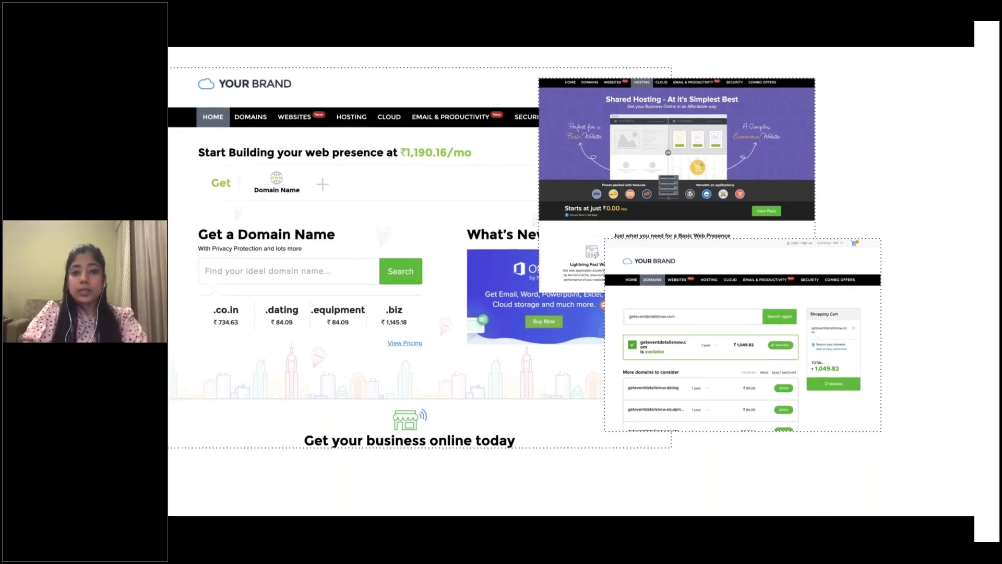
- Advance to the 'How can you set up branding on your SuperSite?' slide
key(Right)
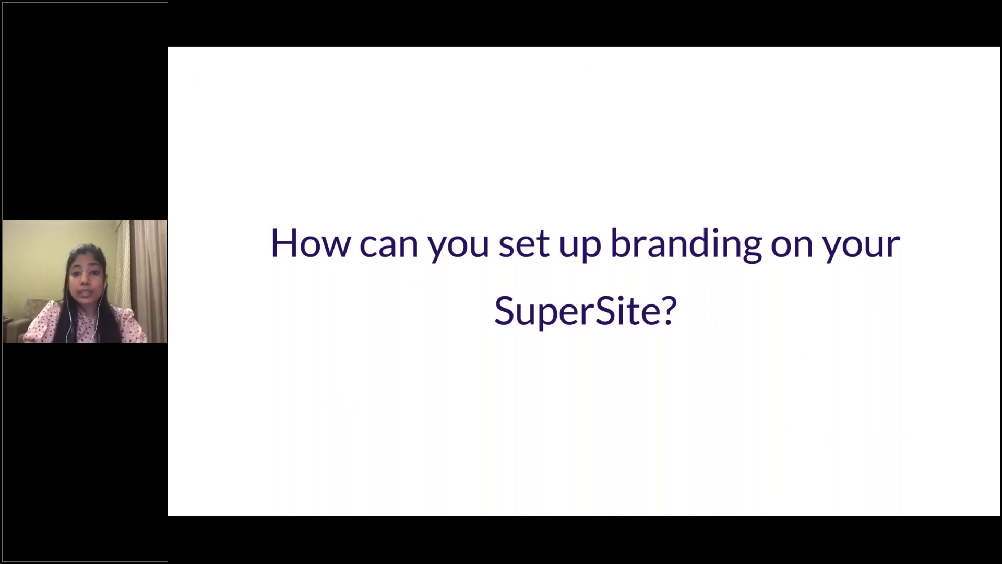
- Step past the Recommended Changes slide and bring up the Reseller Admin Control Panel dashboard
key(Right)
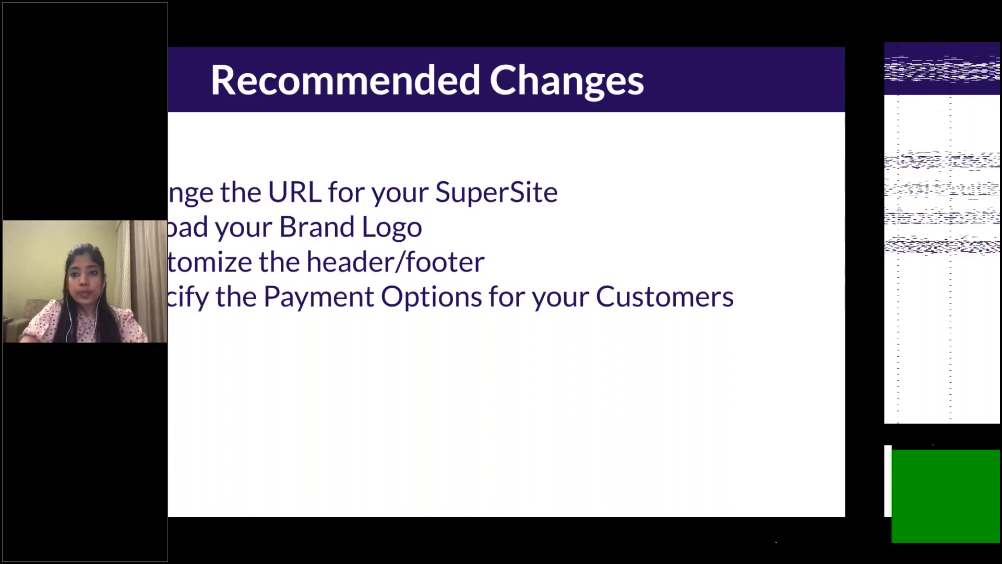
key(super+Tab)
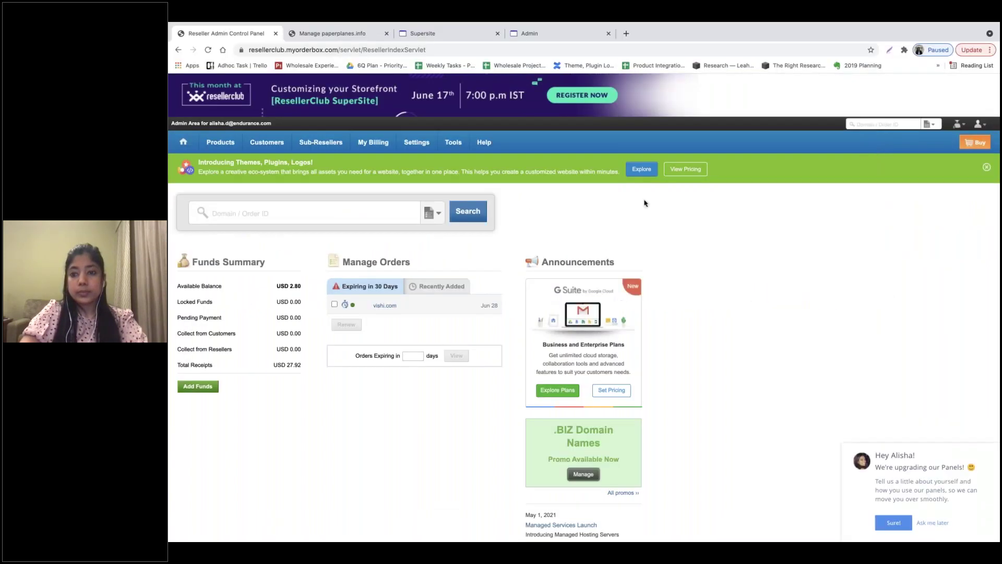
- Zoom the dashboard in two steps and go to Settings > Branding Settings
key(super+plus)
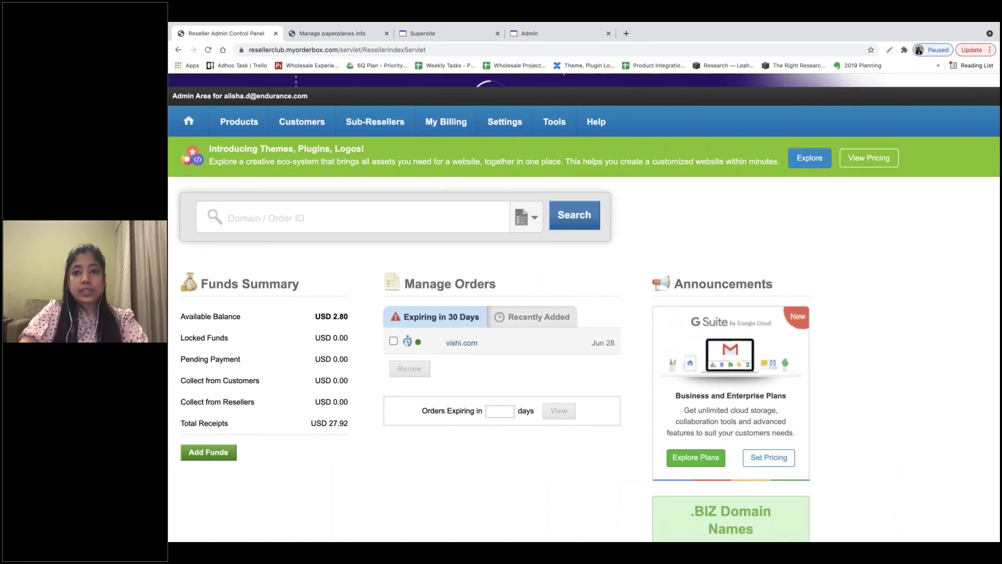
key(super+plus)
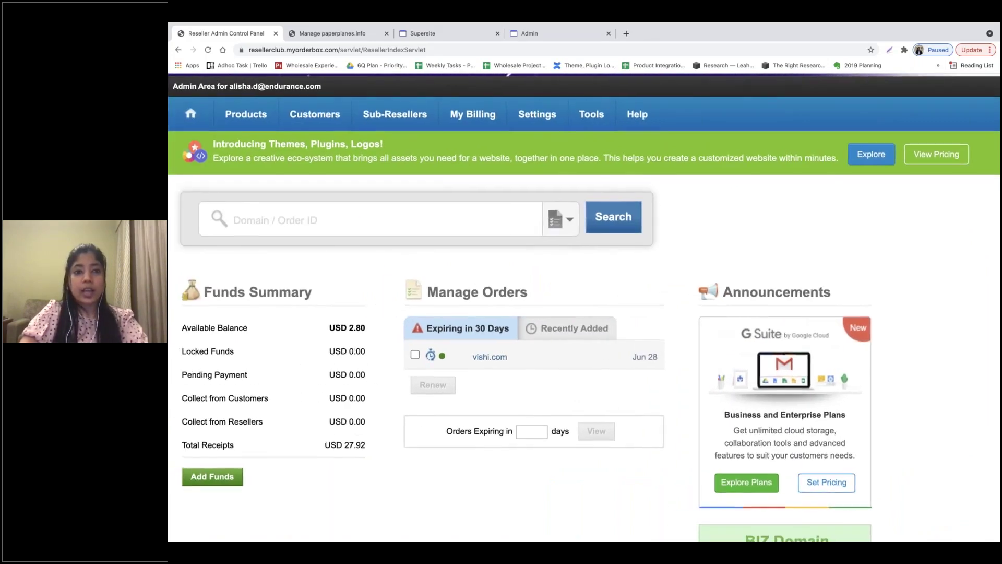
scroll(584, 307, up, 2)
scroll(584, 307, down, 2)
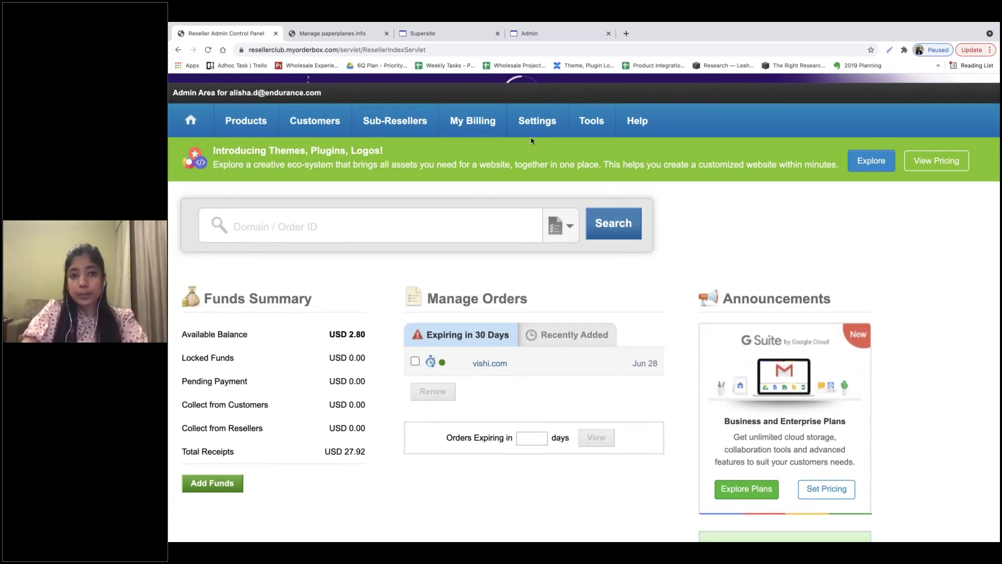
mouse_move(534, 126)
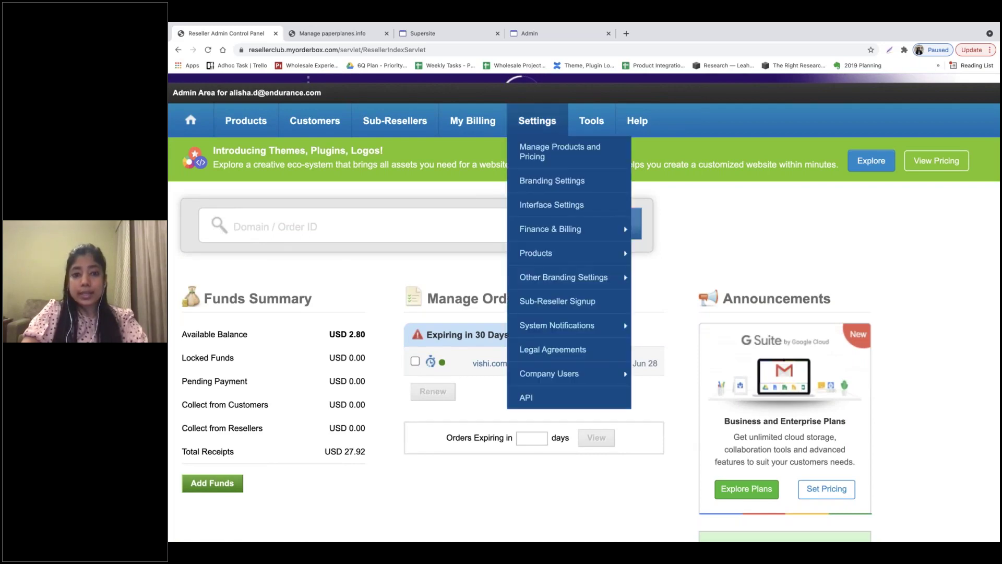
click(536, 181)
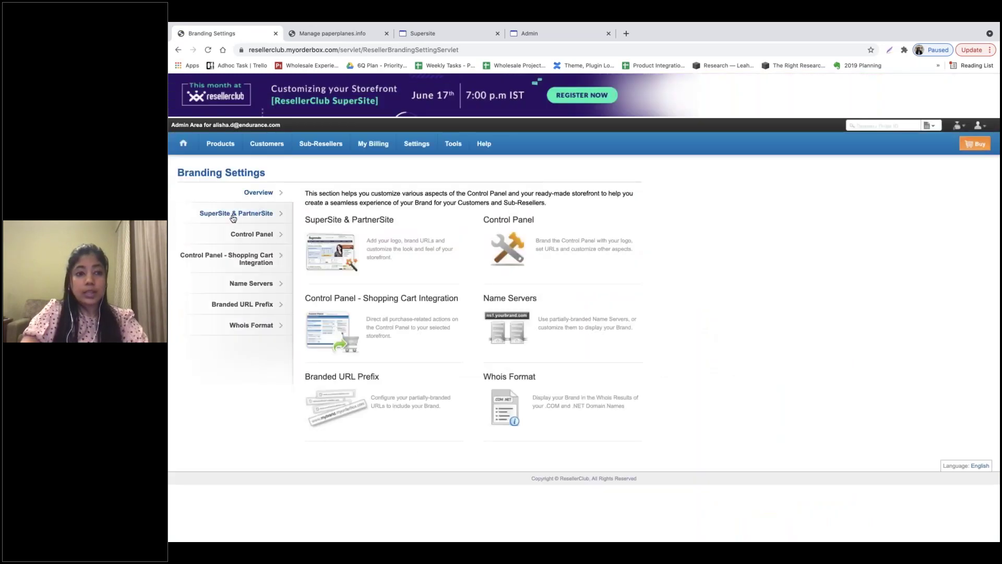
- Review SuperSite 2's brand URLs, highlight the partially-branded URL, and go to Change Prefix
click(233, 214)
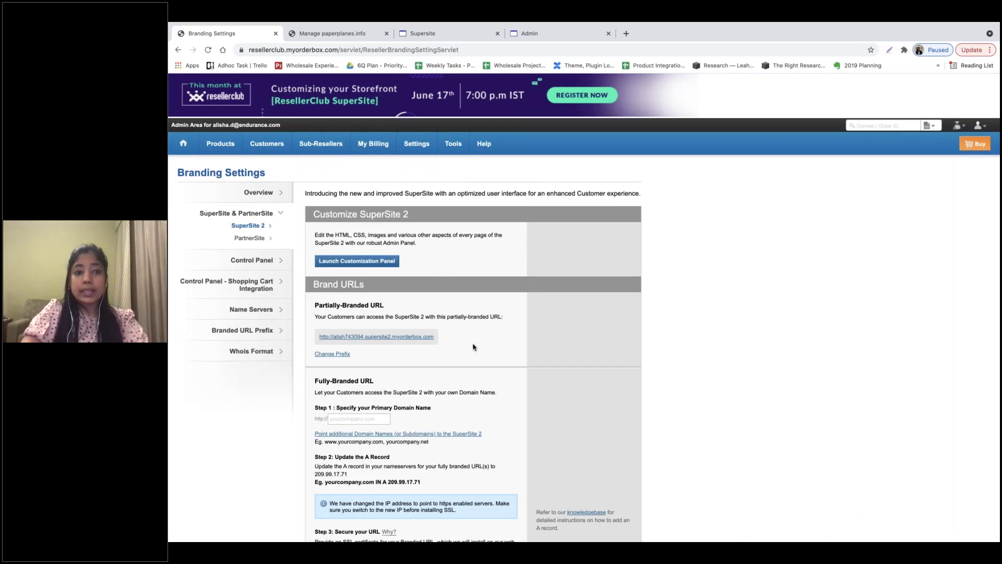
scroll(474, 347, down, 1)
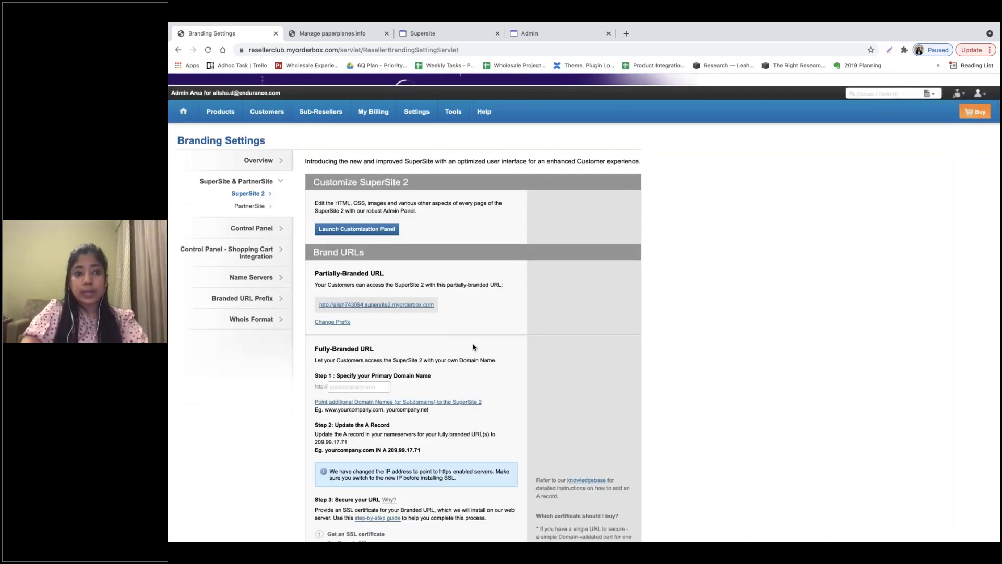
scroll(474, 347, down, 1)
scroll(474, 347, up, 5)
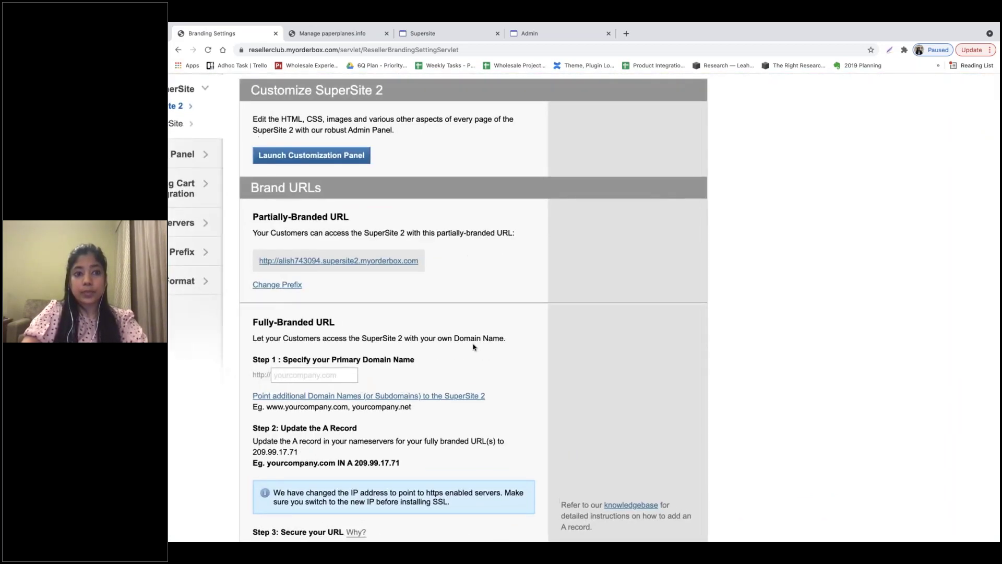
scroll(474, 347, up, 1)
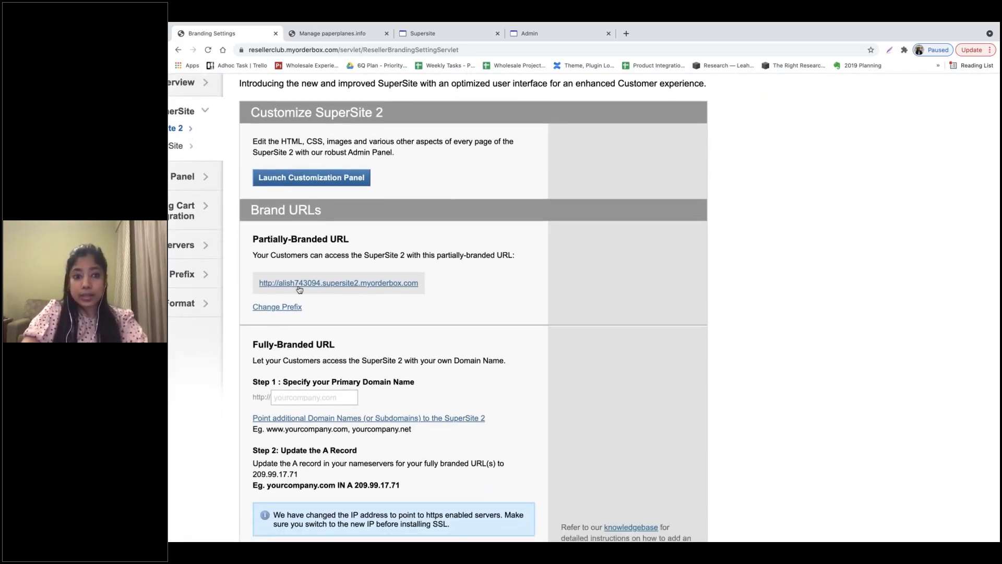
scroll(300, 288, up, 3)
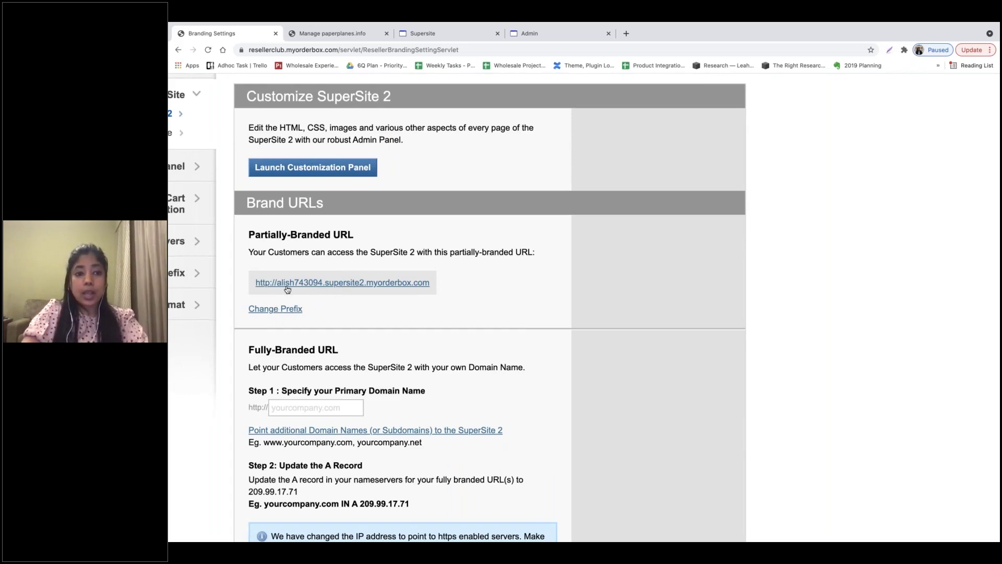
drag(256, 286, 323, 286)
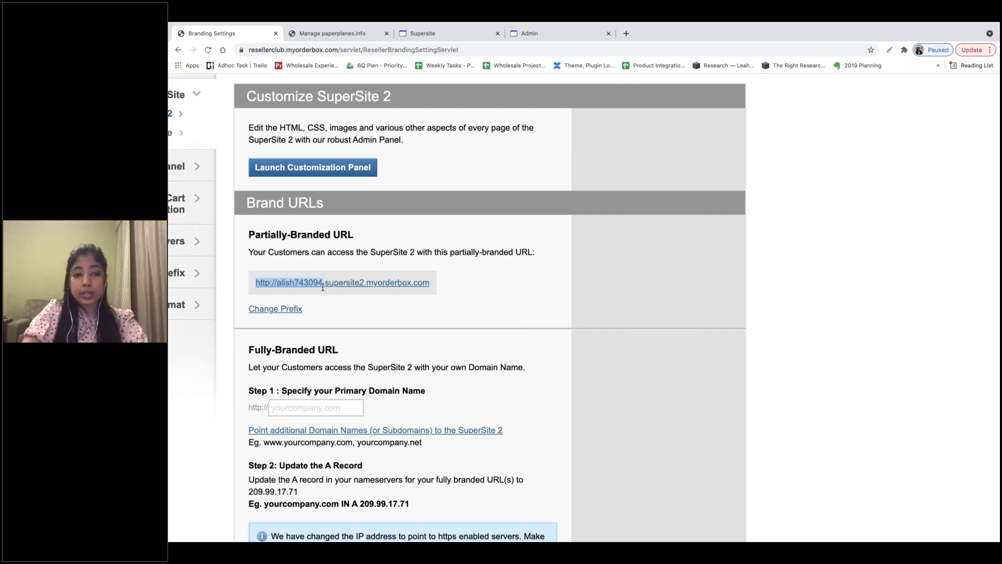
click(278, 312)
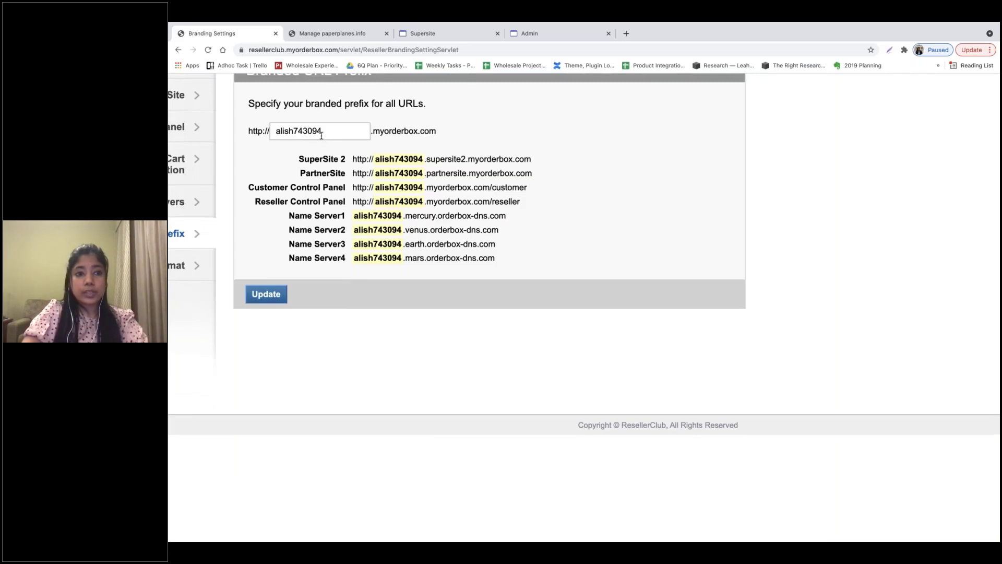
- Replace the branded prefix with 'paperplanes', update it, and return to SuperSite 2 settings
click(321, 133)
double_click(321, 134)
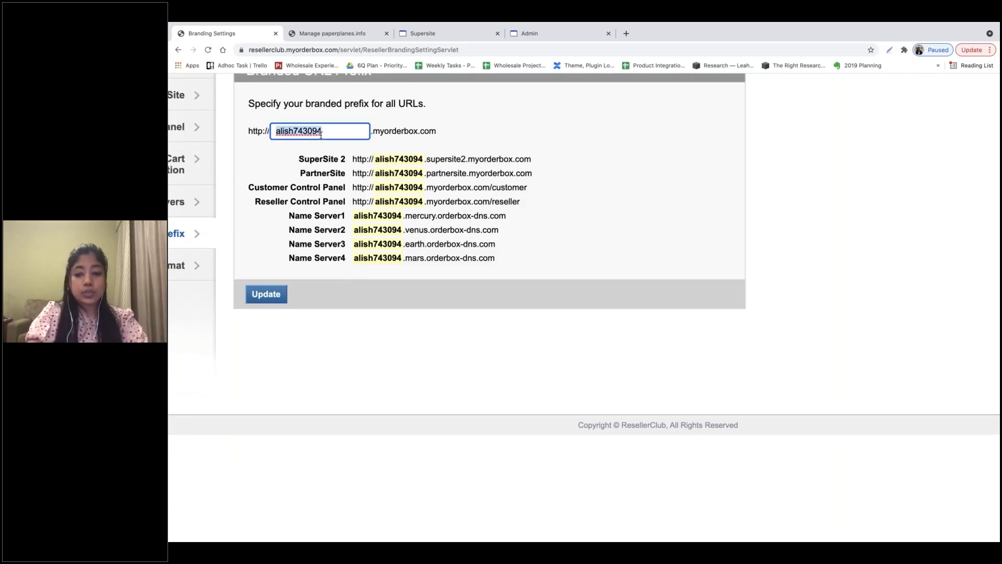
text(pape)
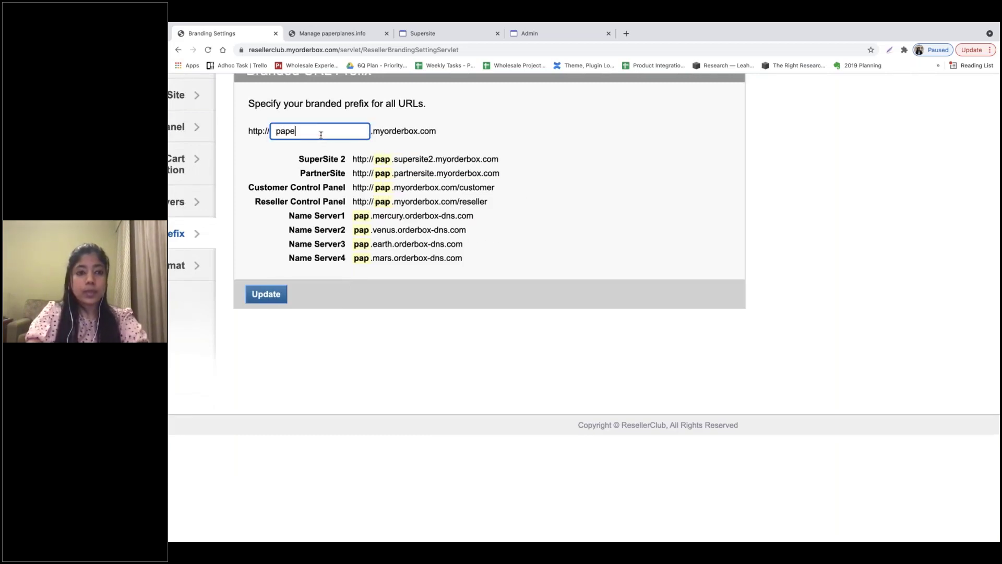
text(rplanes)
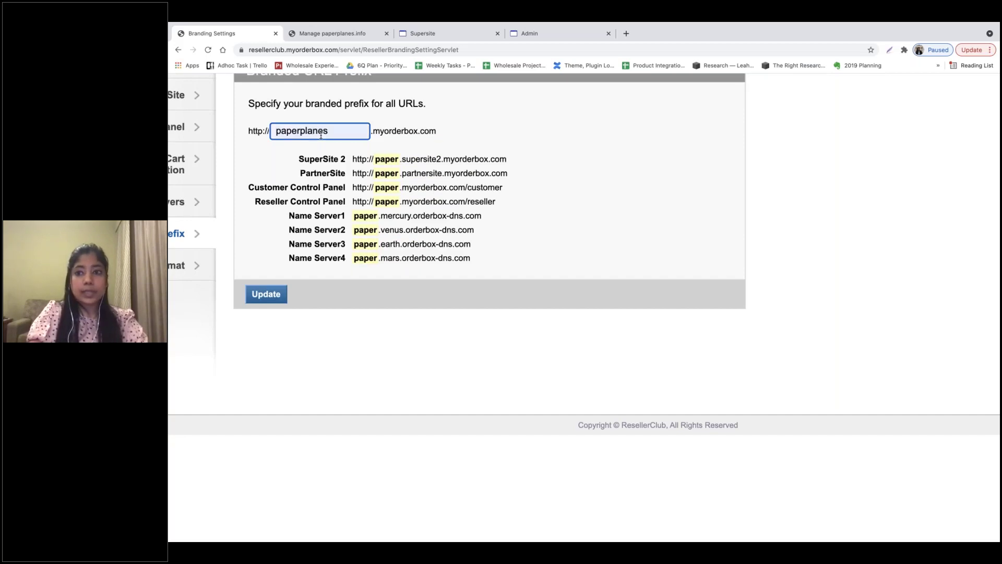
click(266, 294)
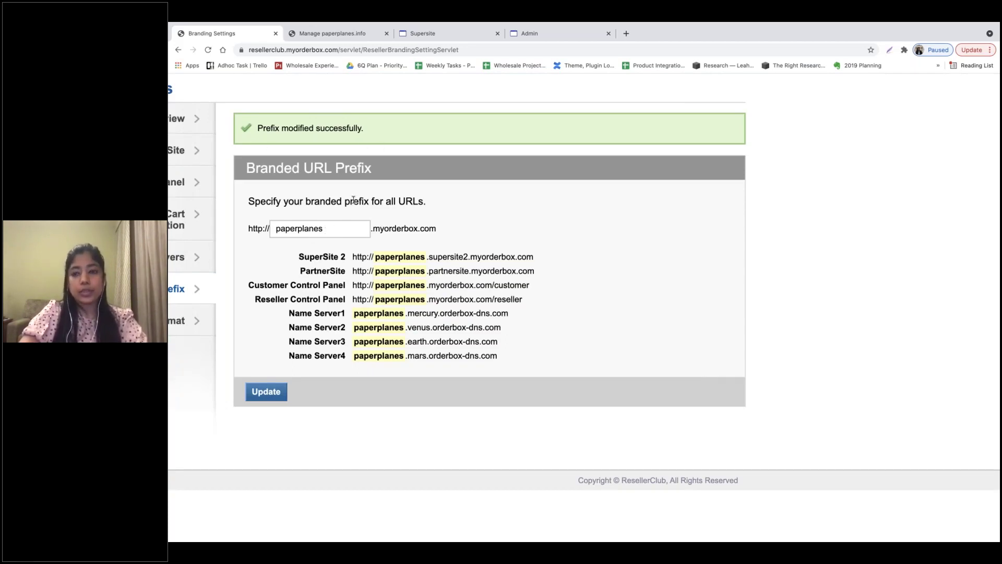
scroll(353, 200, left, 3)
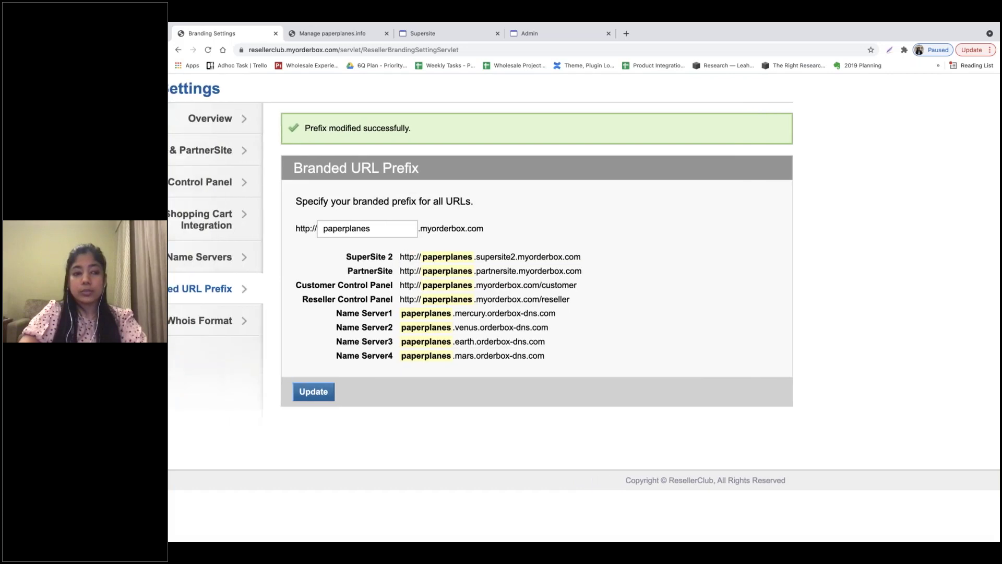
click(212, 150)
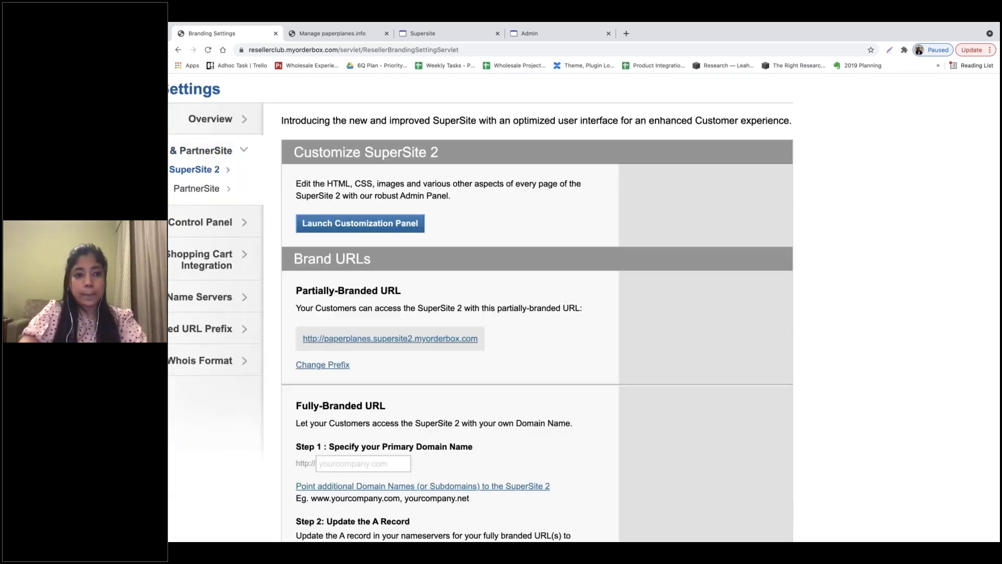
- Enter paperplanes.info as the primary domain name under Fully-Branded URL
scroll(480, 308, down, 2)
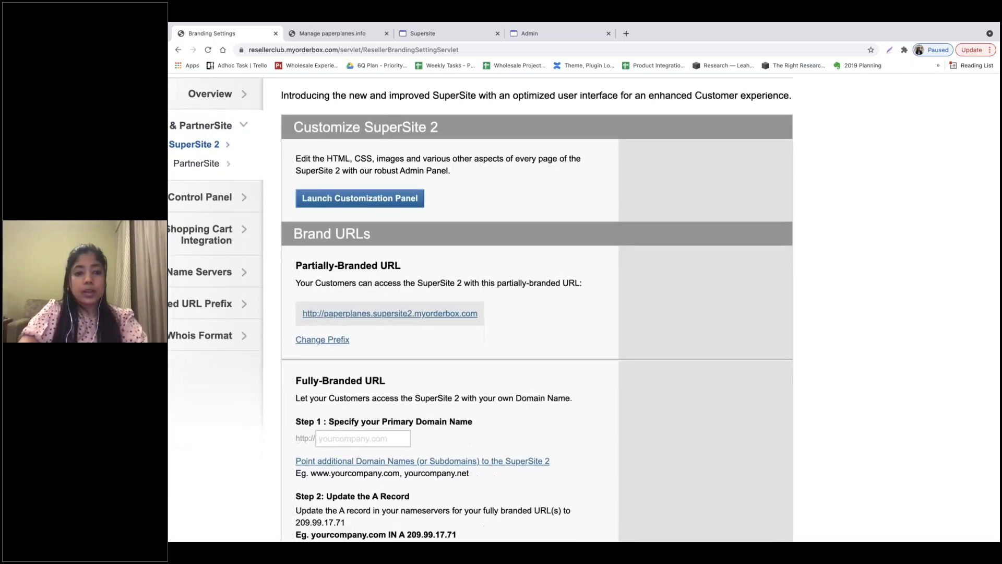
scroll(363, 333, down, 3)
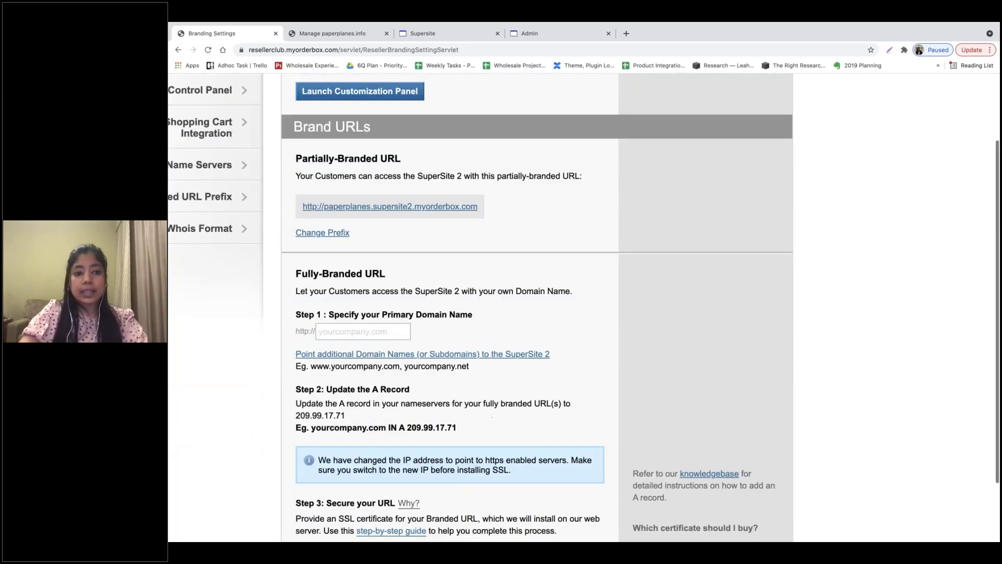
click(362, 333)
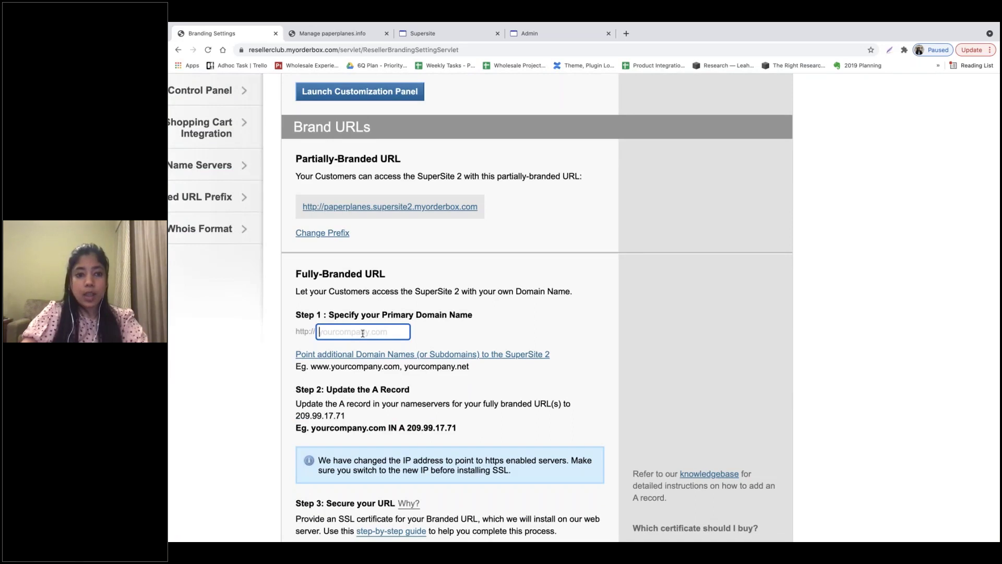
text(paper)
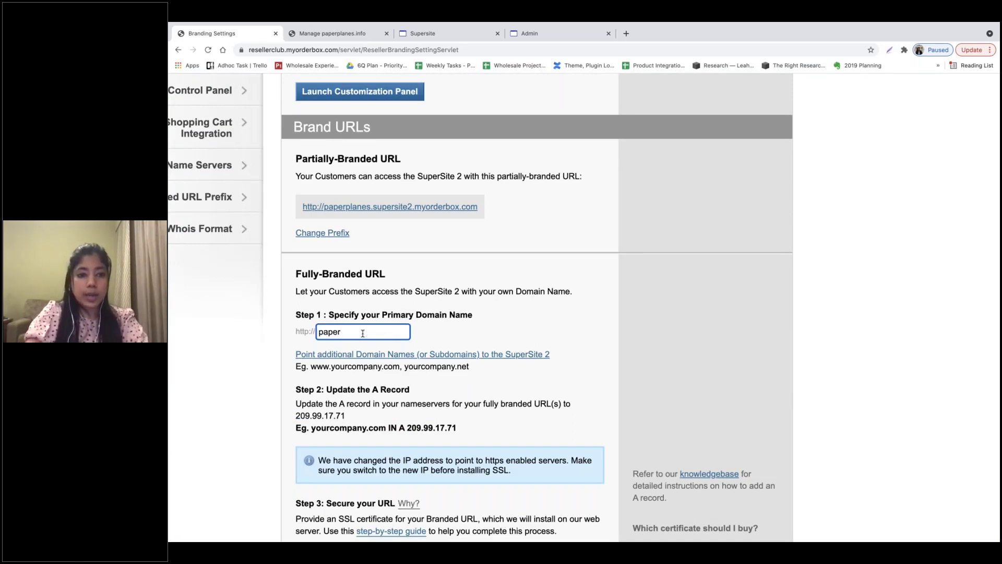
text(planes.)
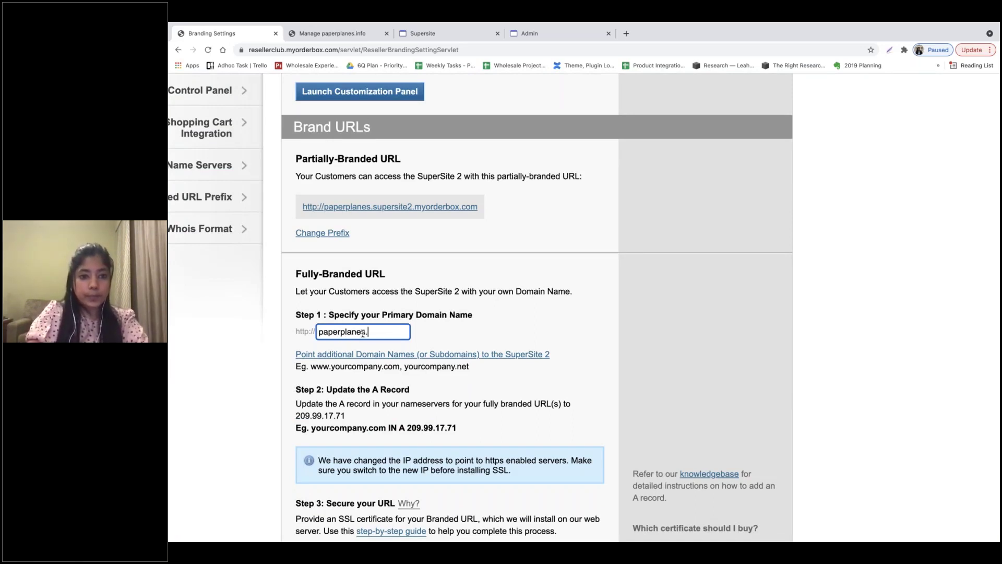
text(info)
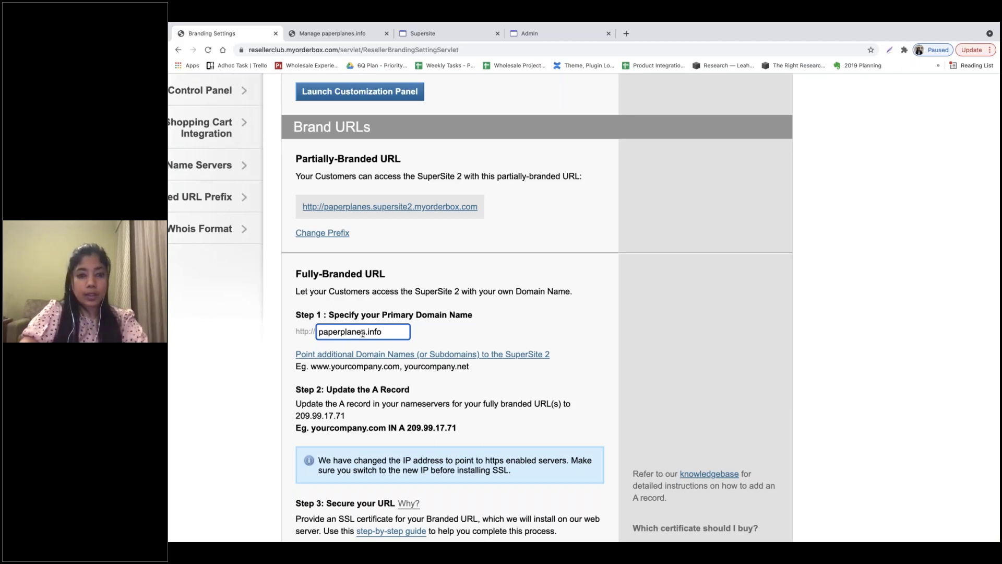
click(442, 336)
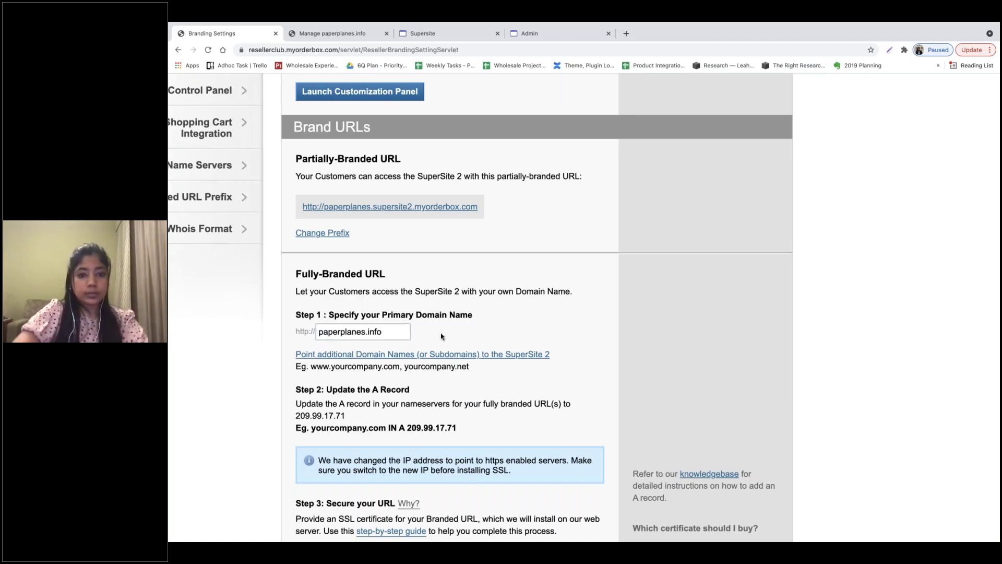
- Strip the 'admin.' prefix so the domain reads paperplanes.info, then select A record IP 209.99.17.71
scroll(442, 337, down, 2)
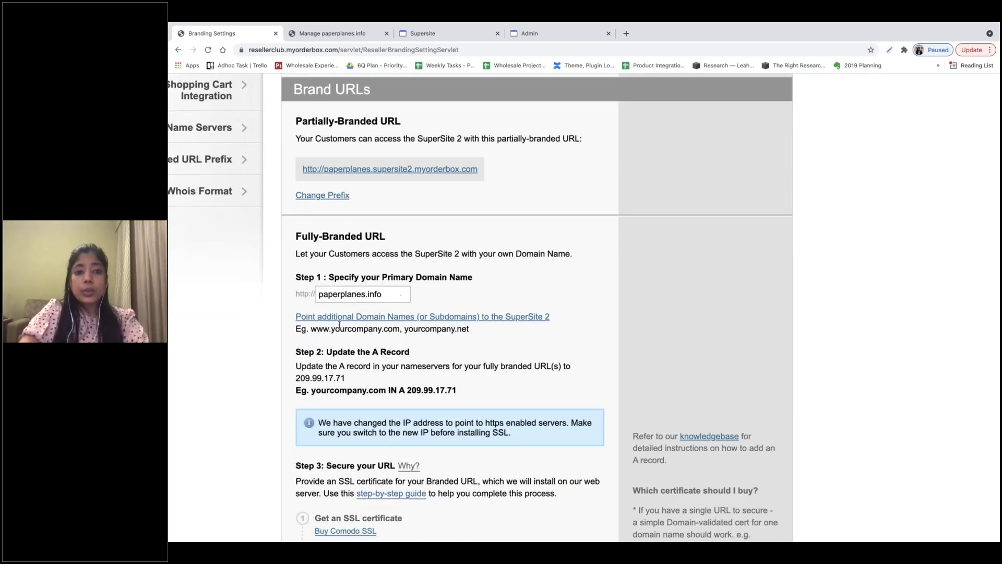
click(320, 294)
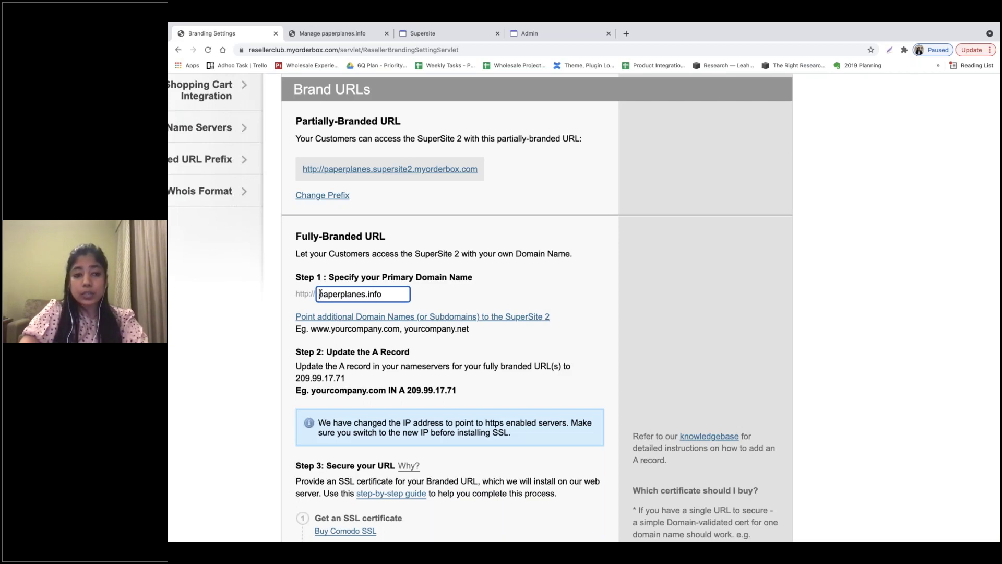
text(admin.)
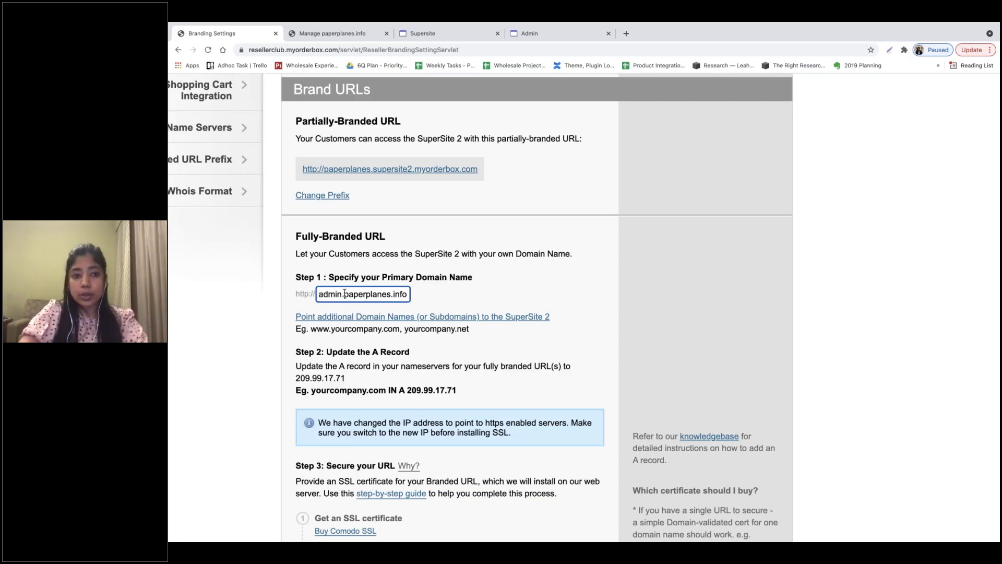
triple_click(345, 294)
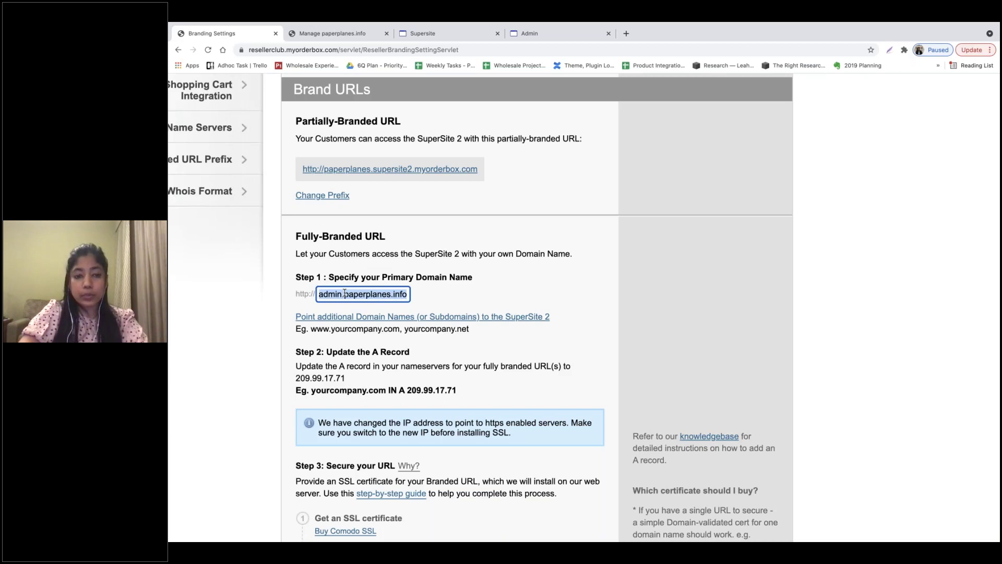
click(344, 294)
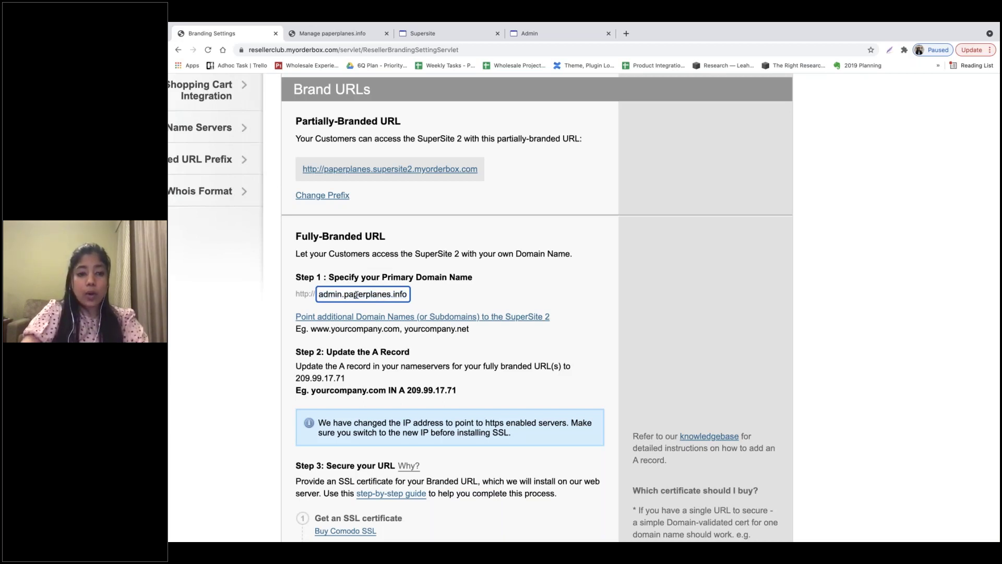
key(BackSpace)
key(BackSpace)
key(BackSpace)
key(BackSpace)
key(BackSpace)
key(BackSpace)
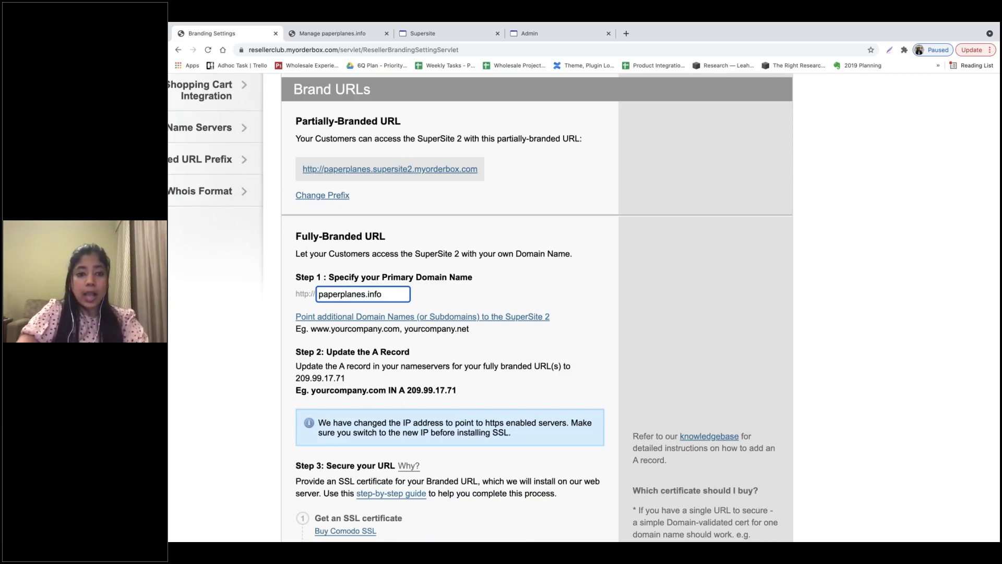
scroll(409, 366, down, 1)
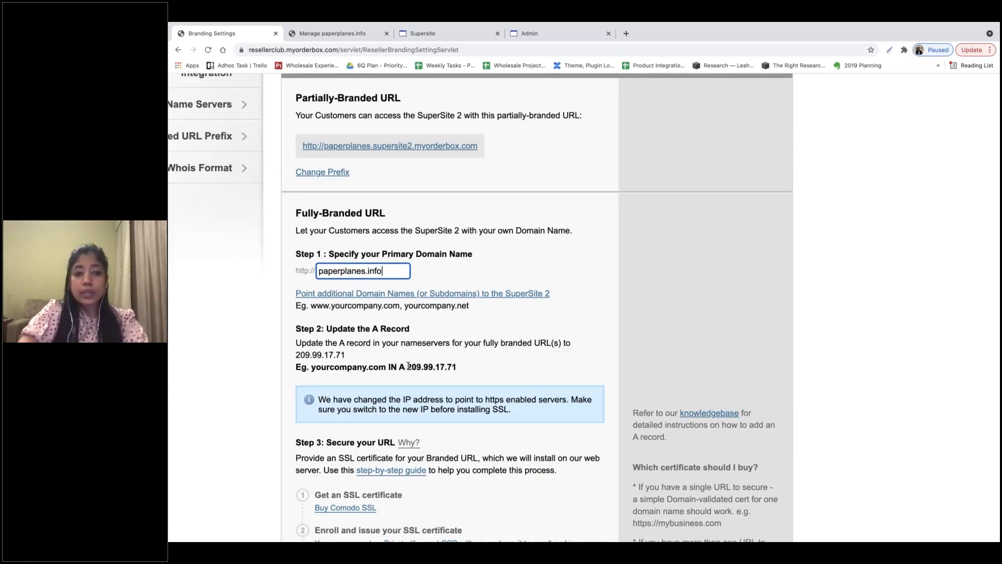
drag(406, 366, 466, 369)
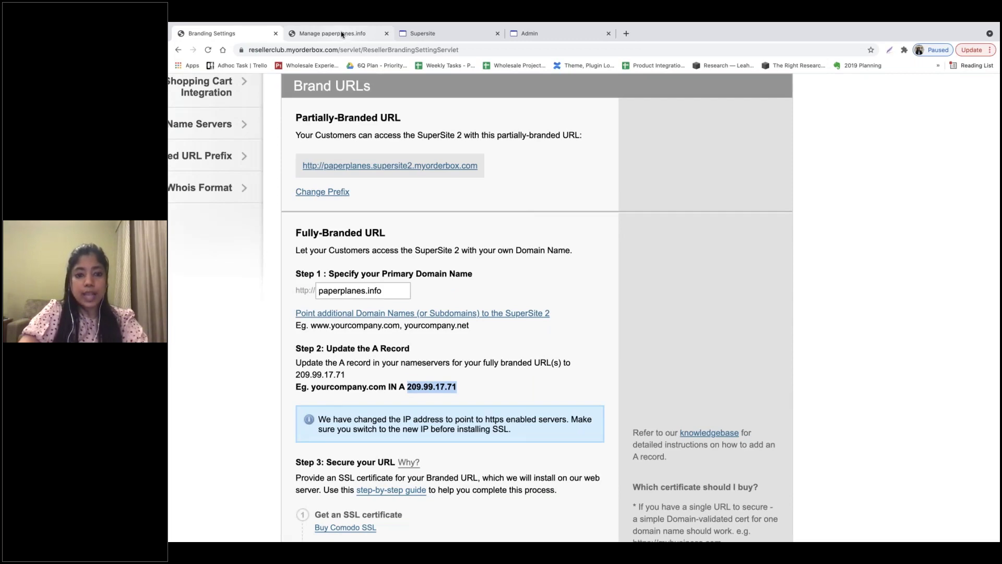
- Go to paperplanes.info's domain management page and open its DNS management
click(342, 35)
scroll(565, 450, down, 5)
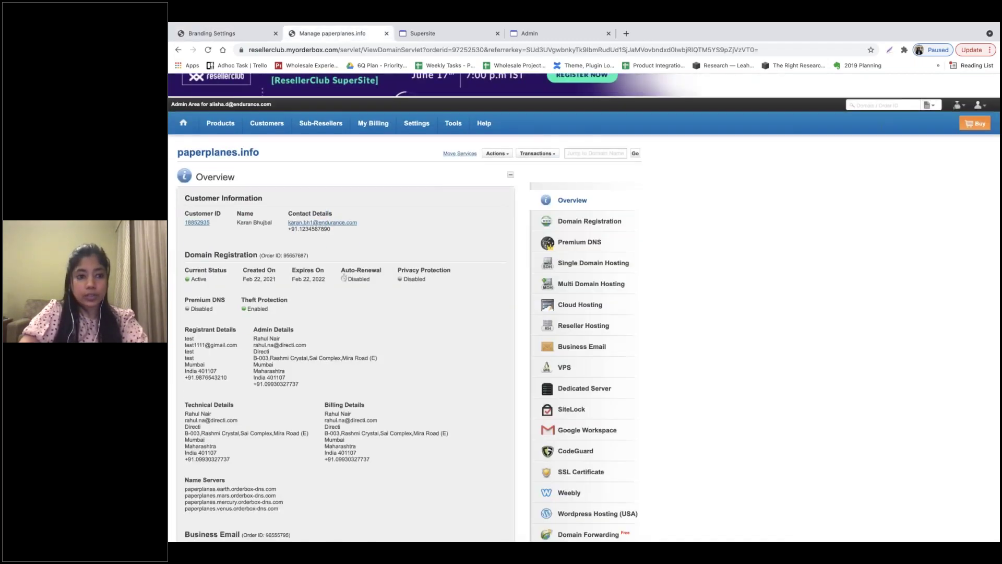
click(565, 447)
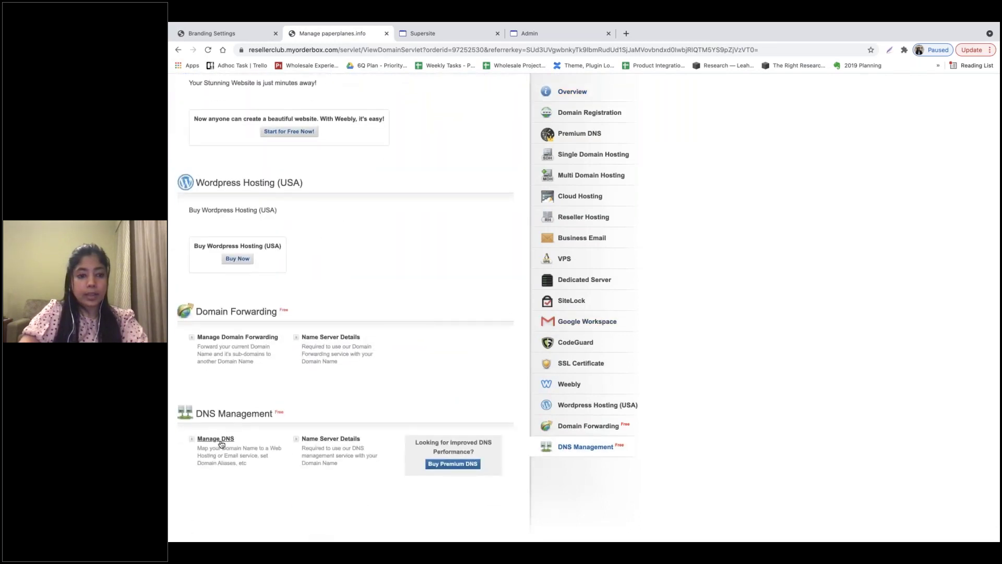
click(222, 443)
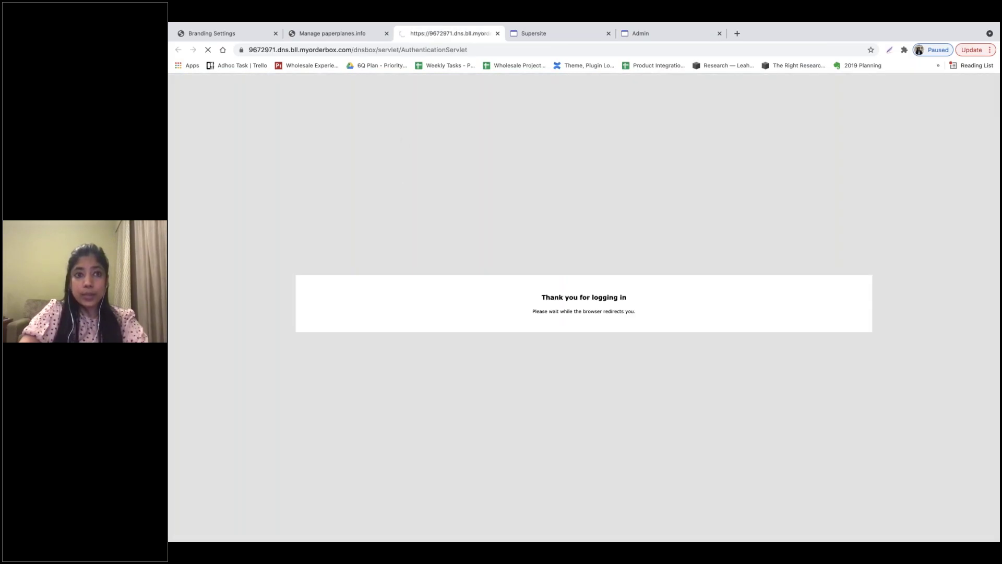
click(350, 36)
scroll(334, 227, up, 2)
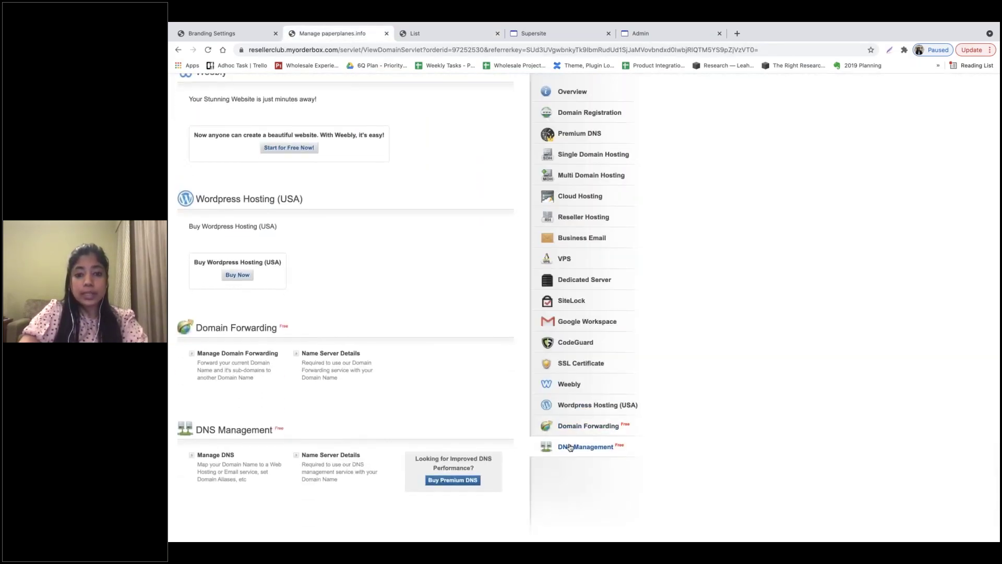
scroll(570, 447, down, 1)
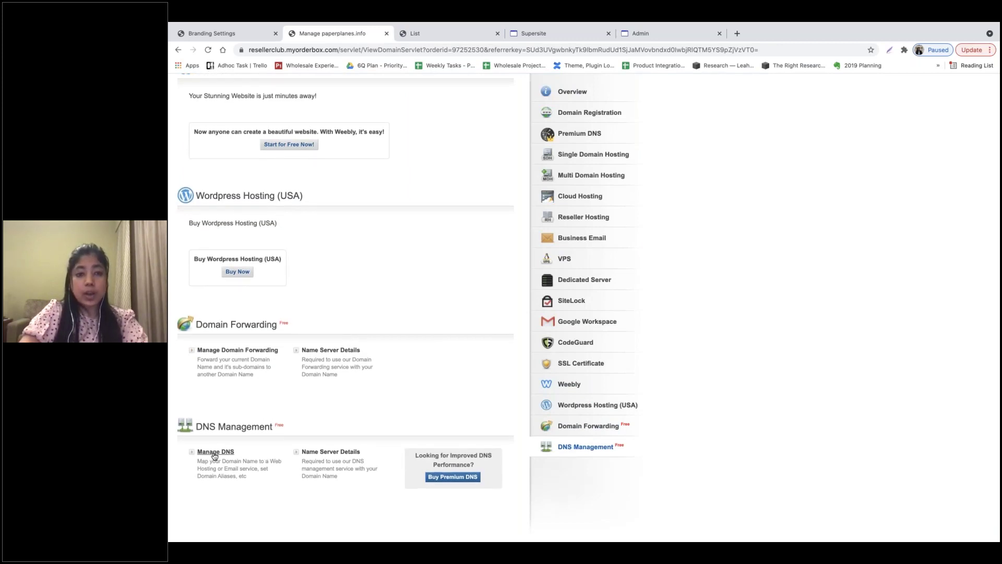
- Confirm A records 4 and 5 point to 209.99.17.71, then return to Branding Settings
click(439, 37)
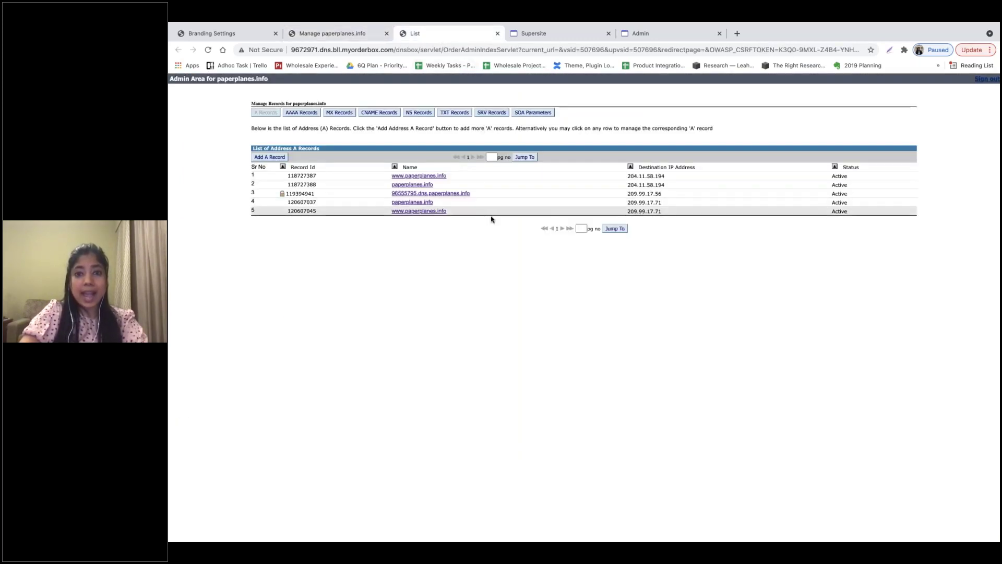
drag(671, 212, 276, 207)
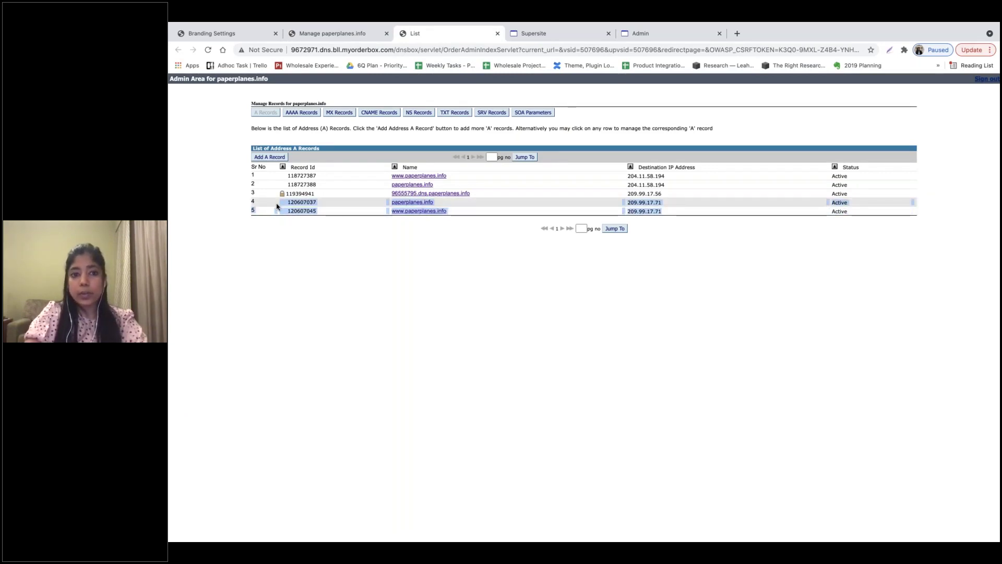
double_click(642, 203)
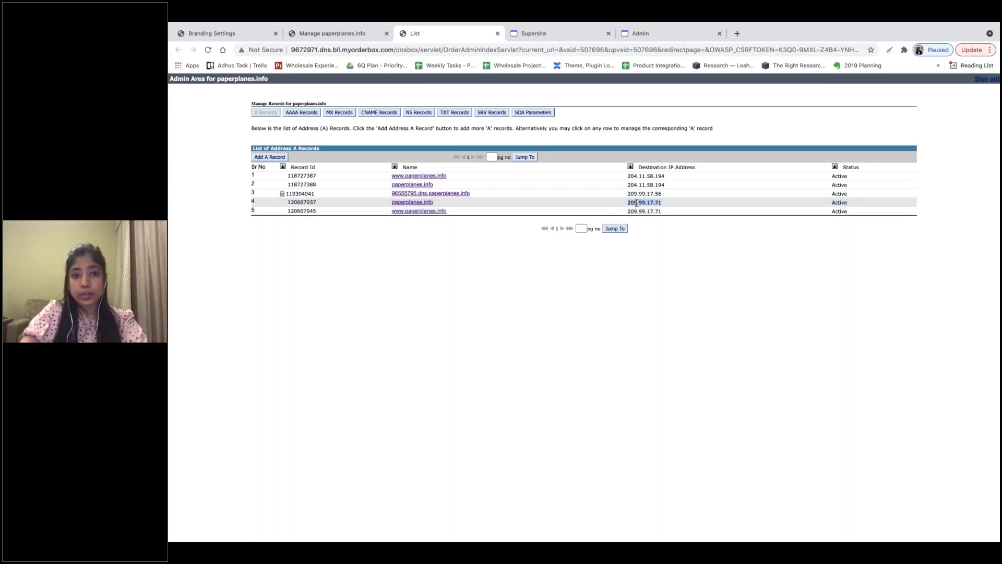
click(334, 33)
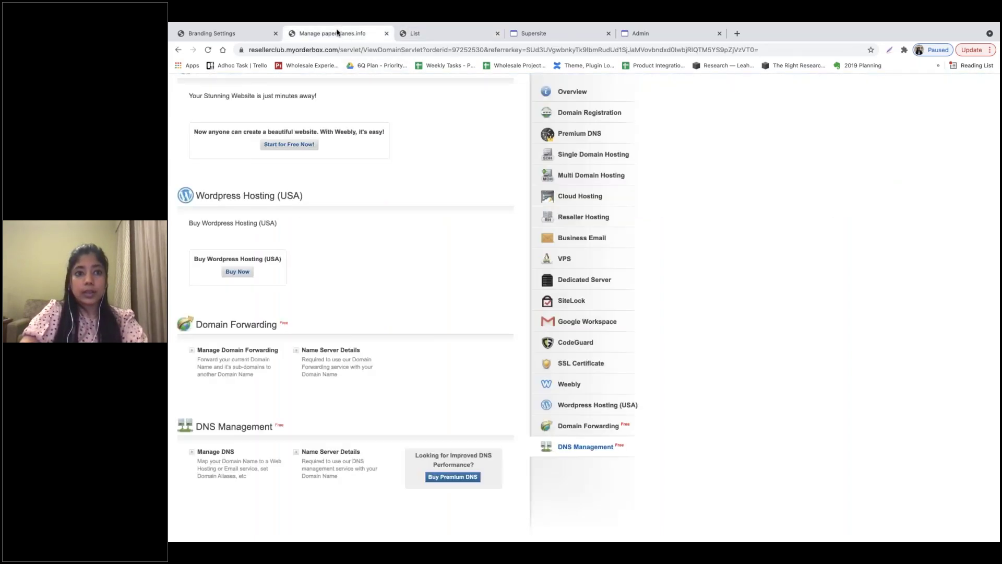
click(205, 33)
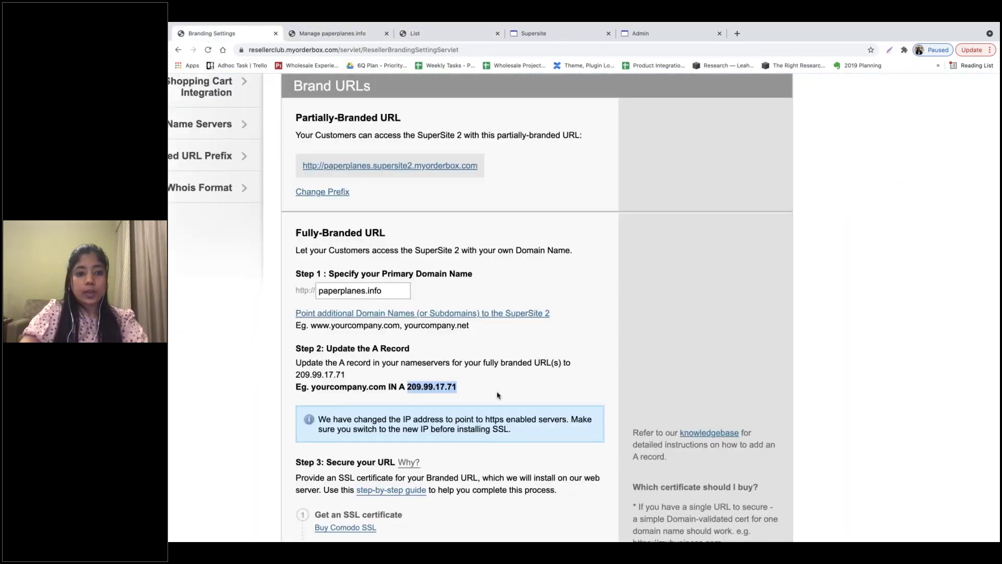
scroll(498, 395, down, 5)
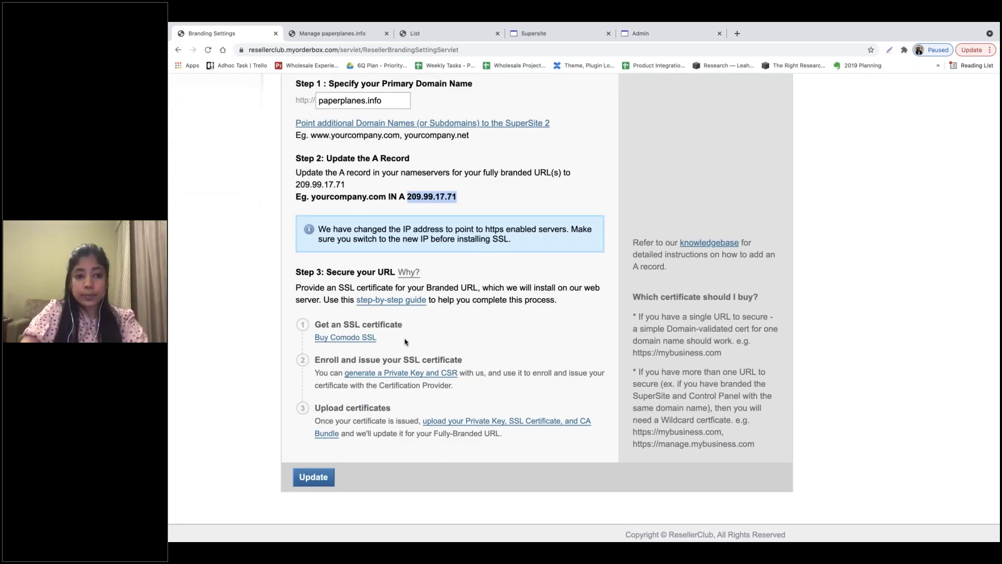
scroll(405, 342, down, 1)
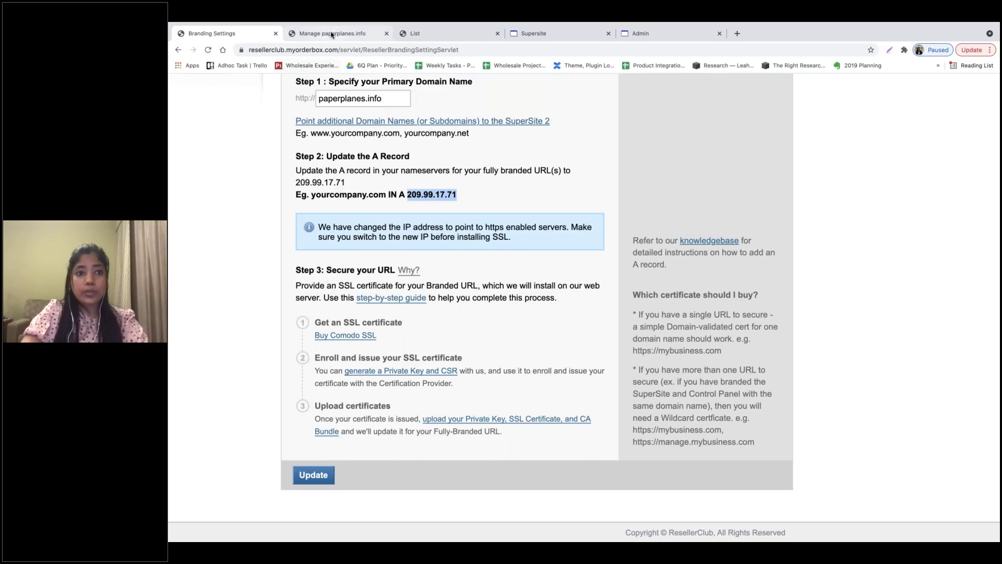
click(331, 34)
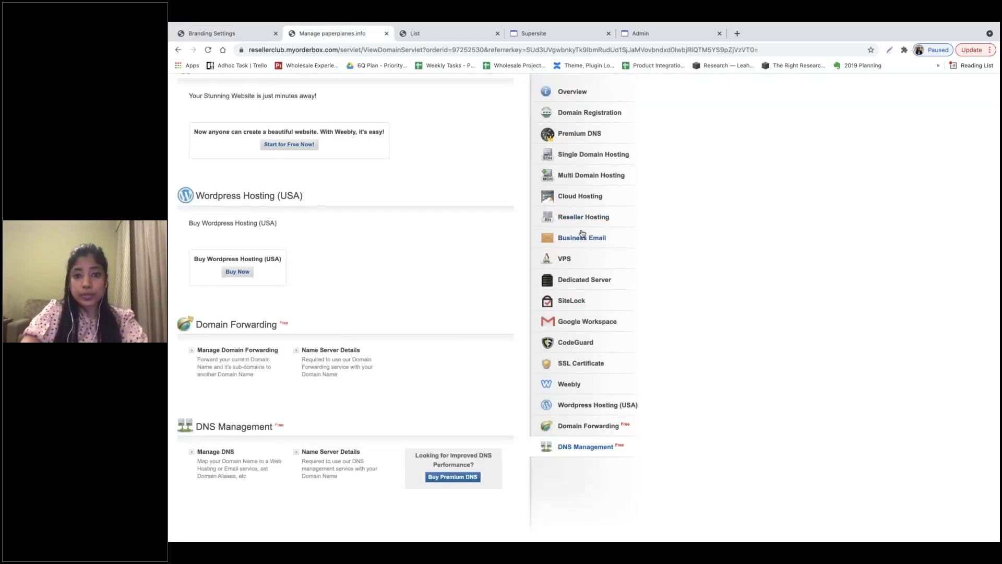
scroll(566, 367, up, 1)
click(567, 365)
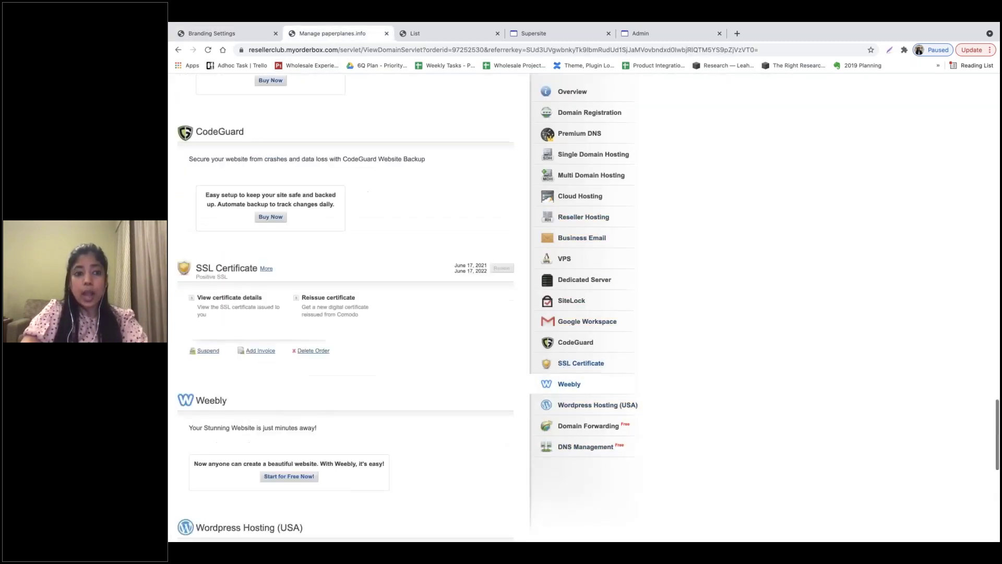
click(238, 33)
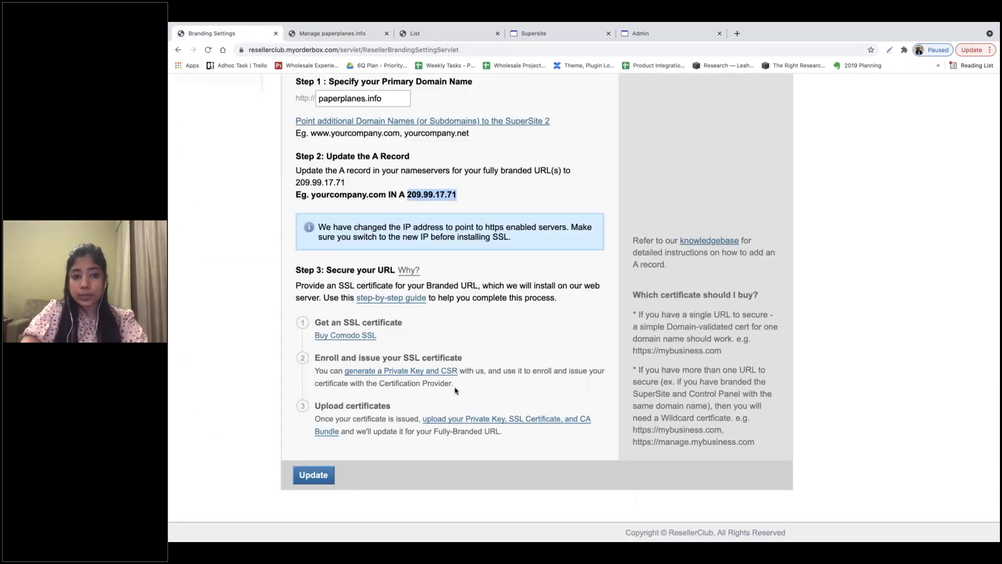
- Open the SSL Manager login and enter the reseller username and account password
click(457, 421)
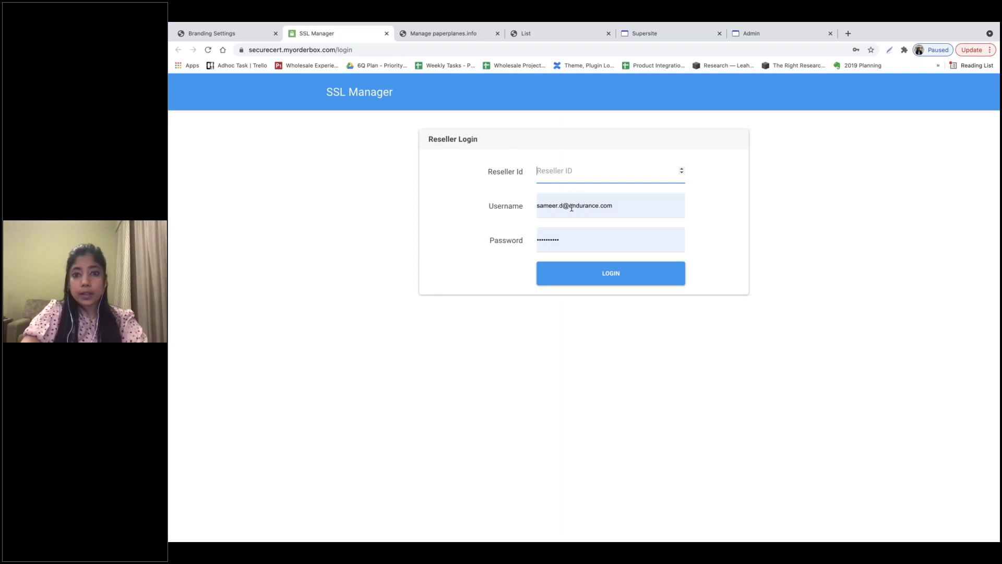
drag(559, 205, 498, 208)
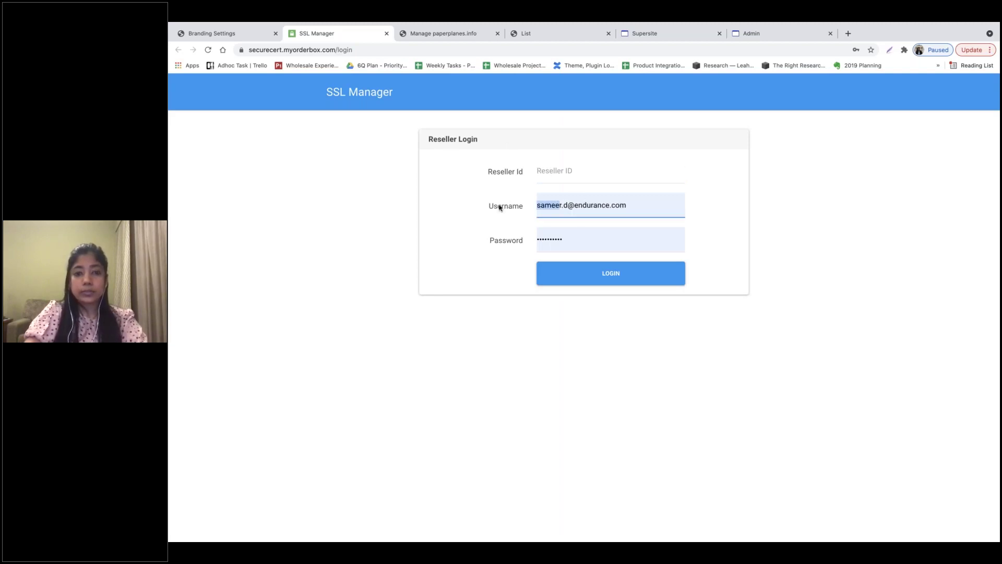
key(Right)
key(BackSpace)
key(BackSpace)
key(BackSpace)
key(BackSpace)
key(BackSpace)
key(BackSpace)
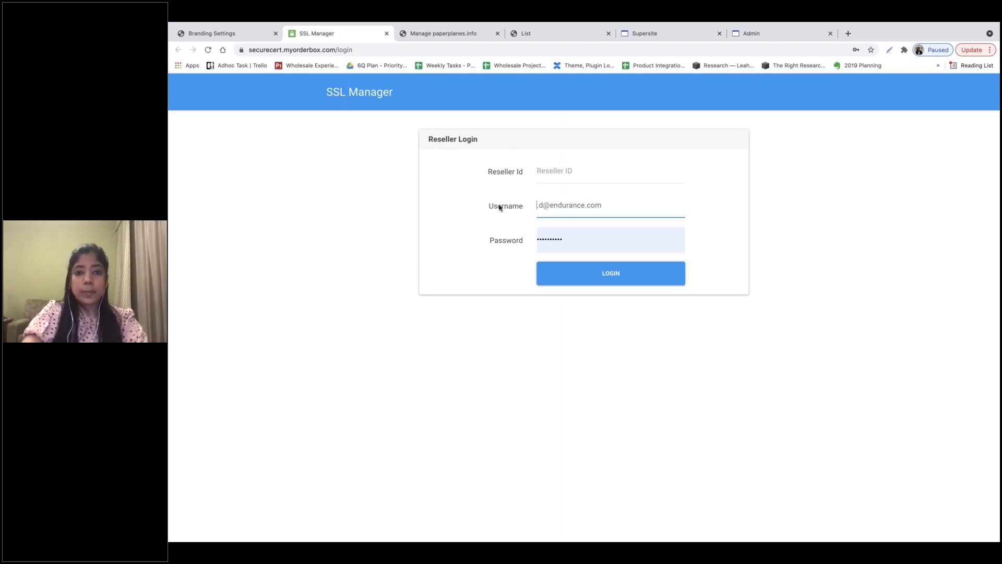
text(alisha)
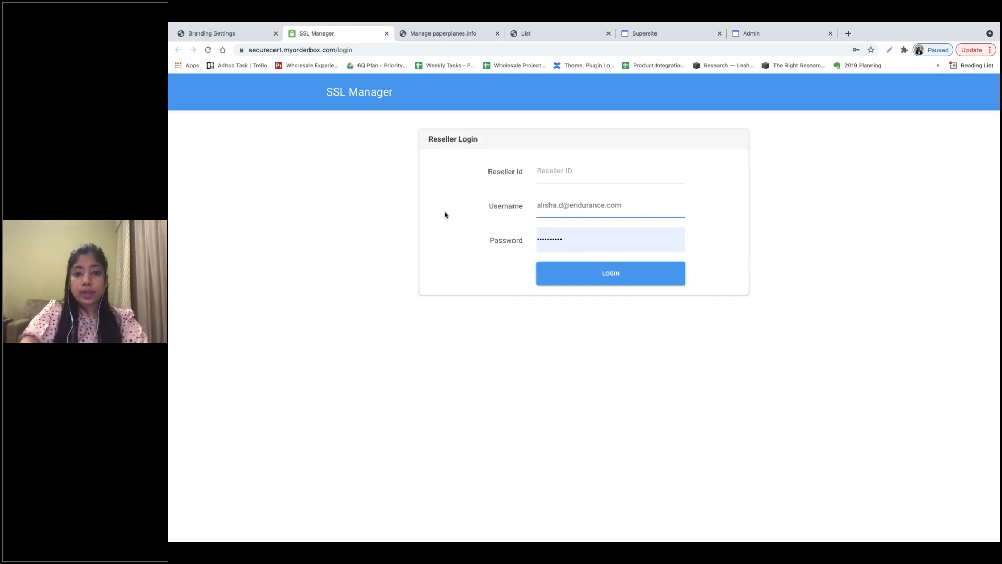
click(548, 244)
key(ctrl+a)
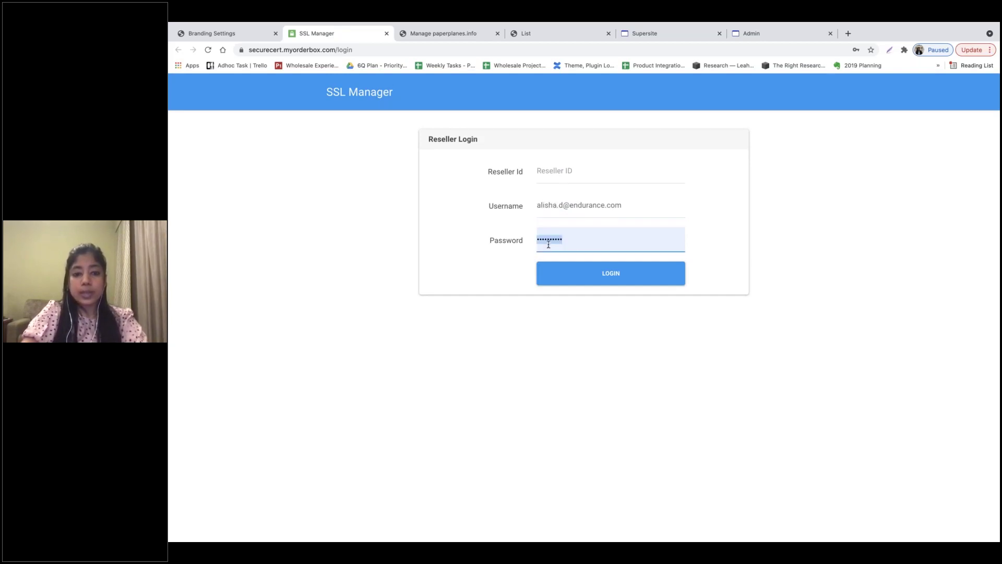
text(•••)
key(BackSpace)
key(BackSpace)
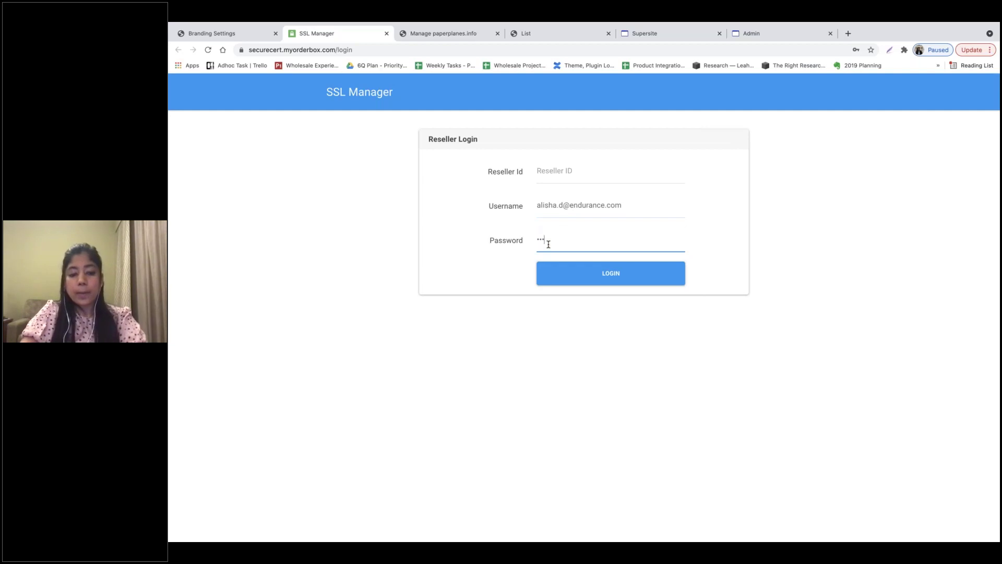
text(••••••)
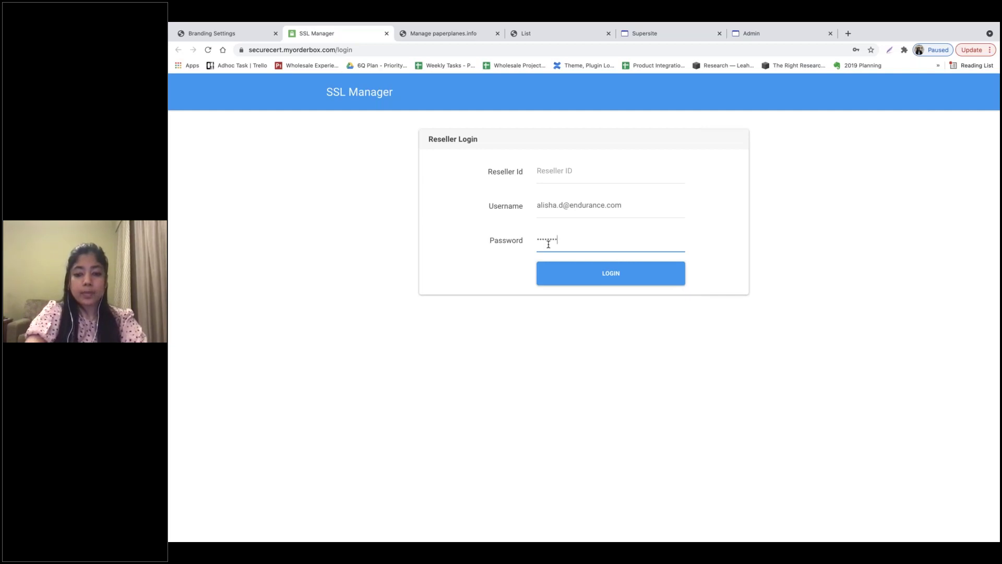
text(•••)
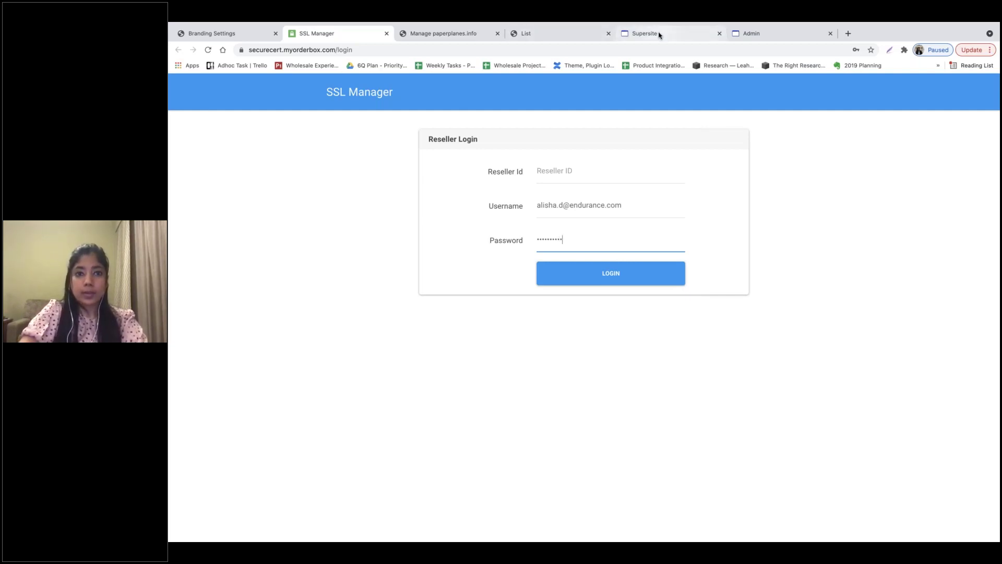
- Check the Supersite storefront and Supersite 2 Admin tabs, then return to Branding Settings
click(659, 35)
click(336, 33)
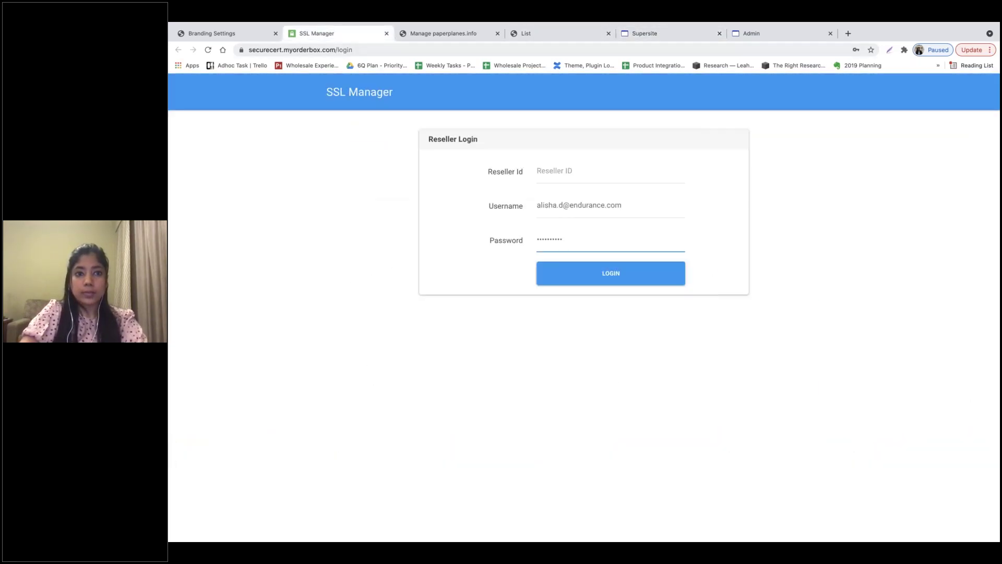
key(super+9)
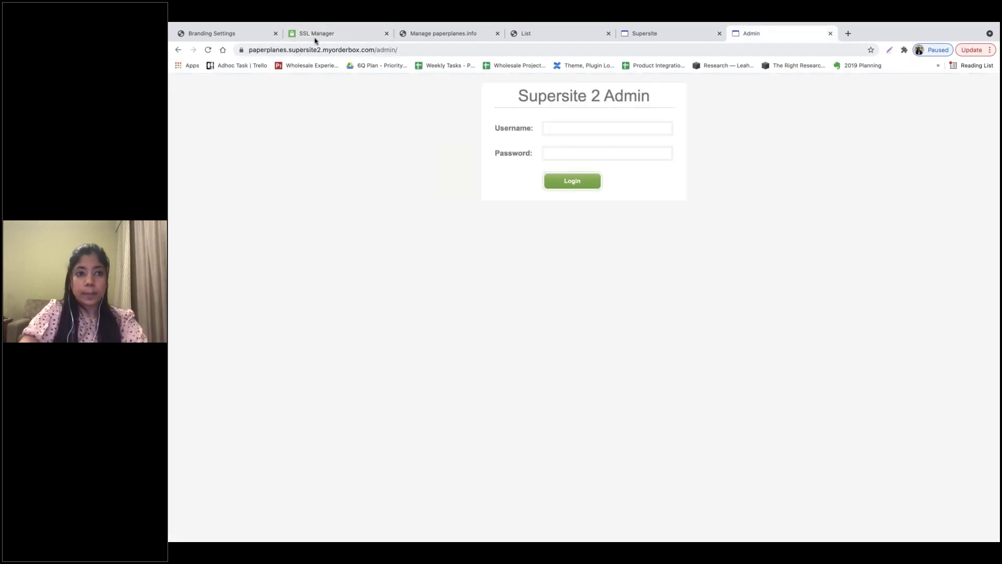
click(234, 33)
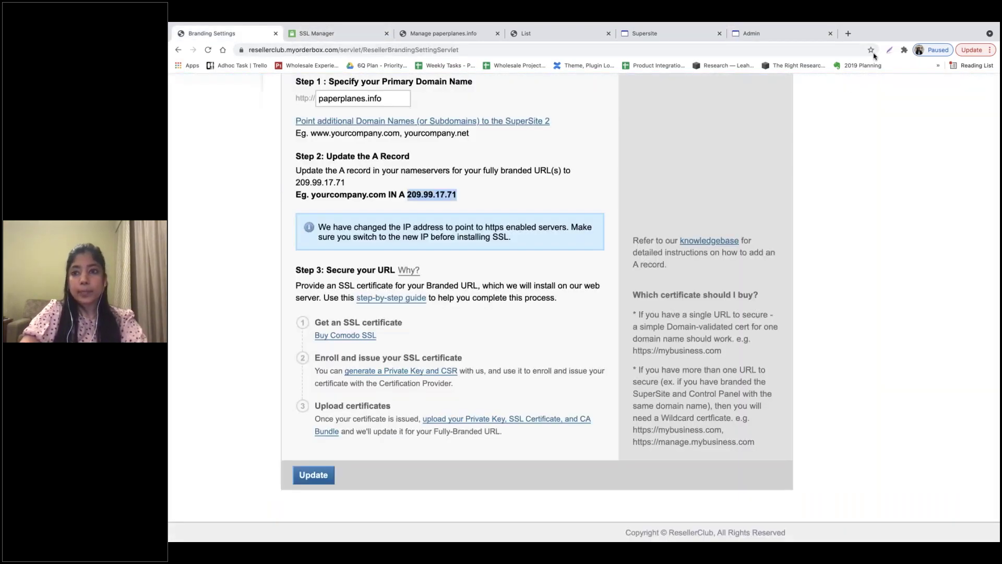
scroll(914, 119, up, 10)
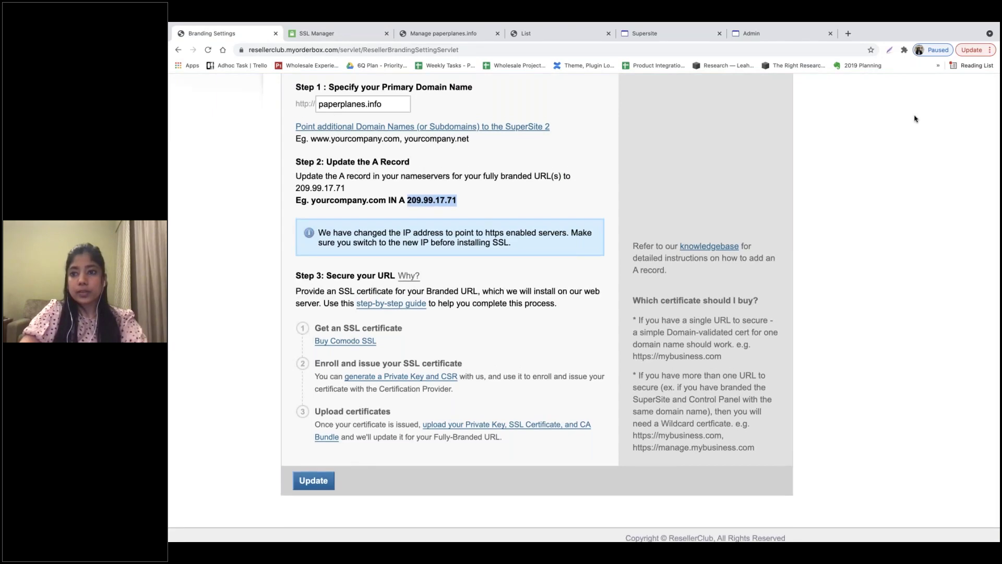
scroll(979, 165, up, 5)
scroll(995, 163, right, 2)
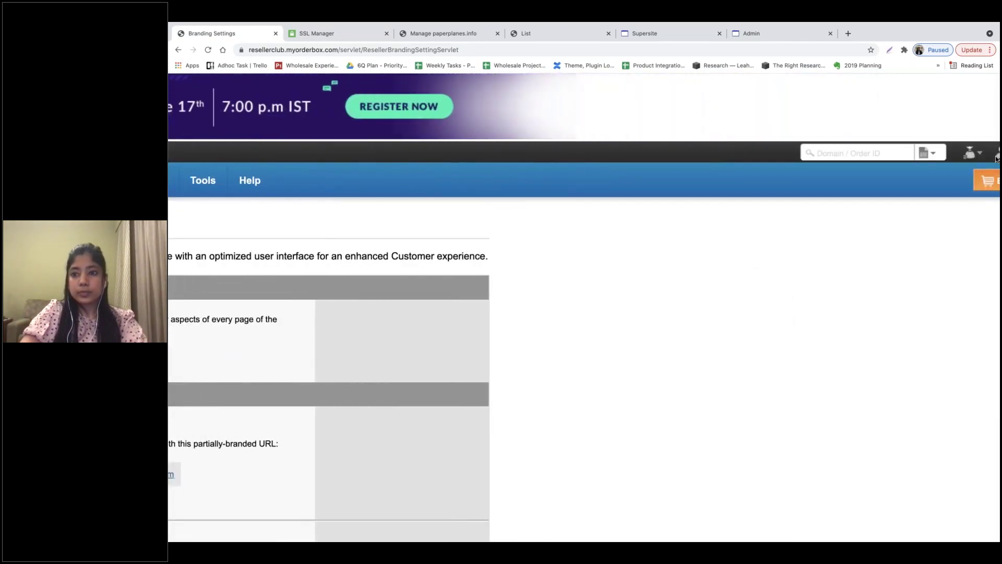
scroll(996, 159, right, 2)
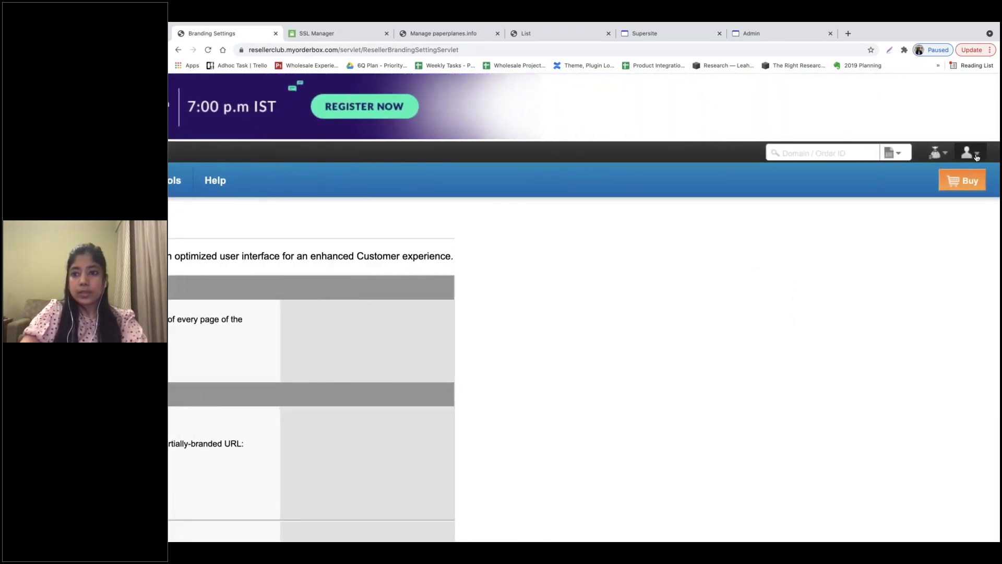
- Copy the Reseller Id from the account menu, paste it into SSL Manager, and log in
click(976, 157)
double_click(926, 187)
key(ctrl+c)
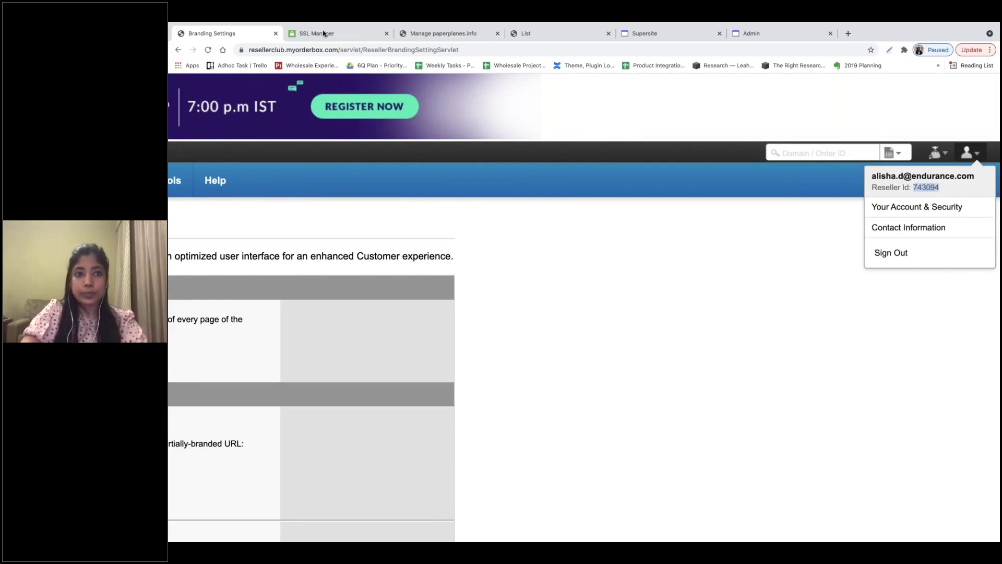
click(322, 33)
click(547, 173)
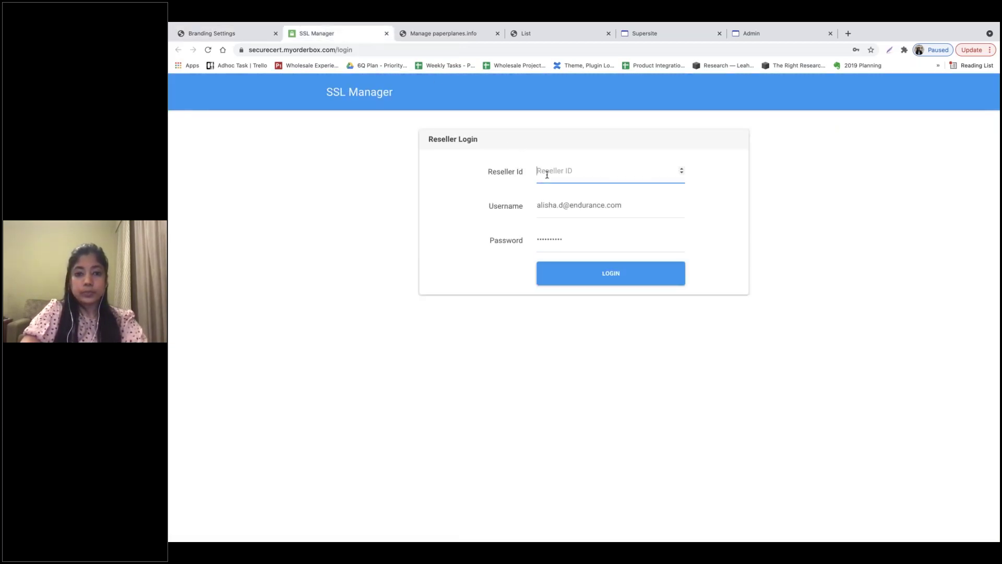
key(ctrl+v)
click(594, 274)
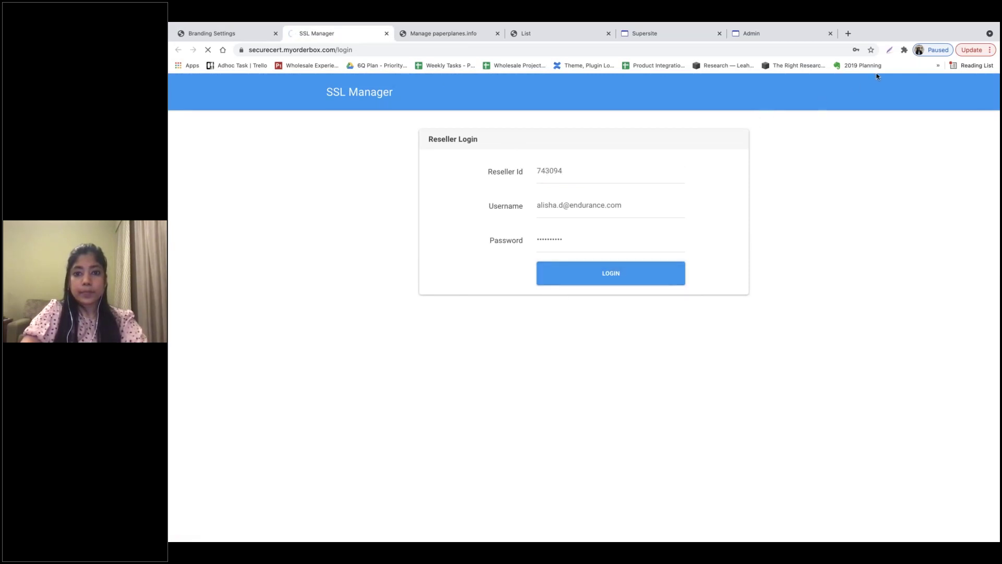
- Save the paperplanes.info fully-branded URL settings in Branding Settings
click(245, 37)
scroll(584, 307, down, 5)
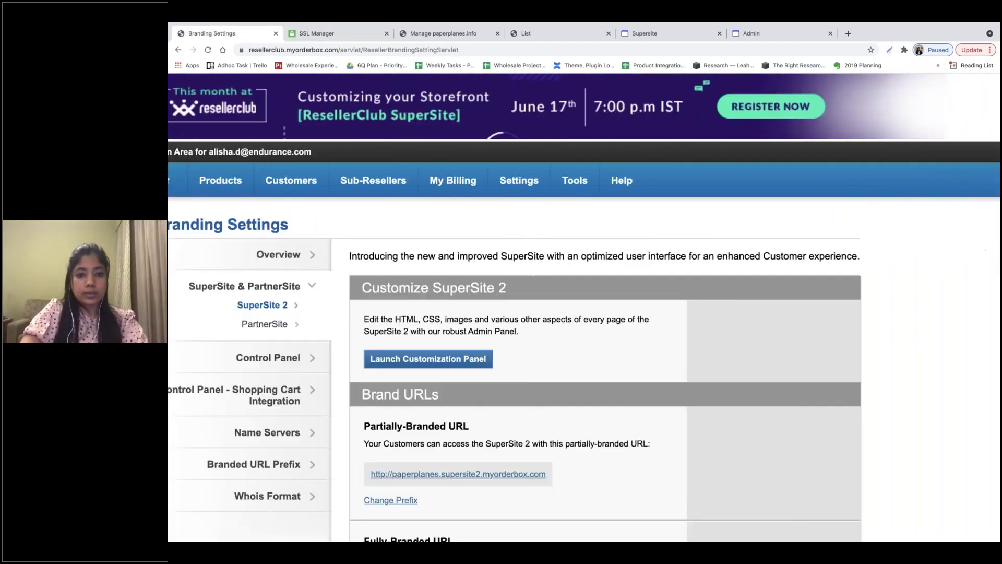
scroll(583, 307, down, 10)
scroll(583, 307, up, 5)
scroll(401, 476, up, 2)
scroll(402, 476, down, 3)
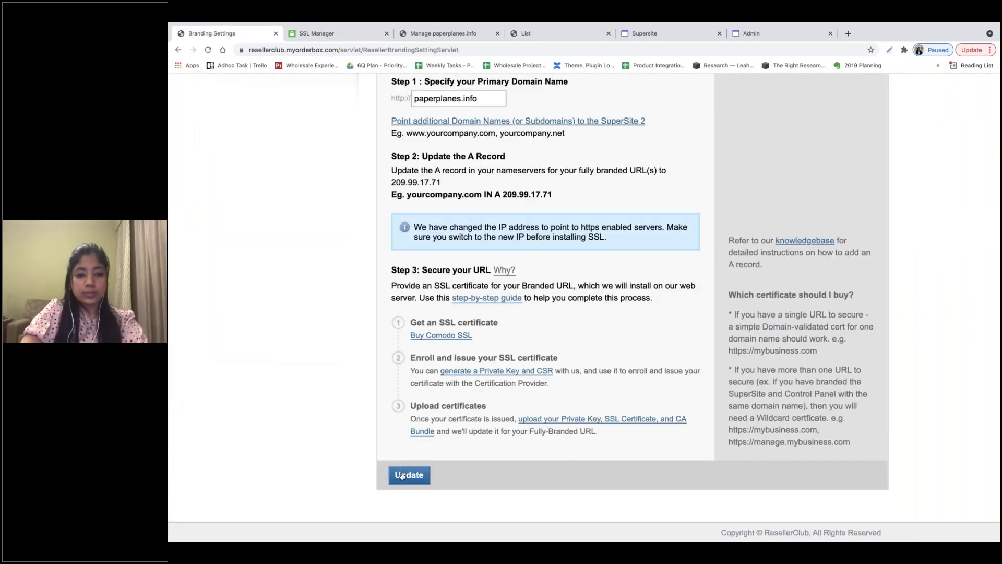
click(402, 476)
- Reopen SSL Manager in a fresh tab and close the outdated SSL Manager page
scroll(469, 315, up, 3)
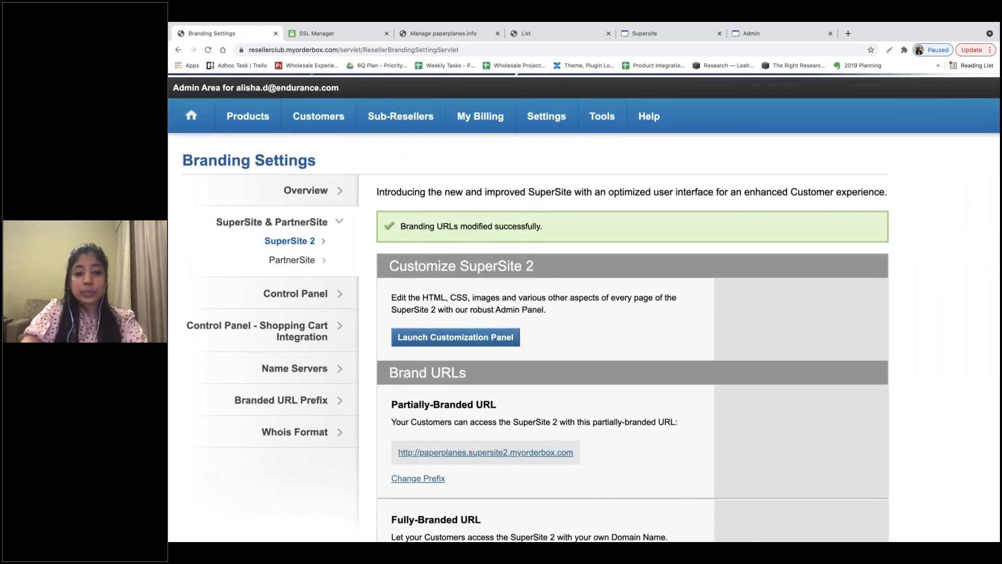
scroll(486, 373, down, 4)
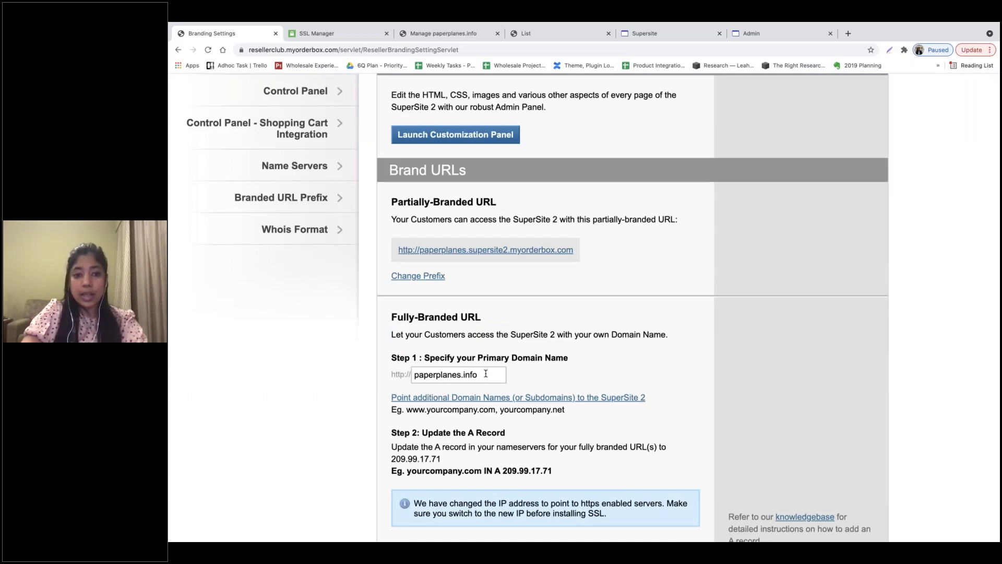
scroll(486, 373, up, 1)
scroll(528, 308, down, 1)
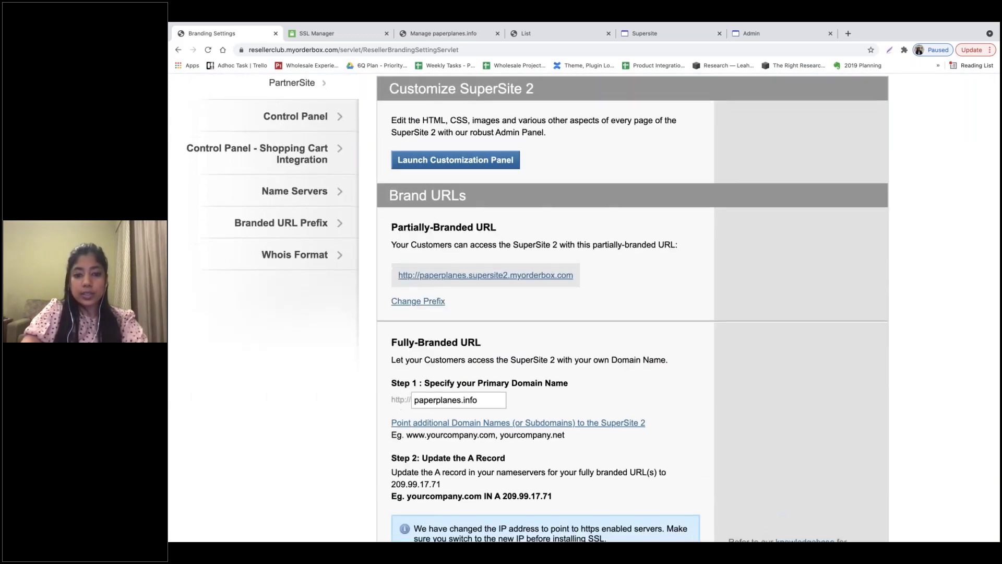
click(455, 159)
click(497, 34)
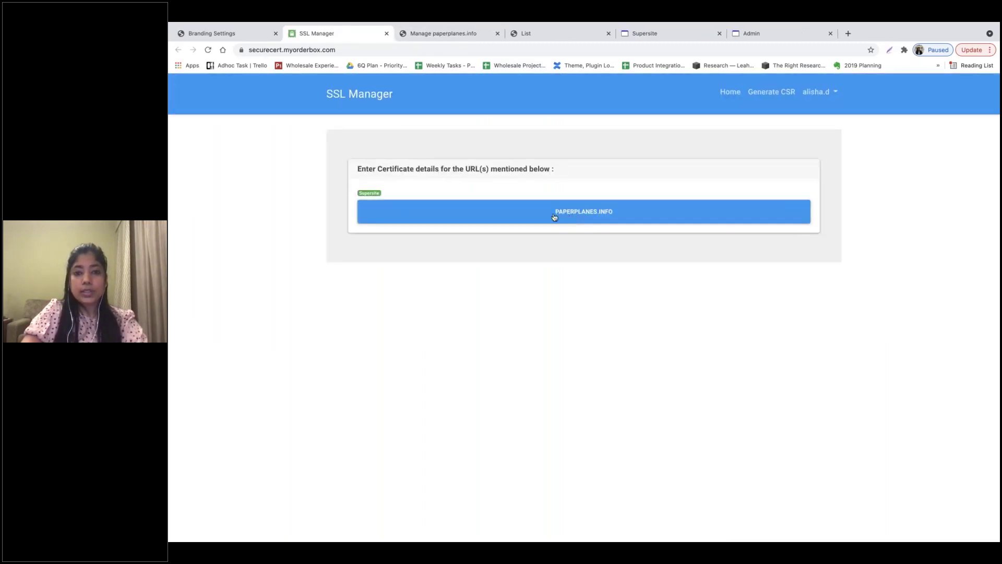
- In the PAPERPLANES.INFO certificate form, enter Common Name 'paperplanes.infor' and paste the private key
click(599, 218)
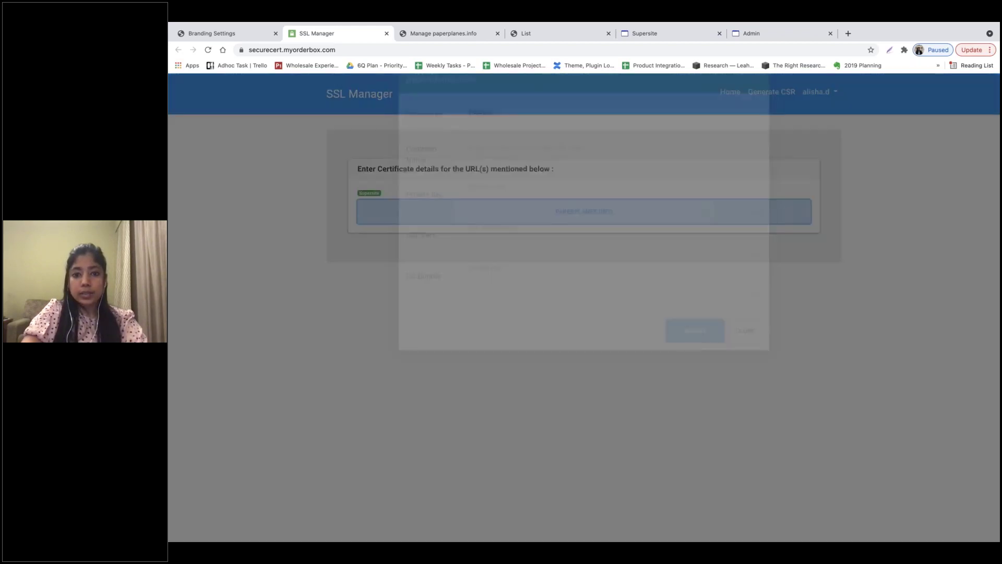
click(501, 253)
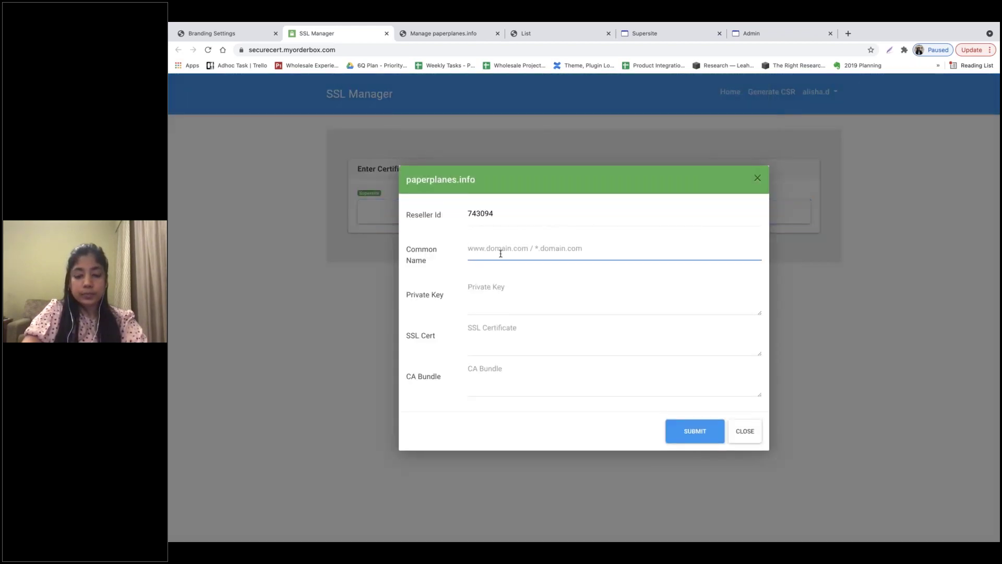
text(paper)
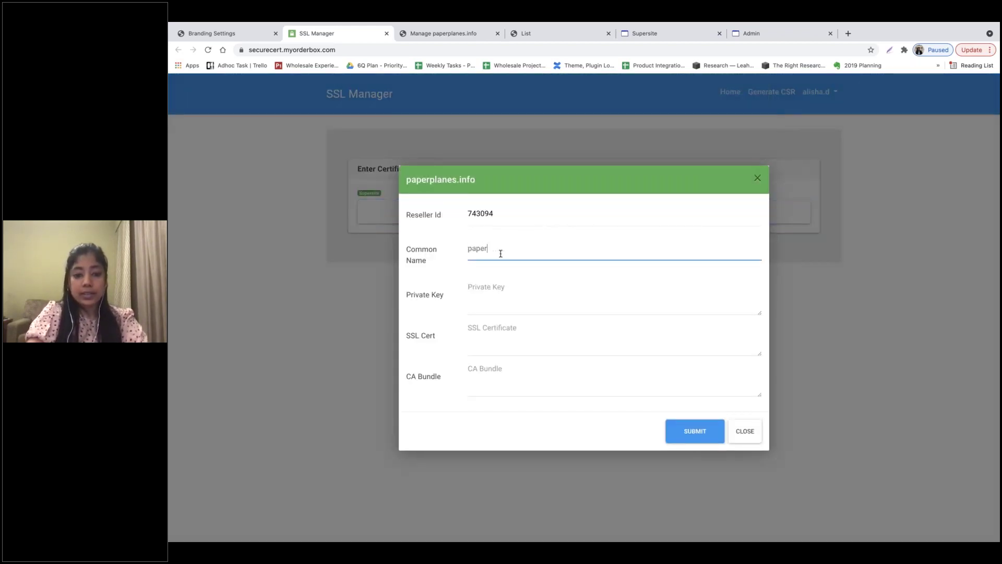
text(planes.infor)
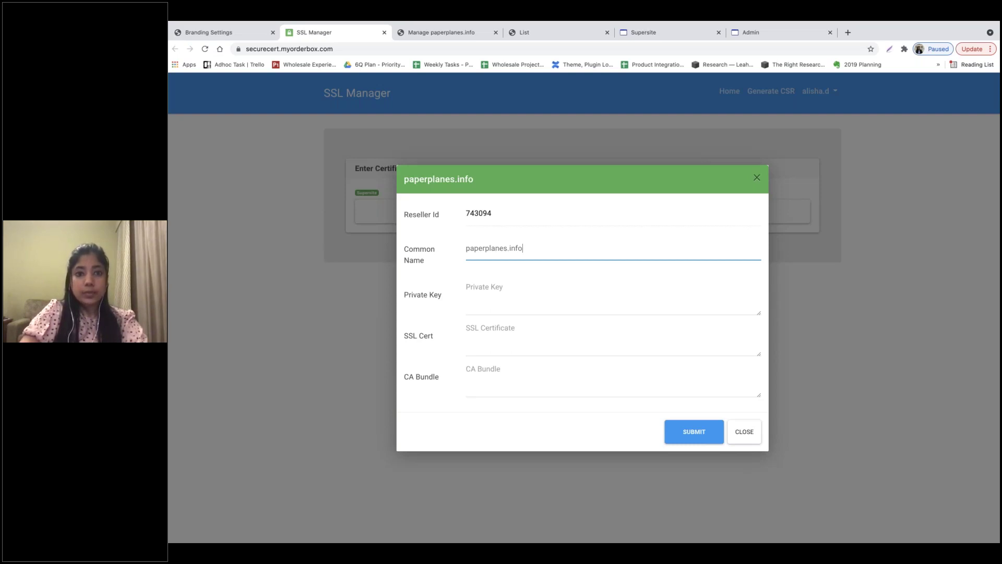
click(506, 296)
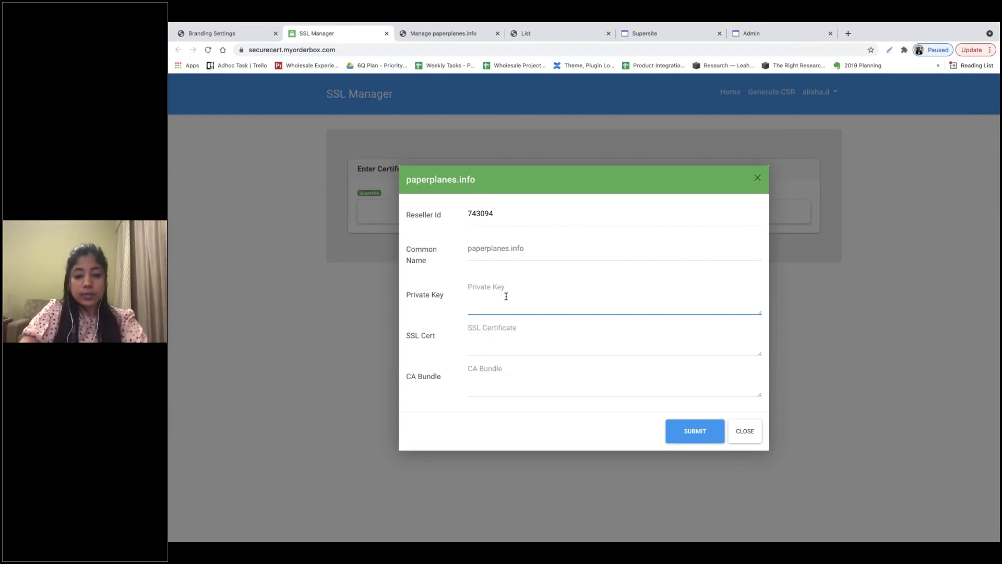
key(super+v)
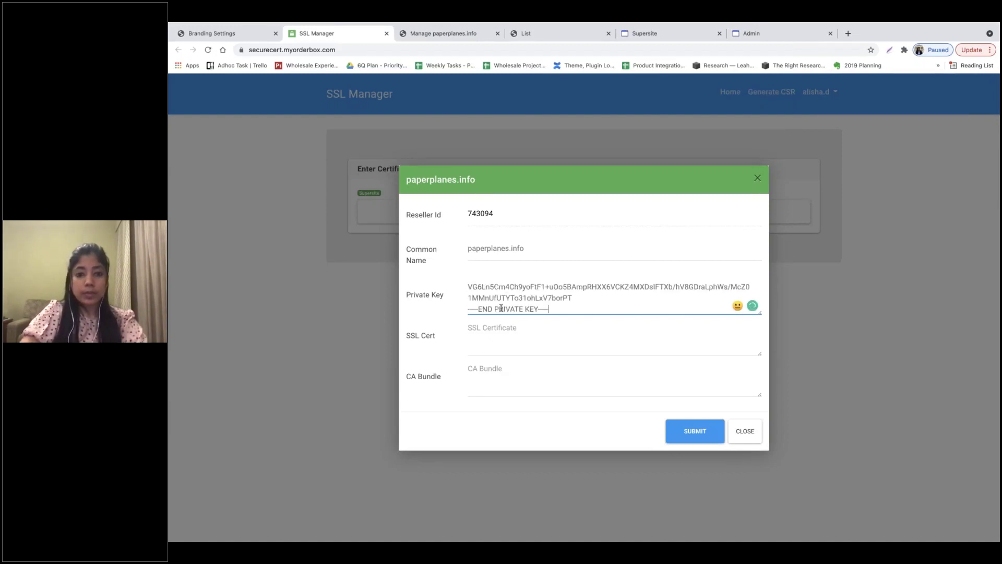
click(490, 337)
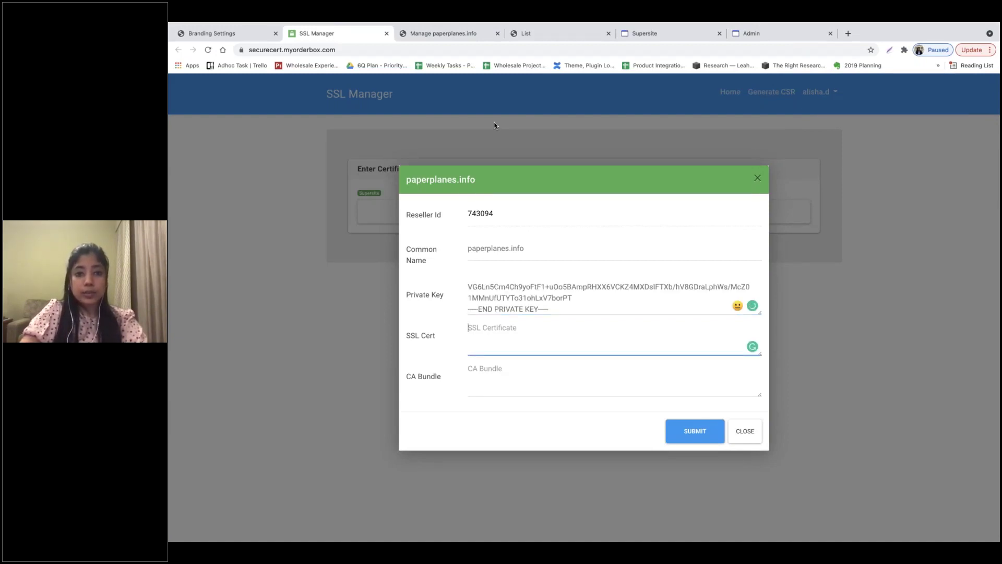
click(459, 38)
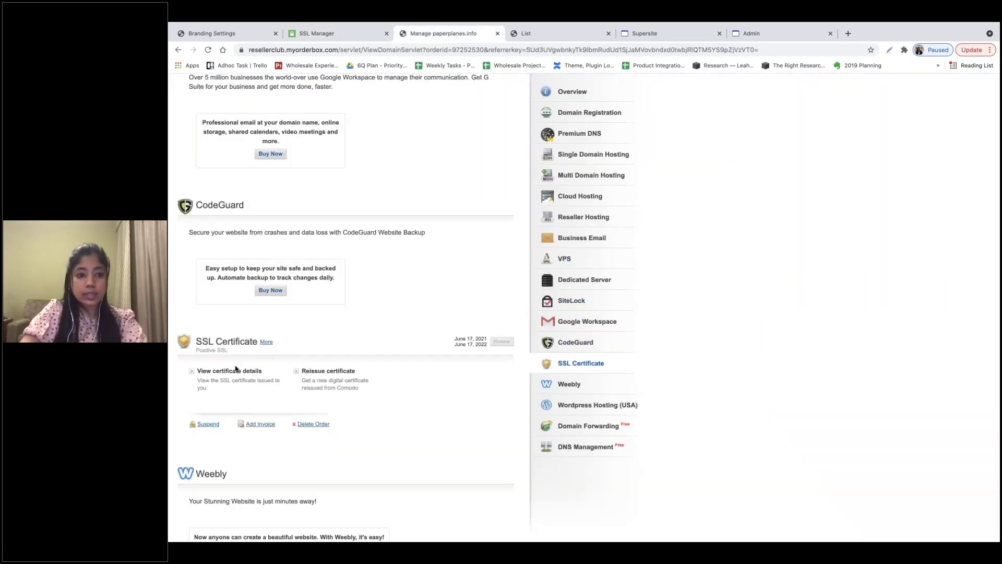
- Copy the issued certificate text from its details view into the SSL Cert field
click(234, 371)
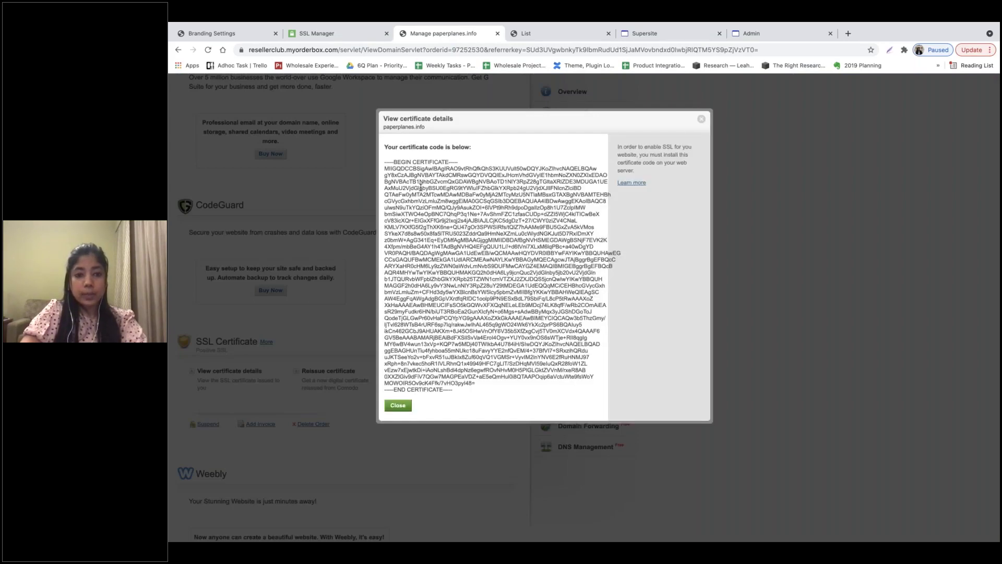
drag(388, 165, 469, 392)
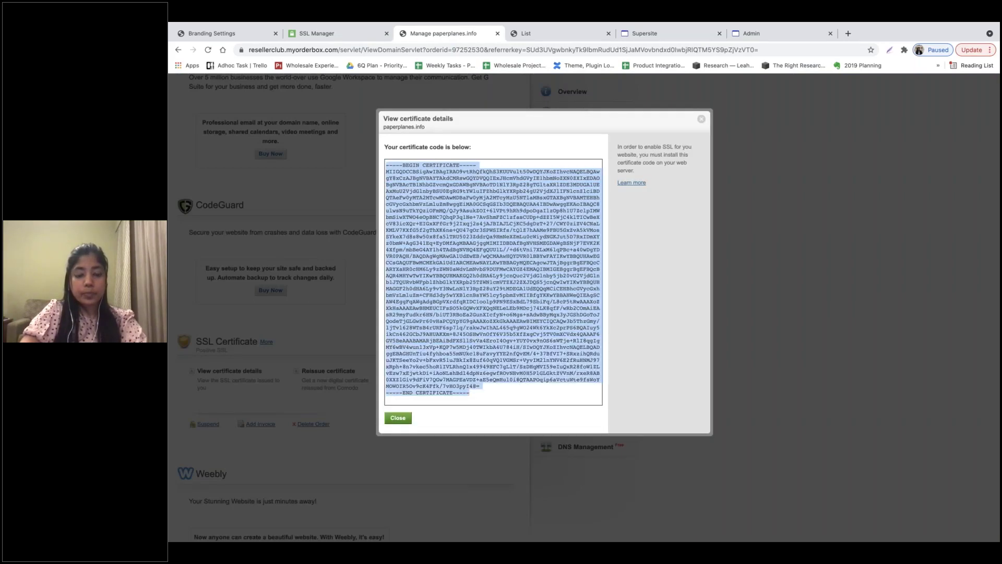
key(ctrl+shift+Tab)
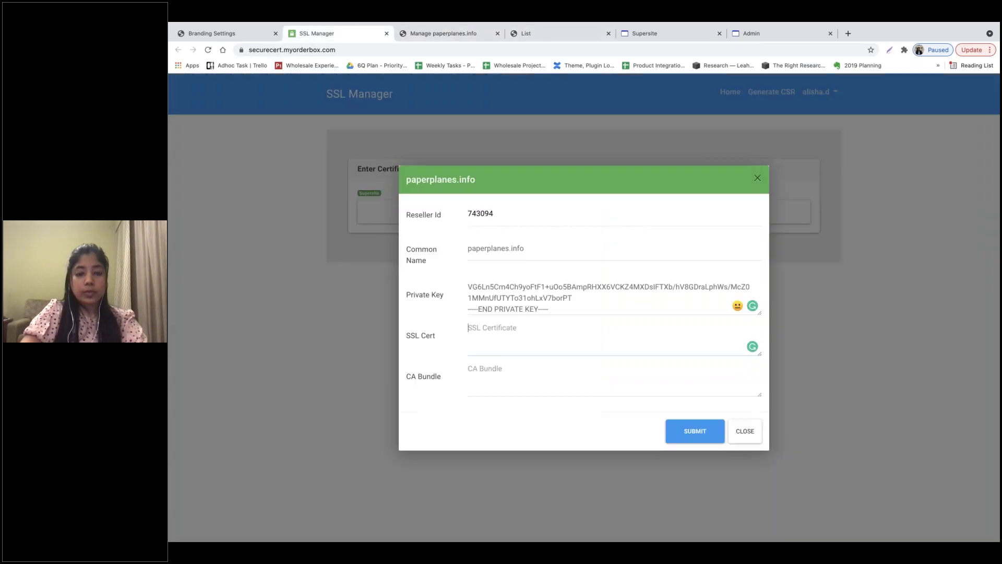
click(527, 339)
key(ctrl+v)
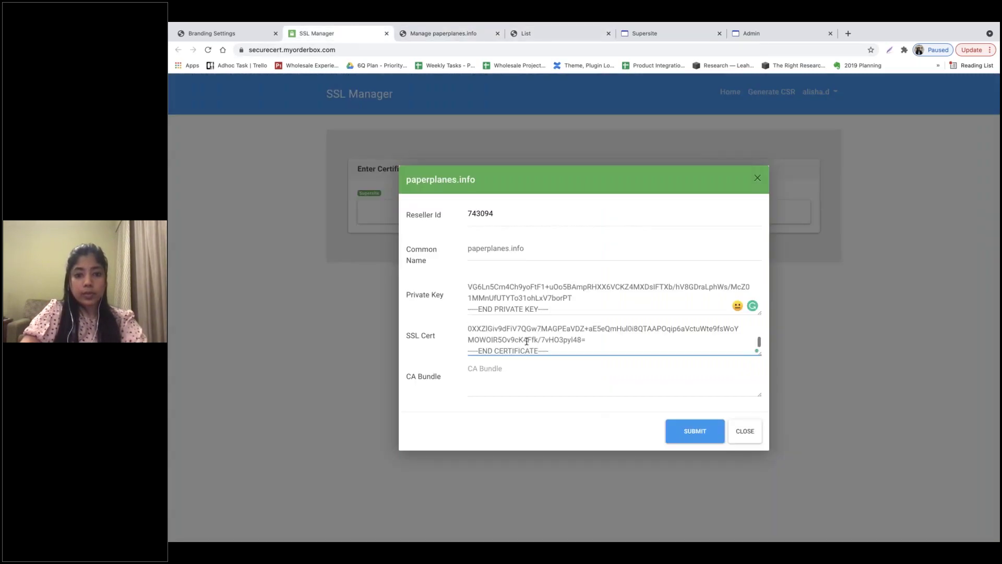
- Paste the CA Bundle and submit the certificate details for paperplanes.info
click(480, 373)
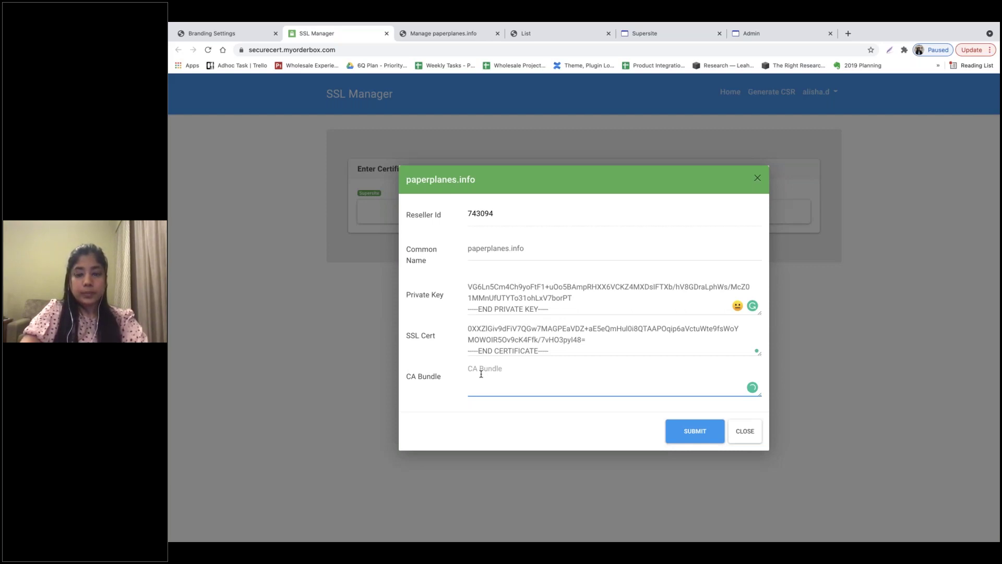
key(ctrl+v)
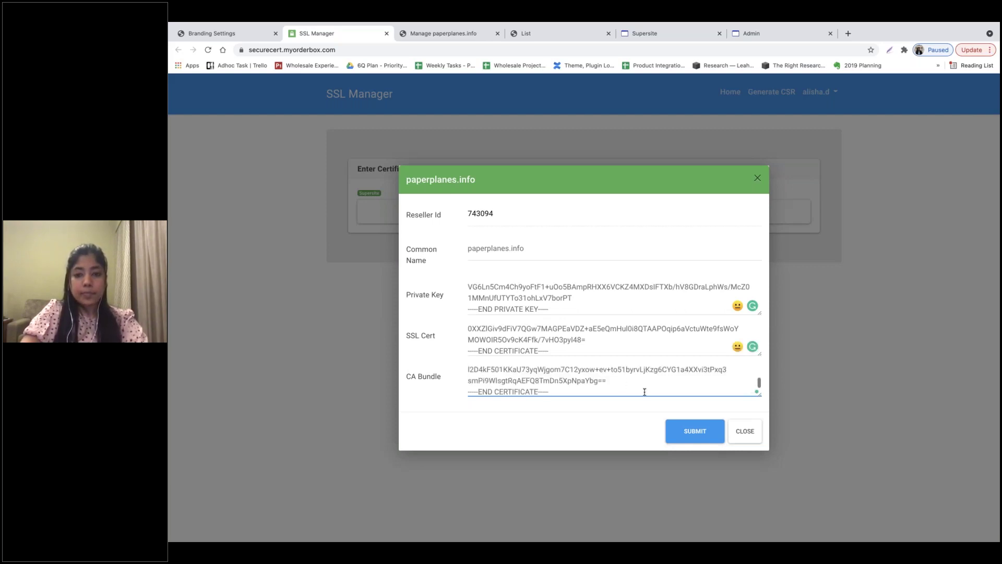
click(681, 439)
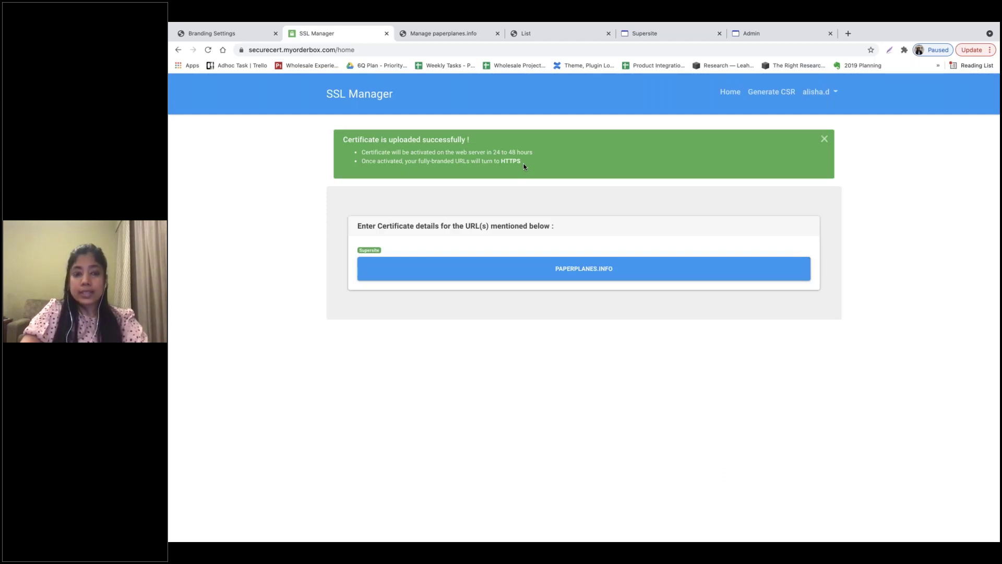
- Go back to Branding Settings to view paperplanes.info as the Fully-Branded URL
drag(523, 163, 344, 139)
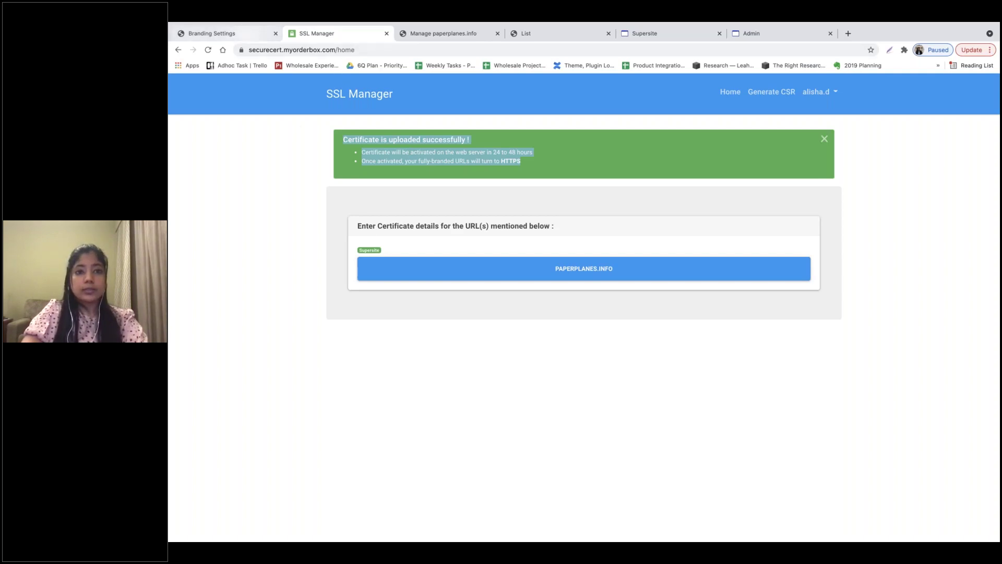
click(219, 33)
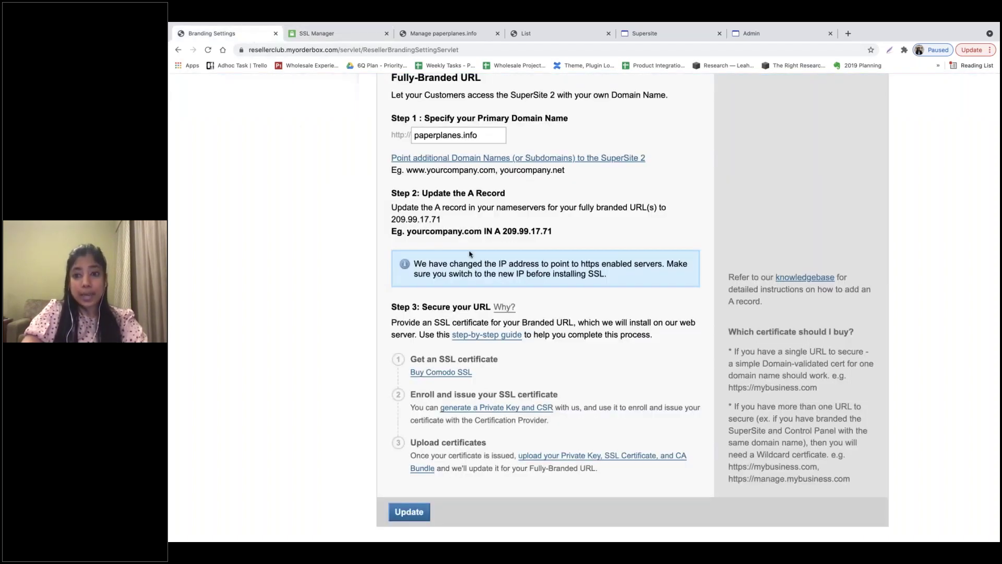
scroll(469, 254, up, 1)
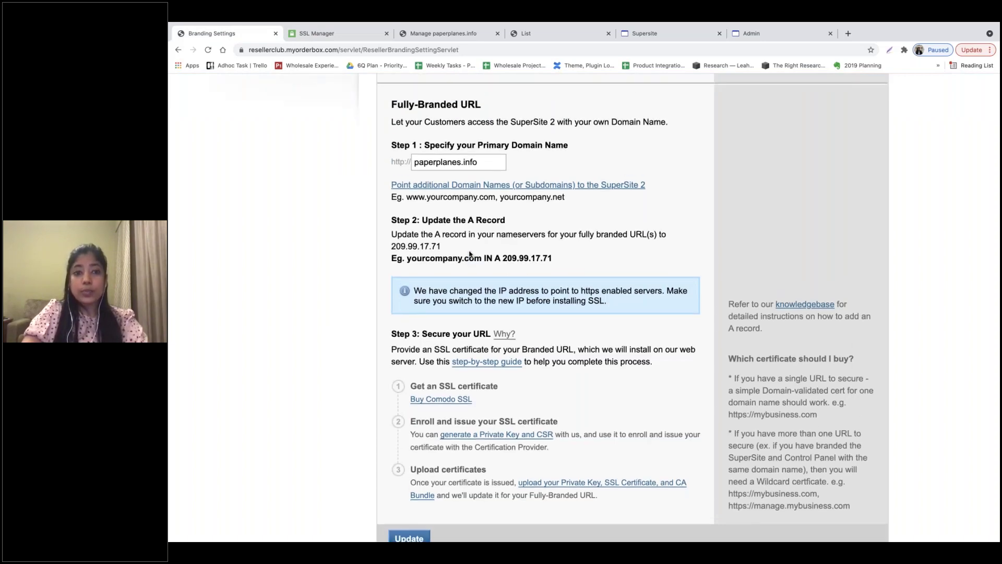
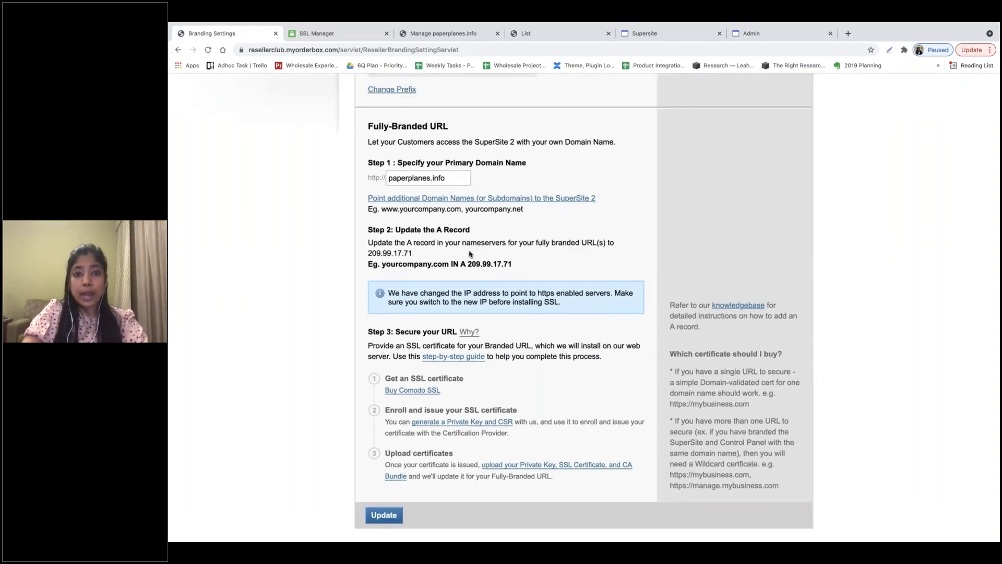
- Check the paperplanes storefront, then bring up the partially-branded Supersite 2 Admin login page
ctrl+scroll(469, 255, down, 3)
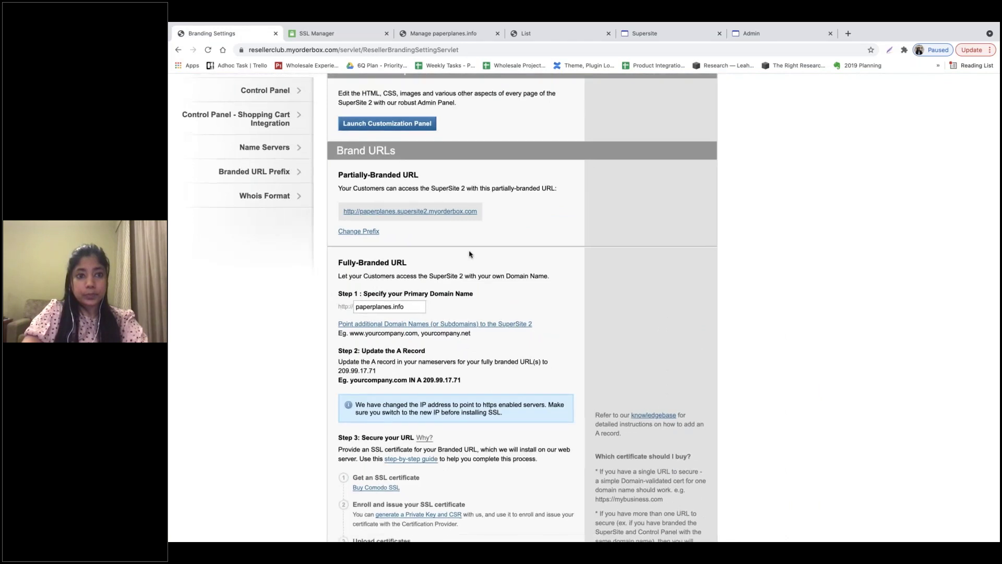
scroll(377, 224, up, 1)
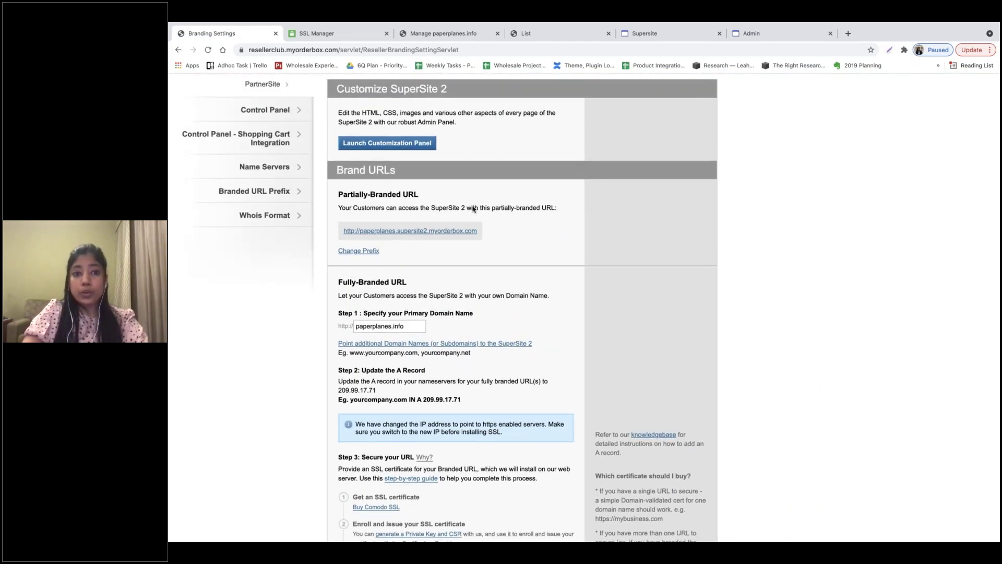
click(638, 35)
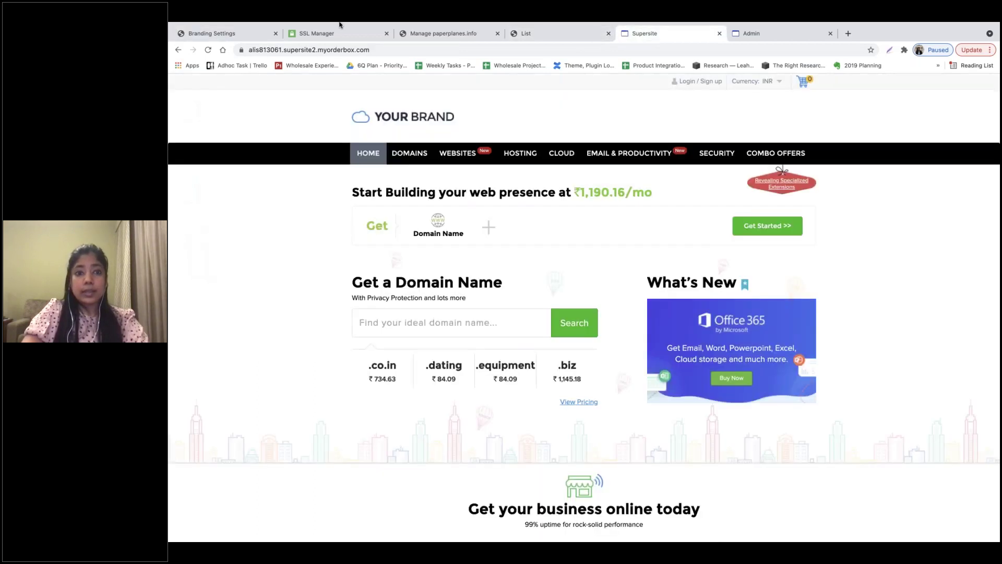
scroll(219, 168, up, 1)
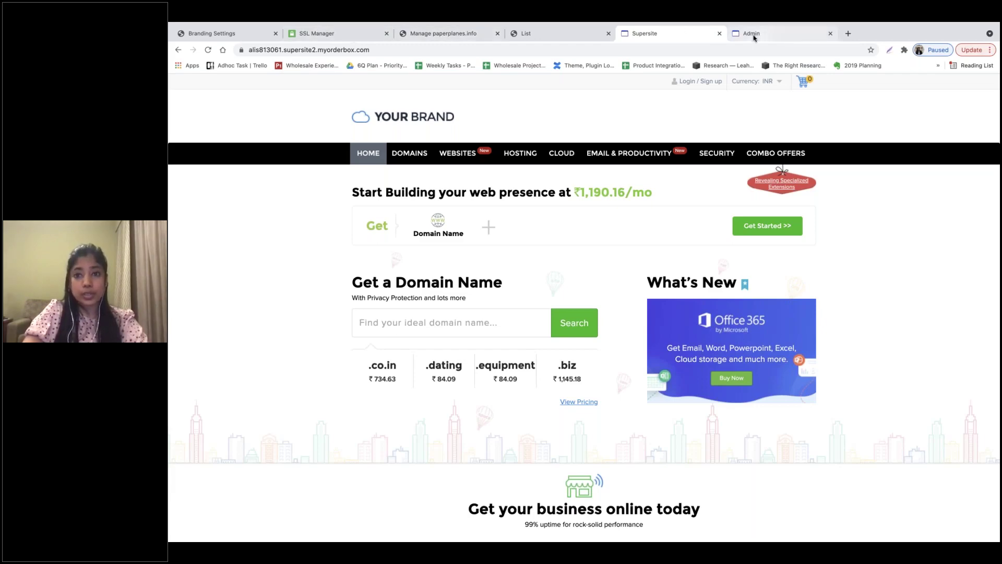
click(234, 38)
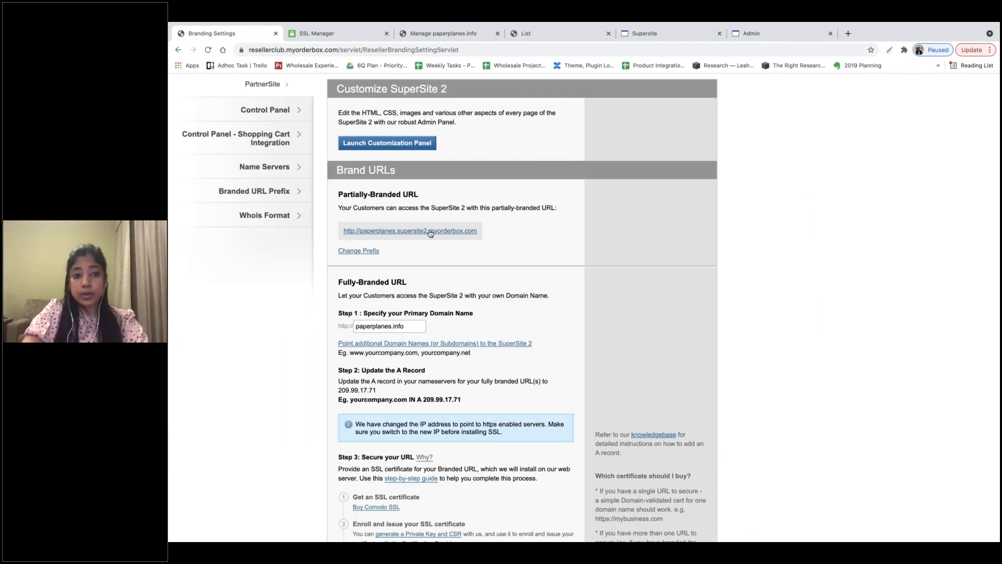
click(767, 37)
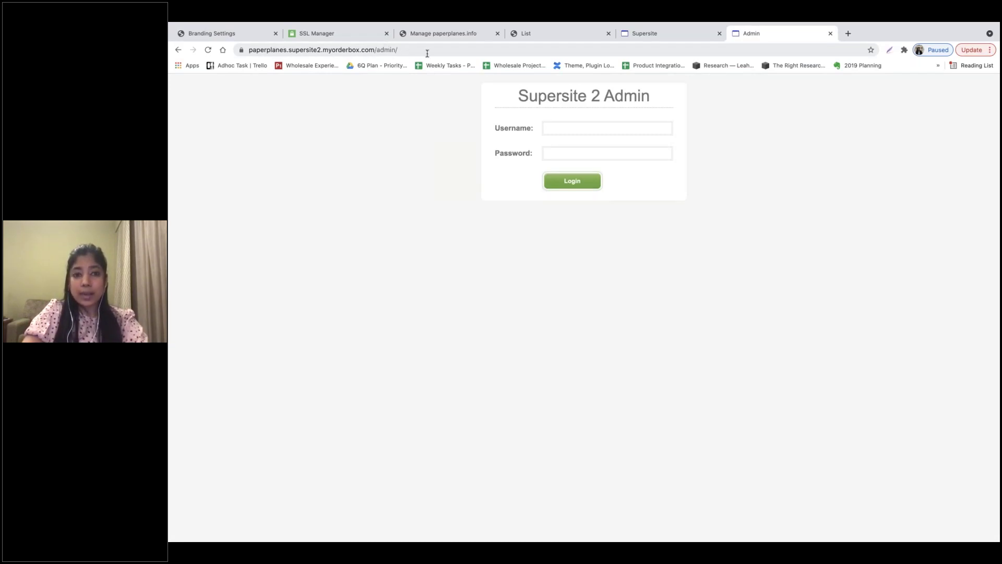
- Enter the saved admin username and a new password, and submit the login
click(571, 128)
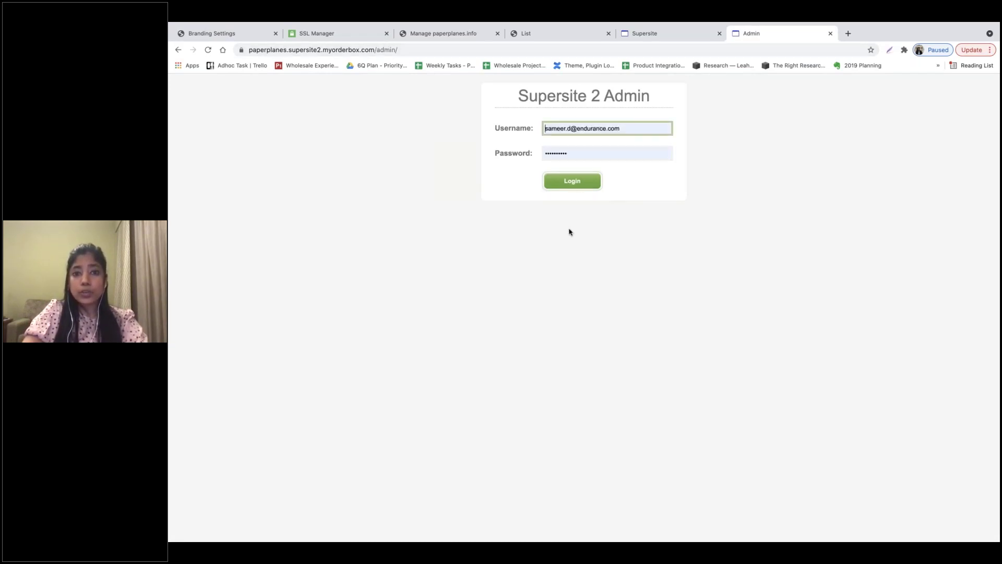
click(574, 153)
double_click(574, 153)
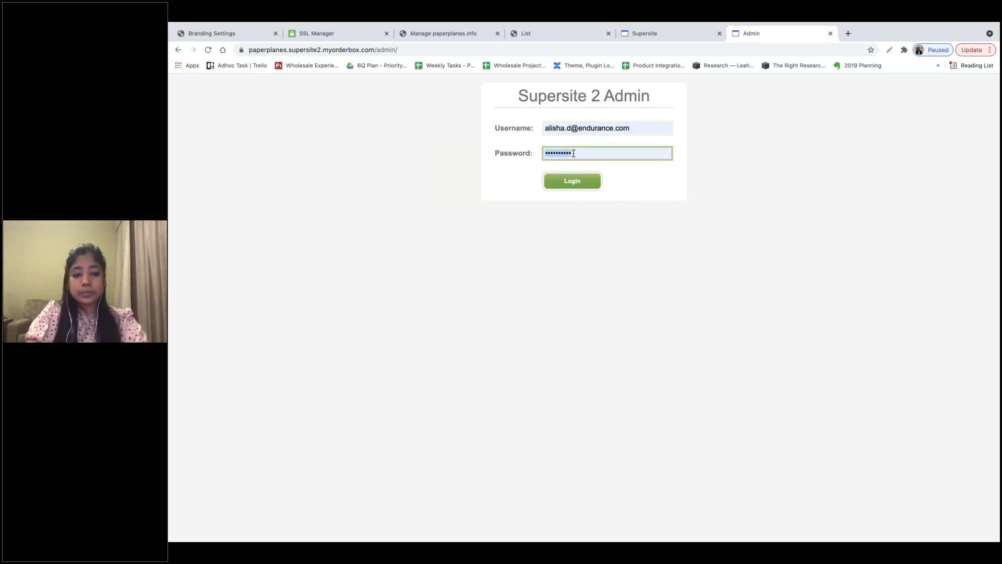
text(••••••)
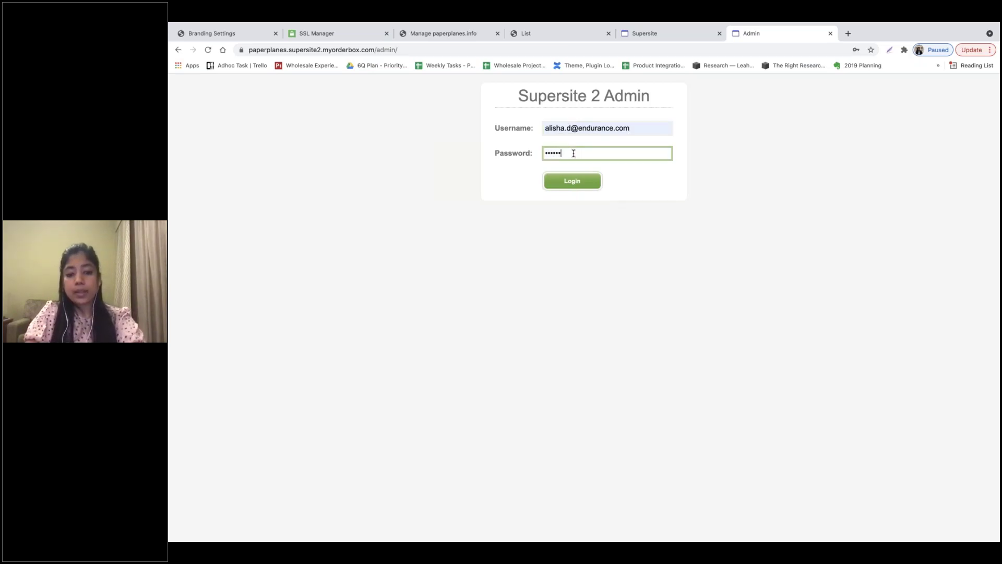
text(•••)
key(Return)
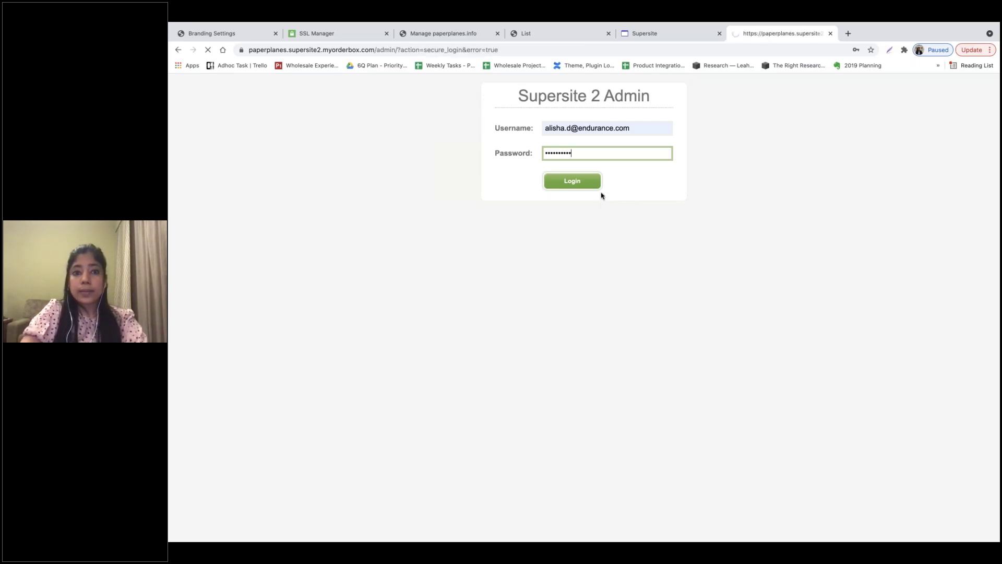
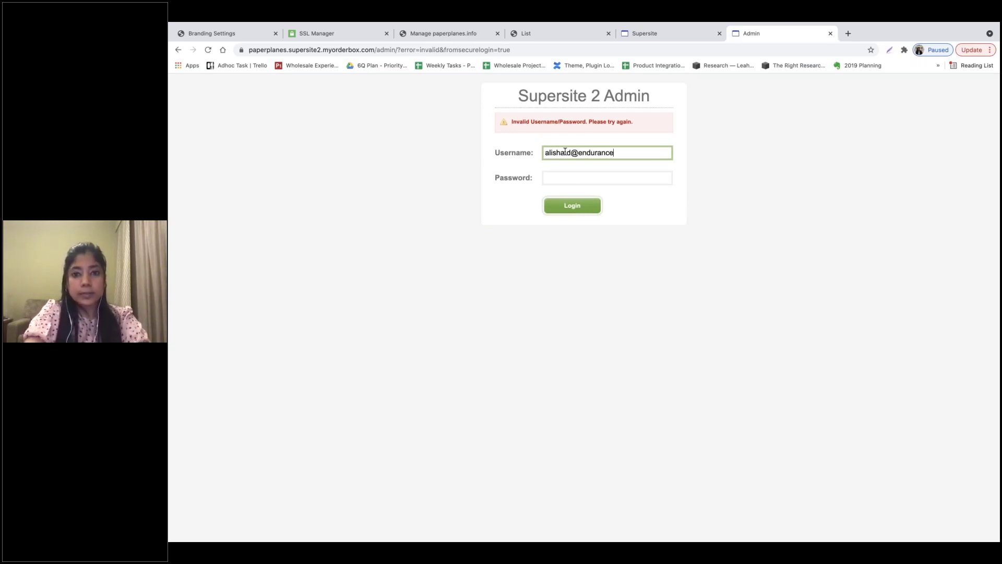
- After the invalid-login error, re-enter the admin e-mail and password to reach the dashboard
key(Tab)
text(•••)
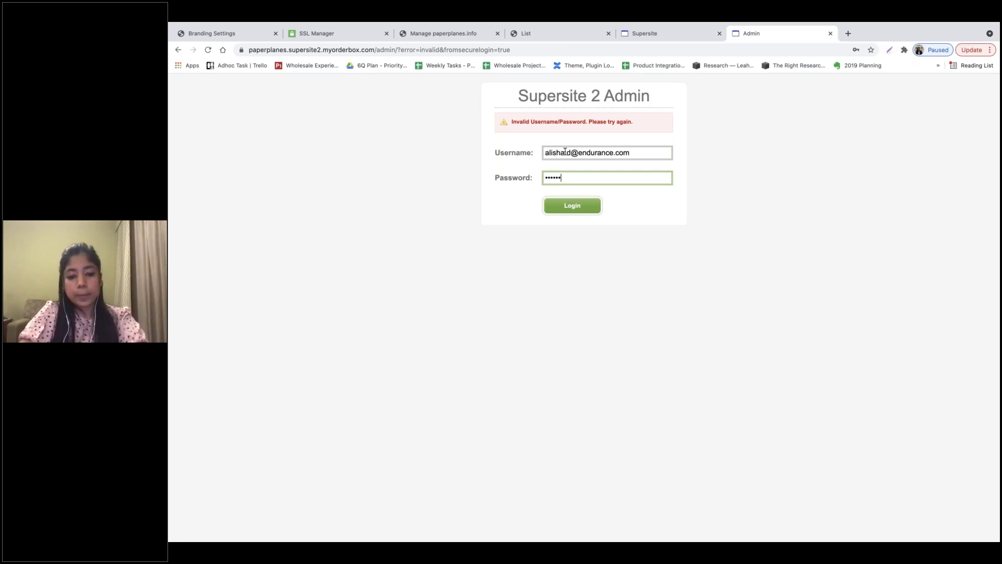
text(•••••••)
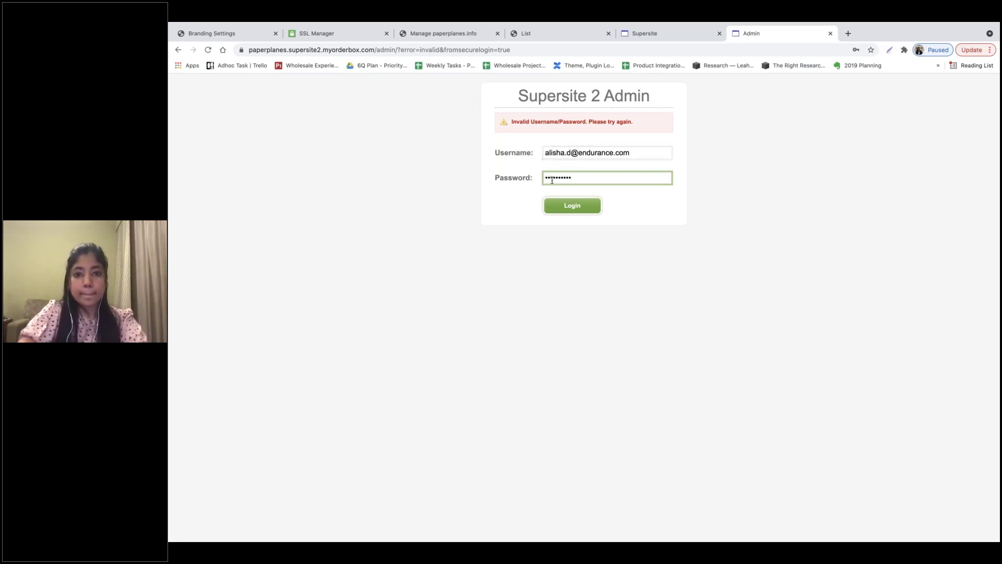
click(569, 205)
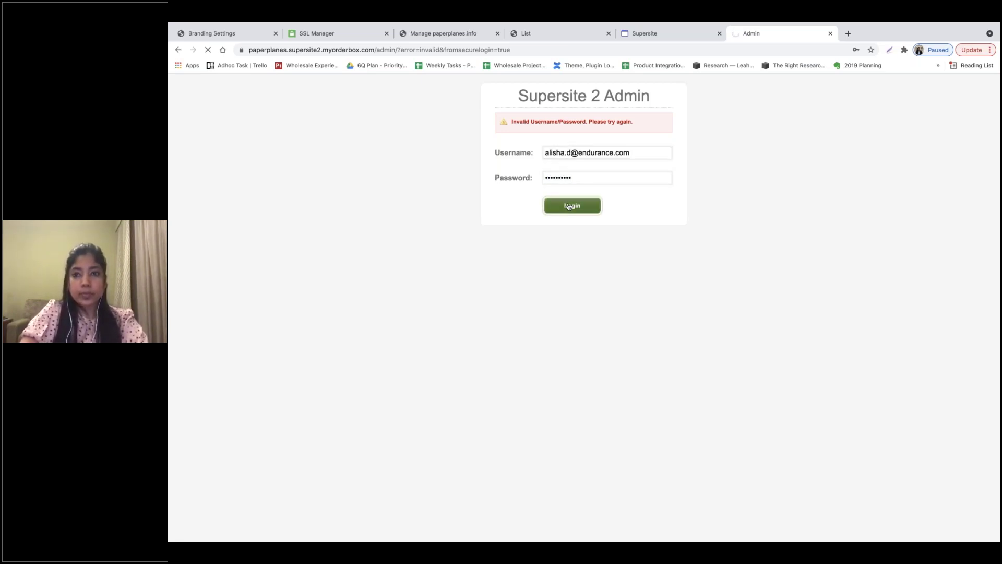
click(637, 154)
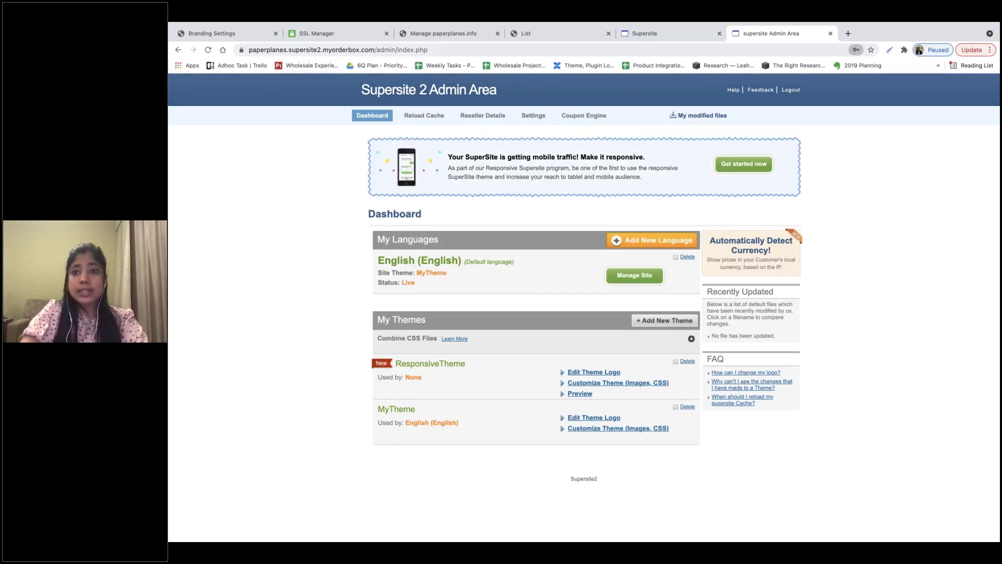
click(243, 35)
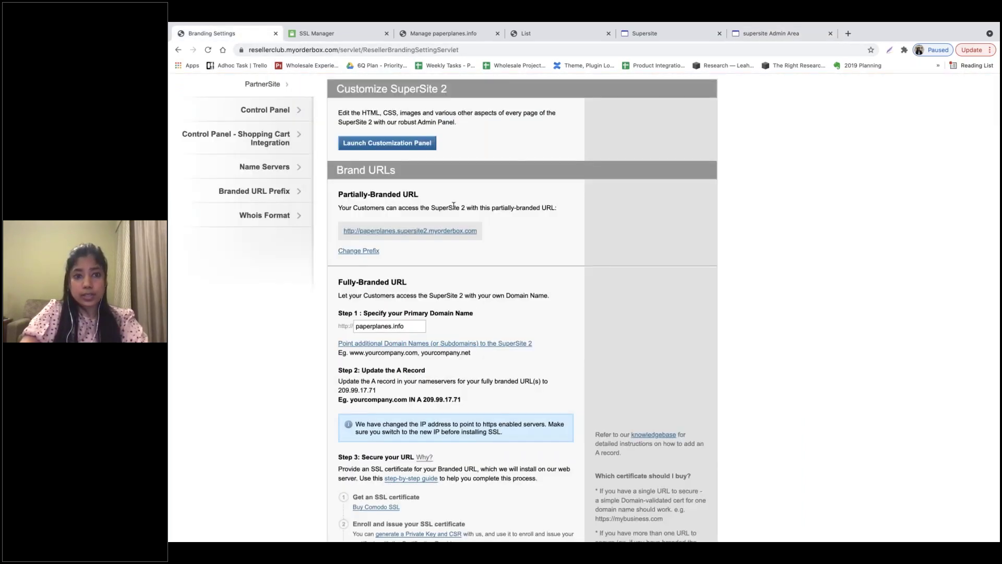
scroll(453, 206, up, 2)
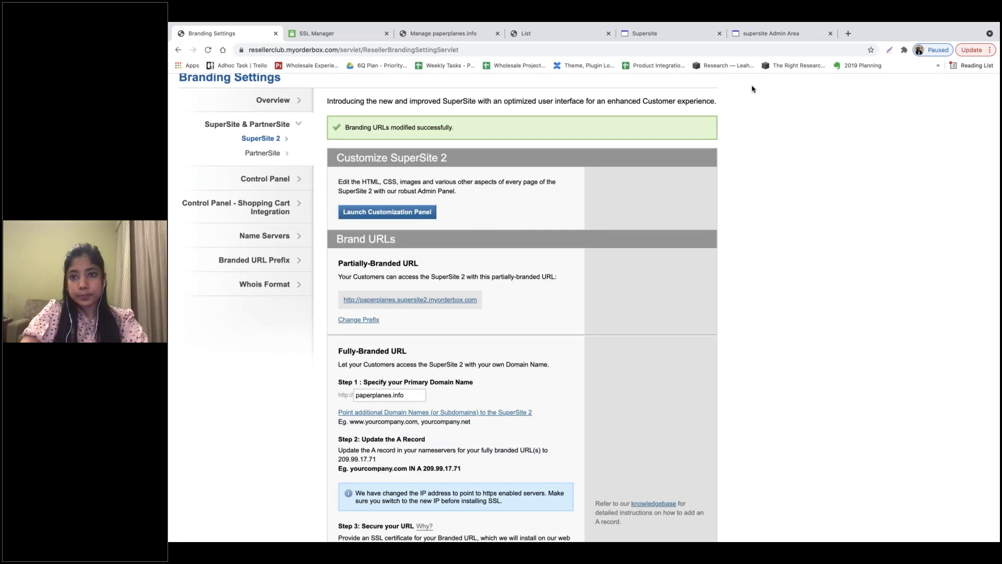
click(760, 34)
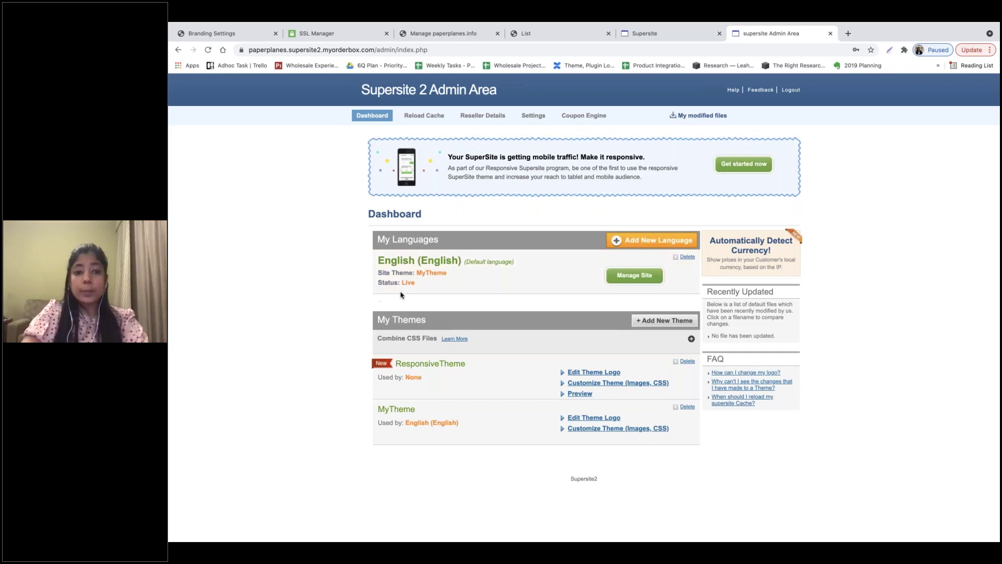
- Add Español (Spanish) as a new language site from the Add New Language dialog
drag(394, 260, 514, 274)
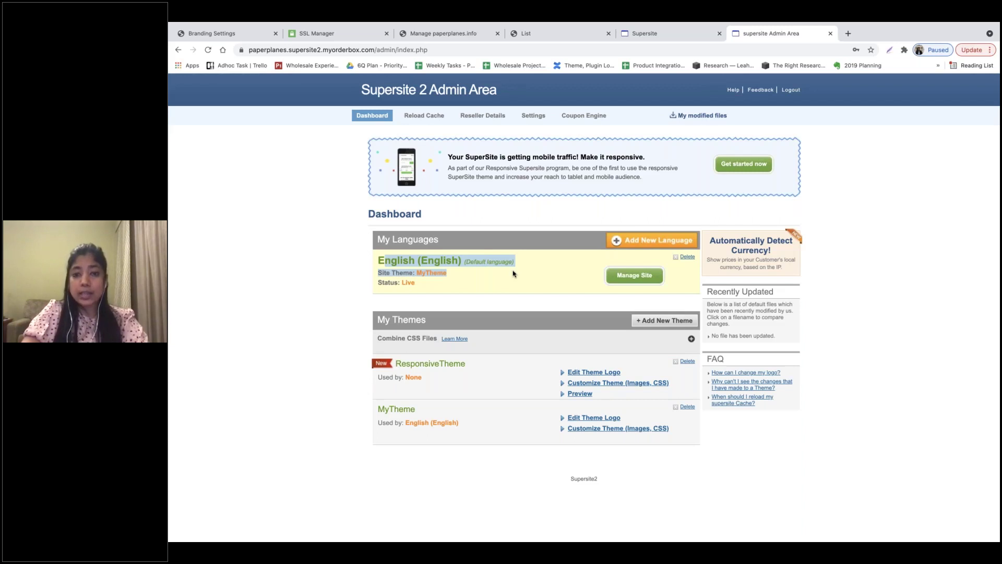
click(488, 297)
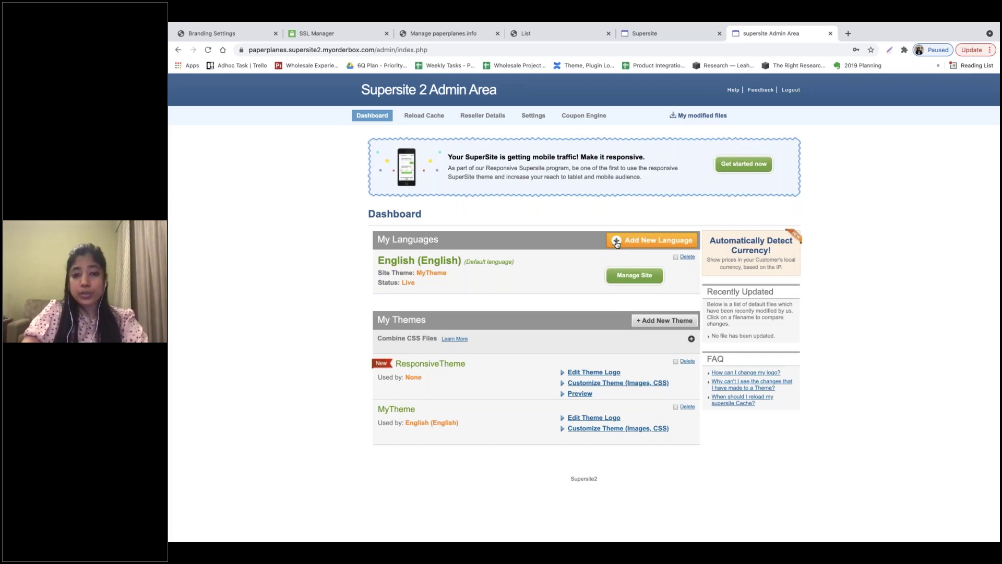
click(625, 242)
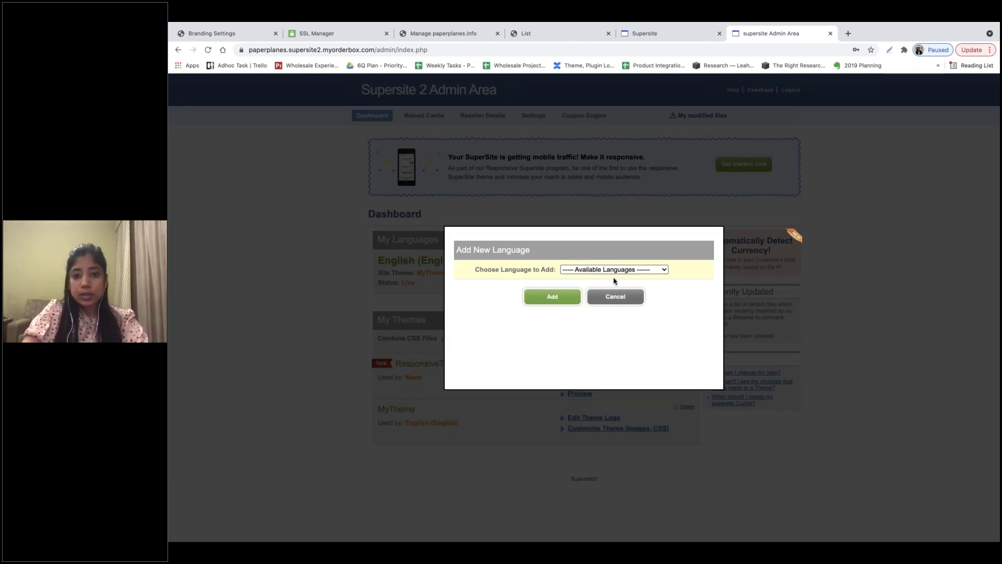
click(561, 295)
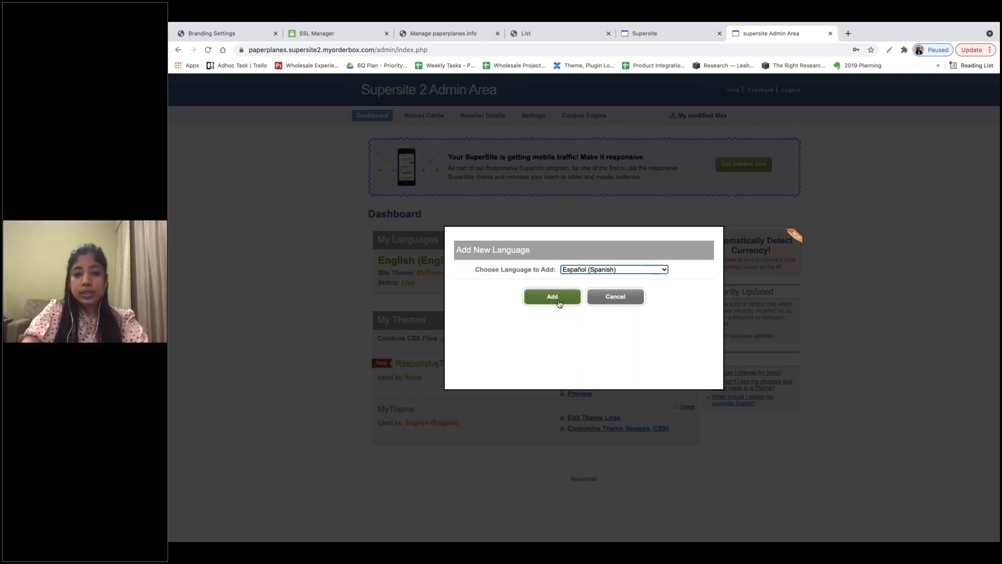
click(559, 303)
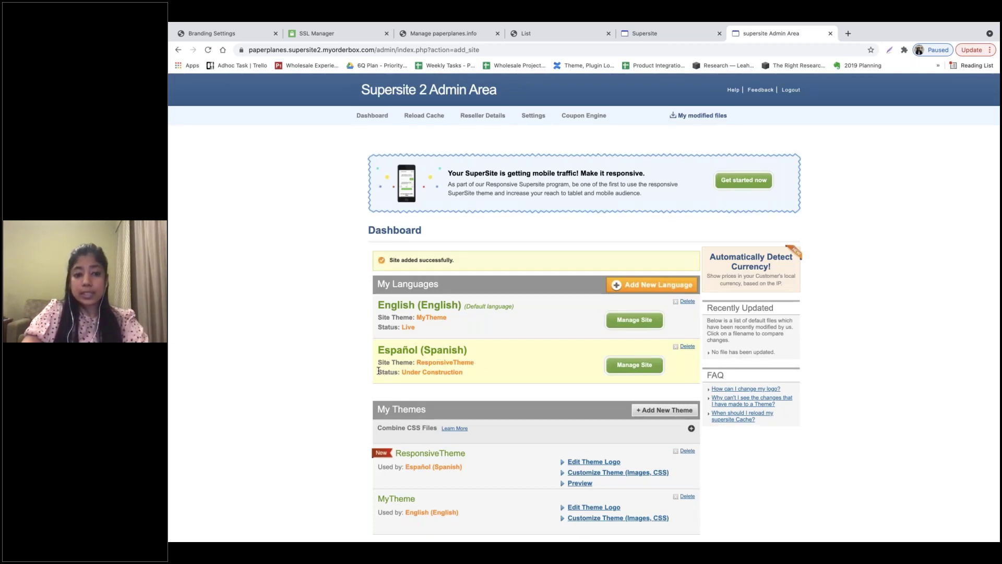
- Add Nederlands (Dutch) as a third language site via Add New Language
drag(378, 370, 474, 375)
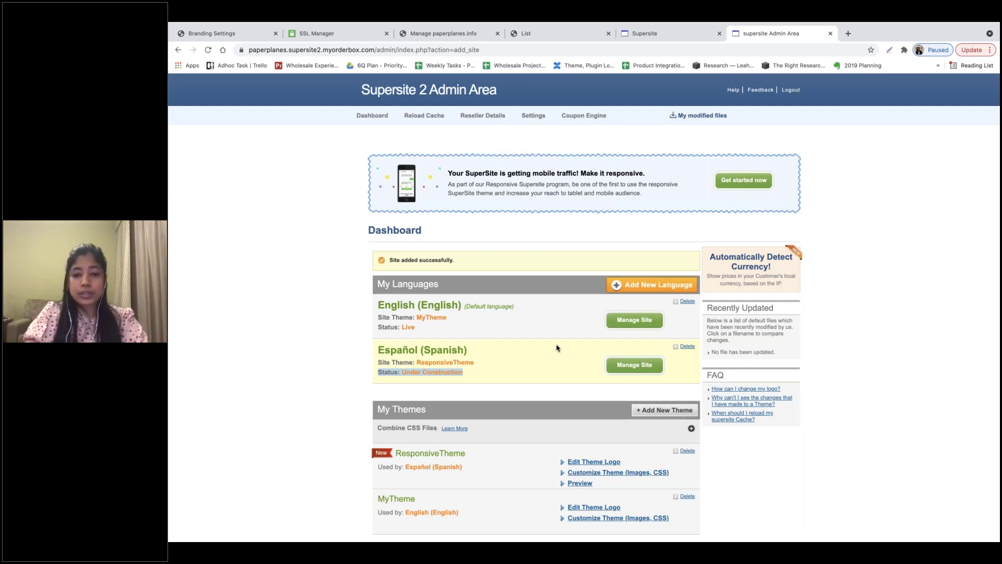
click(637, 285)
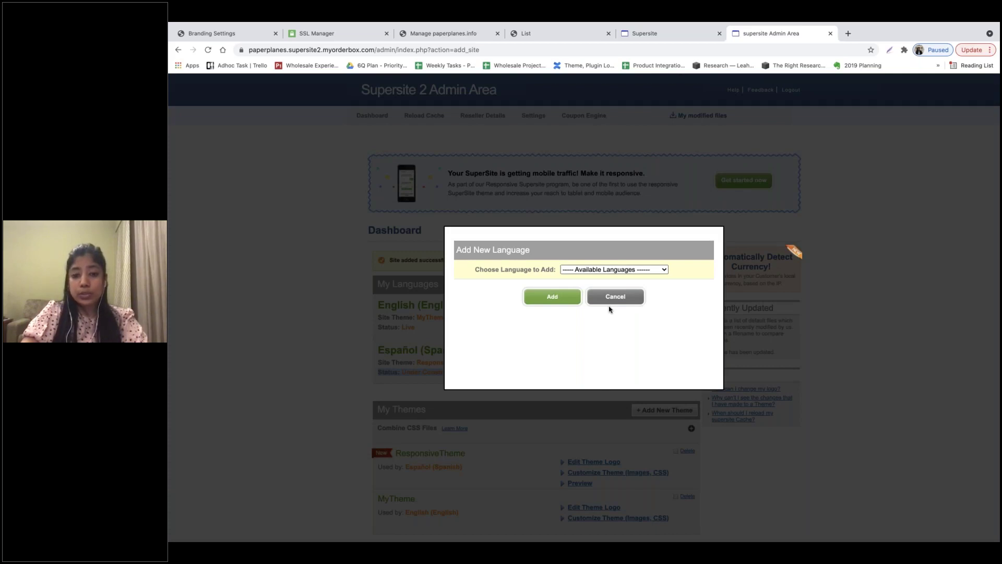
key(n)
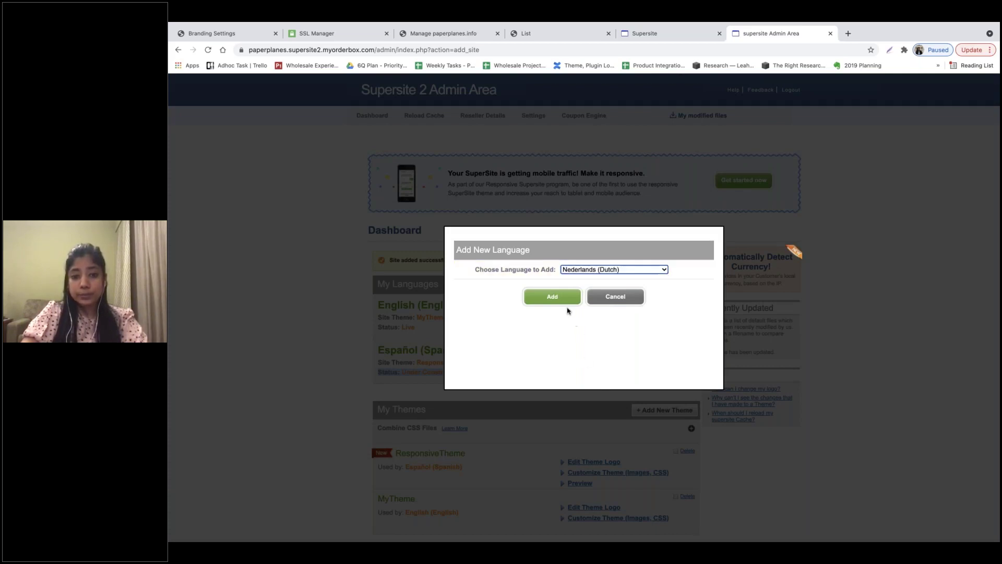
click(552, 296)
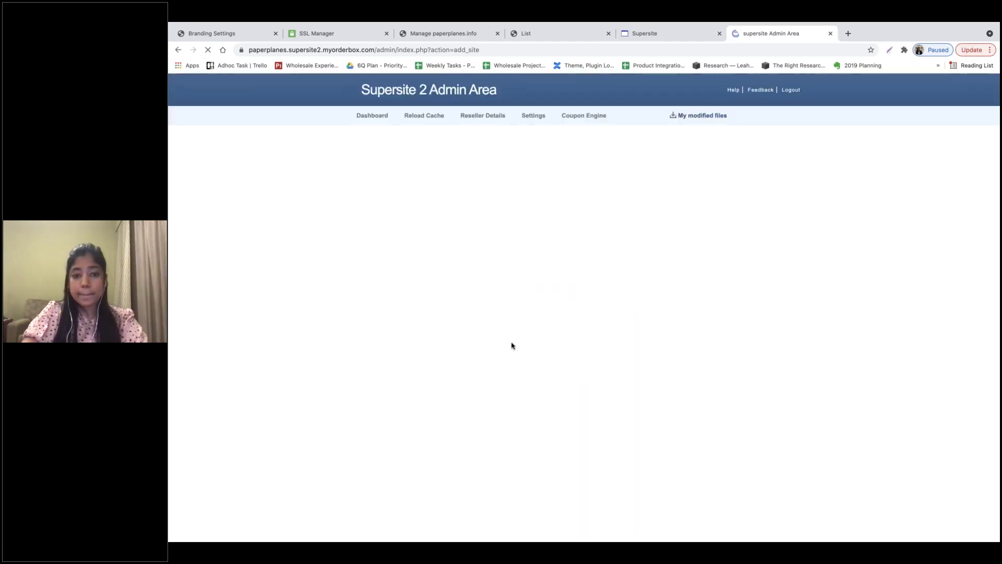
scroll(501, 386, down, 1)
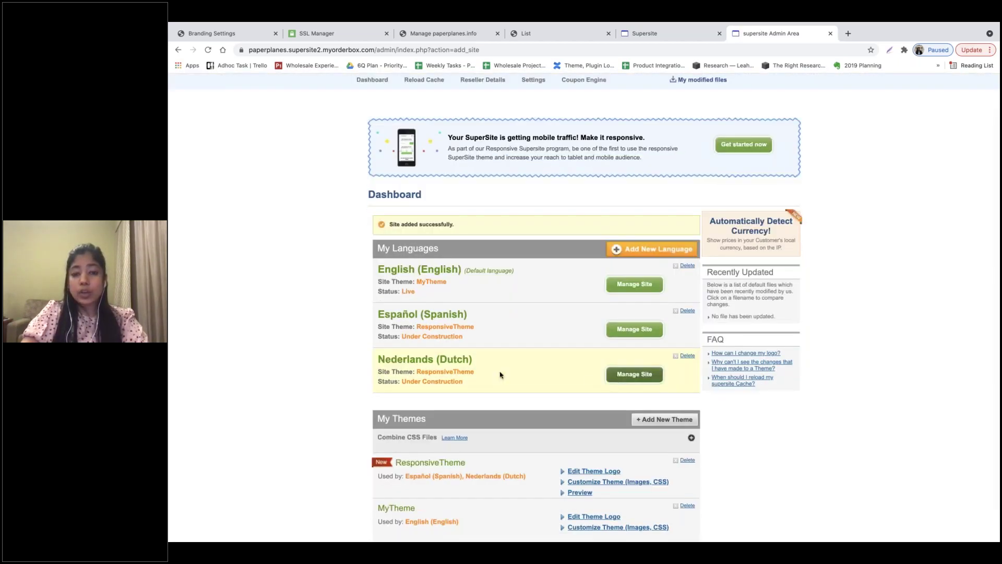
click(625, 381)
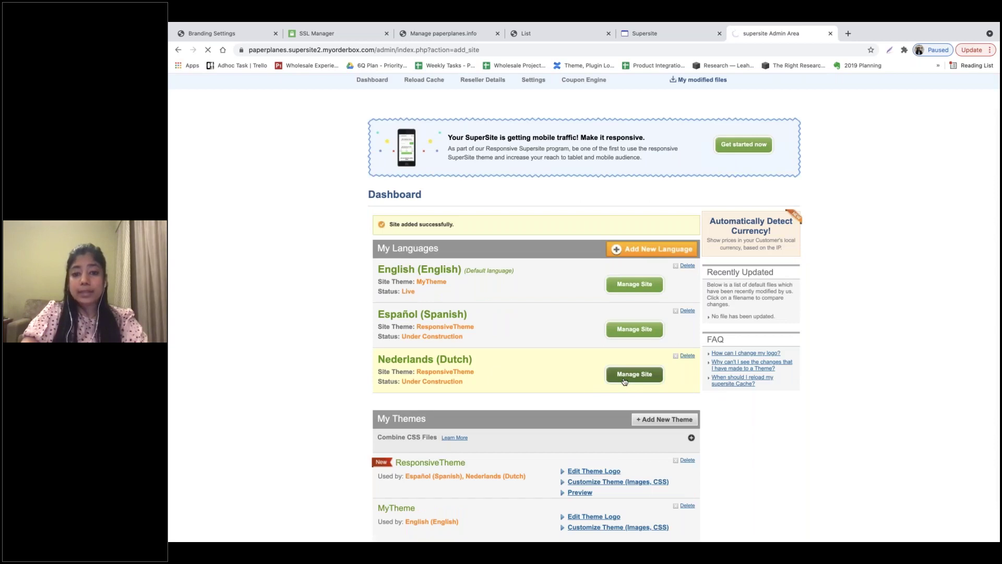
click(765, 289)
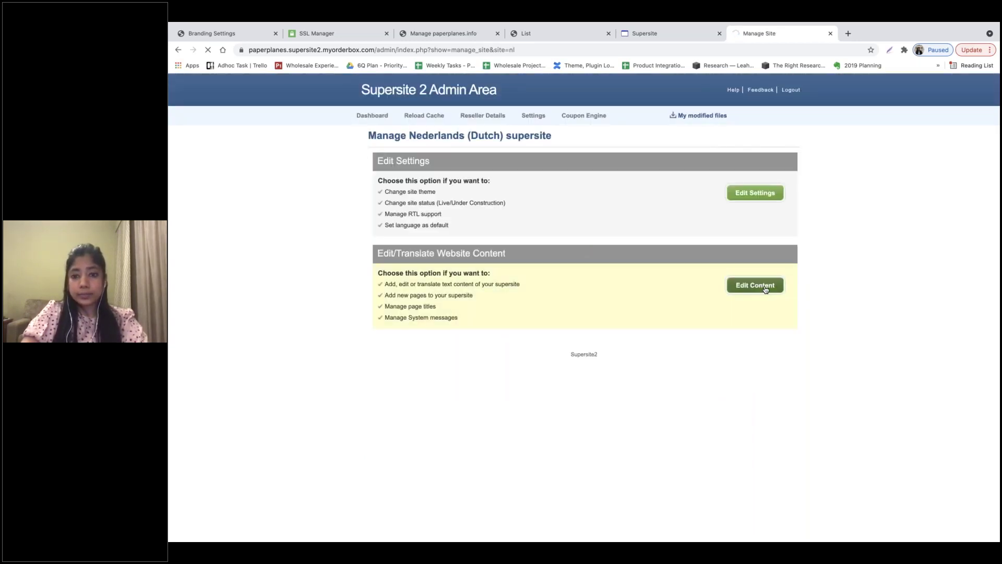
click(731, 283)
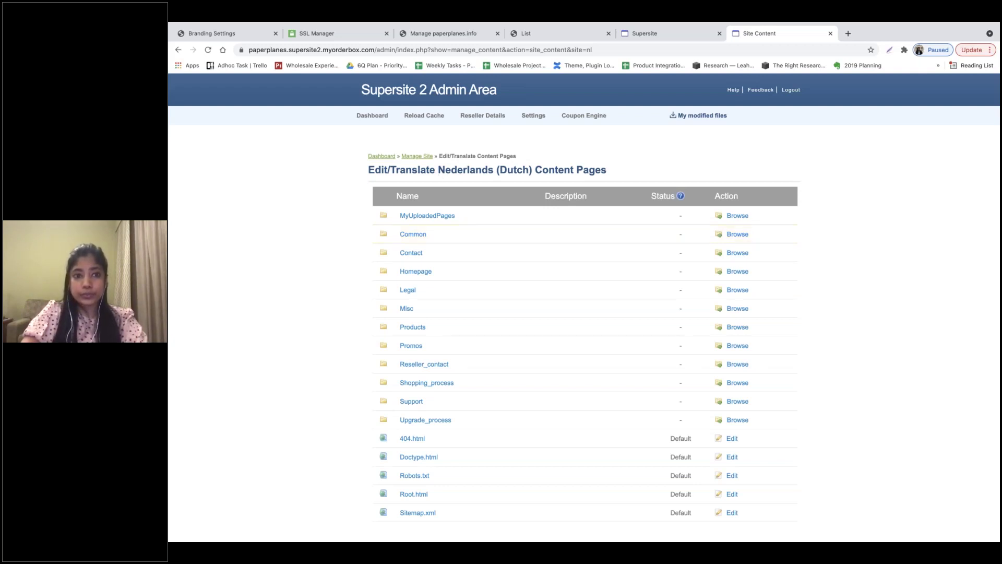
click(372, 116)
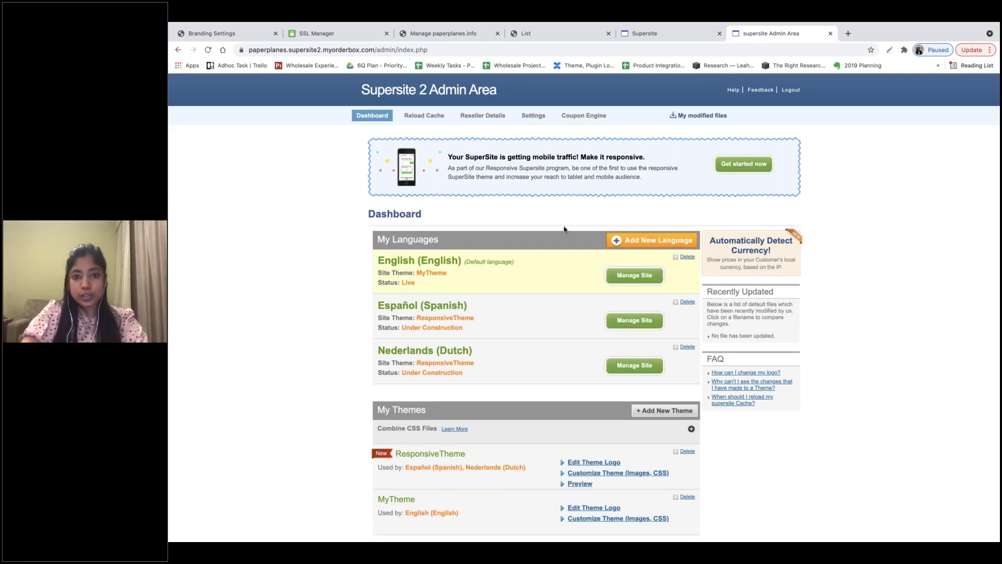
- Open the Settings page from the top navigation bar
click(531, 119)
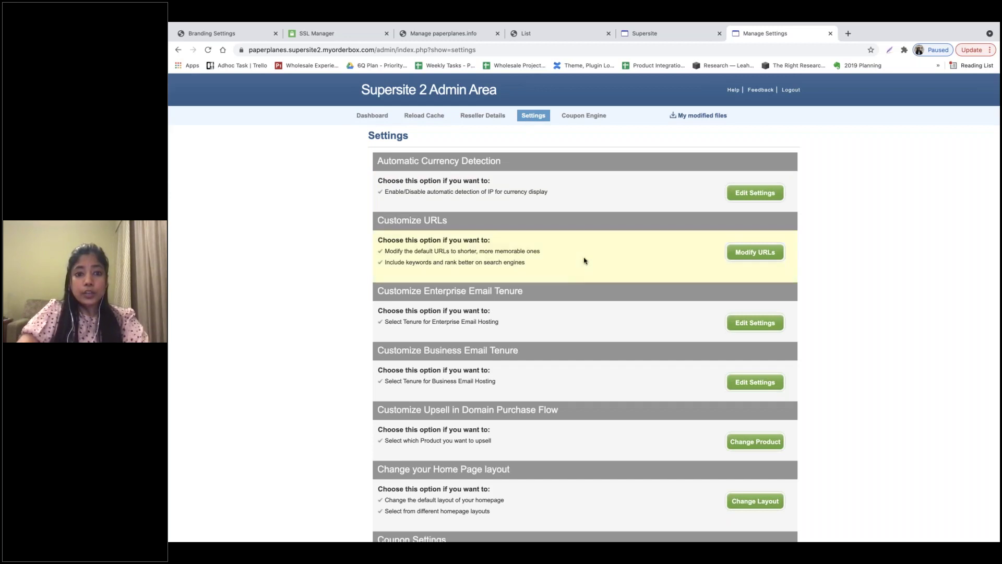
- After a glance at the storefront, open Change Layout under the Home Page layout setting
scroll(559, 393, down, 3)
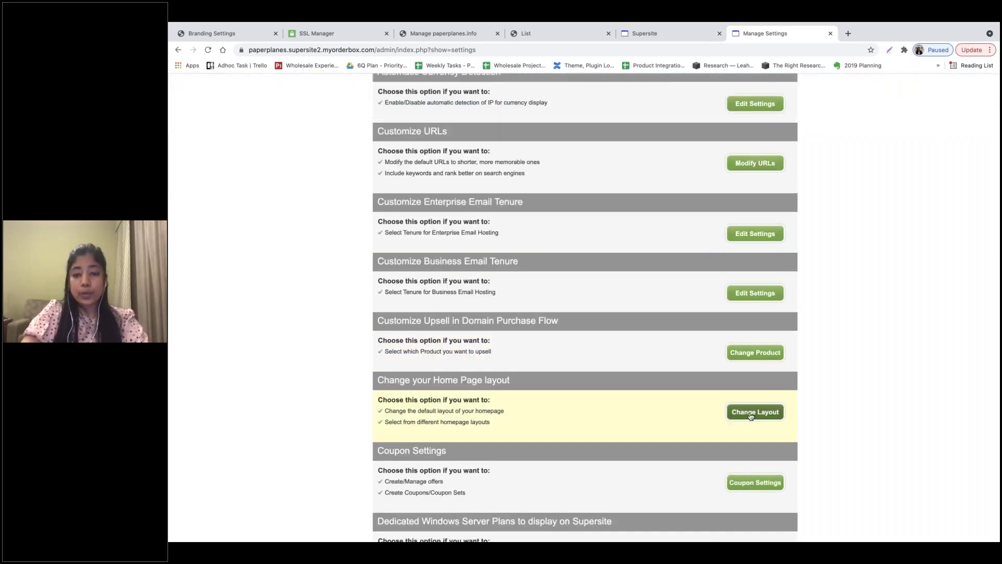
click(658, 35)
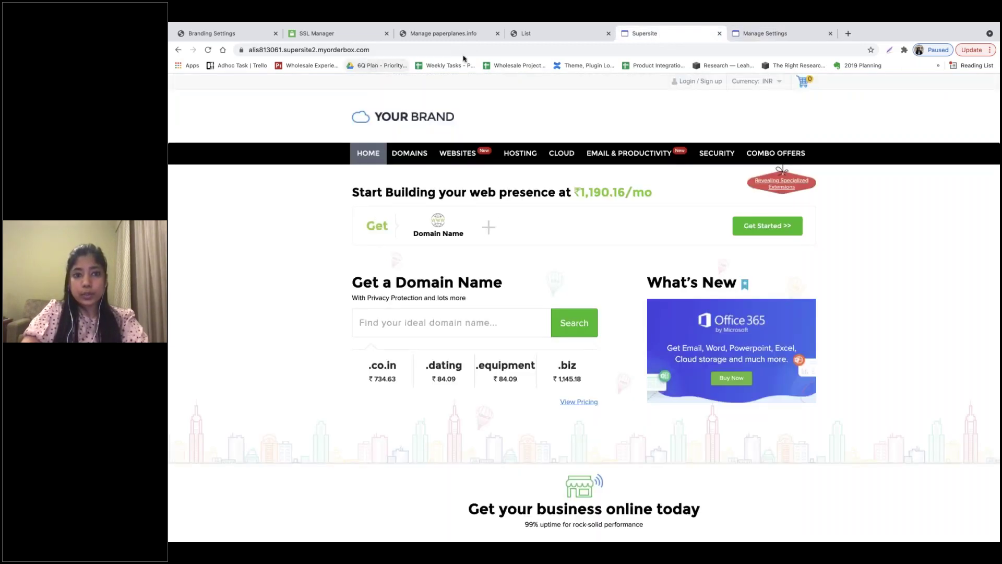
click(762, 34)
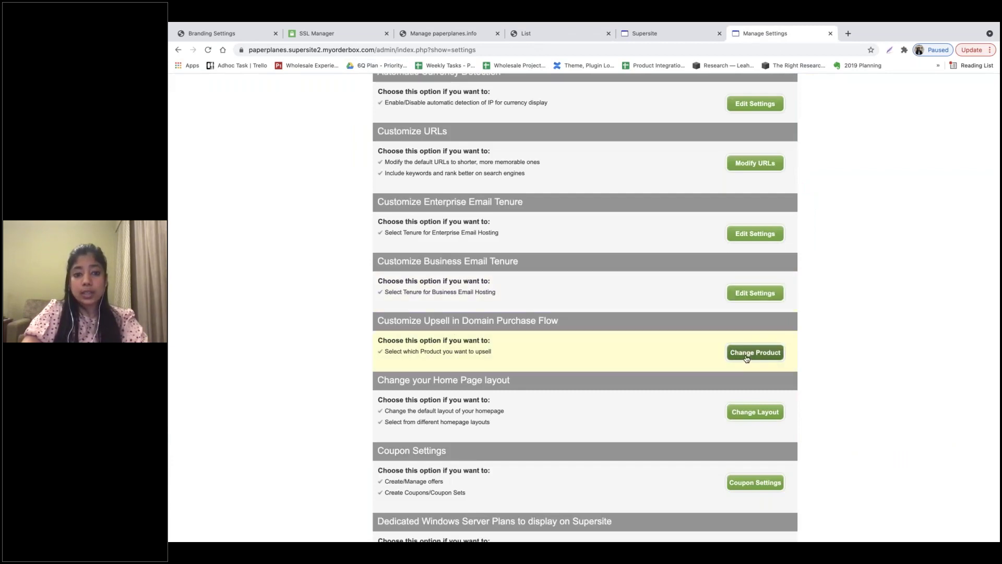
click(752, 412)
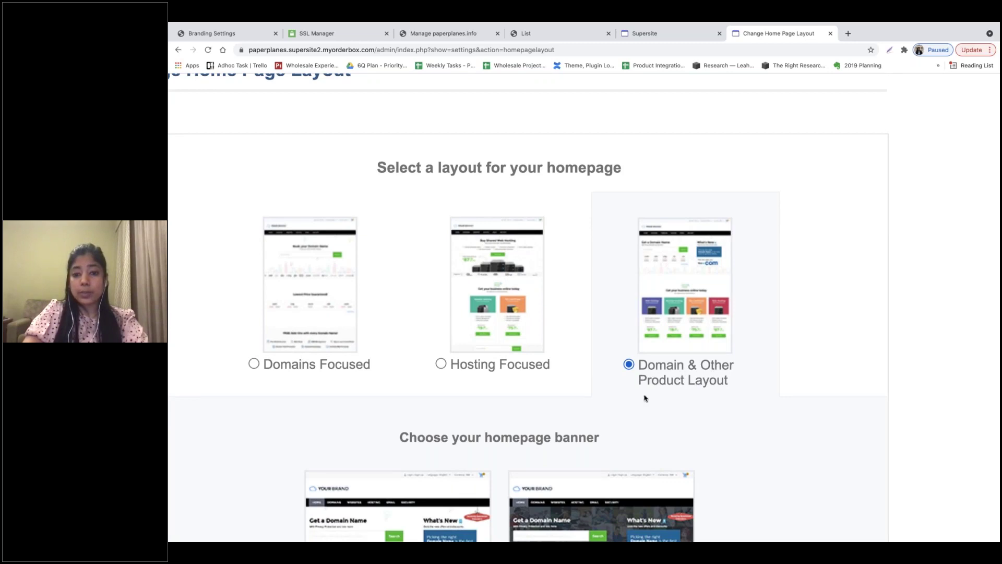
- Choose the Hosting Focused layout with the Modified Top banner and save the homepage
click(441, 364)
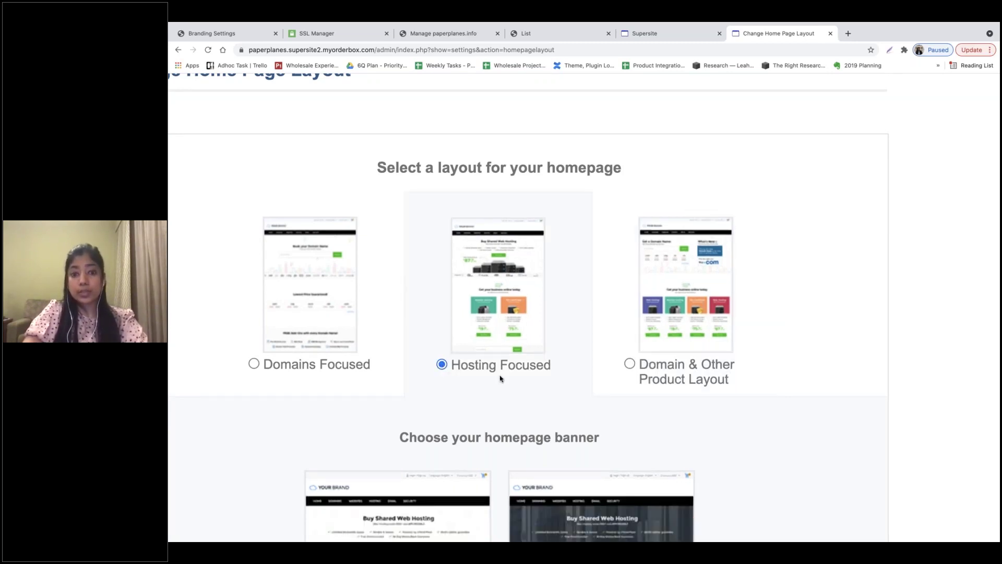
scroll(500, 378, down, 1)
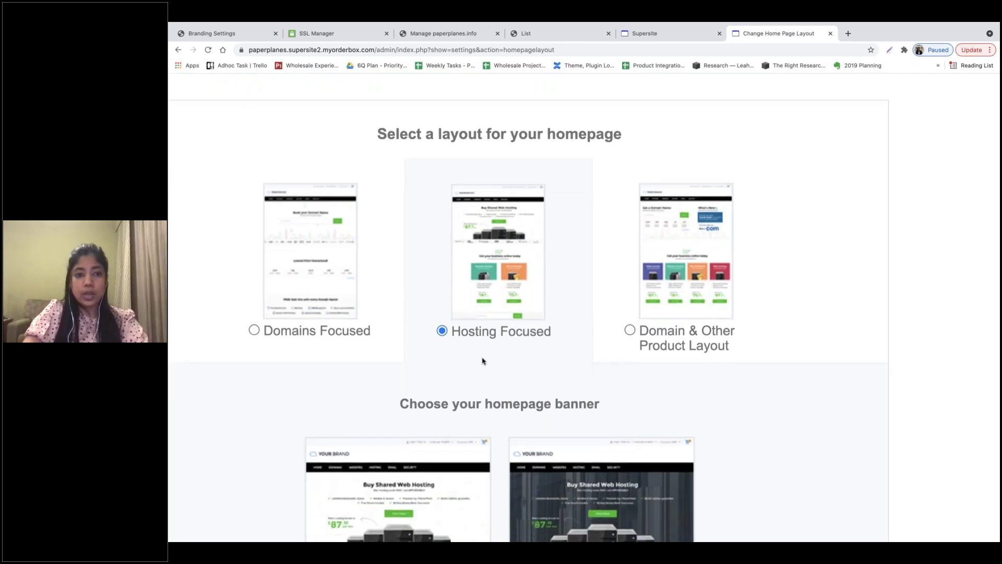
click(266, 330)
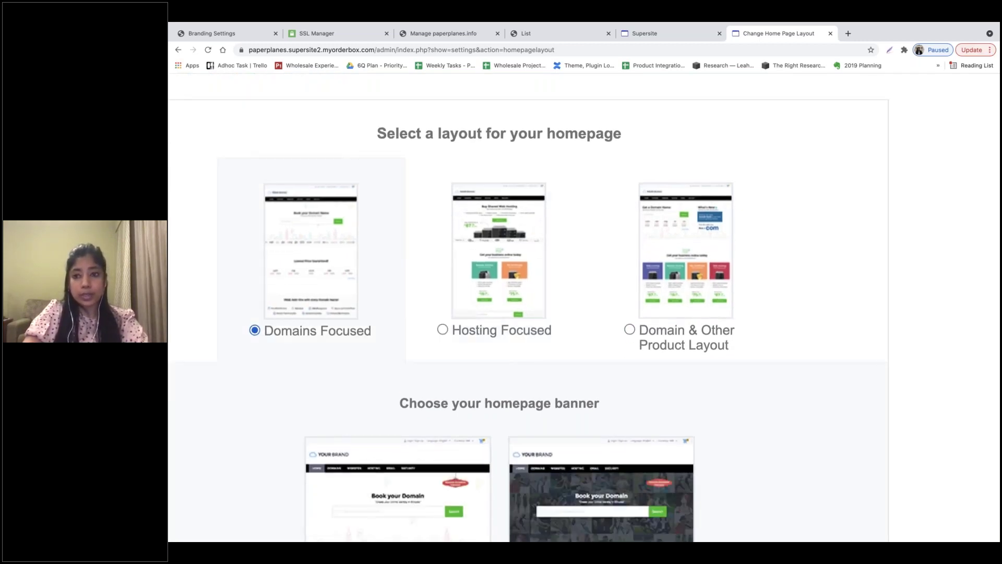
click(442, 329)
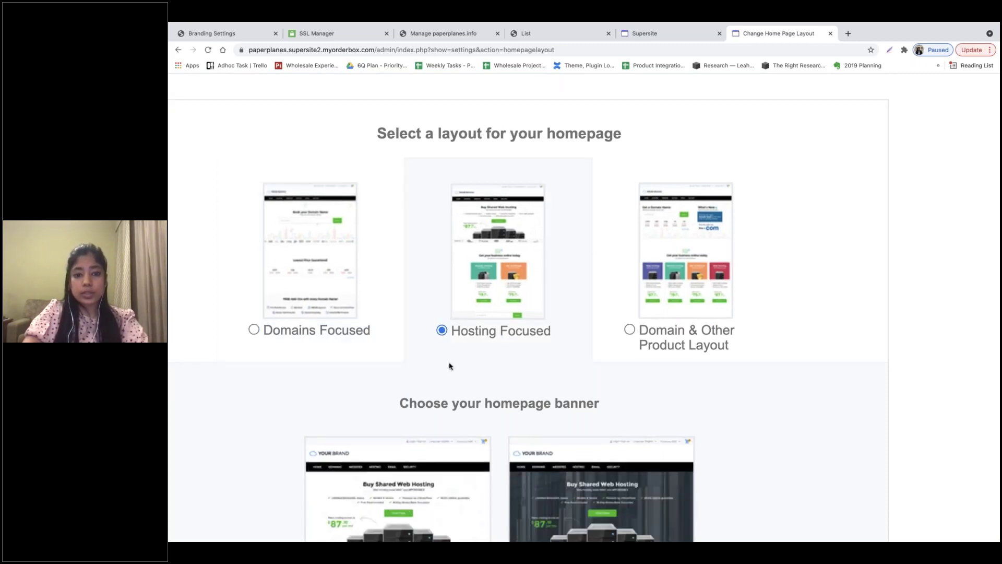
scroll(449, 366, down, 5)
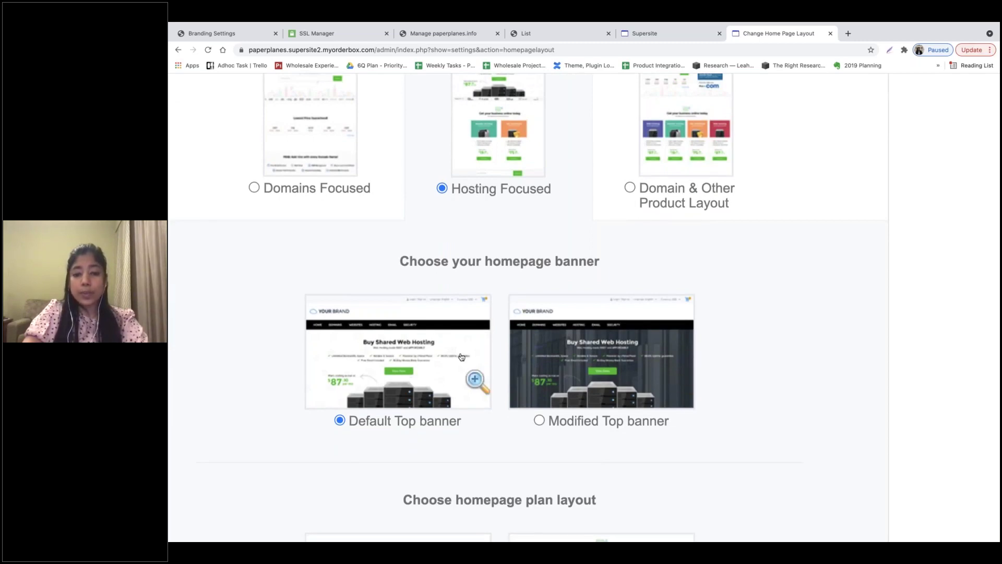
click(541, 421)
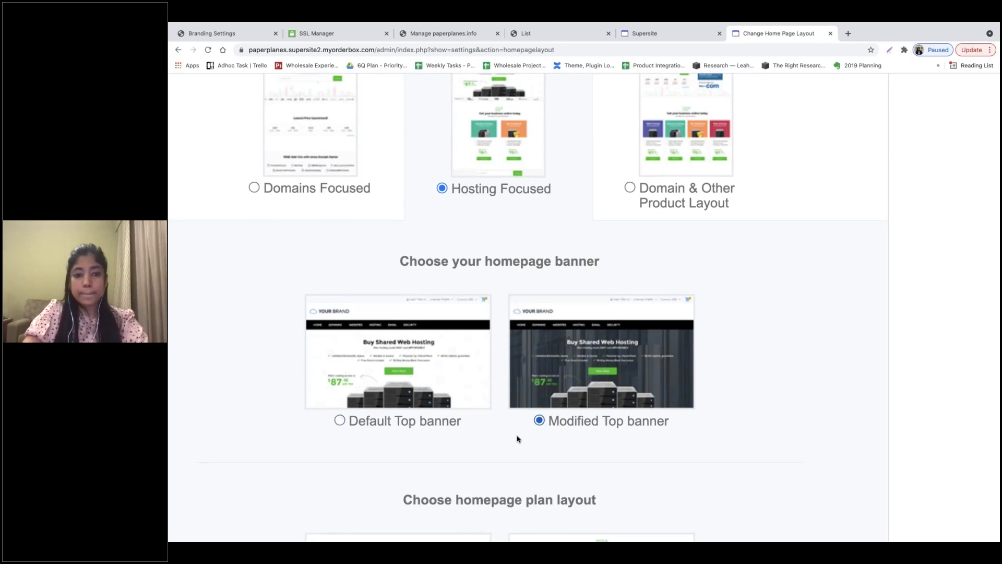
scroll(518, 438, down, 5)
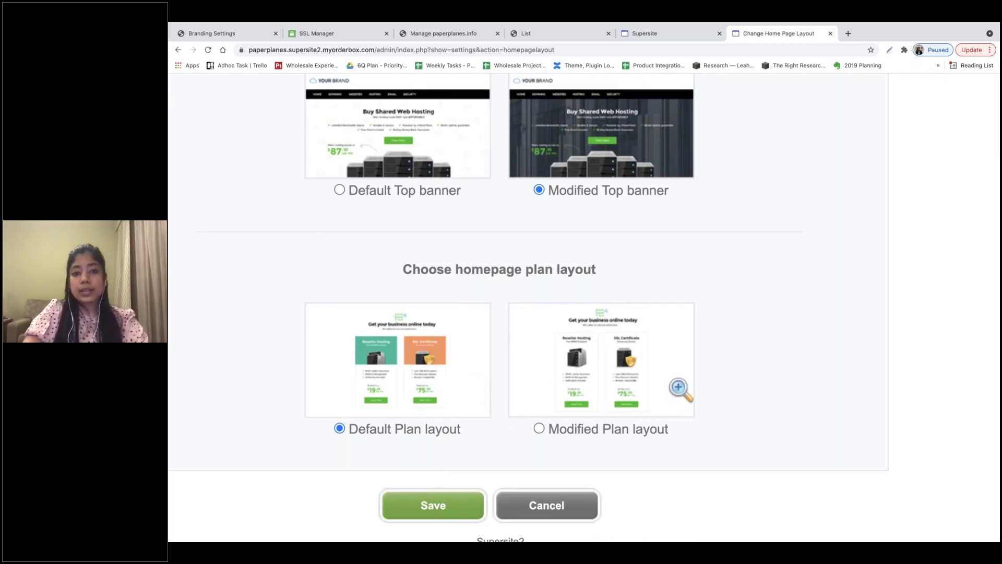
scroll(679, 387, down, 1)
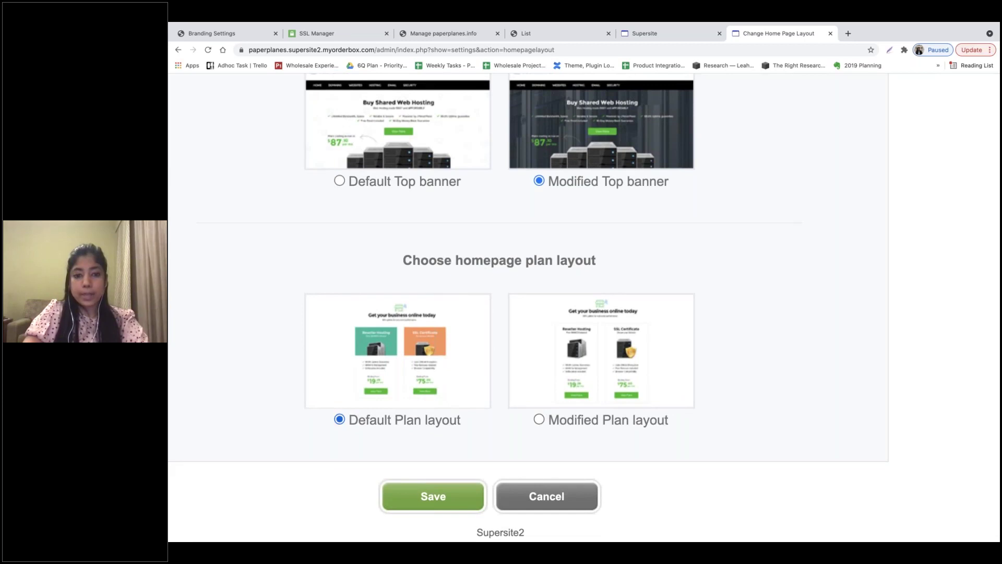
click(446, 502)
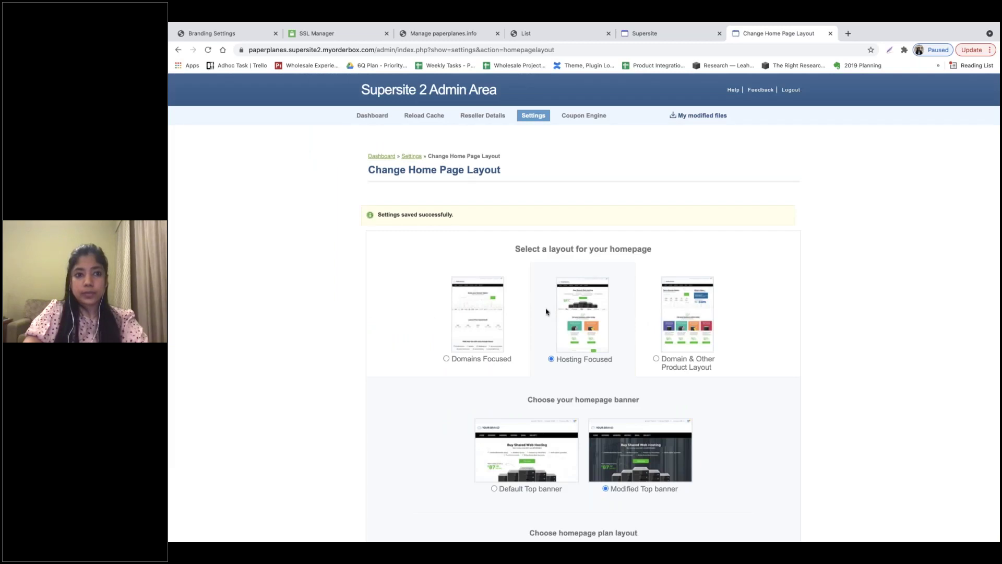
- Glance at Branding Settings, return to the layout tab, and go to the Dashboard
click(243, 33)
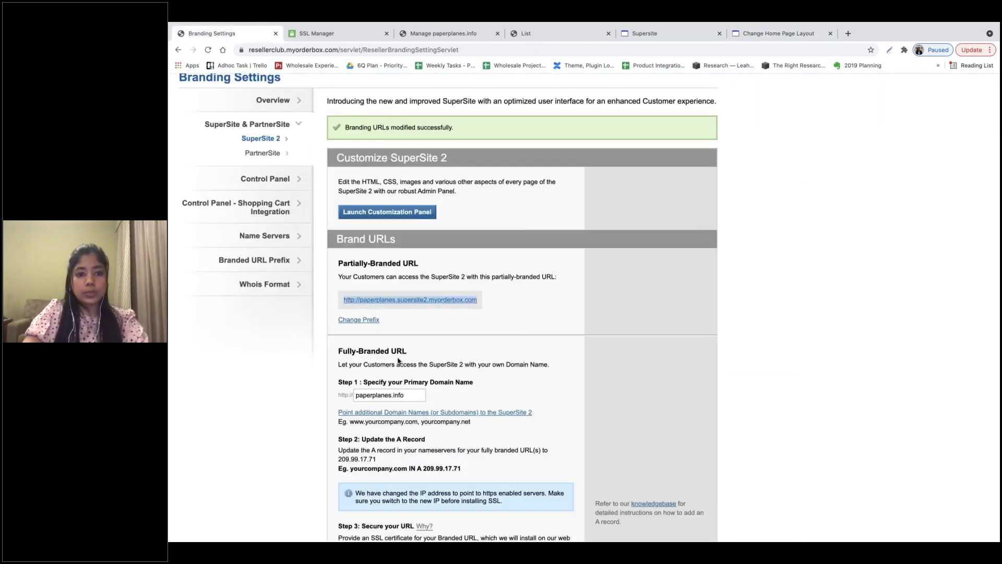
click(848, 34)
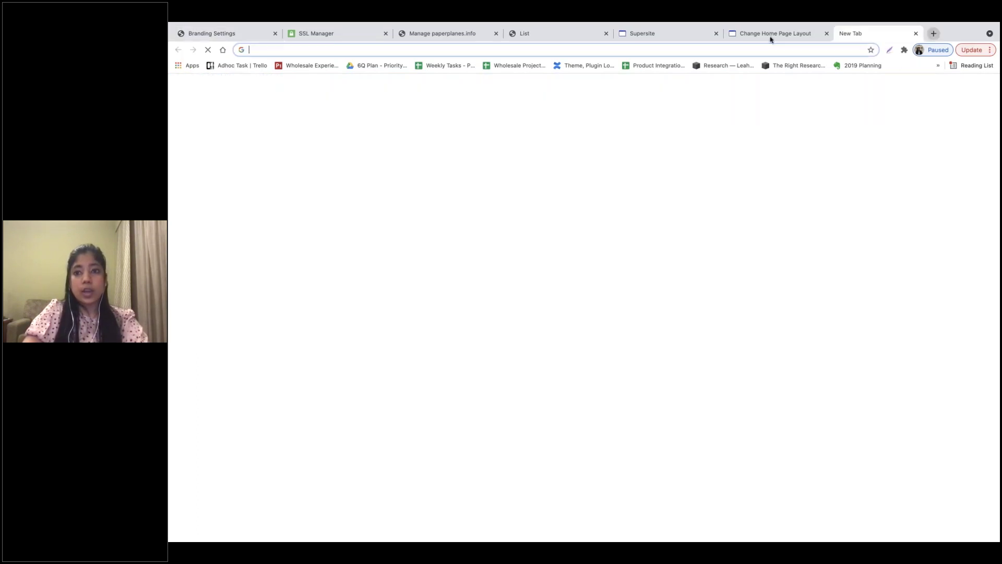
click(752, 37)
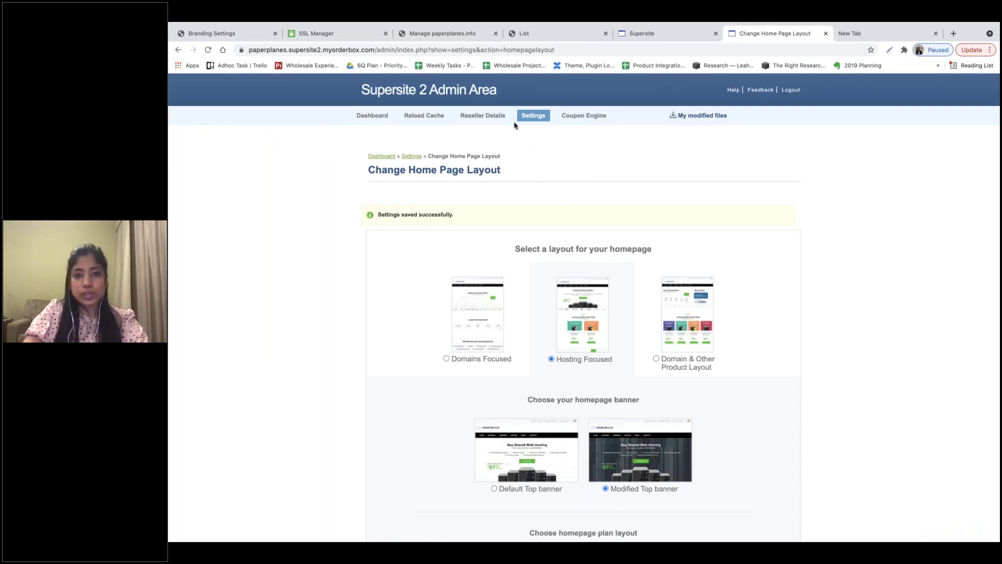
click(376, 115)
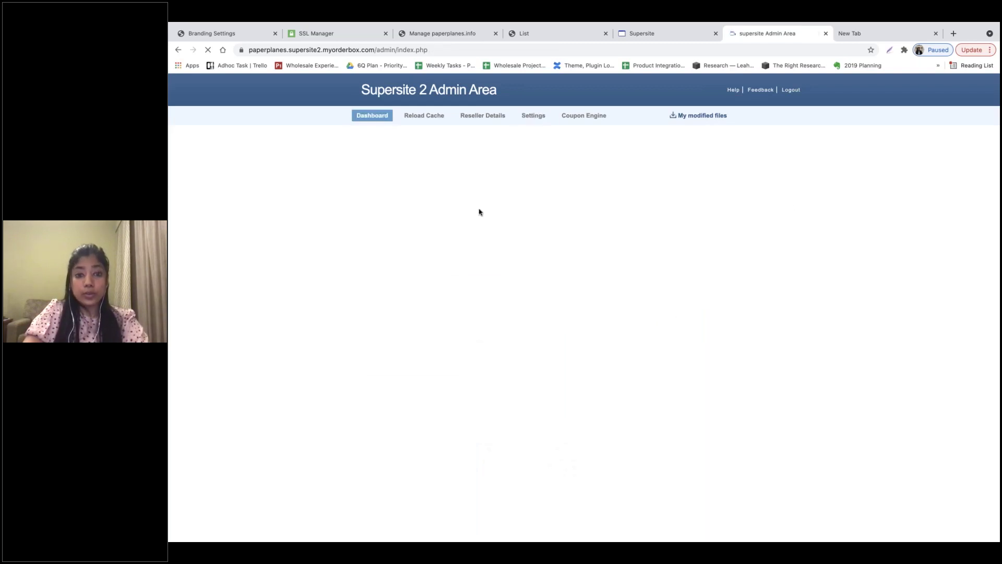
- Scroll to My Themes and open the ResponsiveTheme preview
scroll(476, 308, down, 1)
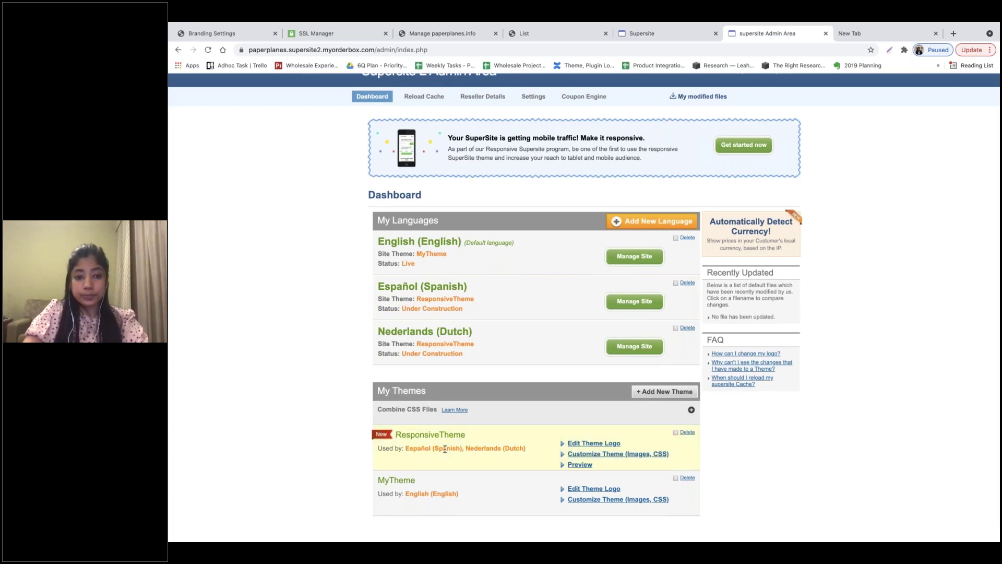
scroll(444, 448, down, 1)
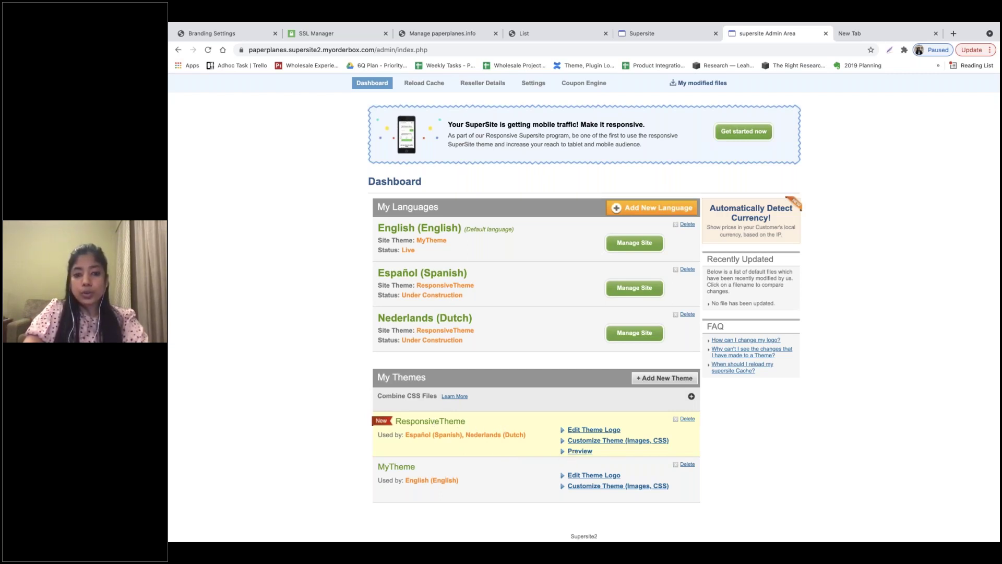
click(578, 452)
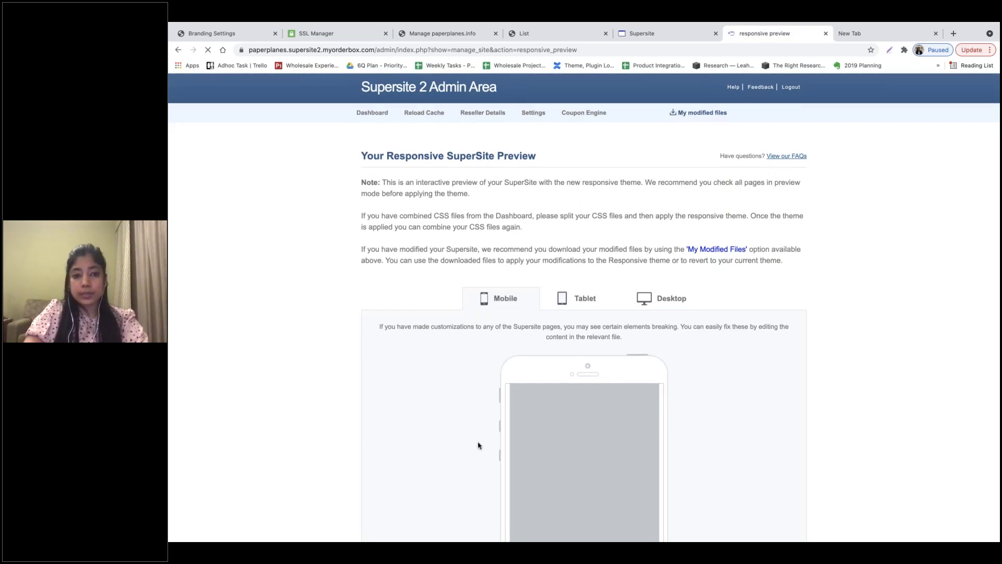
- View the responsive site at Tablet size, scrolling through the page
scroll(478, 444, down, 5)
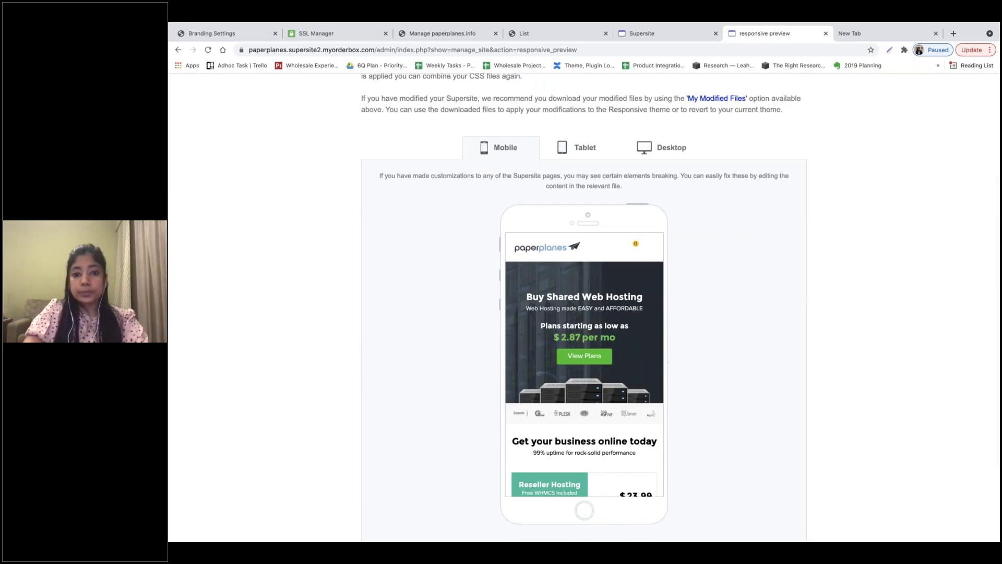
click(579, 150)
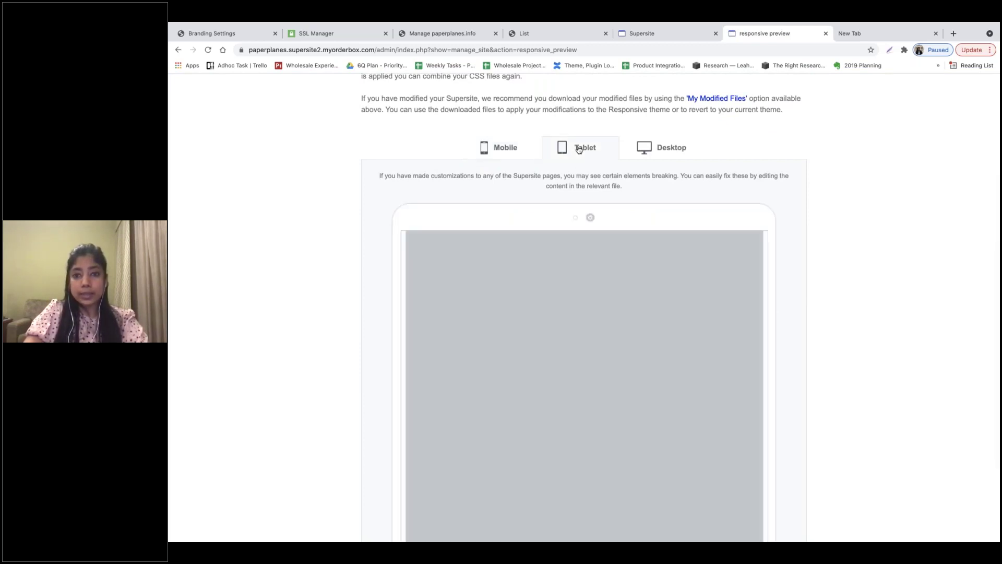
scroll(566, 159, down, 3)
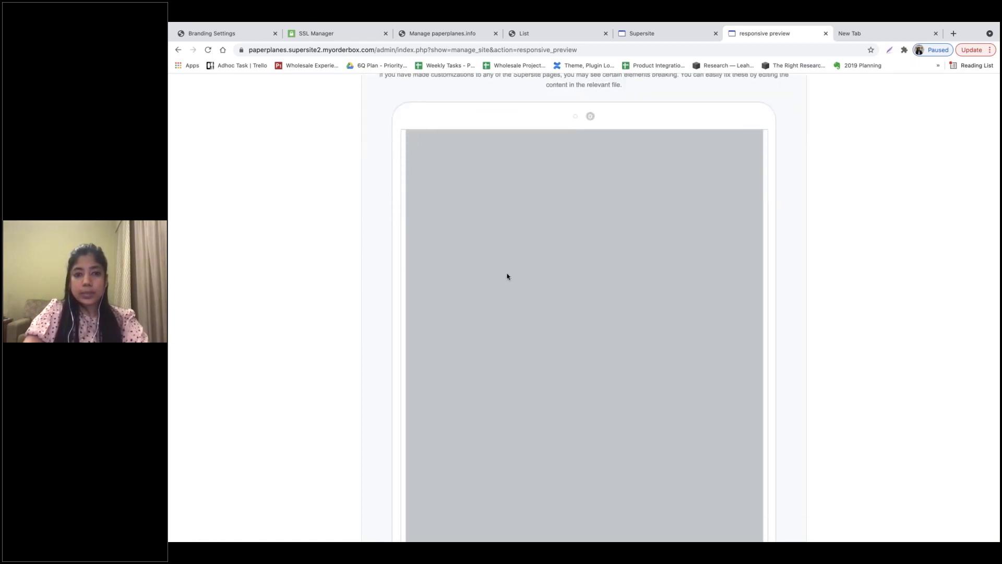
scroll(507, 278, down, 1)
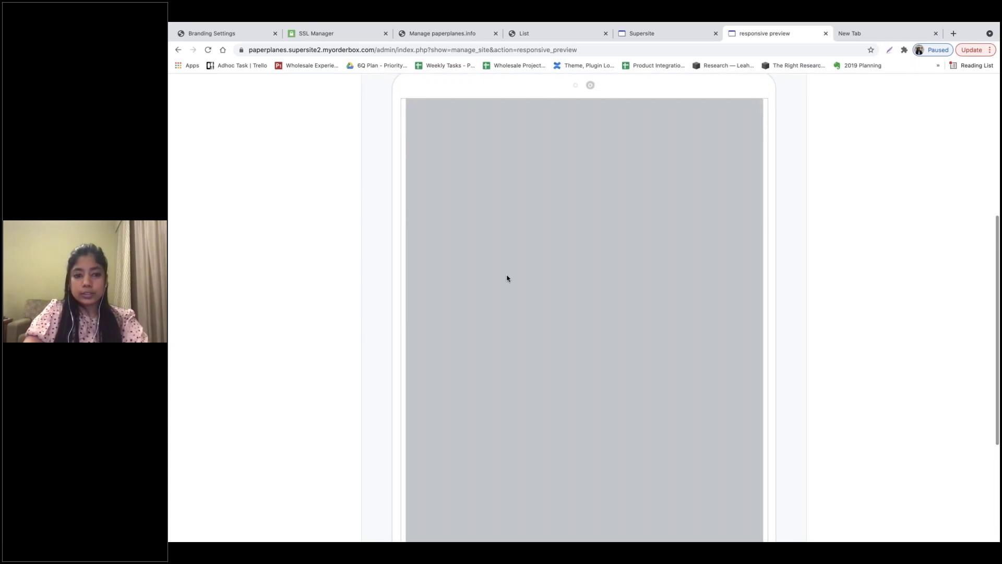
scroll(507, 278, down, 1)
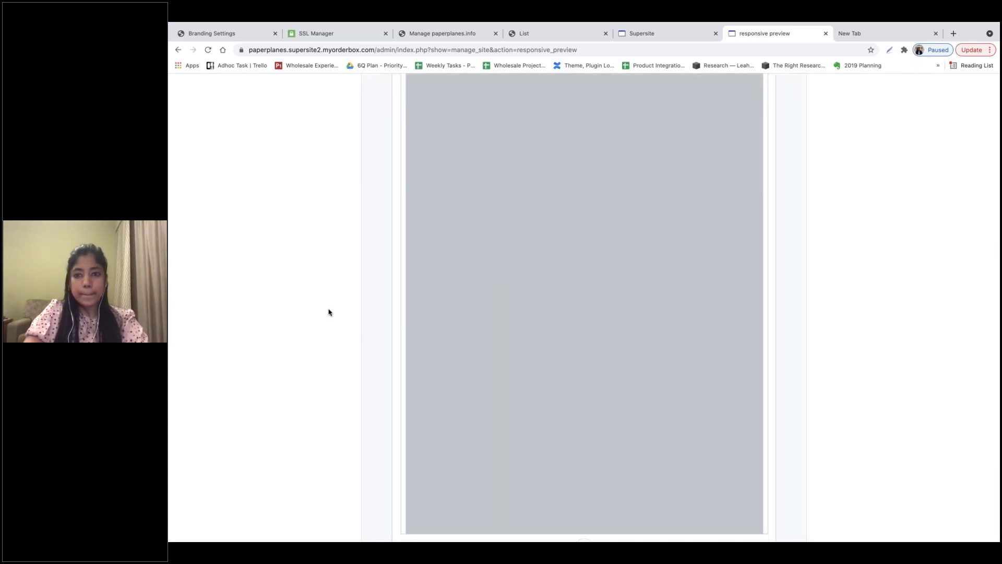
scroll(329, 312, up, 2)
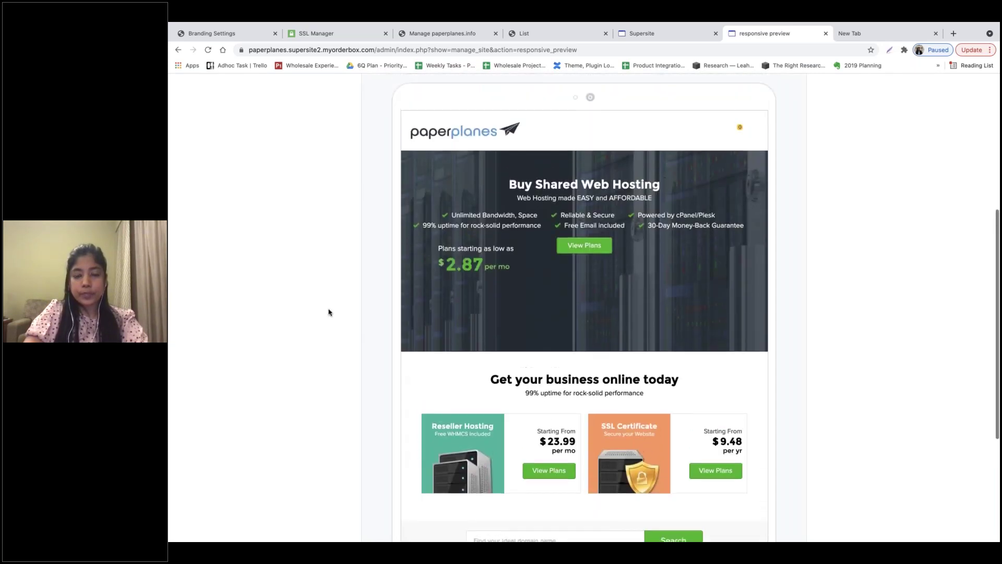
scroll(500, 252, up, 1)
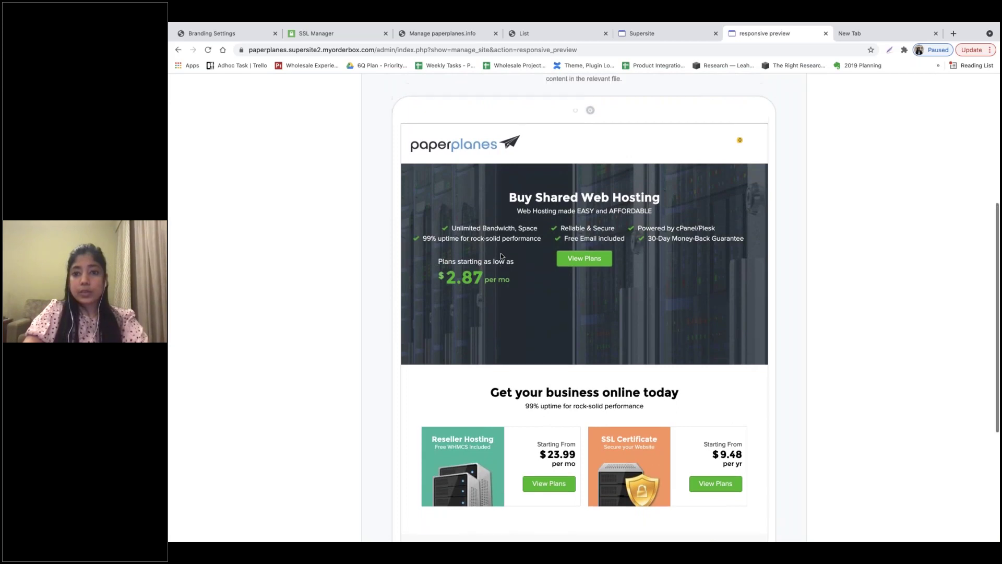
scroll(500, 252, up, 2)
- Switch to Mobile size and scroll to the plans: Reseller Hosting $23.99, SSL $9.48
click(494, 96)
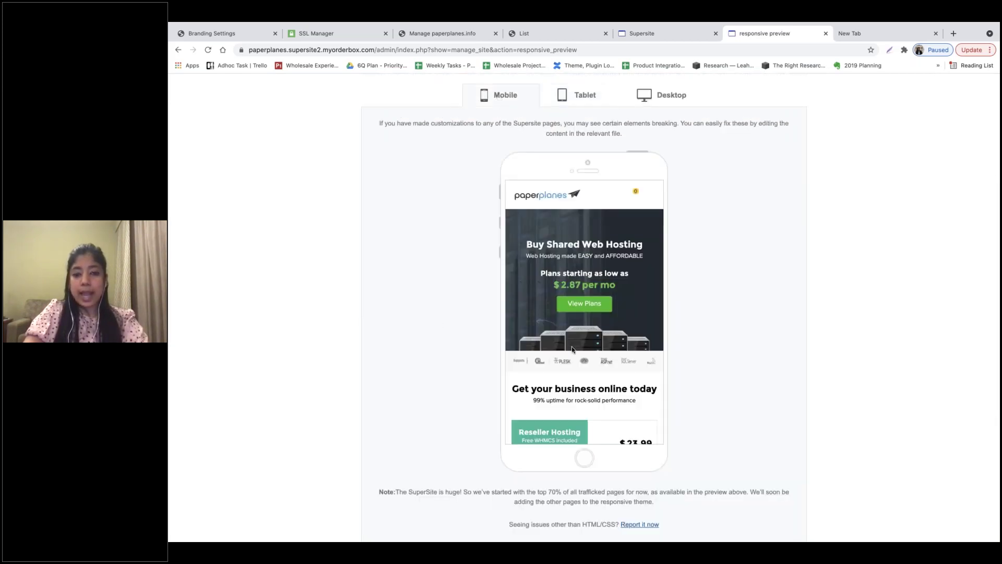
scroll(572, 349, down, 5)
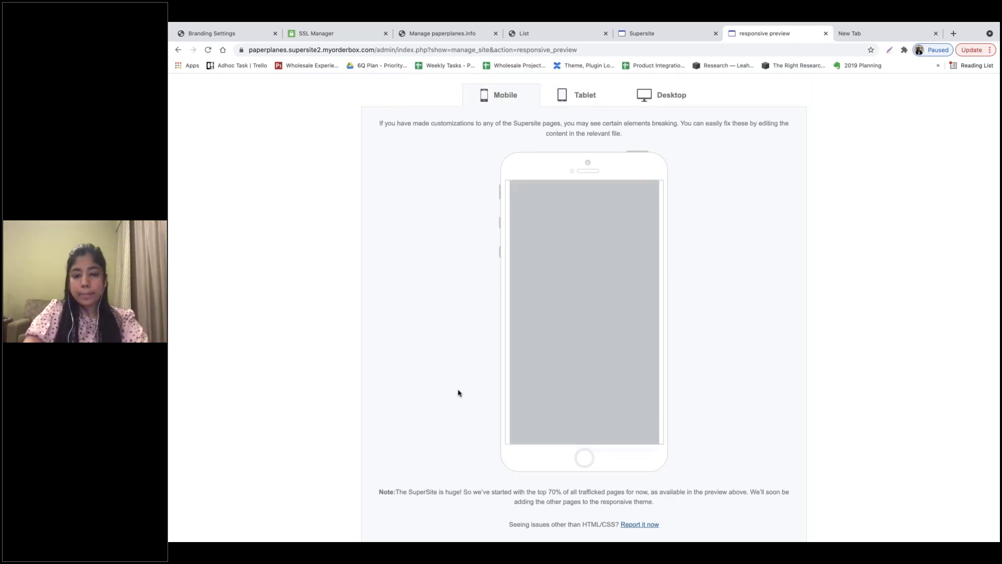
scroll(616, 366, up, 5)
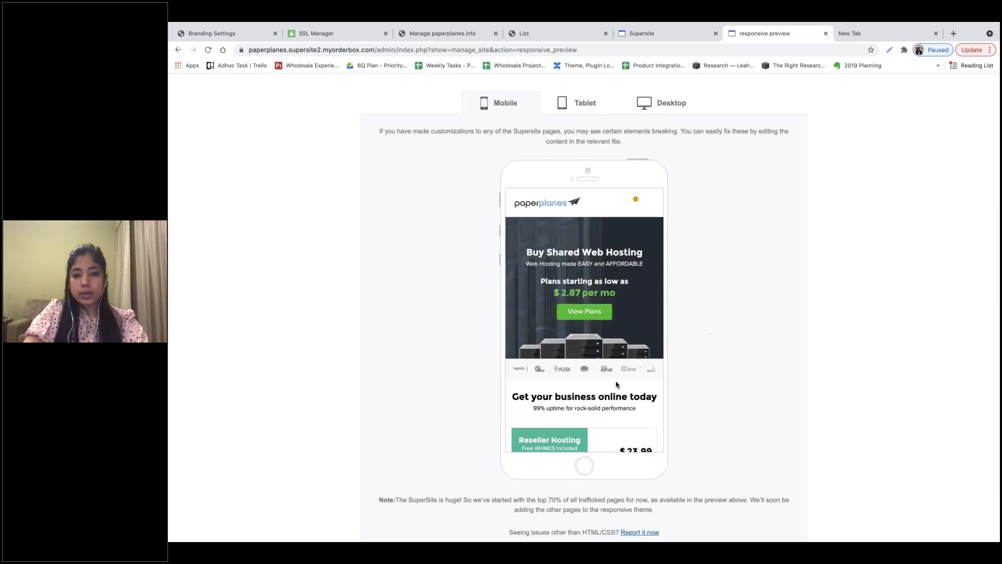
scroll(616, 385, down, 3)
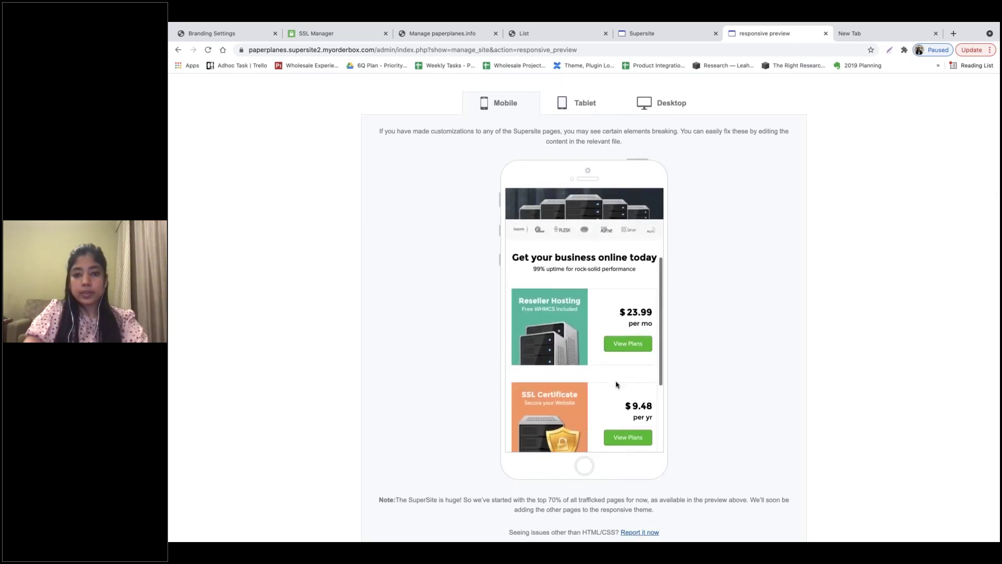
scroll(714, 402, down, 2)
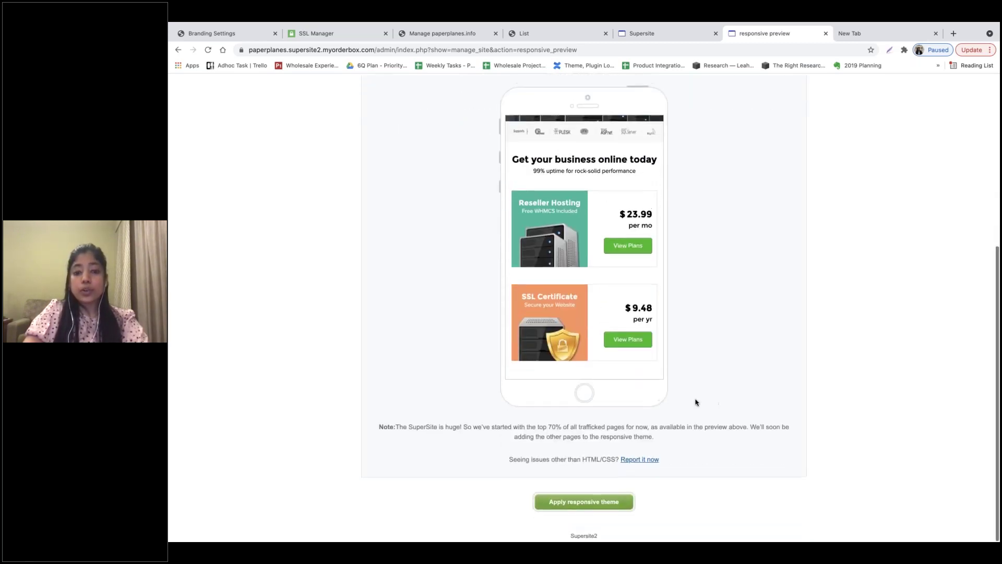
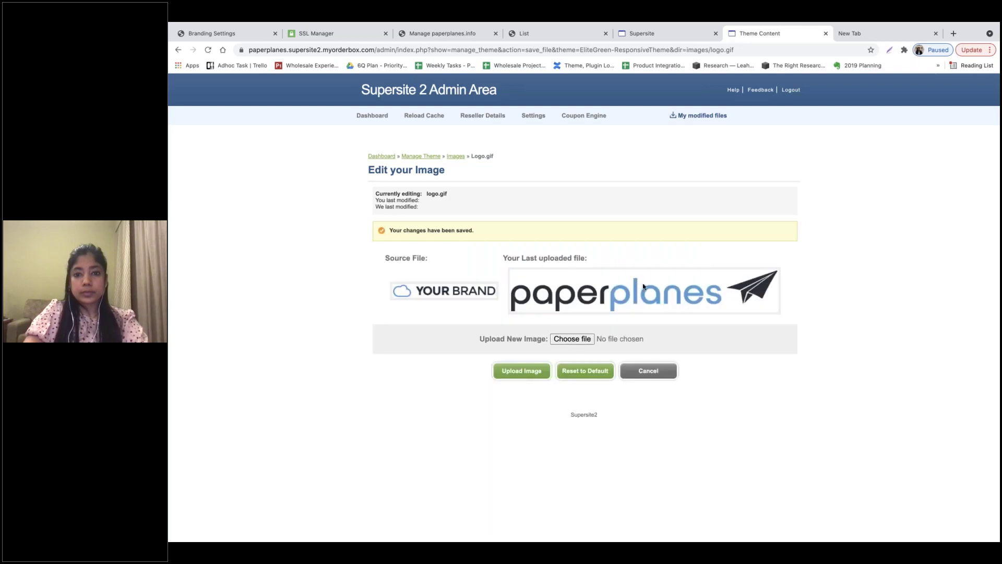
- Replace MyTheme's logo with planes.png and upload the image
click(455, 157)
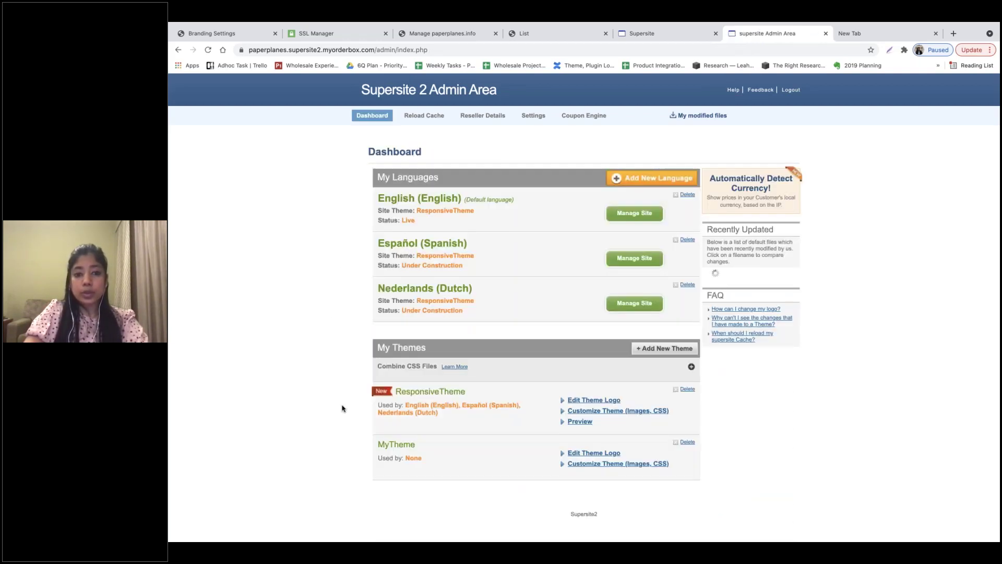
click(585, 454)
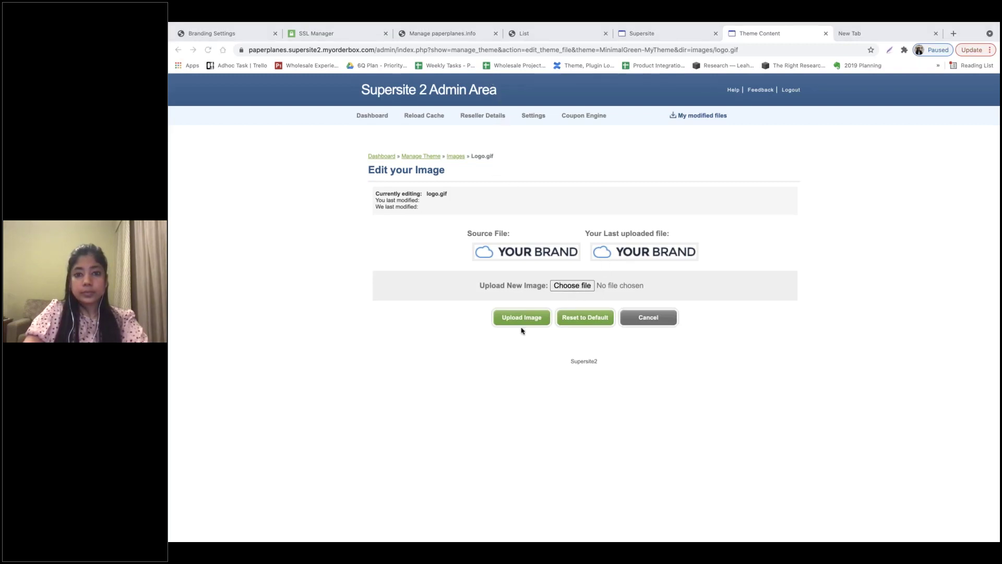
key(Return)
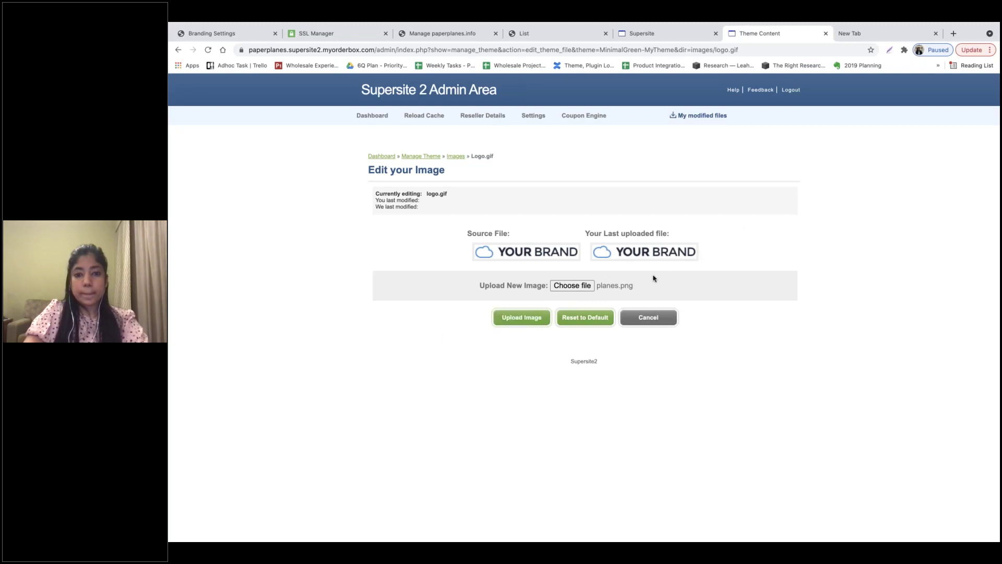
click(515, 319)
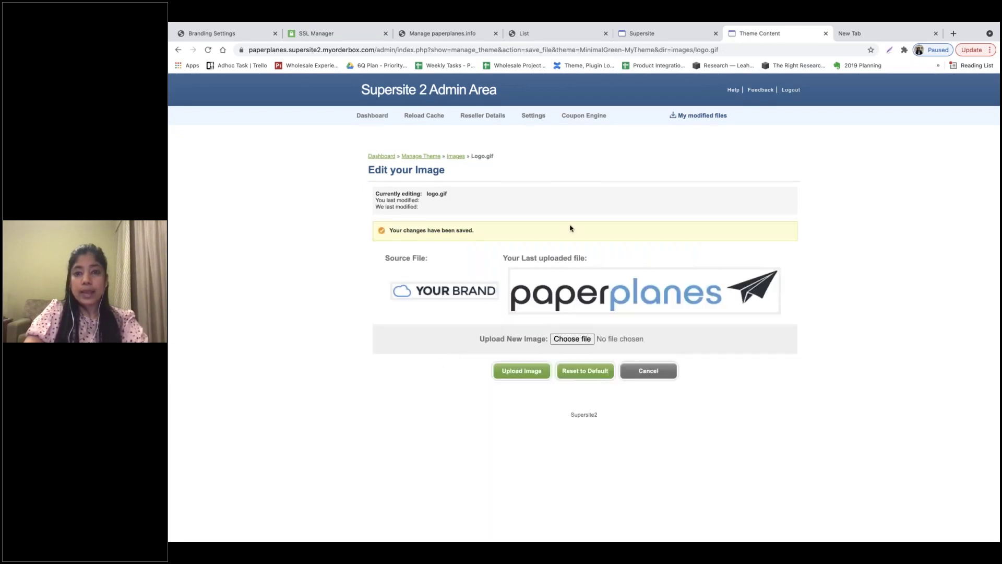
- Load the live storefront URL in a new tab and scroll its home page to check the paperplanes logo
click(853, 34)
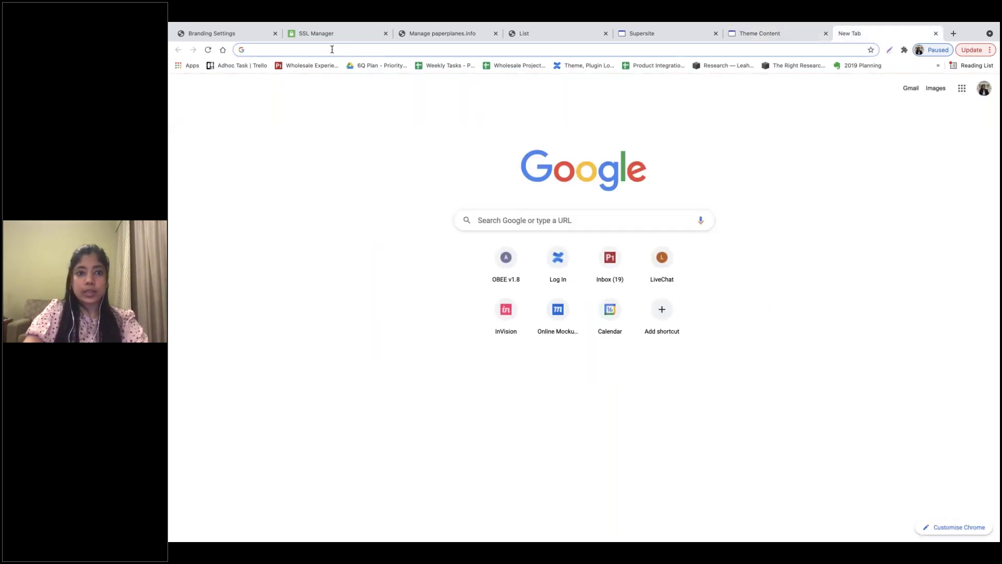
text(http://paperplanes.supersite2.myorderbox.com/)
key(Return)
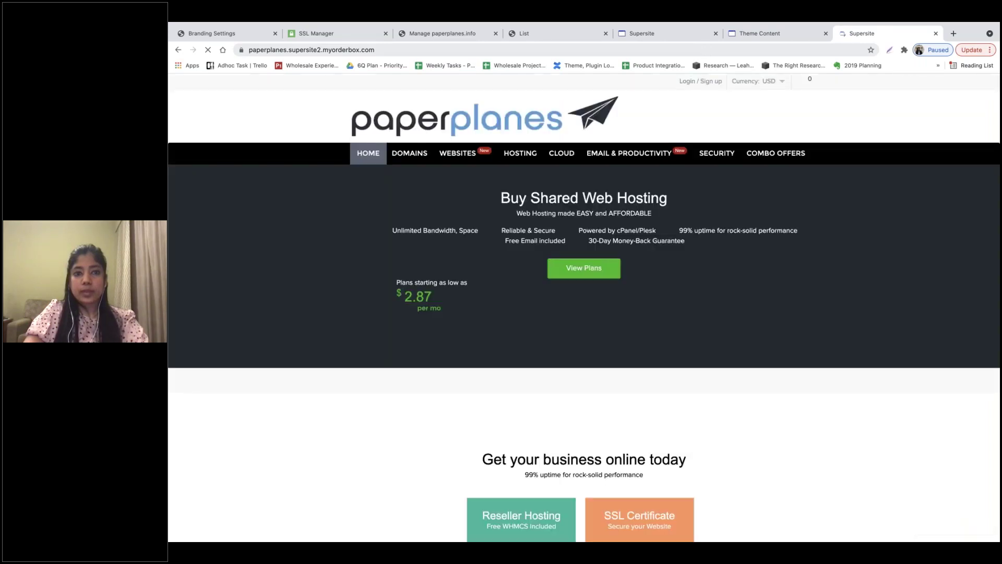
scroll(435, 409, down, 1)
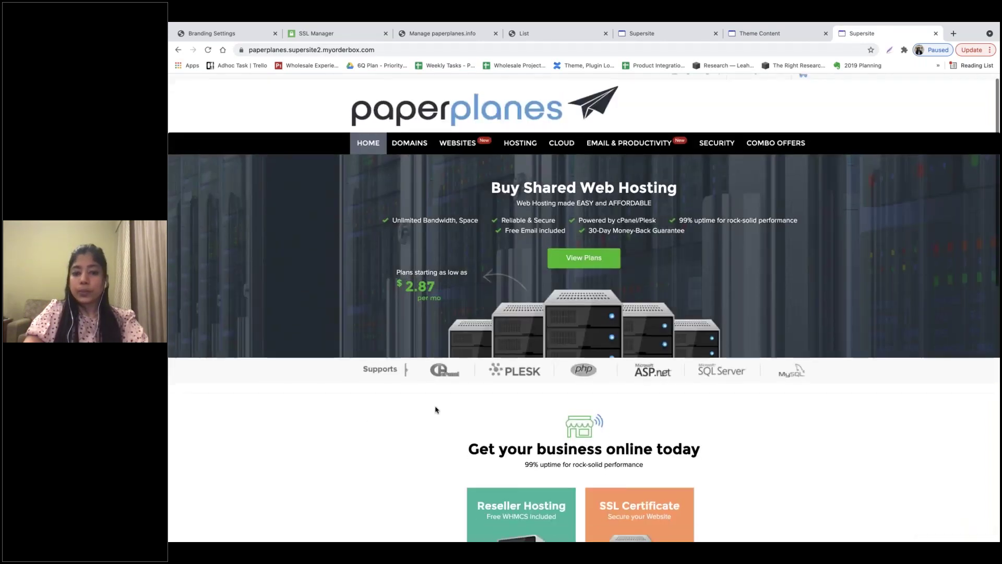
scroll(434, 410, down, 1)
scroll(435, 410, up, 2)
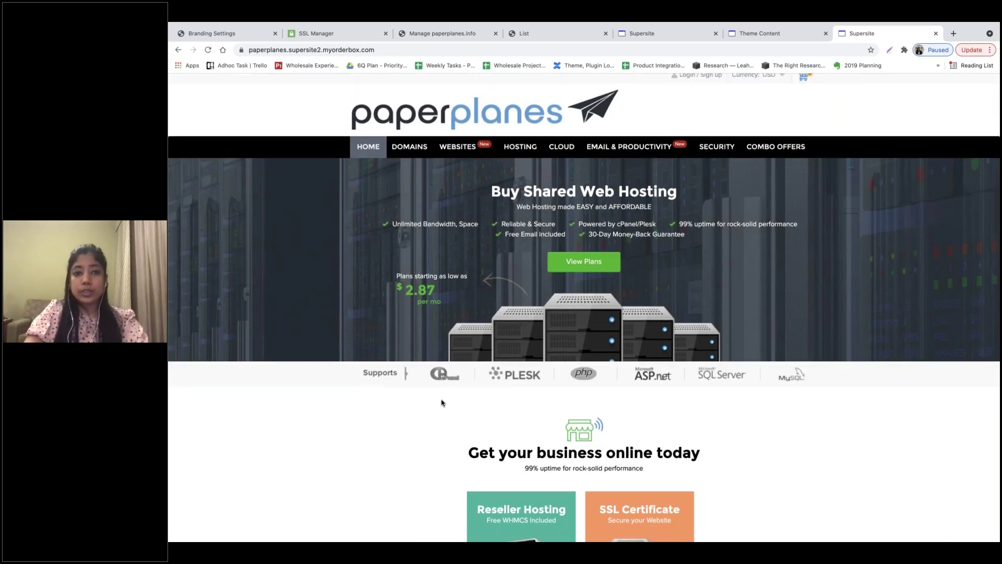
scroll(442, 403, down, 5)
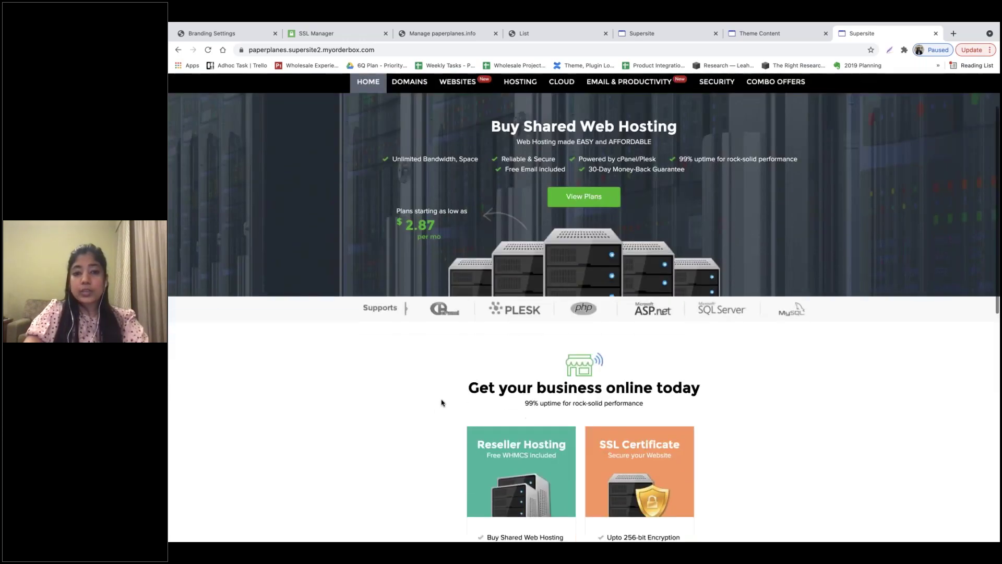
scroll(441, 402, up, 4)
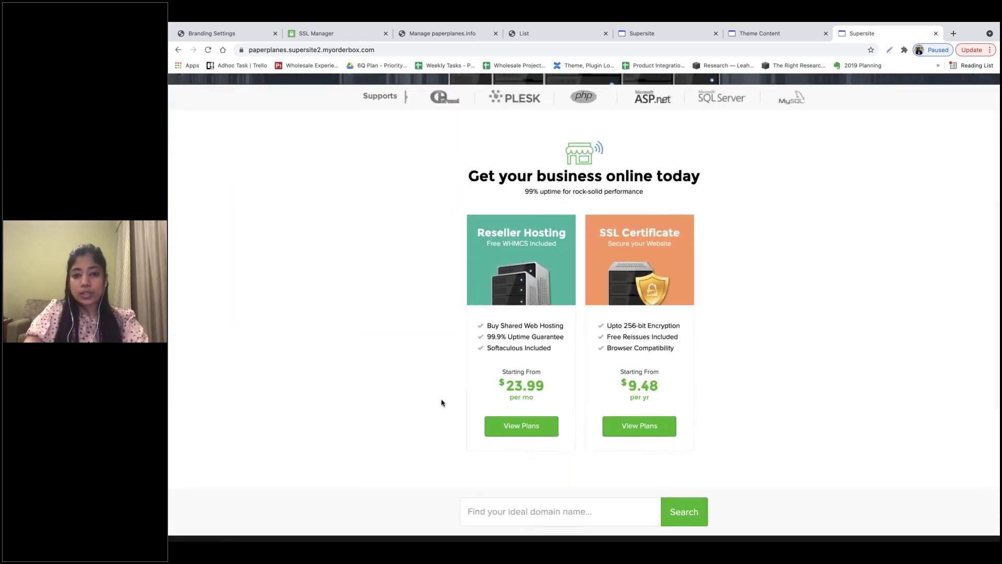
scroll(442, 403, up, 1)
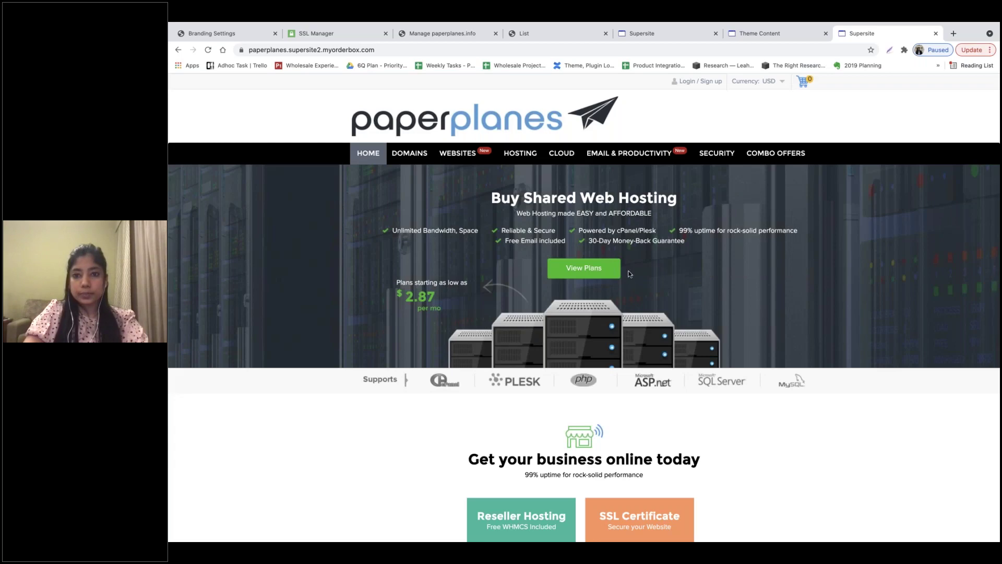
- Cycle through the open tabs back to the admin area's Dashboard
click(233, 34)
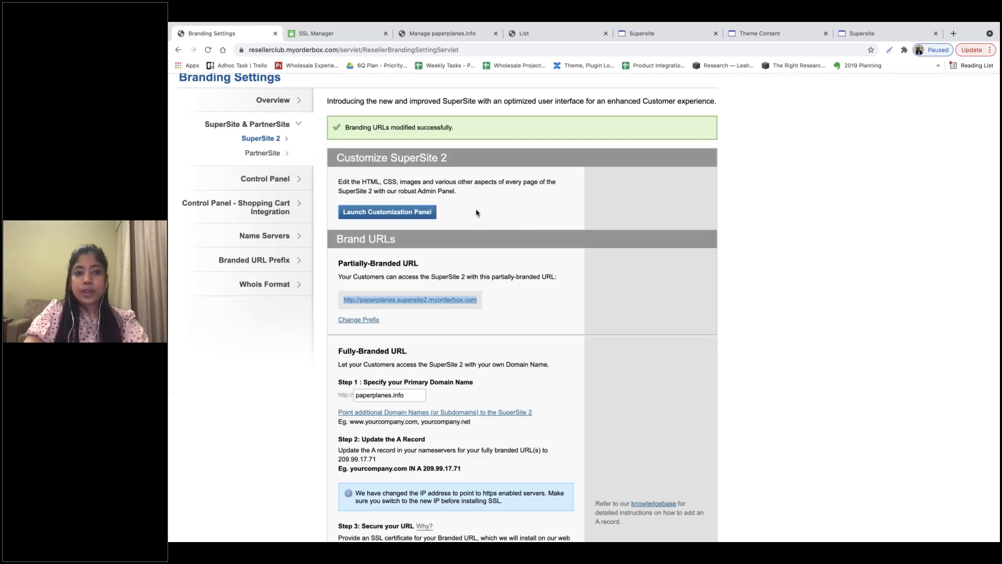
click(441, 34)
click(621, 34)
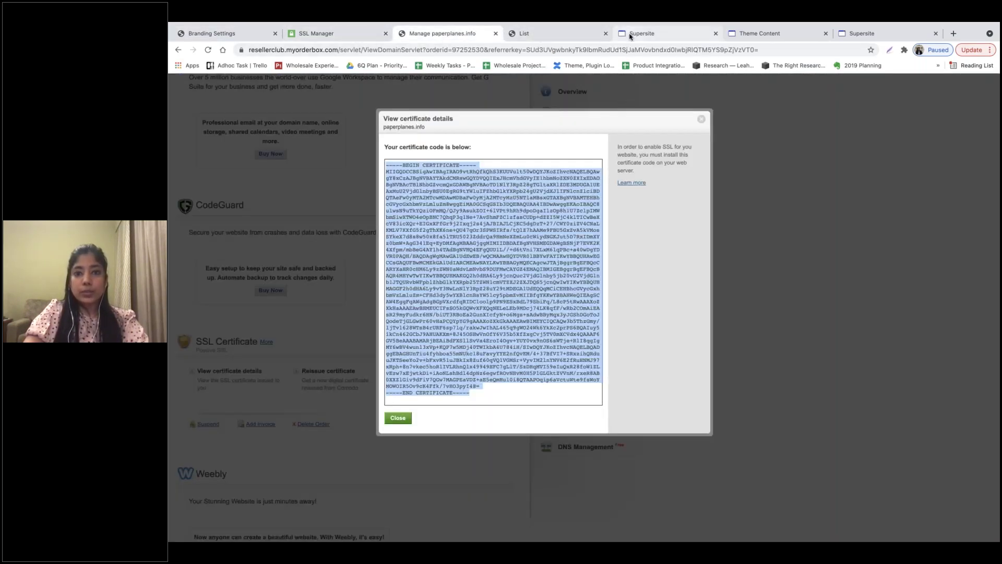
click(754, 40)
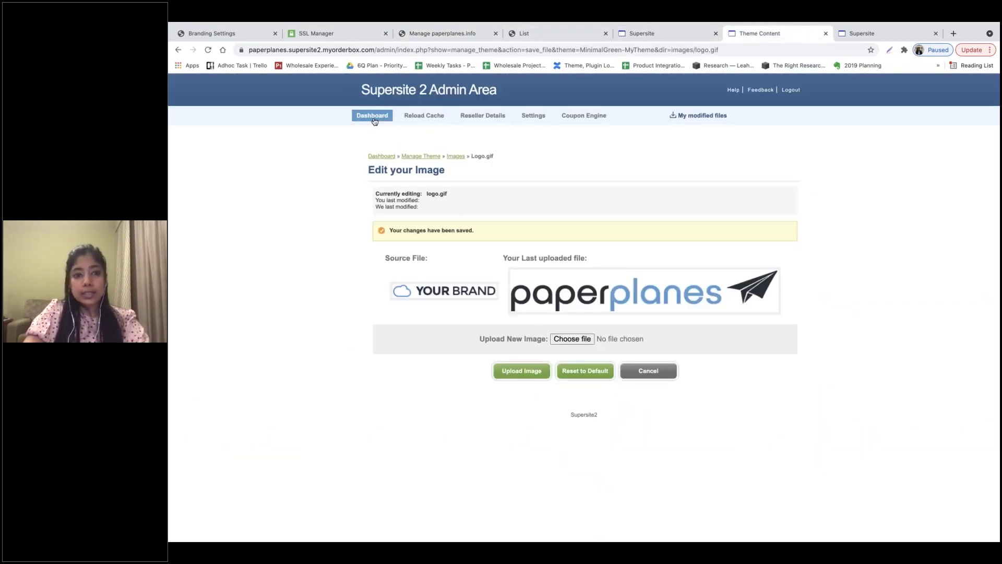
click(372, 117)
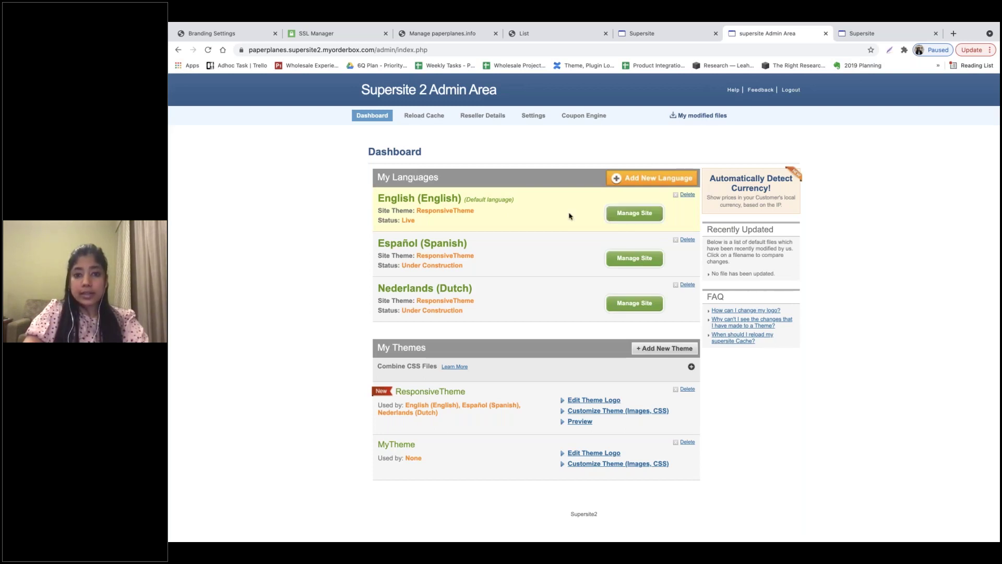
- Open Manage Site for English (English) and review its settings options
click(637, 218)
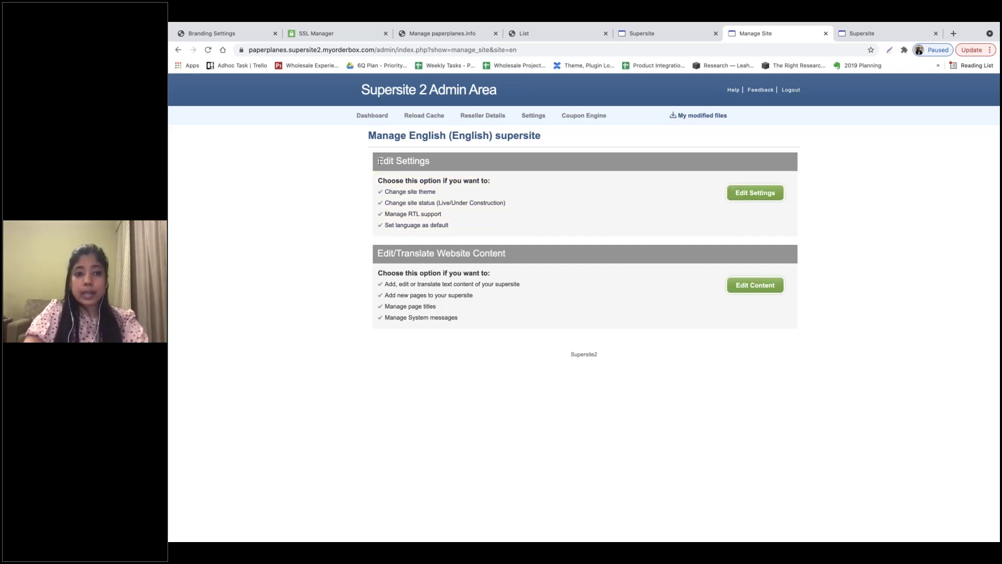
drag(379, 161, 459, 230)
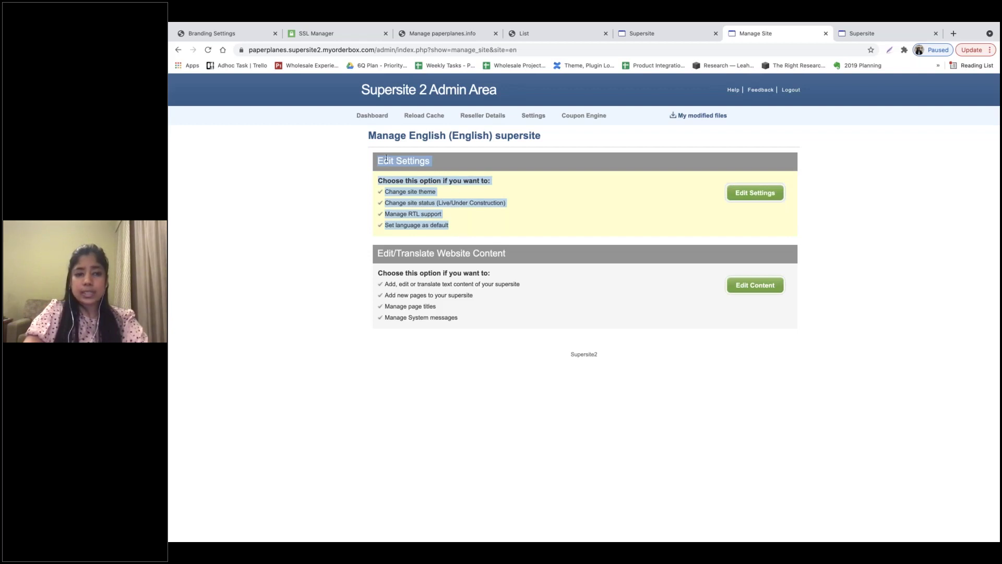
click(479, 207)
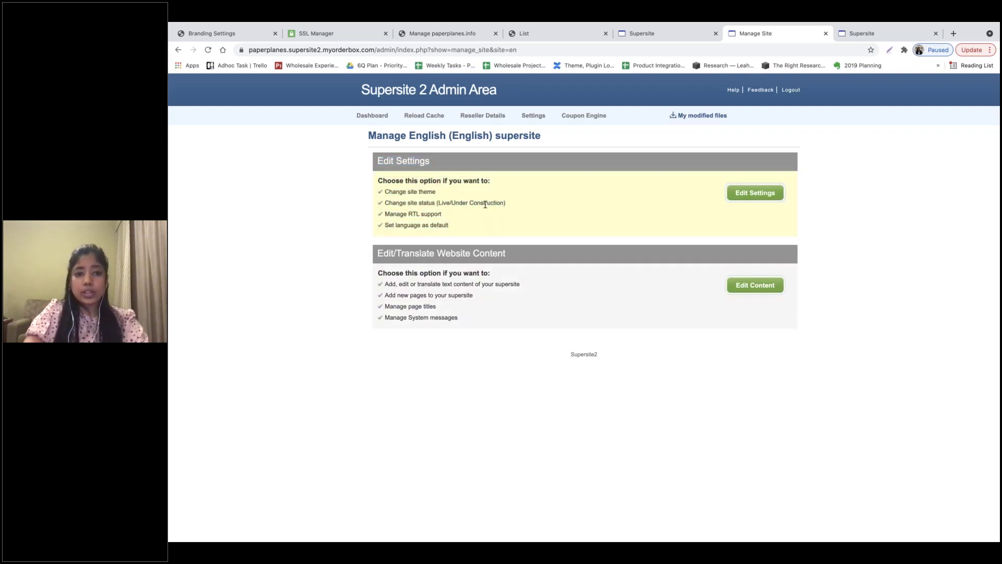
- Save the English site as Live and default with RTL support off, then return to Manage Site
click(769, 197)
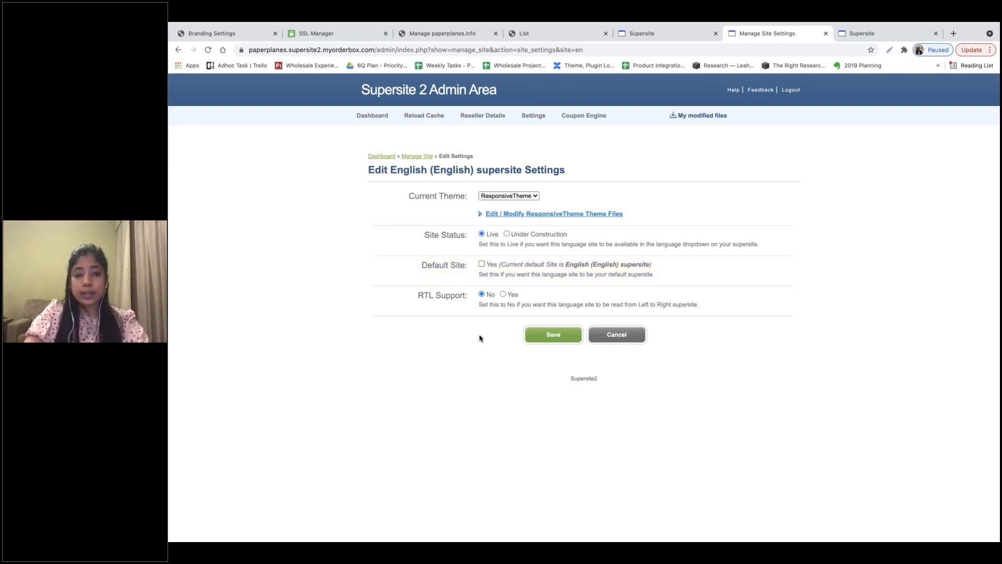
drag(467, 296, 417, 295)
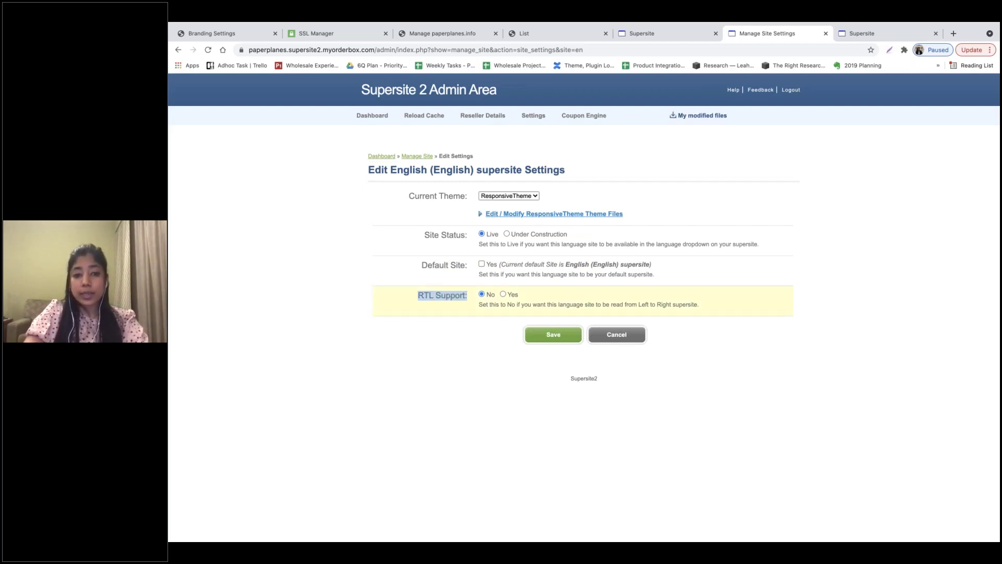
click(486, 307)
triple_click(486, 307)
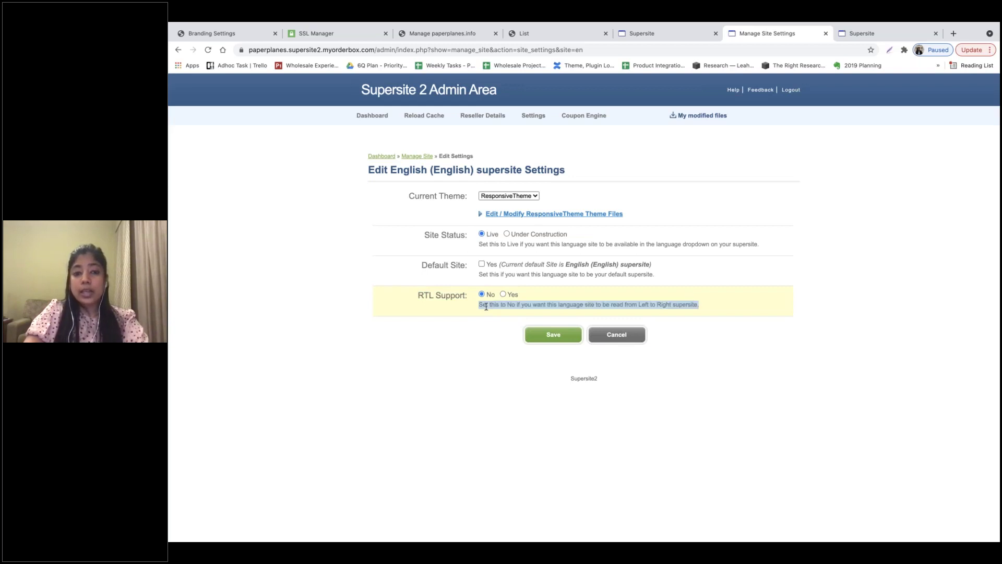
click(546, 340)
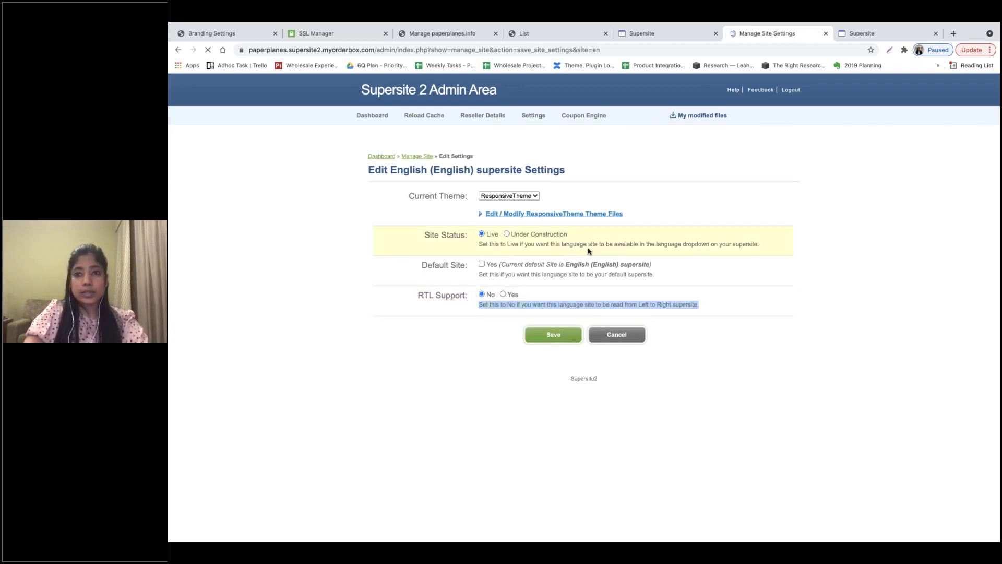
click(424, 157)
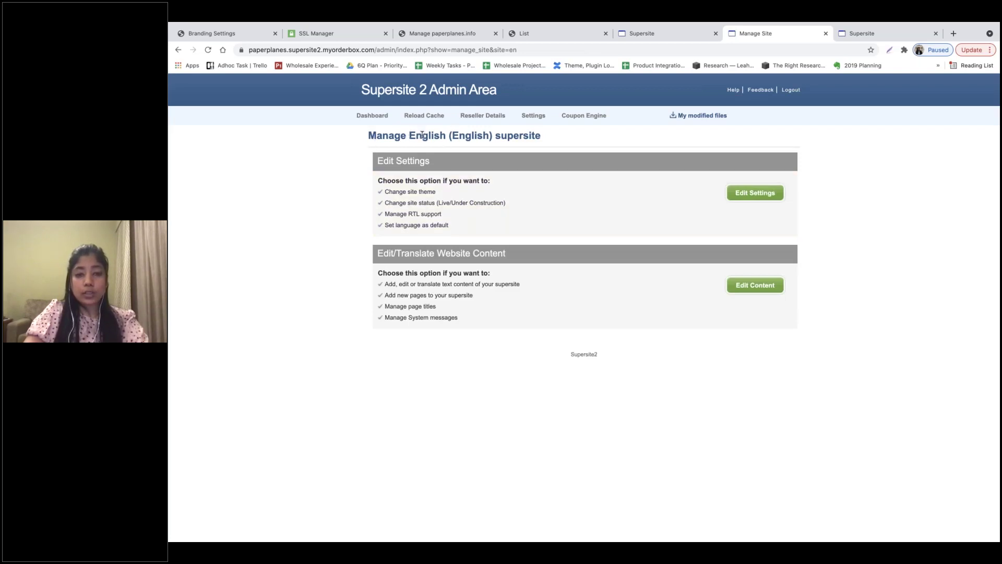
- Review the English (English) supersite heading and its content-editing options
drag(409, 135, 538, 134)
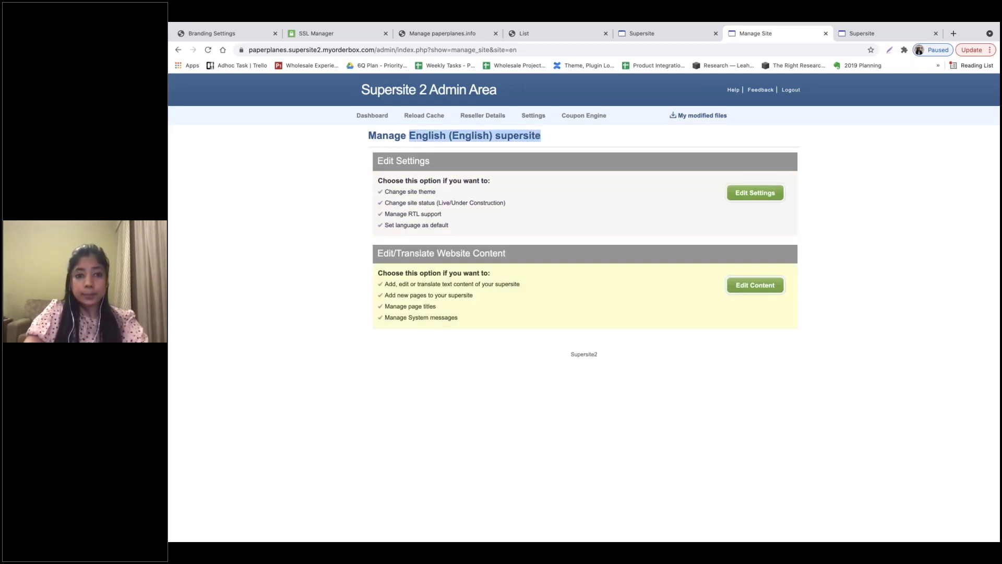
click(379, 247)
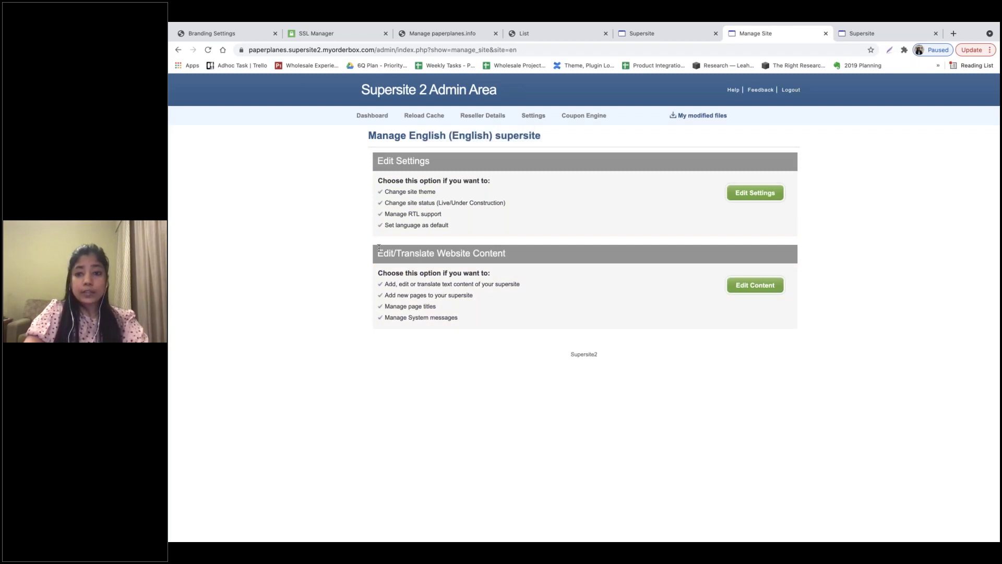
drag(379, 247, 519, 326)
click(452, 371)
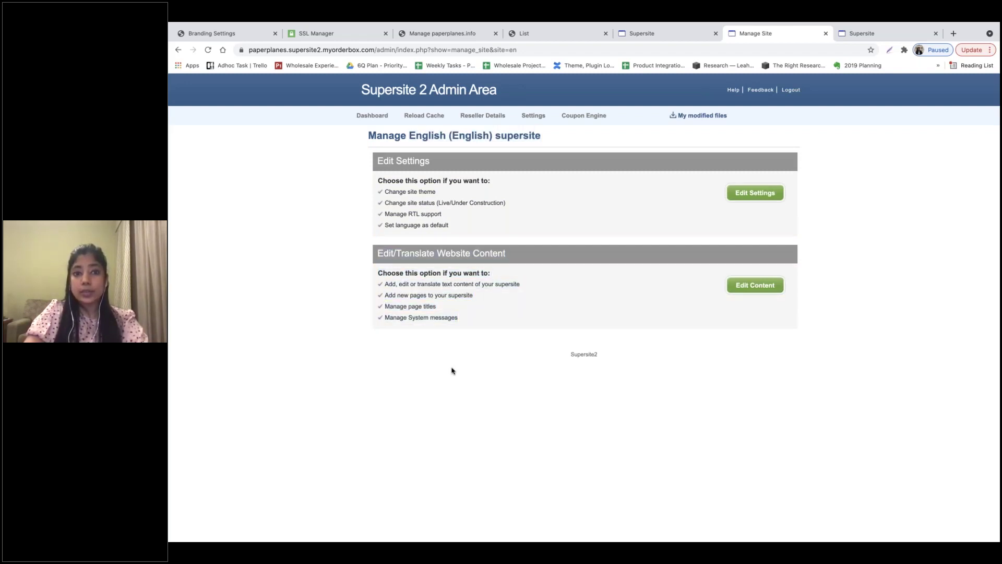
- Browse Common > Footer and open footer.html in the Basic Editor
click(747, 290)
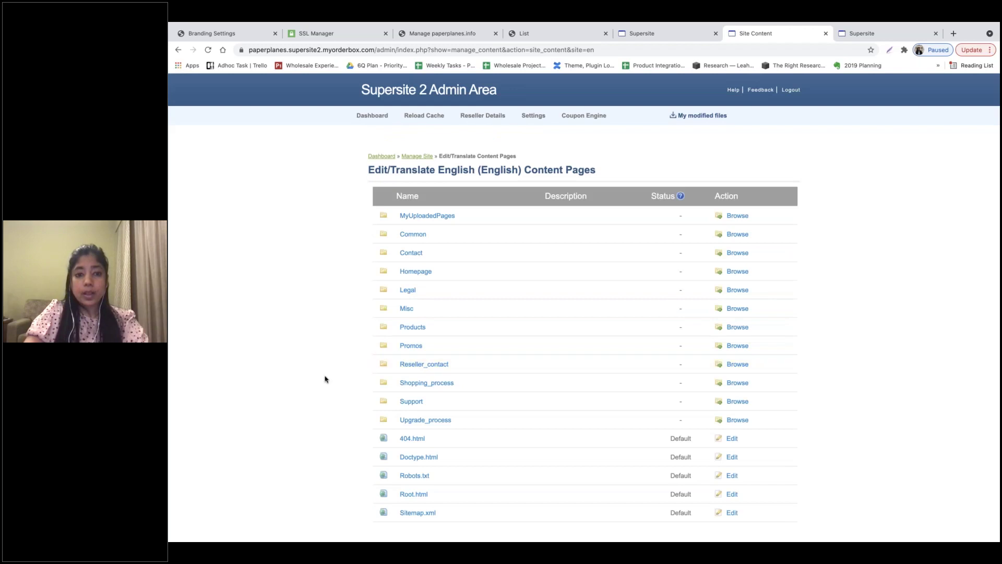
scroll(326, 365, down, 1)
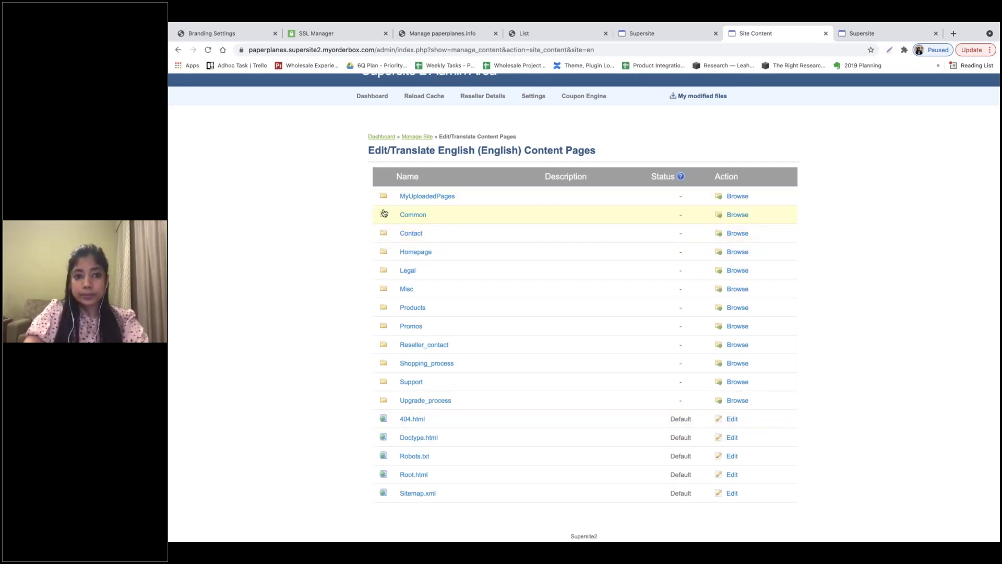
click(418, 218)
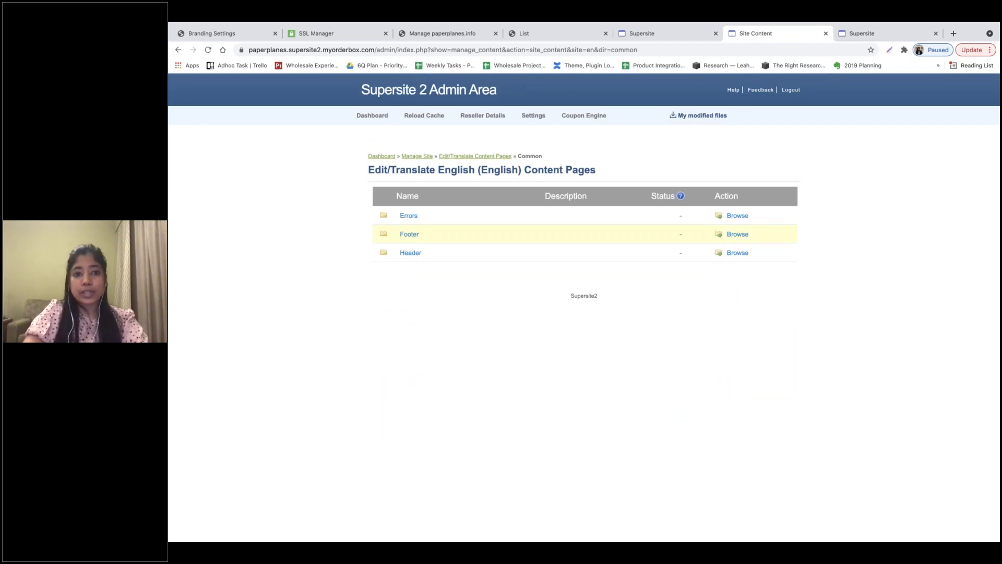
click(409, 234)
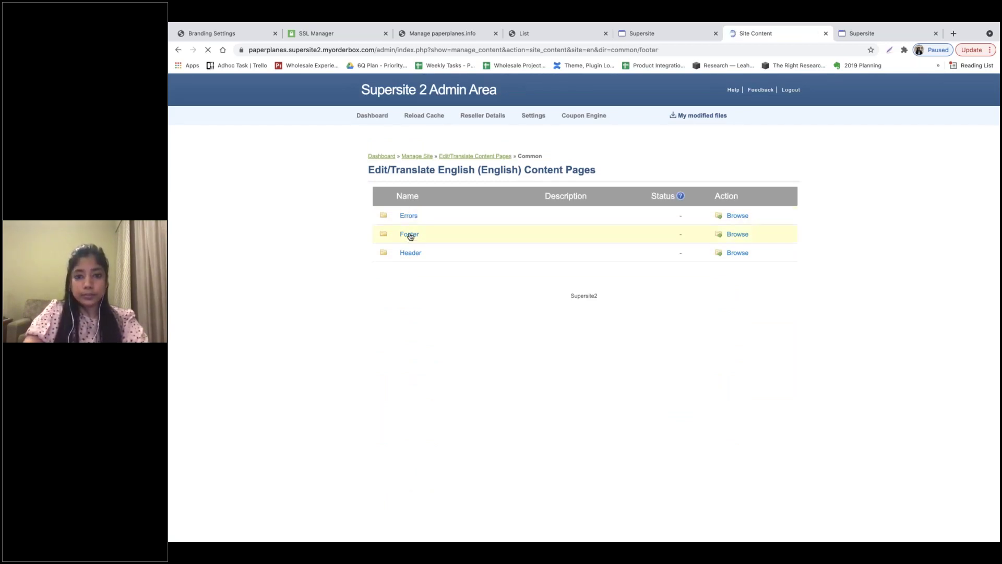
click(421, 217)
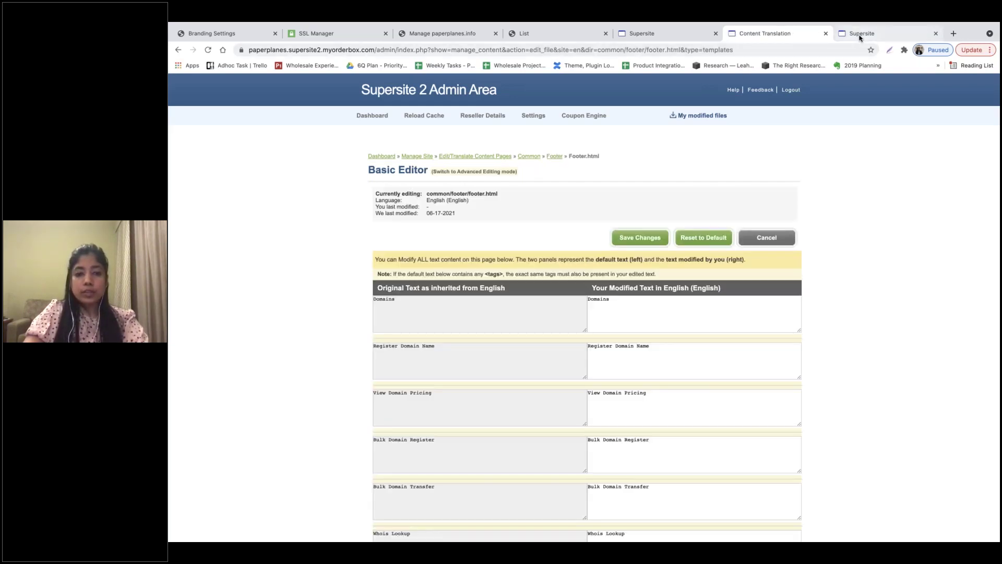
click(860, 34)
scroll(707, 499, down, 15)
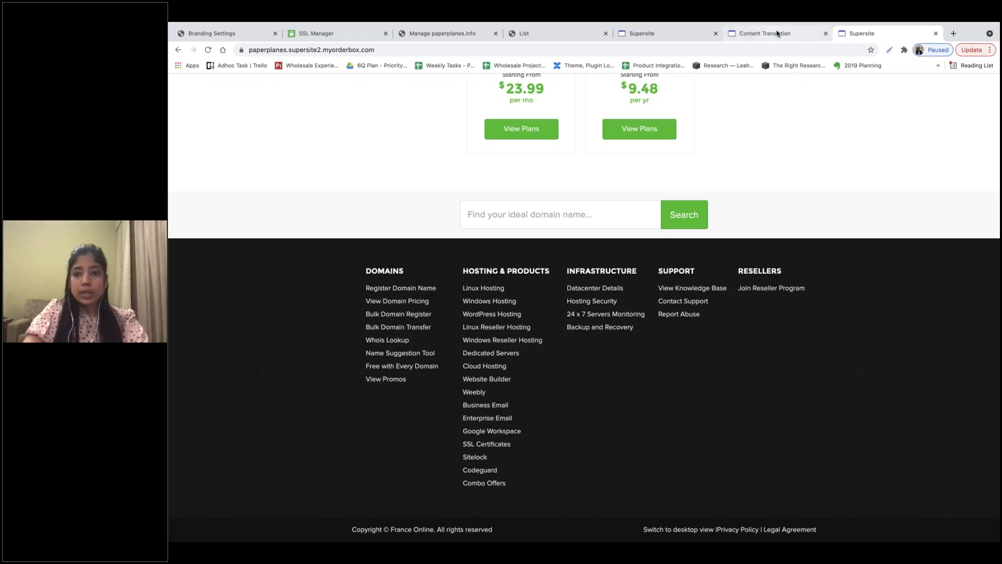
click(774, 33)
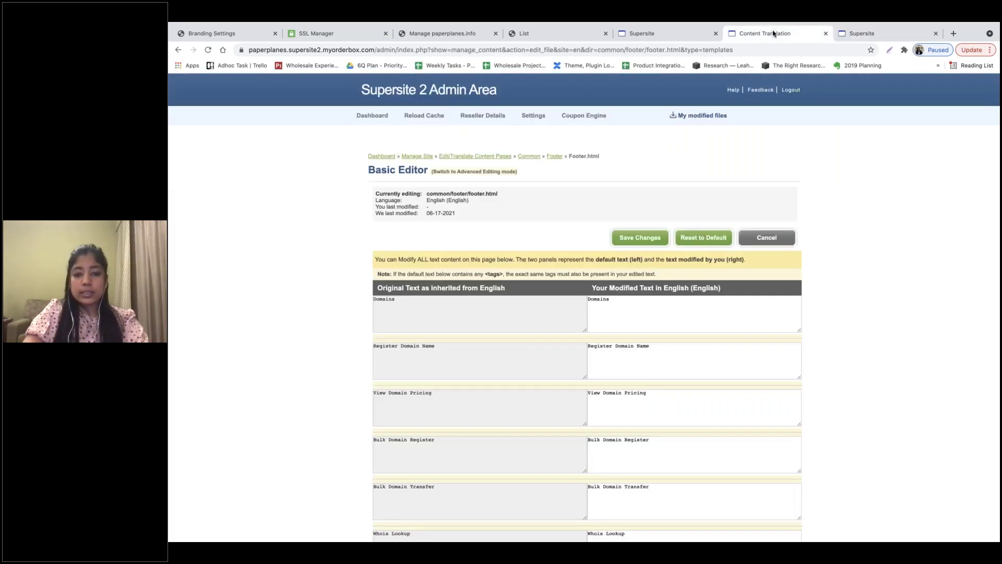
scroll(588, 308, down, 5)
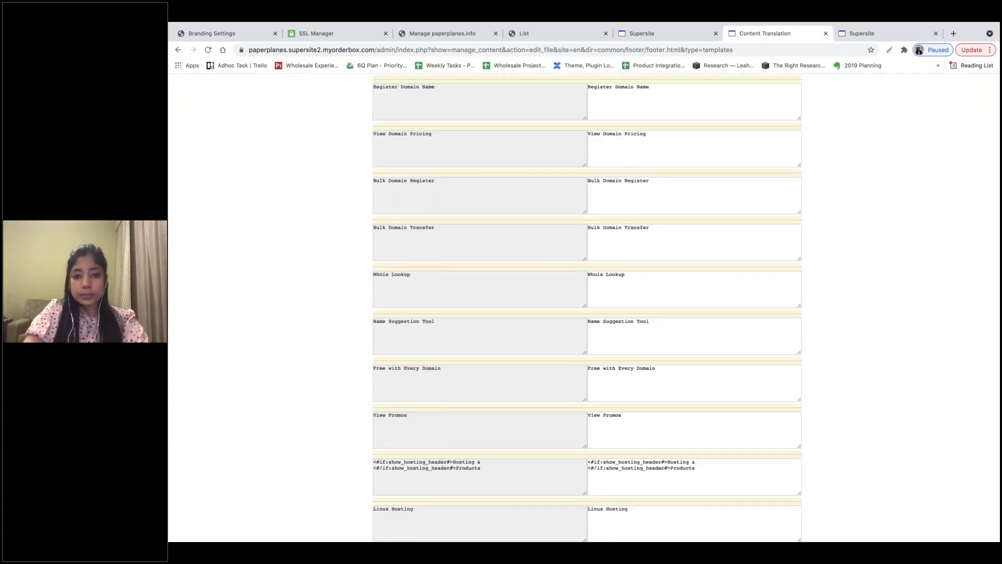
scroll(587, 308, up, 5)
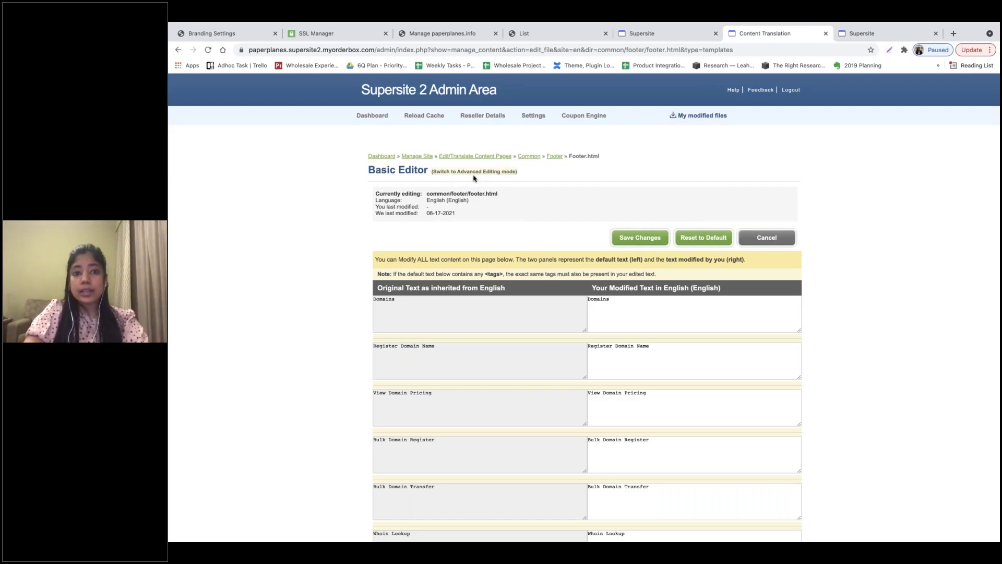
scroll(474, 178, up, 5)
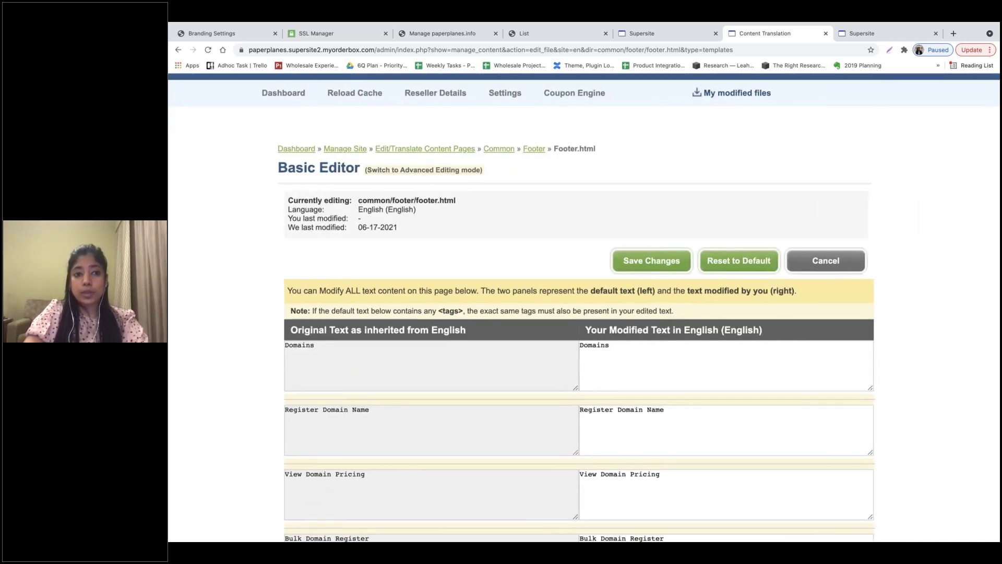
- Switch footer.html to Advanced Editing and delete the Bulk Domain Transfer, Whois Lookup and Name Suggestion Tool lines
click(394, 171)
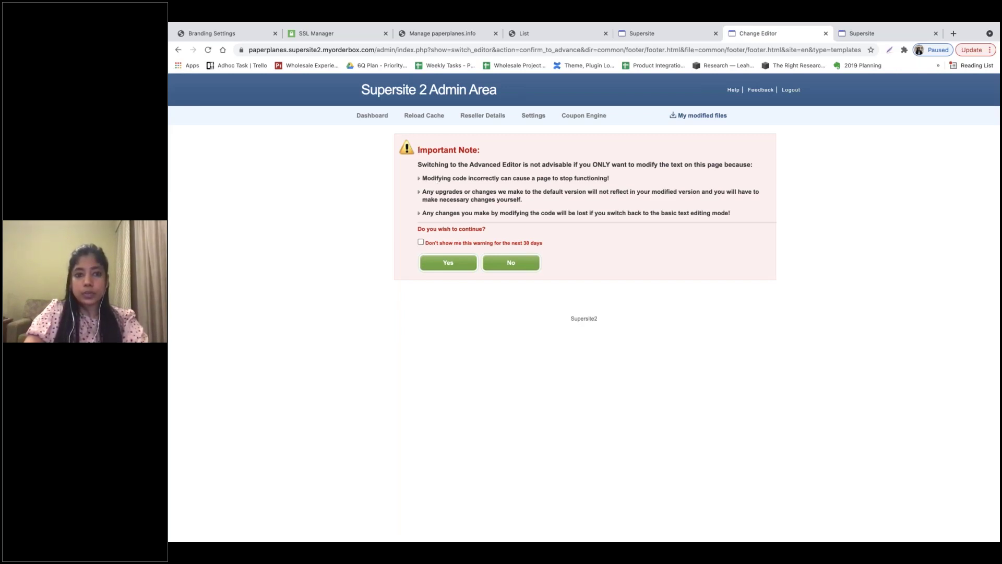
click(444, 264)
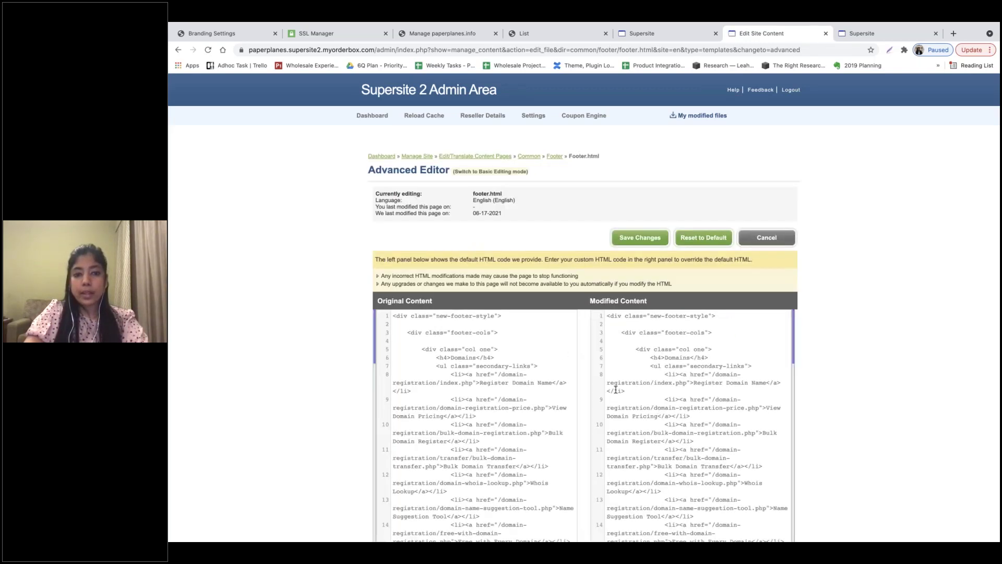
scroll(615, 389, down, 3)
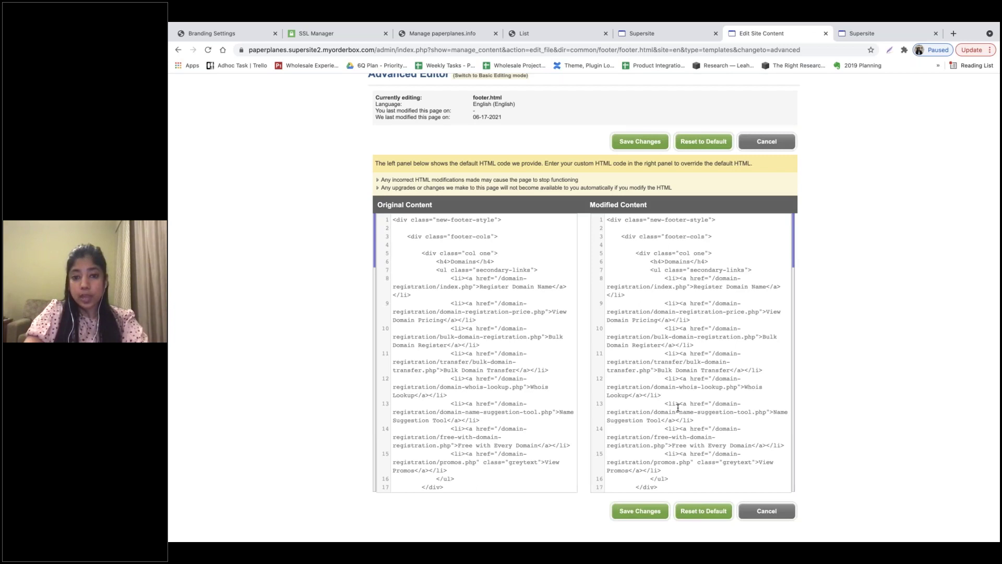
scroll(679, 407, down, 2)
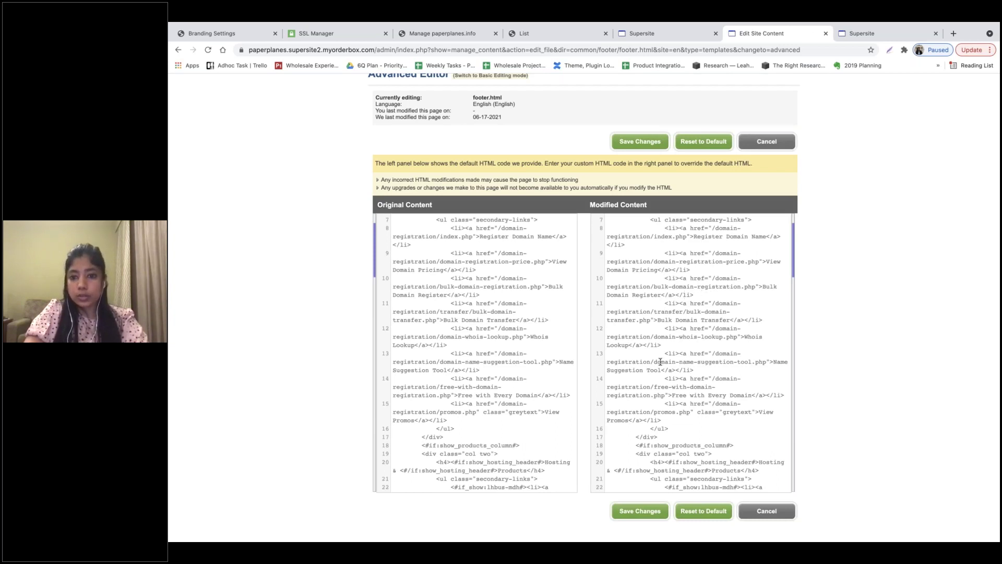
scroll(660, 361, down, 2)
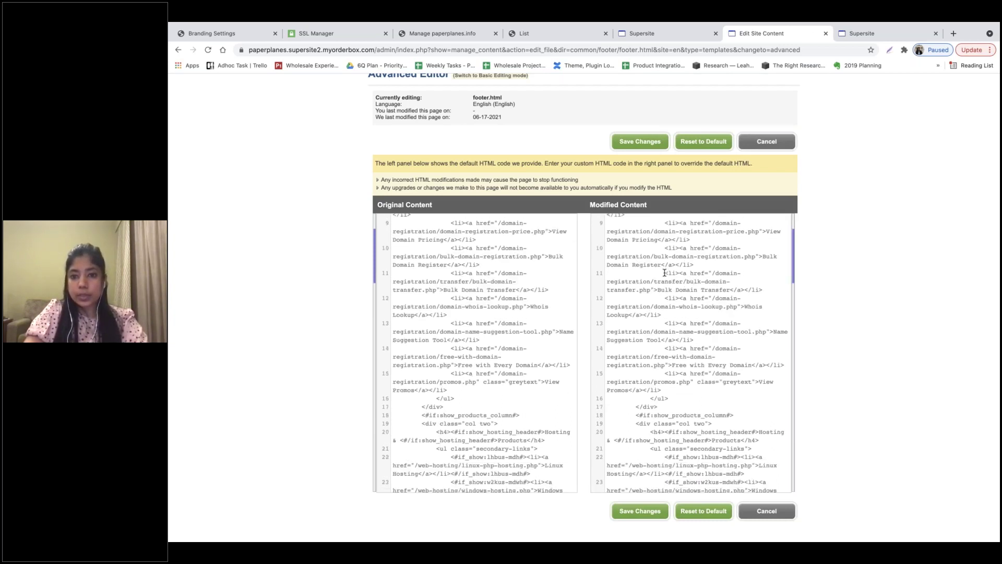
drag(665, 272, 699, 340)
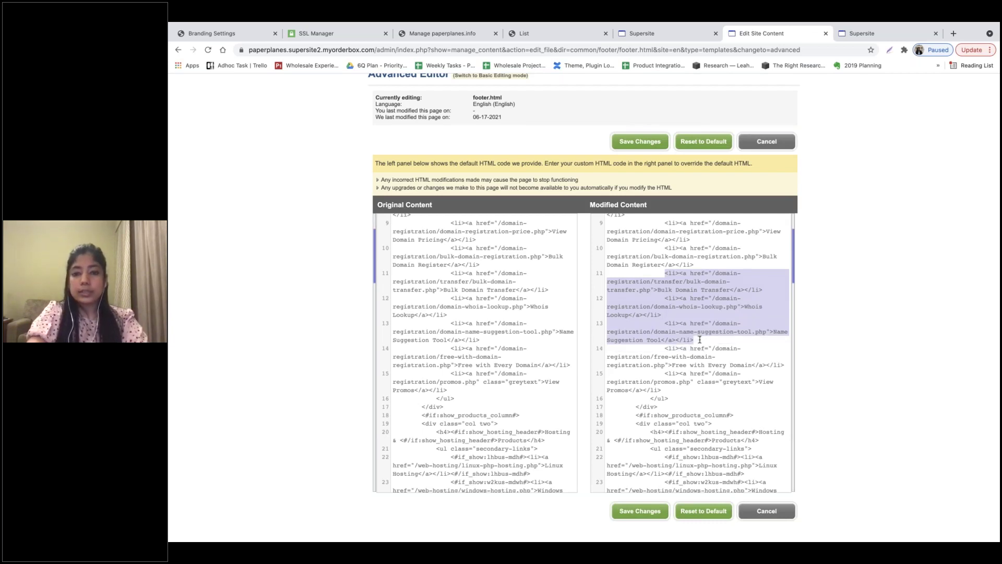
key(BackSpace)
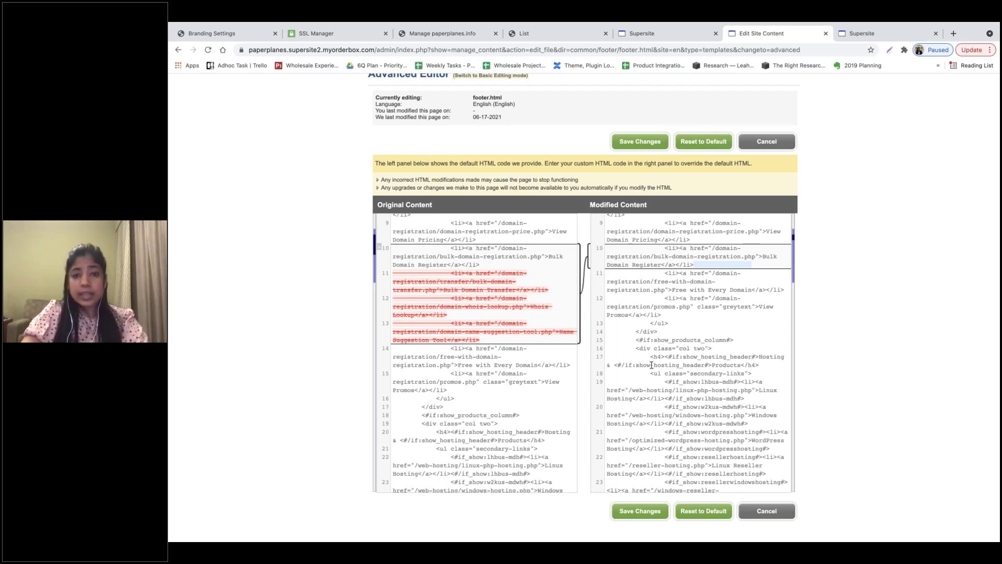
- Delete the Website Builder, Impress.ly and Weebly link lines from the footer code
scroll(457, 264, down, 2)
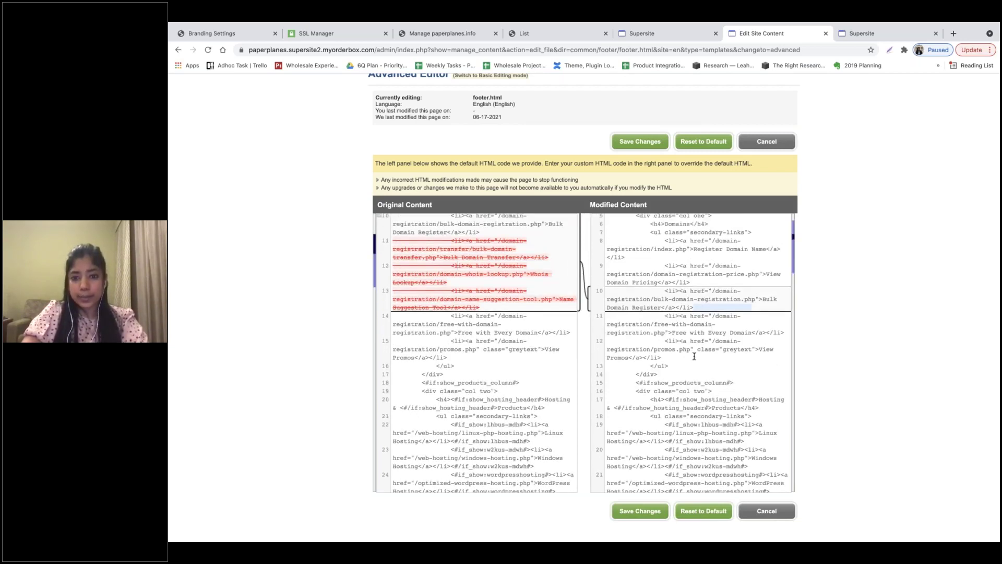
scroll(693, 358, down, 5)
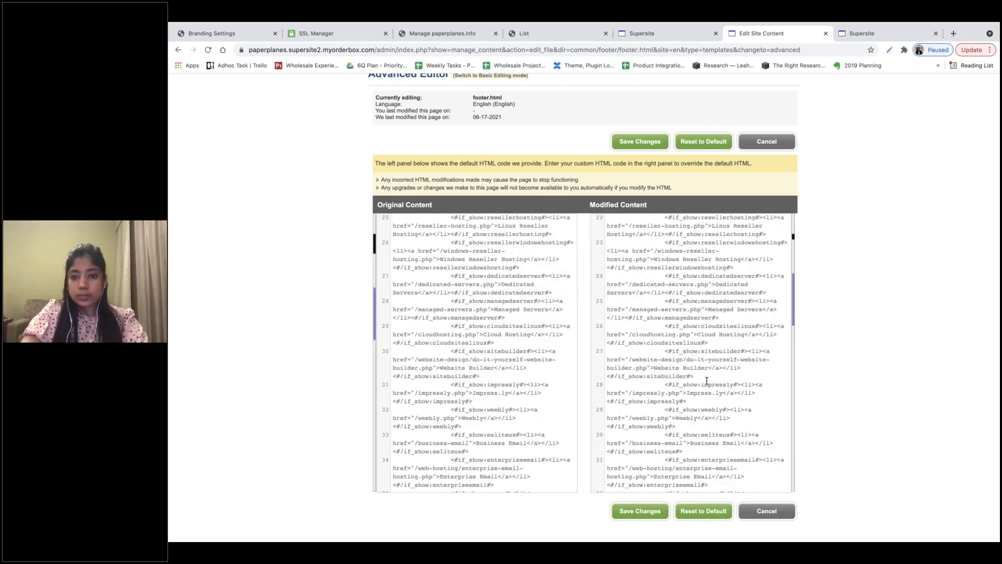
scroll(707, 381, down, 2)
scroll(706, 381, down, 3)
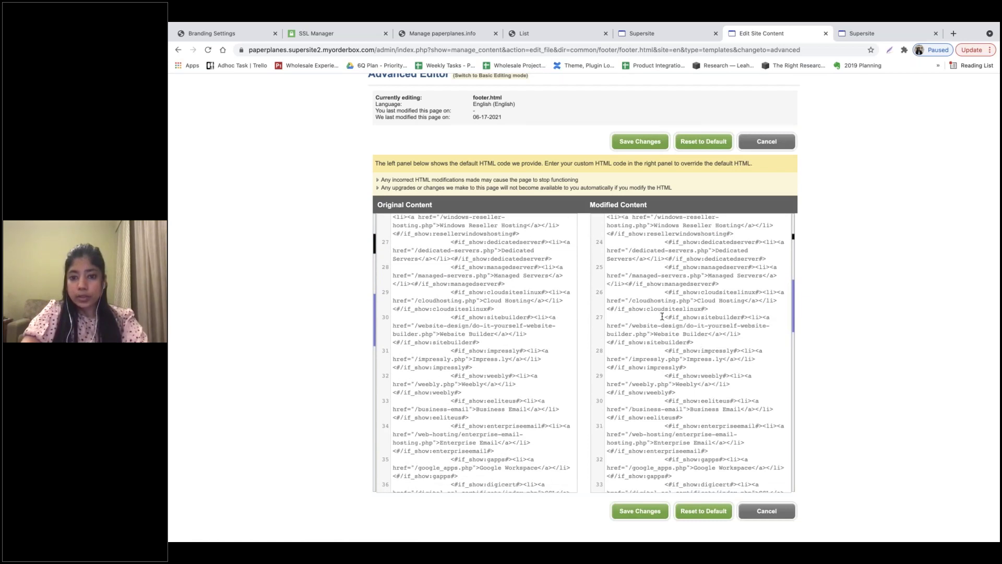
drag(662, 316, 696, 392)
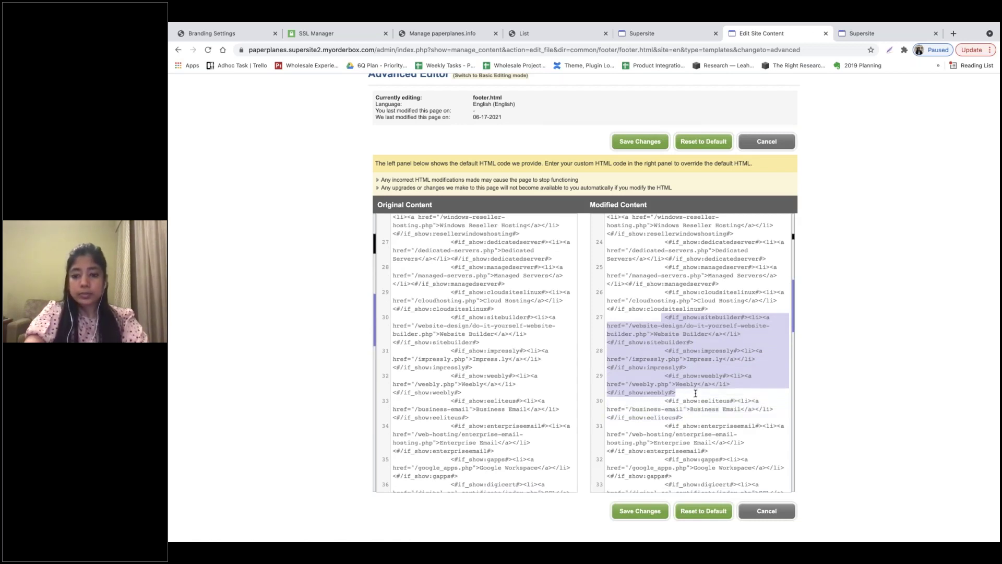
key(BackSpace)
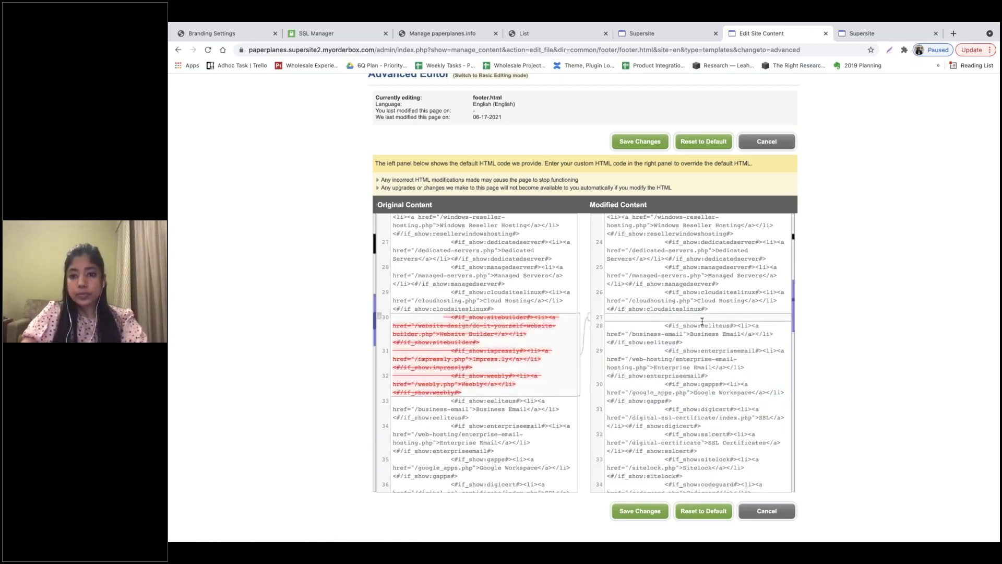
scroll(702, 321, down, 5)
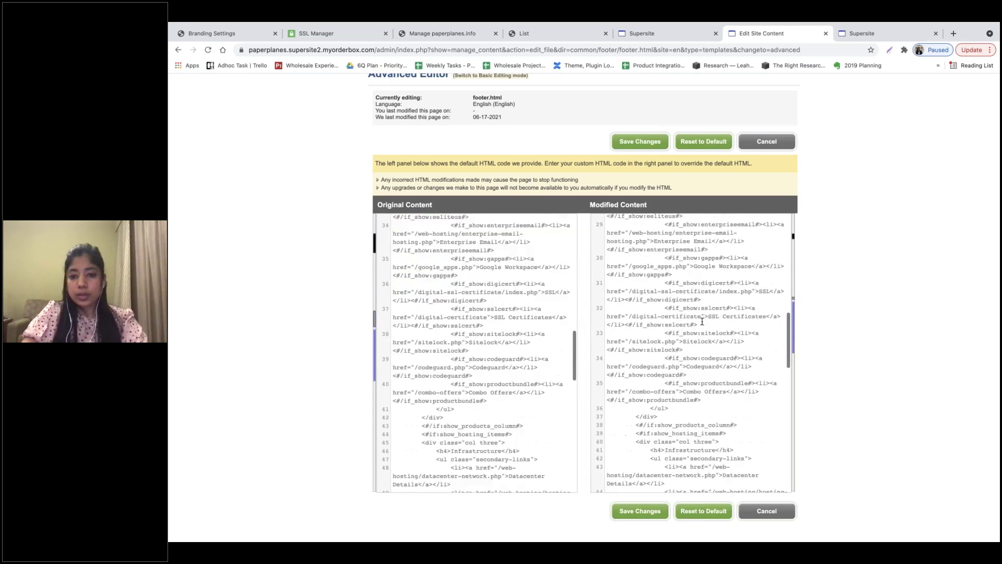
scroll(702, 321, down, 6)
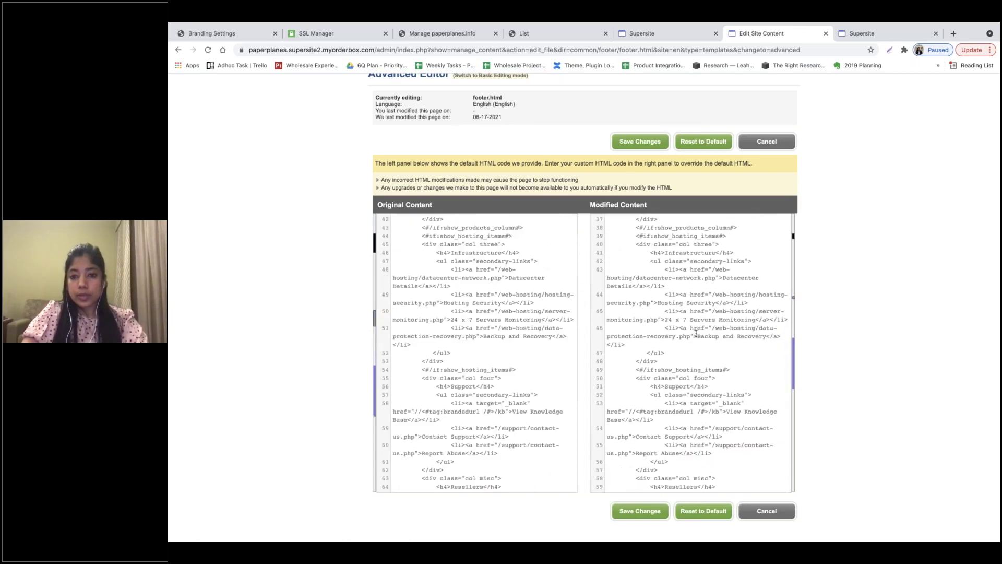
scroll(700, 344, down, 15)
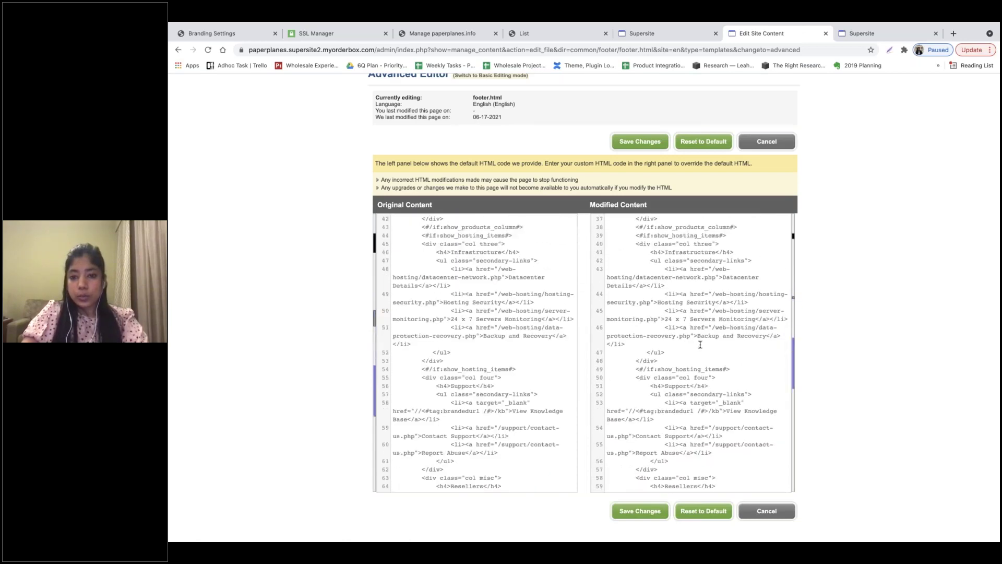
scroll(695, 360, down, 2)
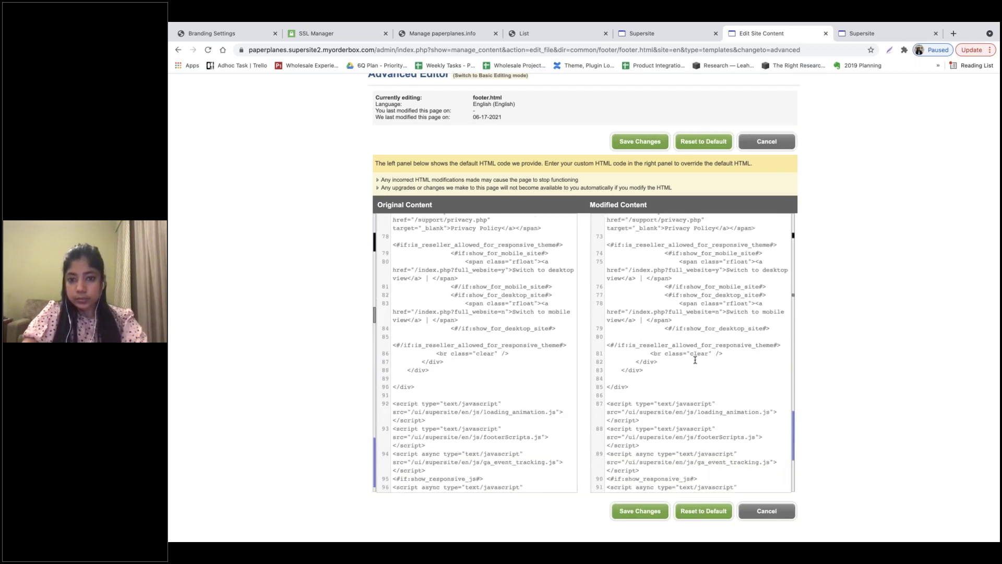
scroll(696, 361, down, 2)
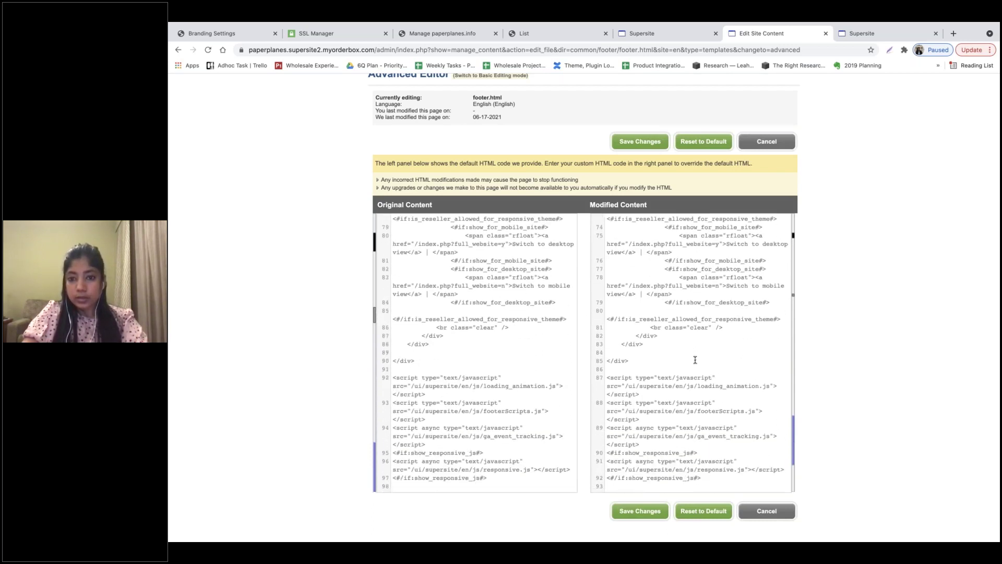
- Save the trimmed footer.html code with Save Changes
scroll(695, 361, down, 1)
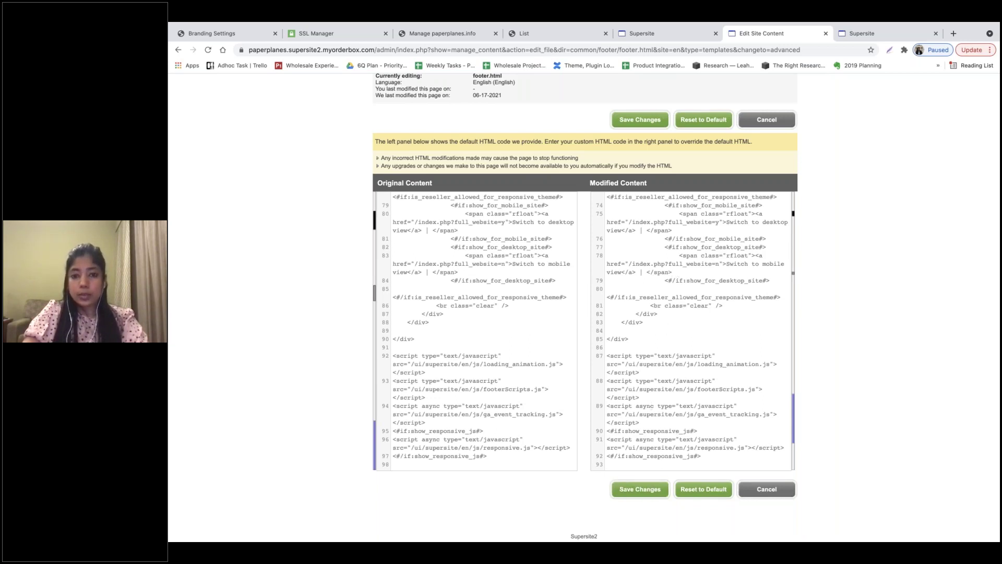
click(633, 496)
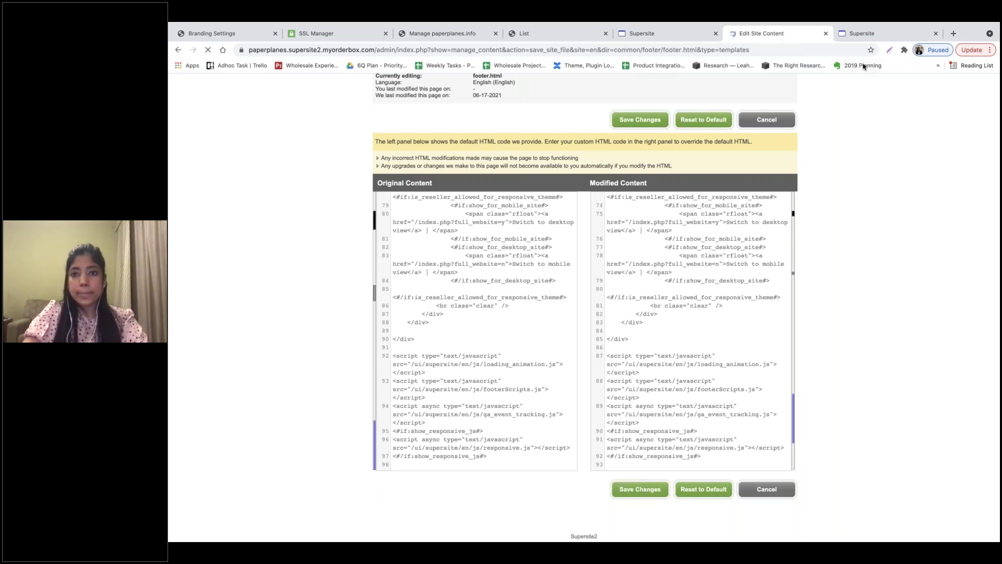
- Reload the live storefront and confirm its footer no longer shows the six removed links
click(870, 34)
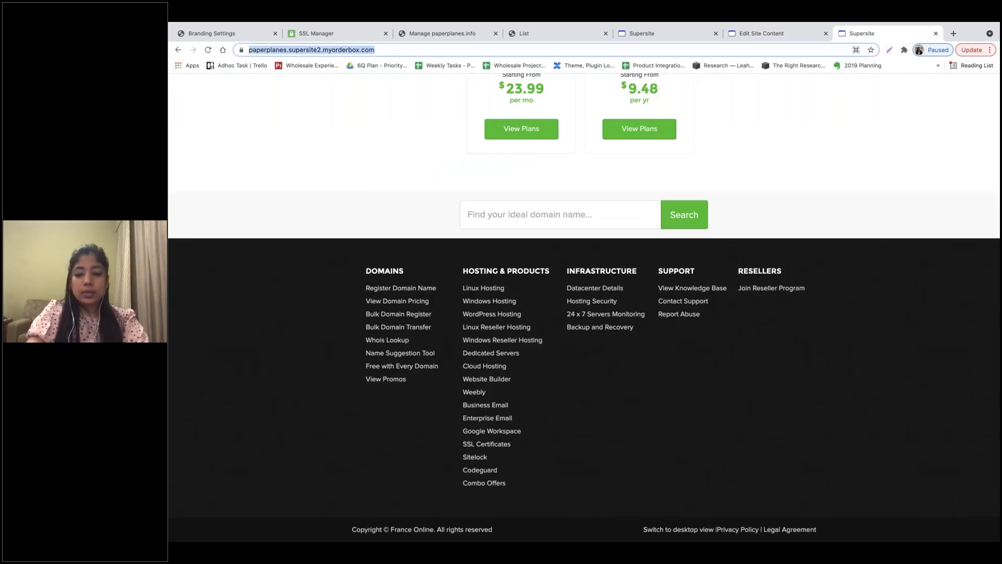
key(Return)
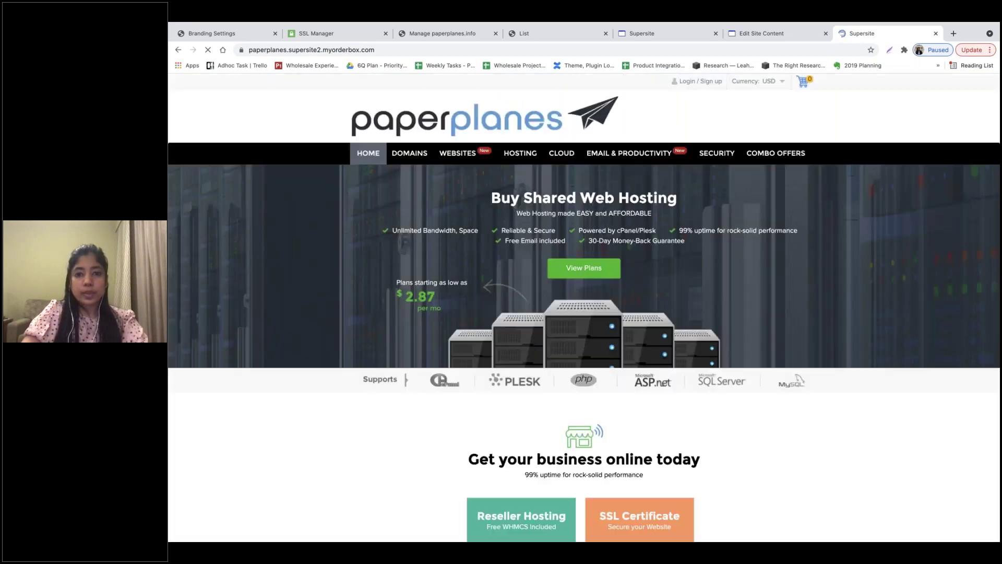
scroll(584, 313, down, 10)
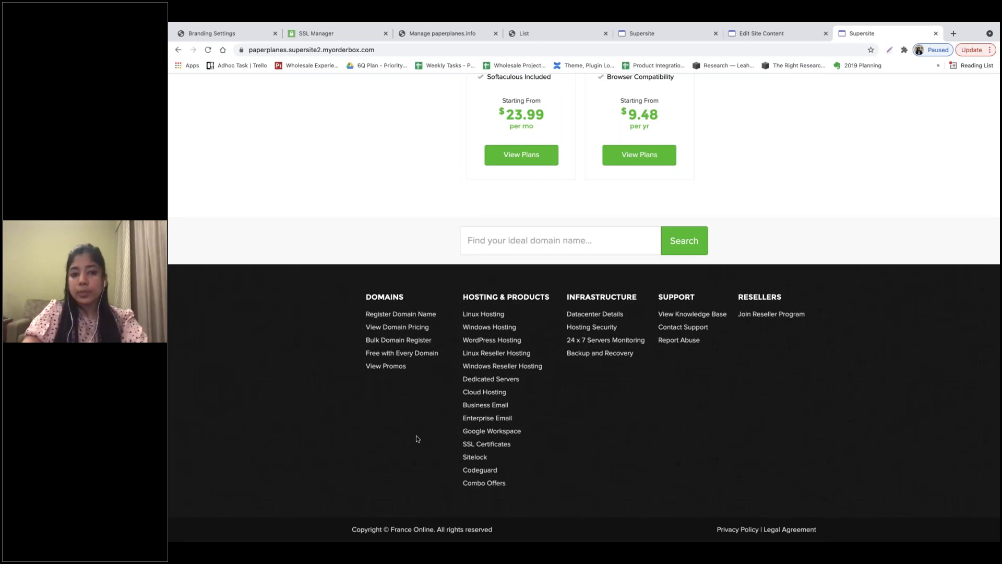
scroll(415, 439, up, 6)
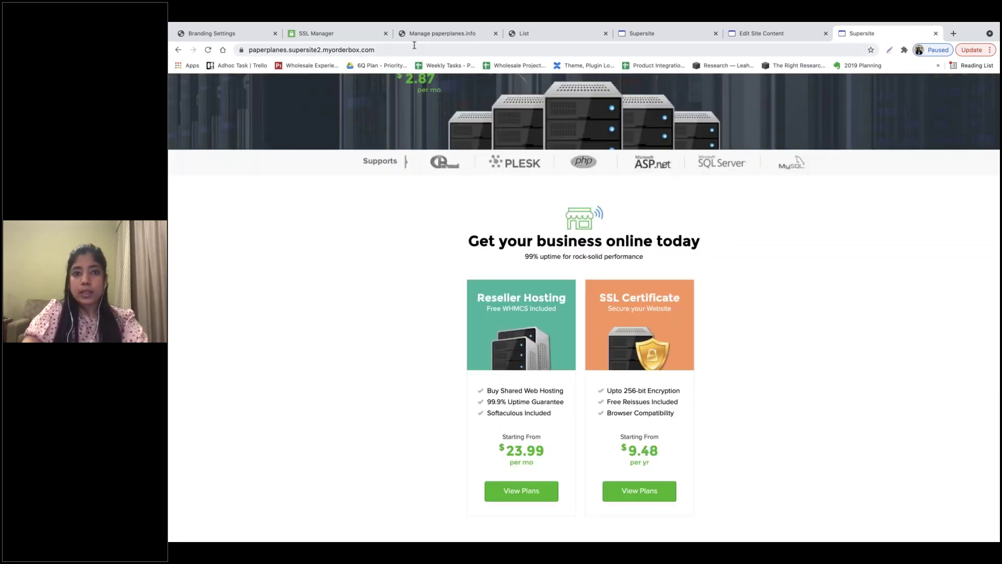
click(660, 38)
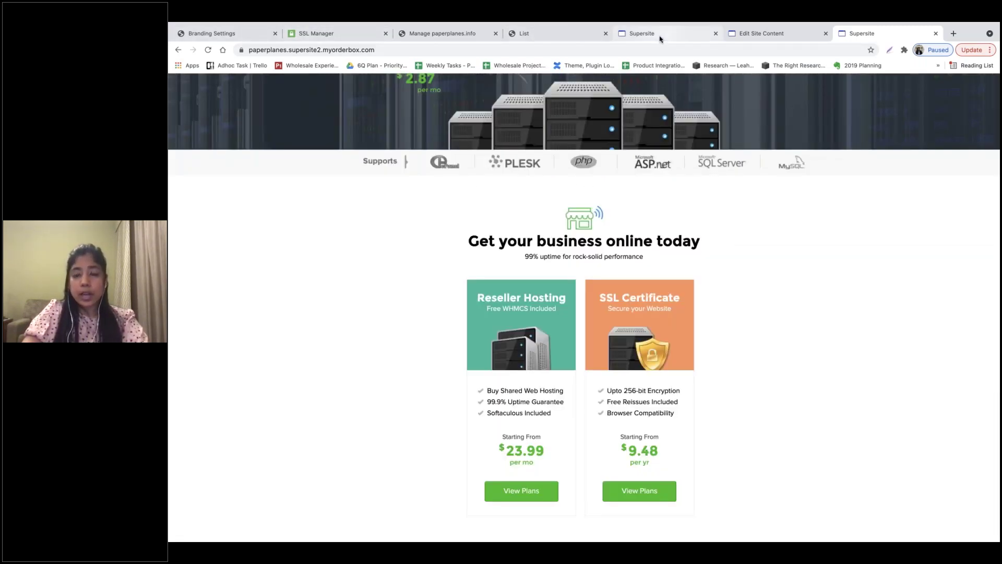
click(743, 36)
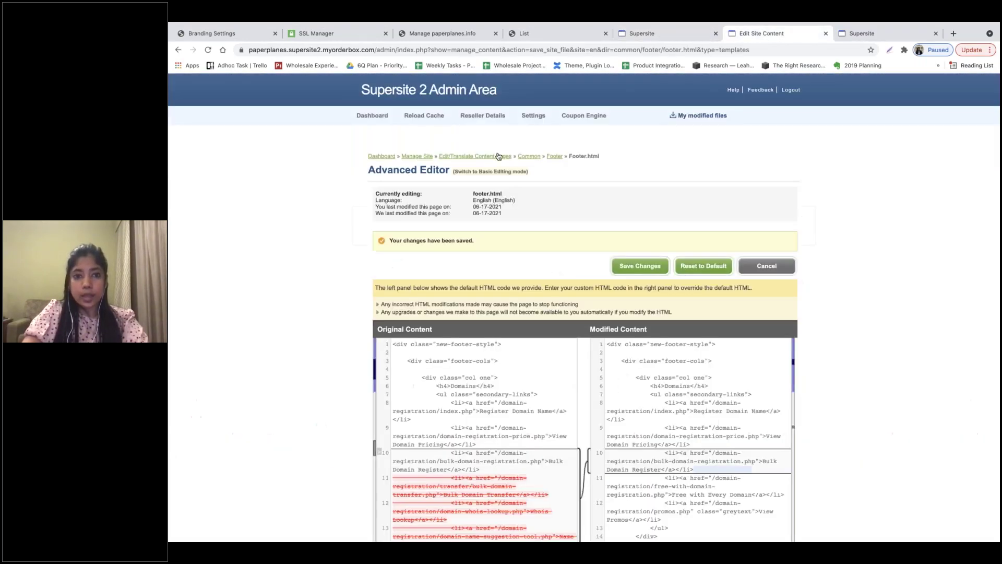
click(522, 158)
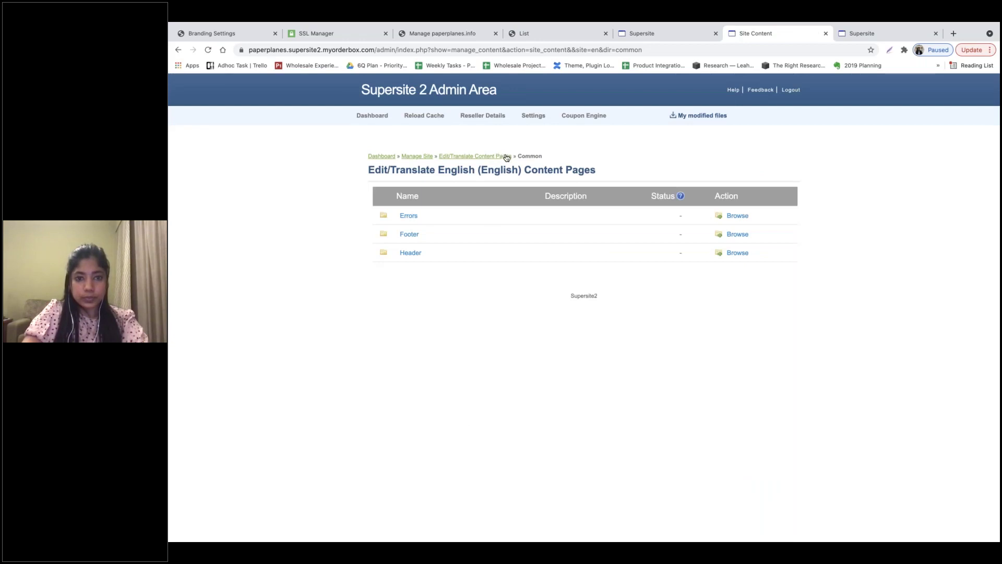
click(408, 235)
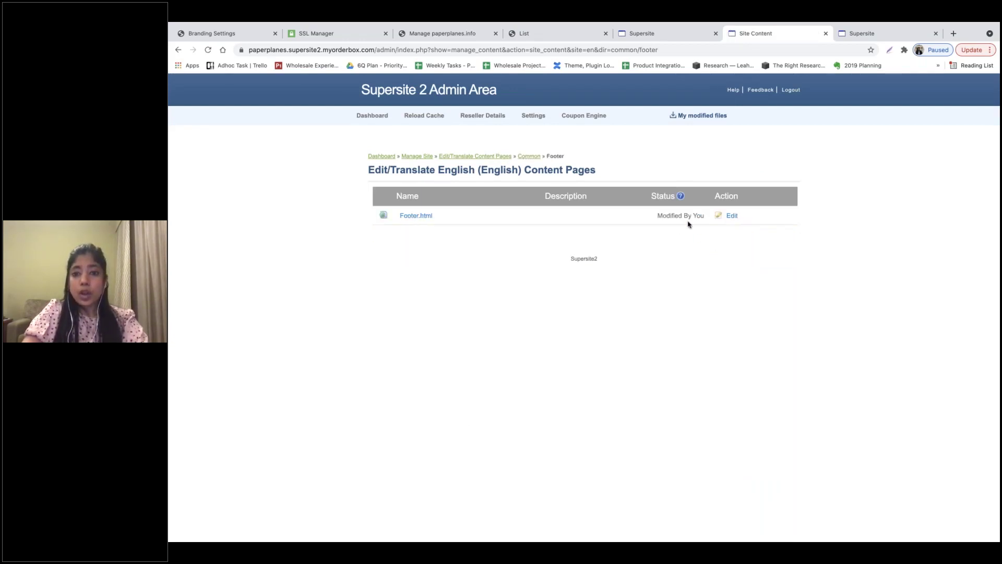
triple_click(670, 216)
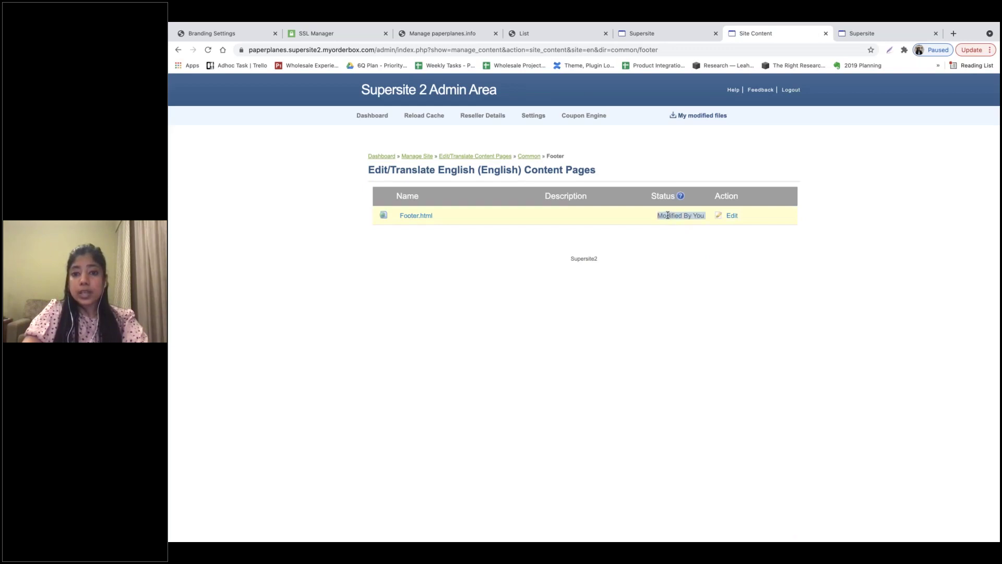
click(668, 215)
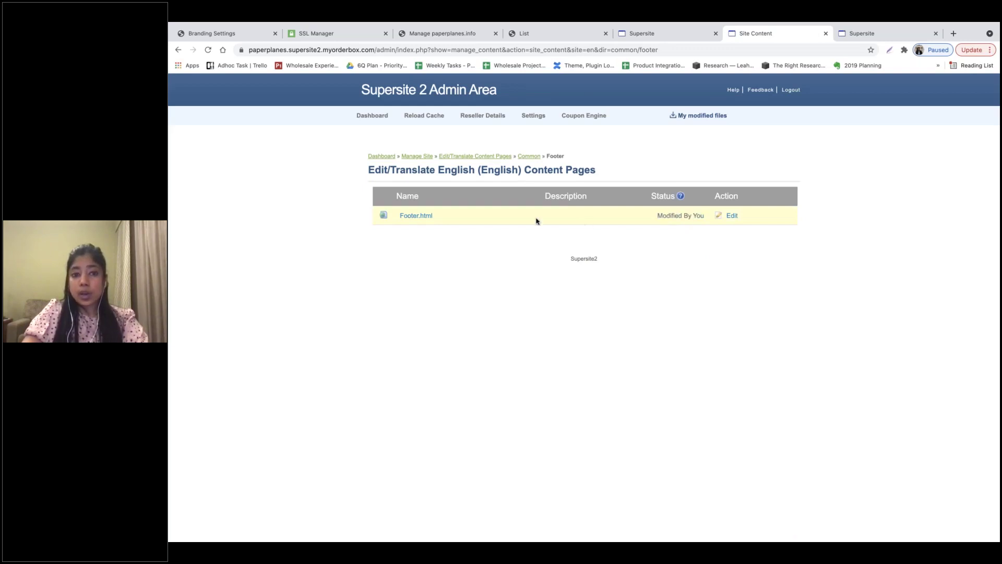
double_click(679, 215)
click(679, 215)
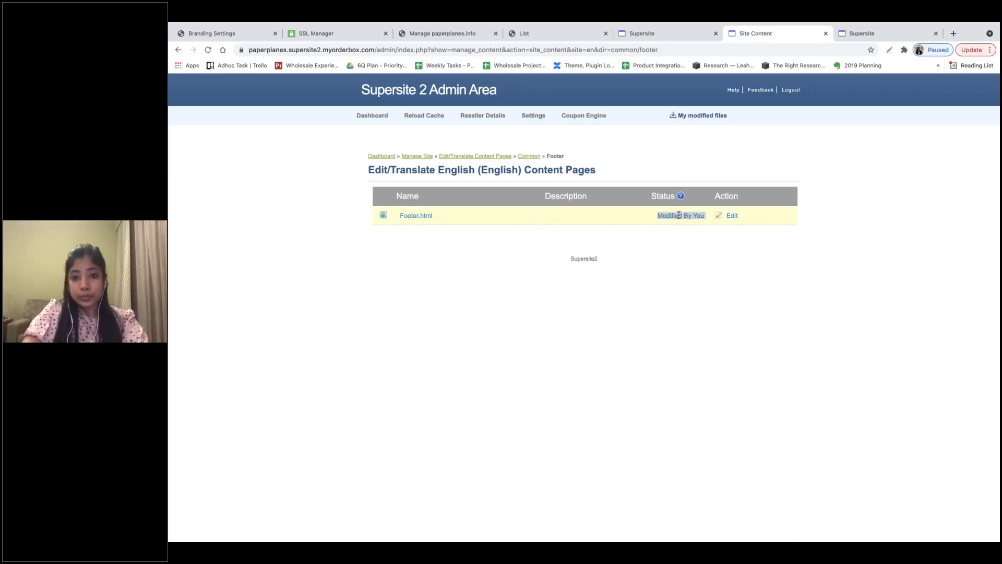
click(675, 254)
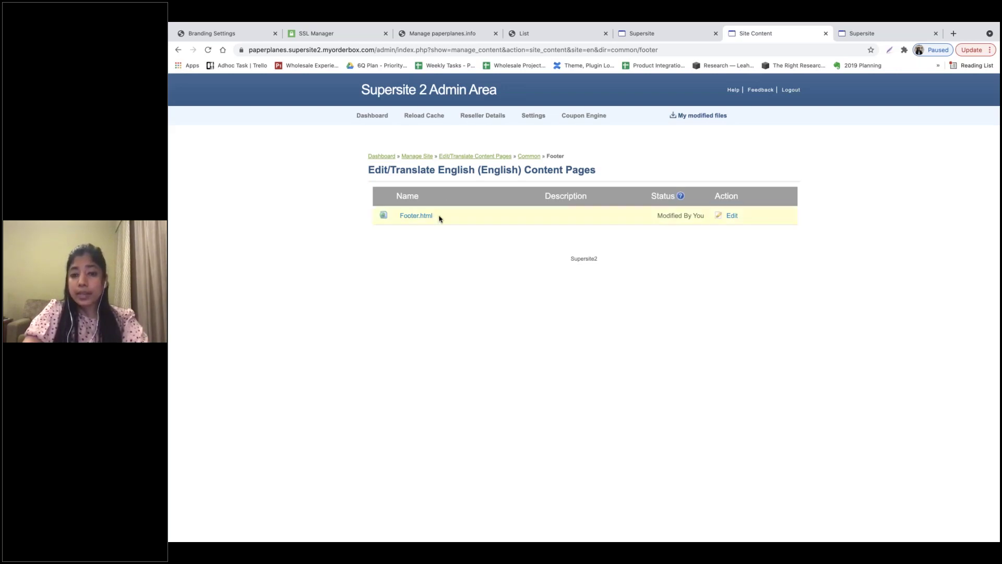
double_click(673, 214)
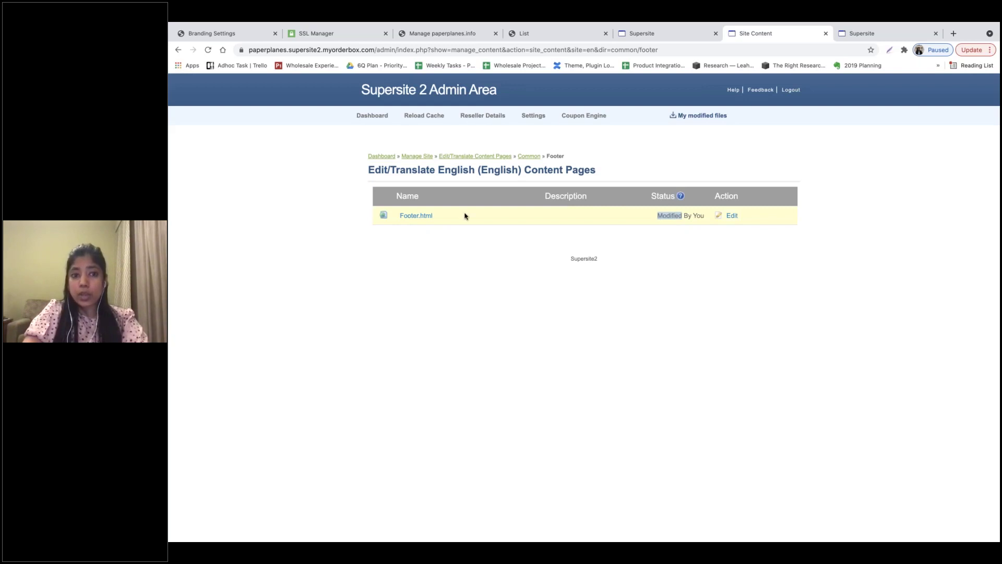
triple_click(675, 215)
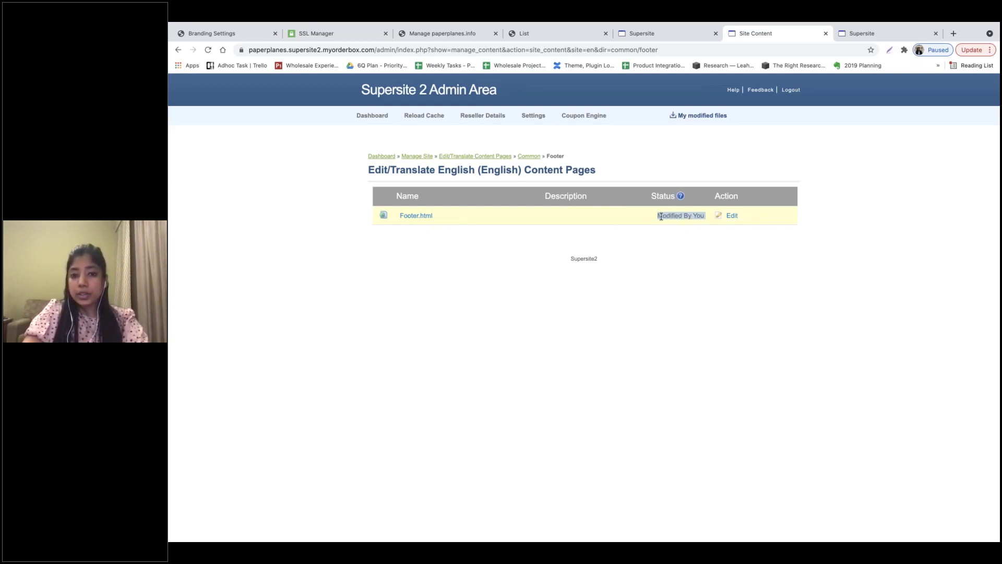
click(657, 218)
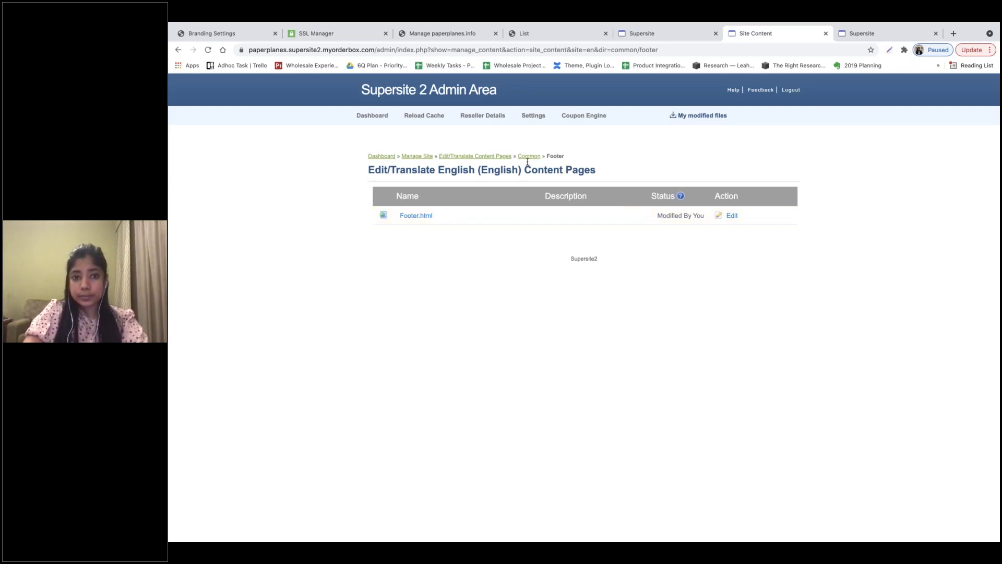
click(495, 157)
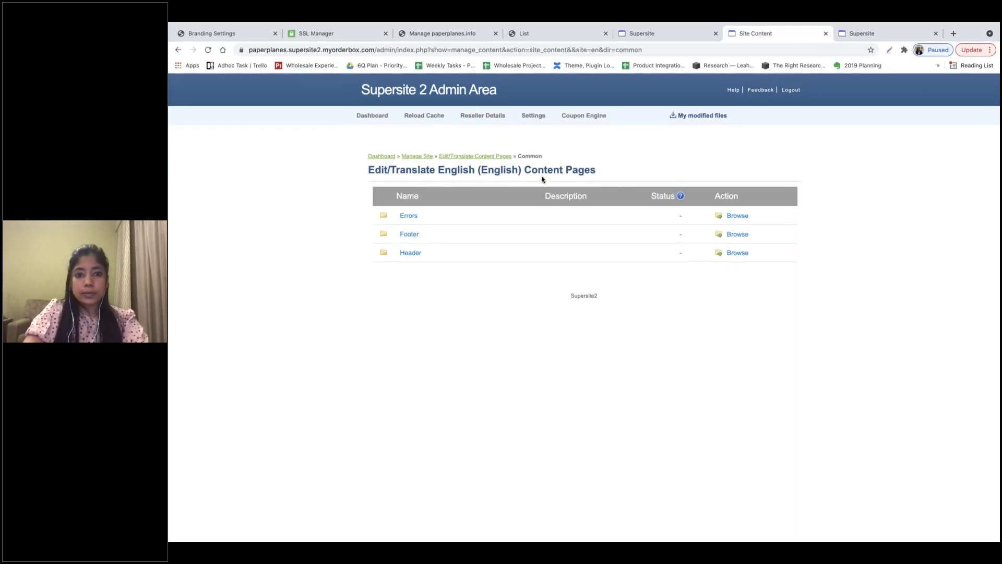
- Browse Products > Hosting > Web_email_hosting and open Windows_hosting_plans.html for editing
click(452, 157)
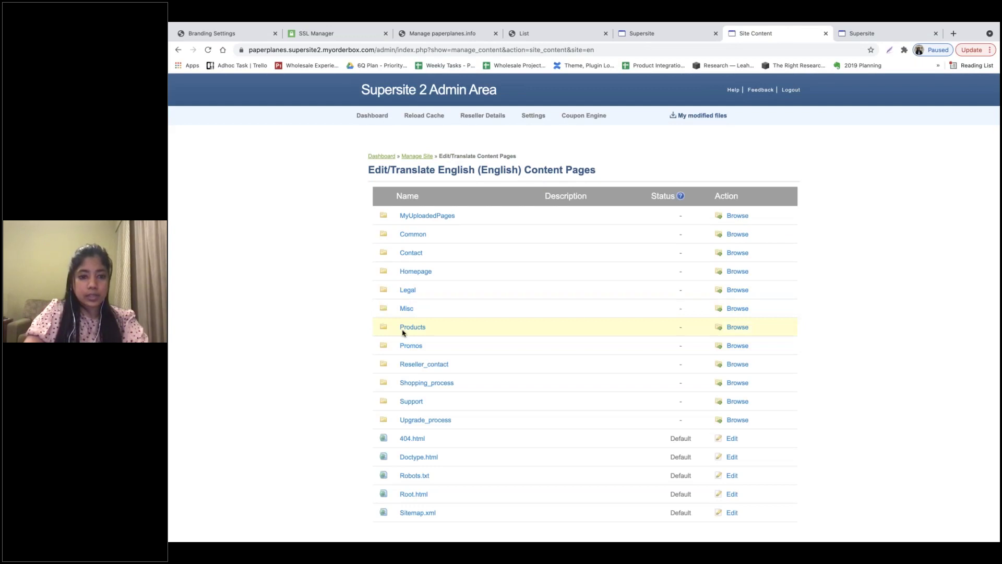
click(404, 327)
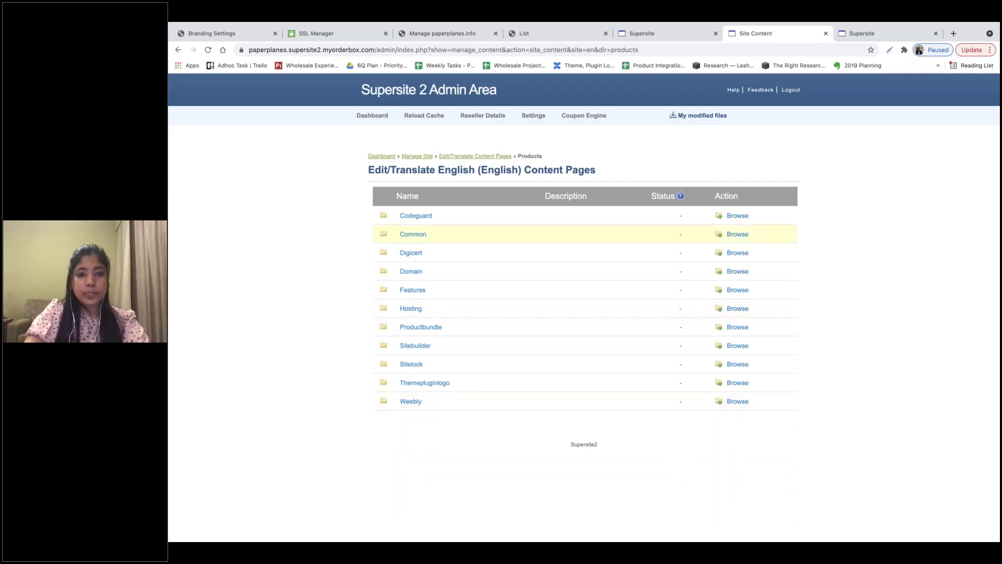
click(415, 312)
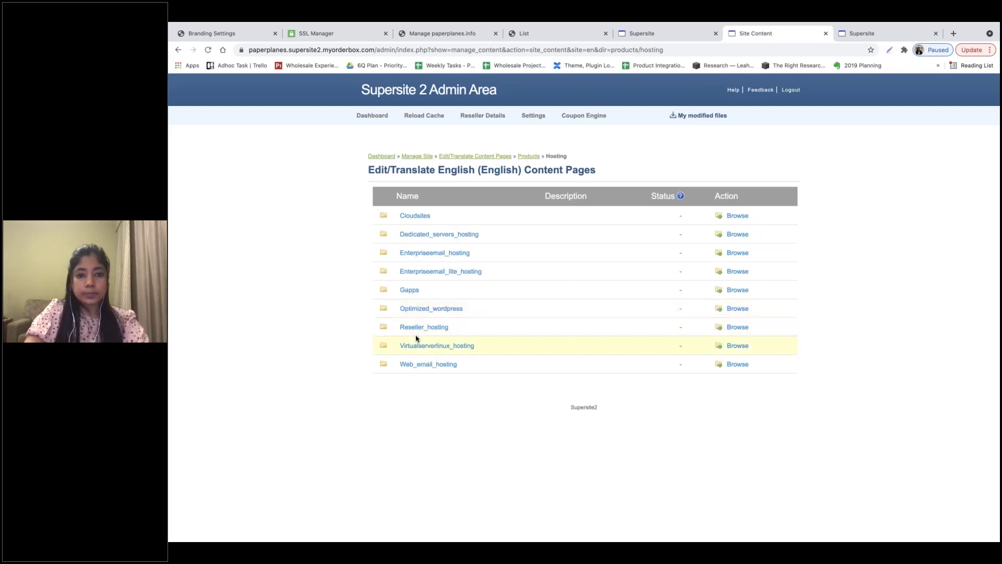
click(417, 365)
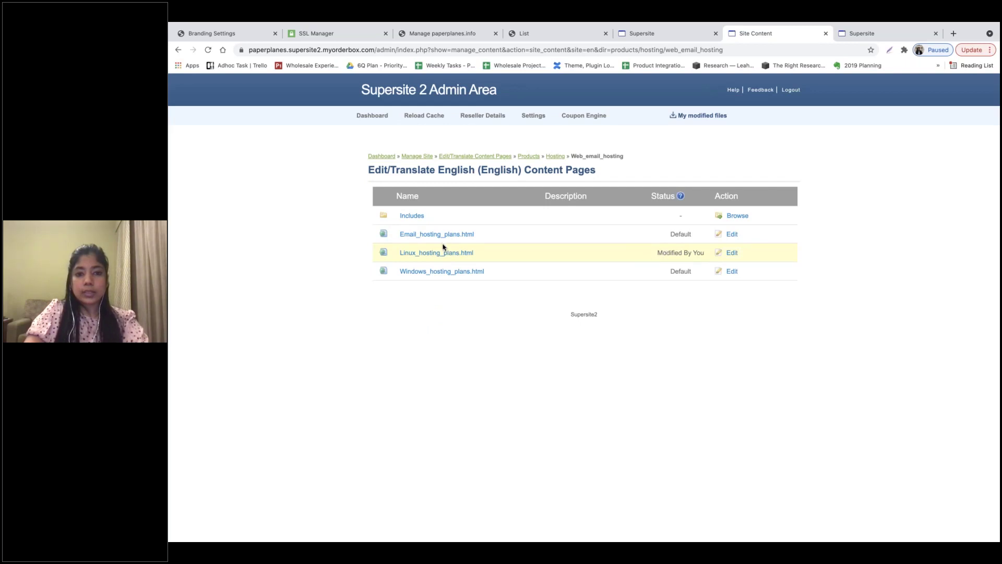
click(441, 274)
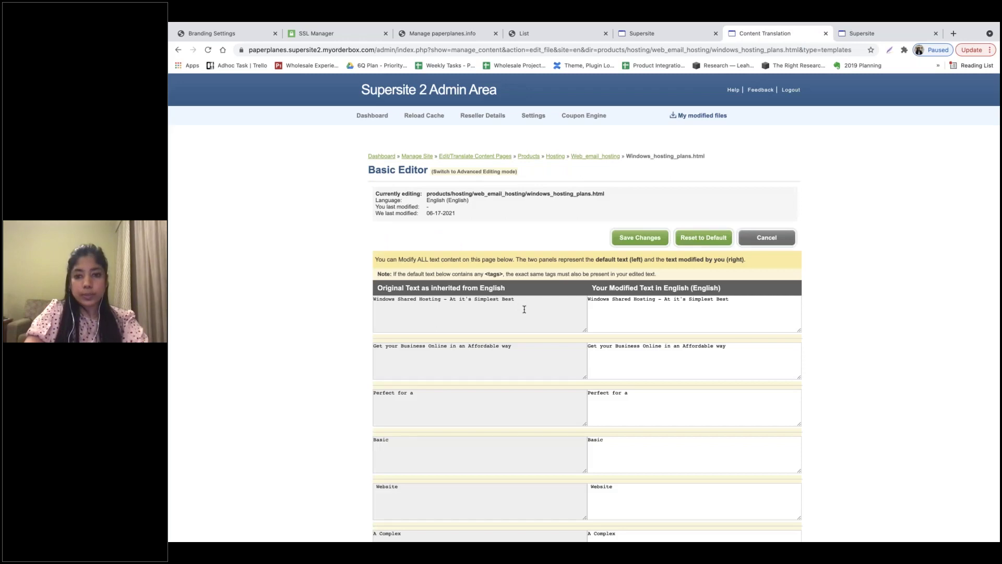
scroll(524, 309, down, 2)
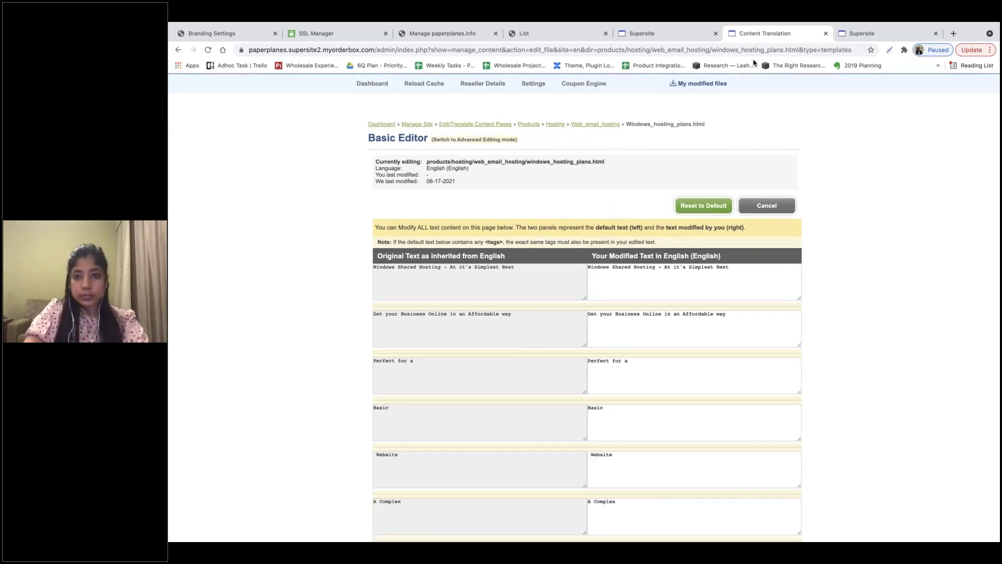
click(857, 34)
- Open the Windows Shared Hosting page and select its Basic Web Presence and plugins text
scroll(584, 307, up, 4)
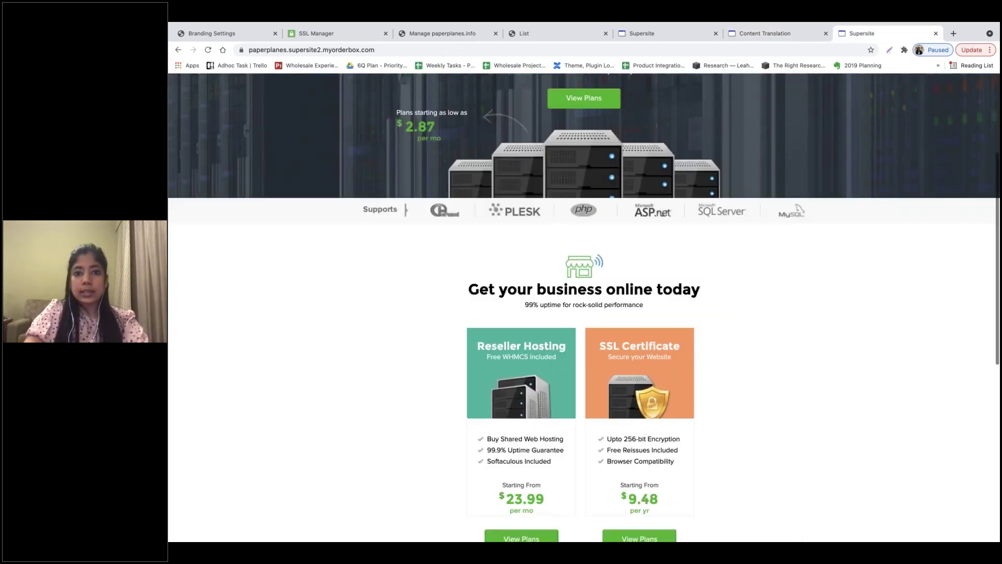
scroll(504, 218, up, 3)
mouse_move(505, 218)
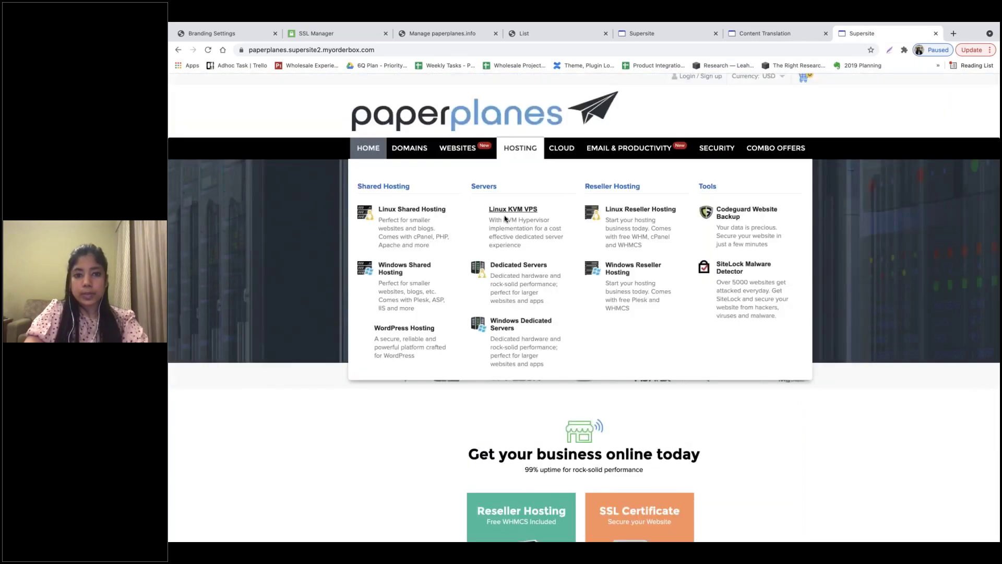
click(504, 218)
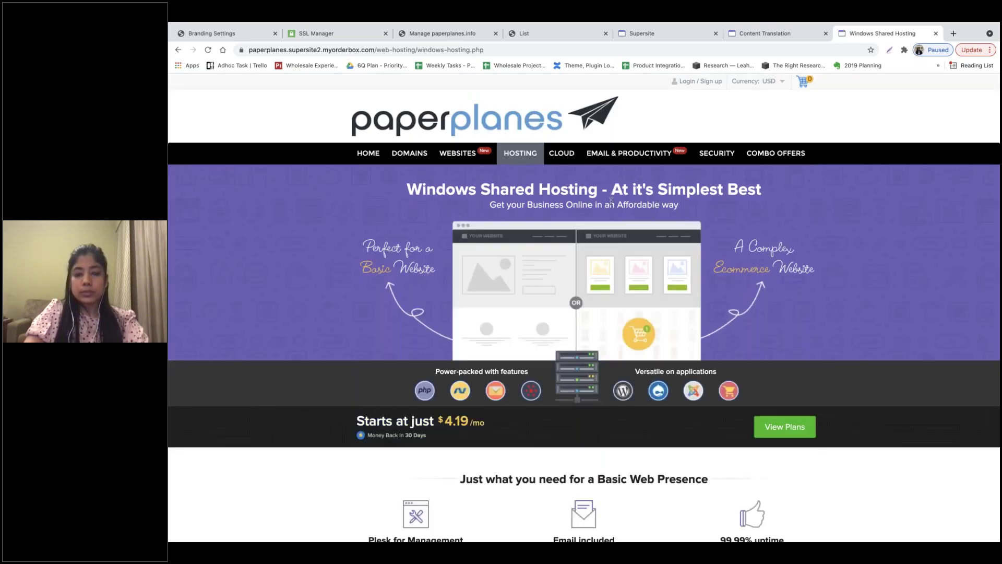
scroll(538, 354, down, 5)
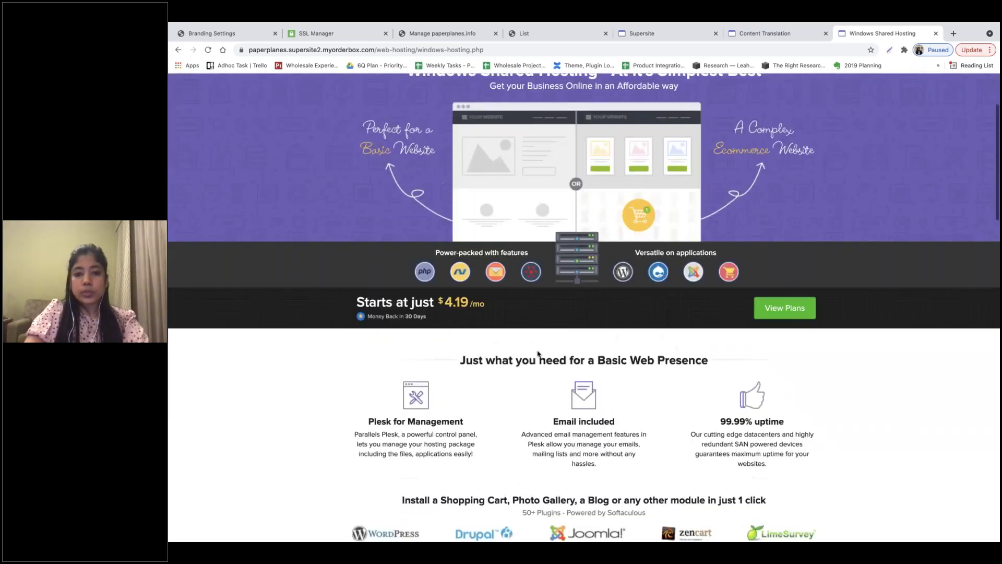
scroll(538, 353, down, 1)
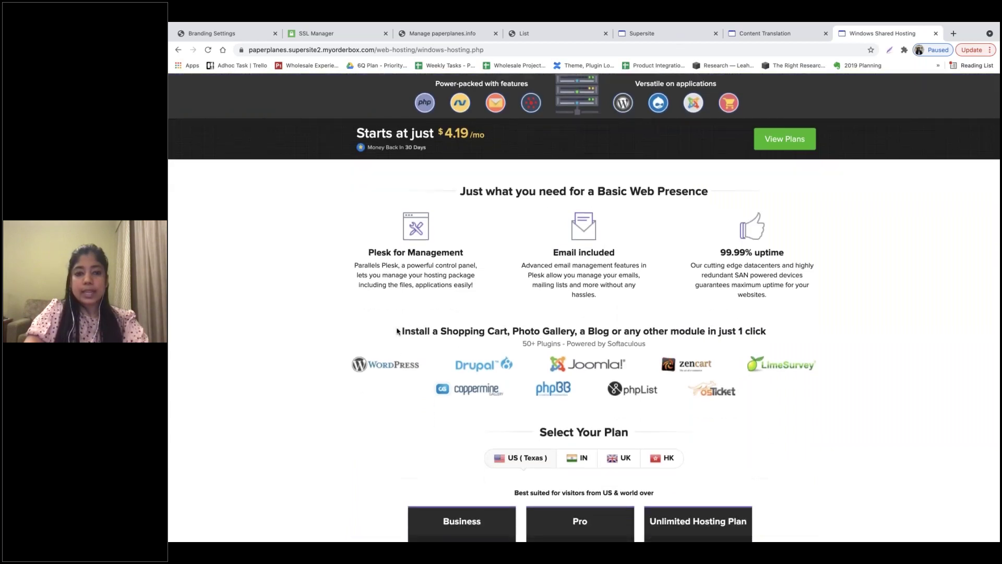
drag(400, 331, 744, 400)
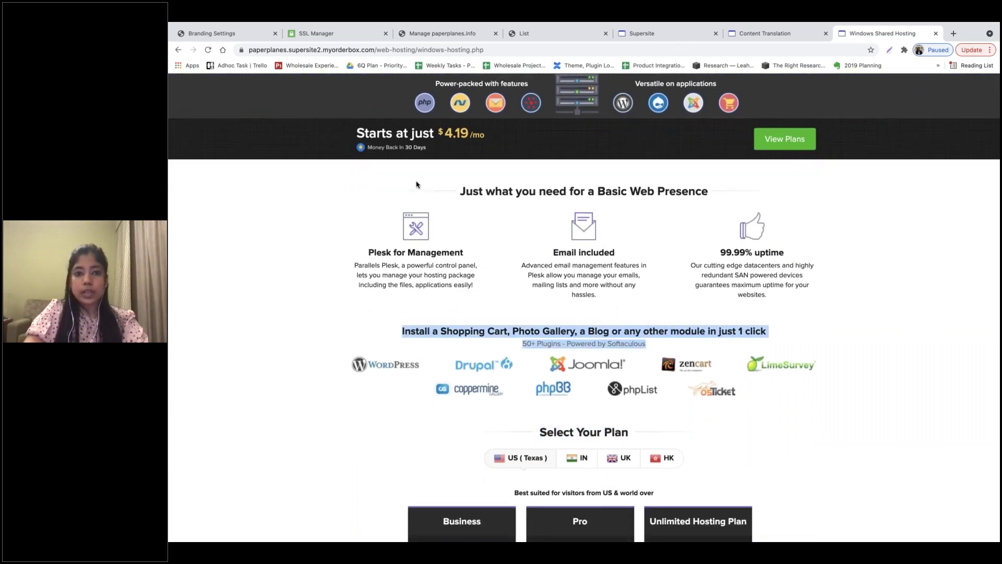
drag(418, 184, 695, 413)
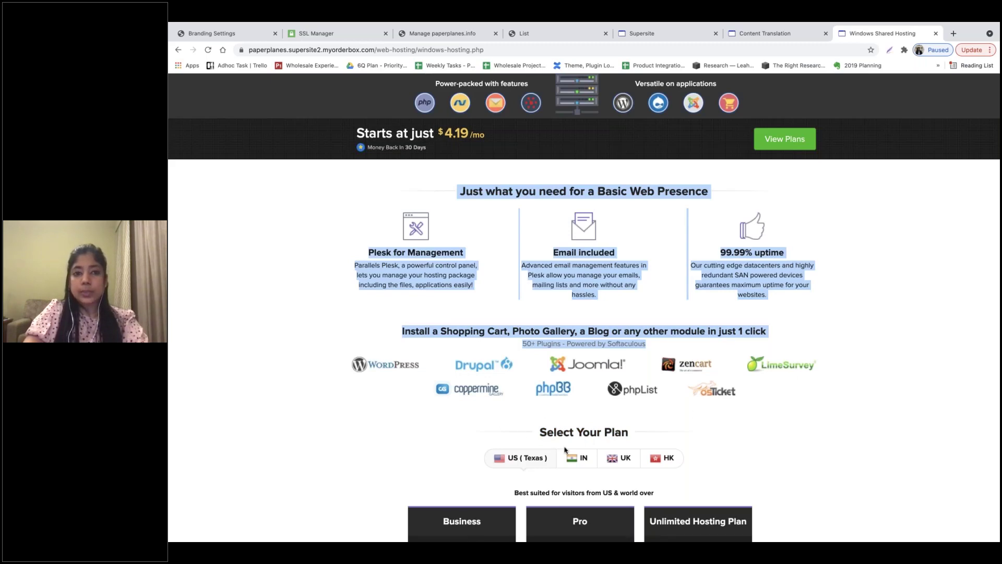
scroll(565, 450, up, 5)
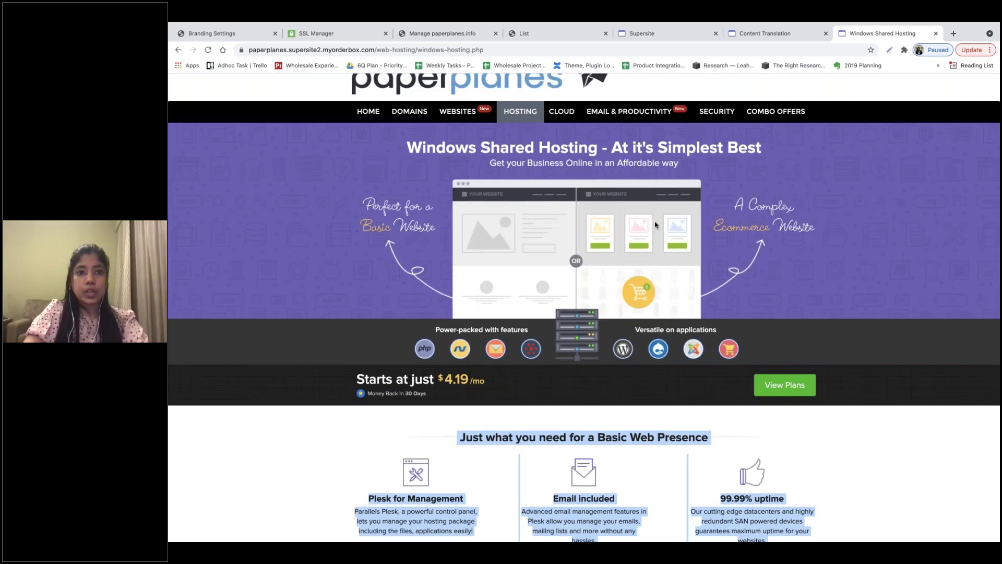
scroll(656, 224, up, 1)
click(433, 35)
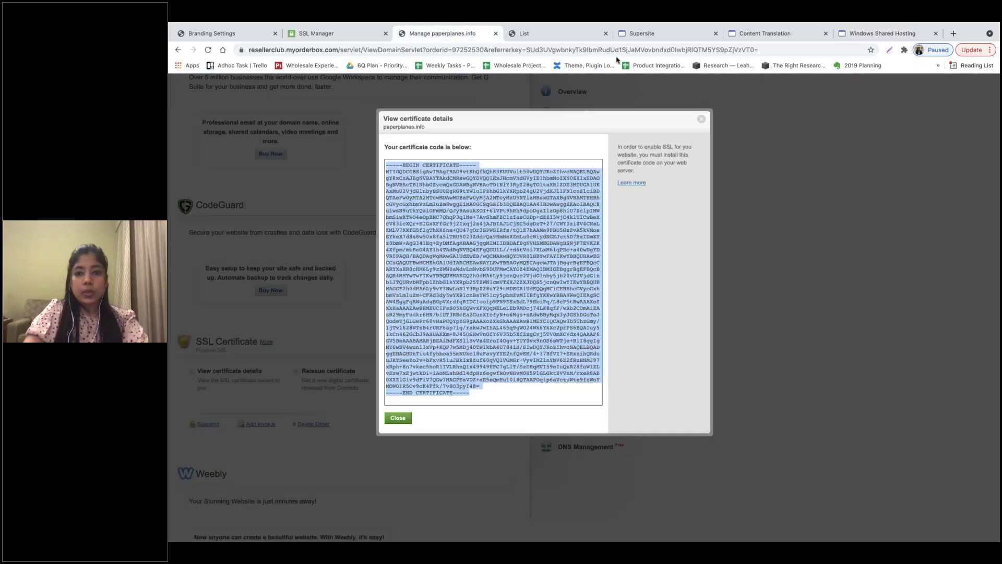
- Switch the Windows hosting plans page editor to the Advanced HTML editor
click(666, 34)
click(730, 35)
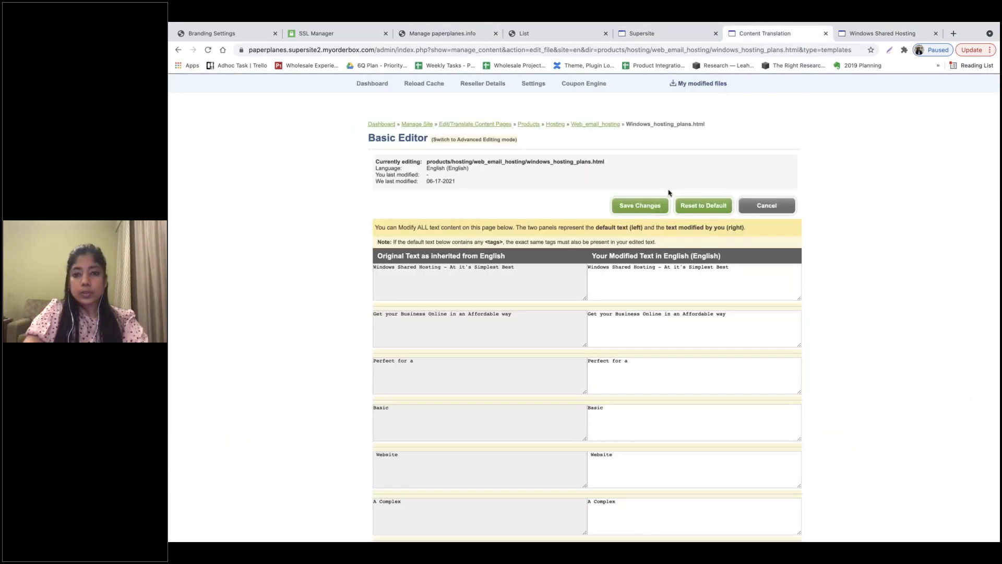
click(473, 141)
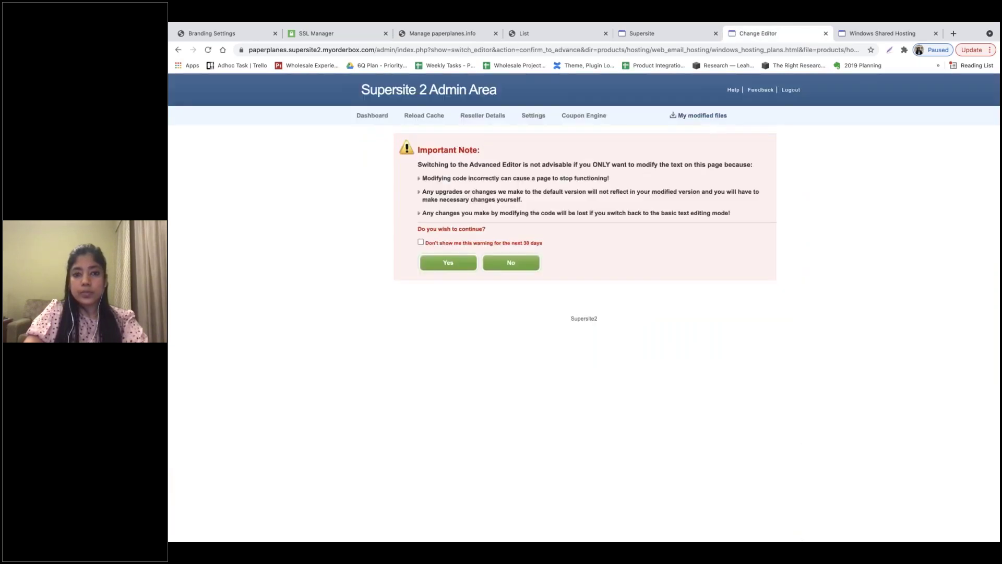
click(441, 263)
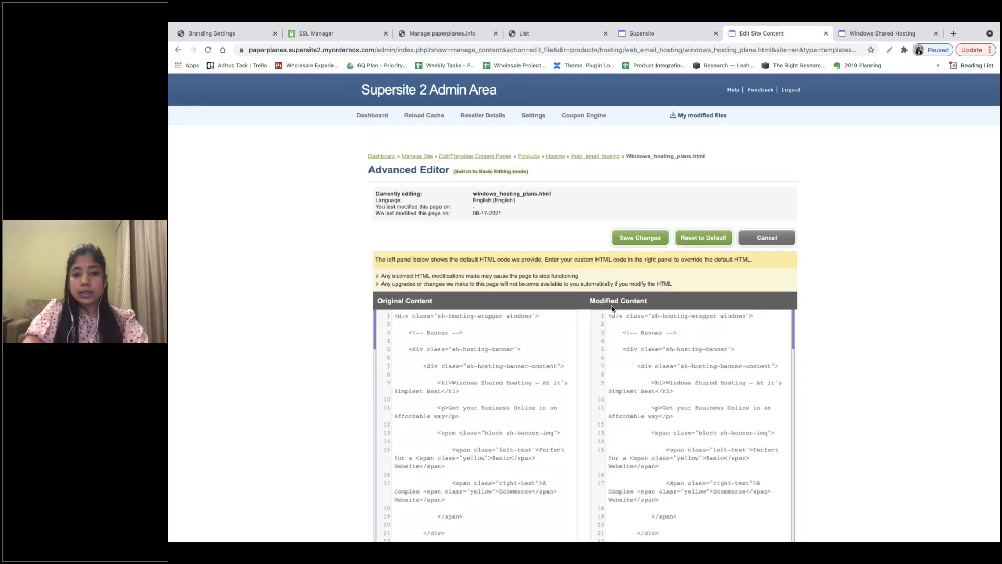
- Delete the sh-hosting-meta block on lines 72–84 and its leftover empty line
scroll(646, 400, down, 4)
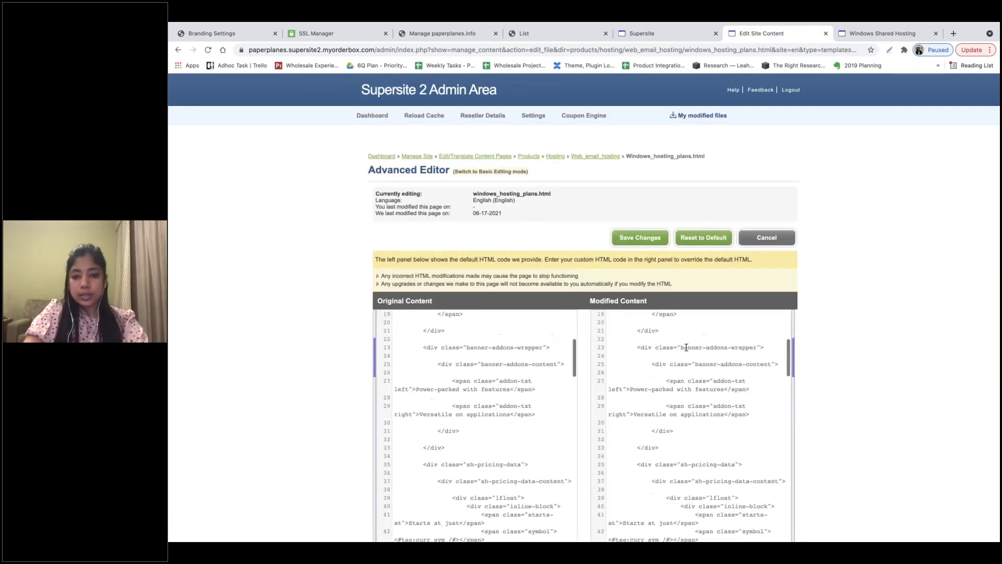
scroll(691, 290, down, 2)
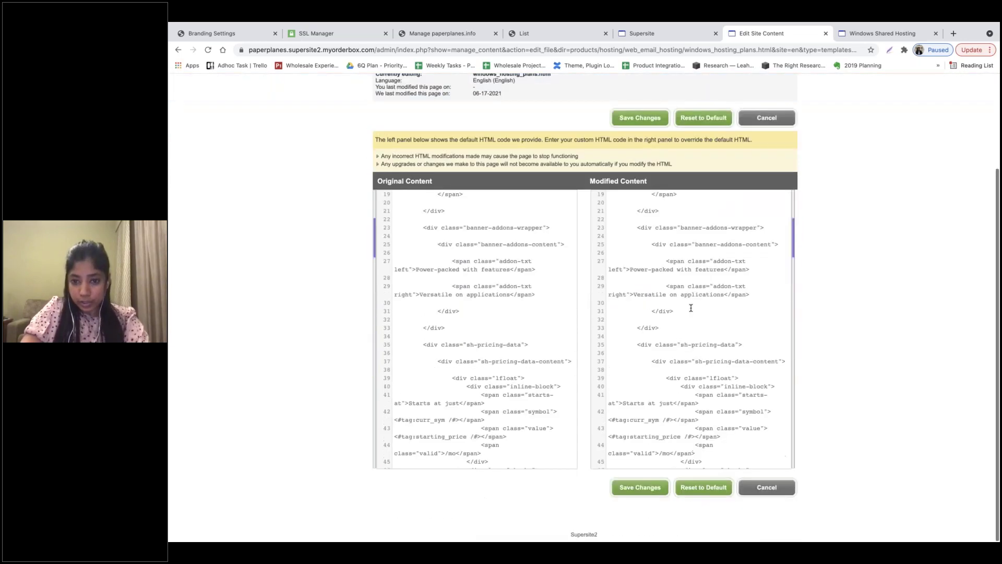
scroll(691, 308, down, 5)
scroll(691, 308, down, 3)
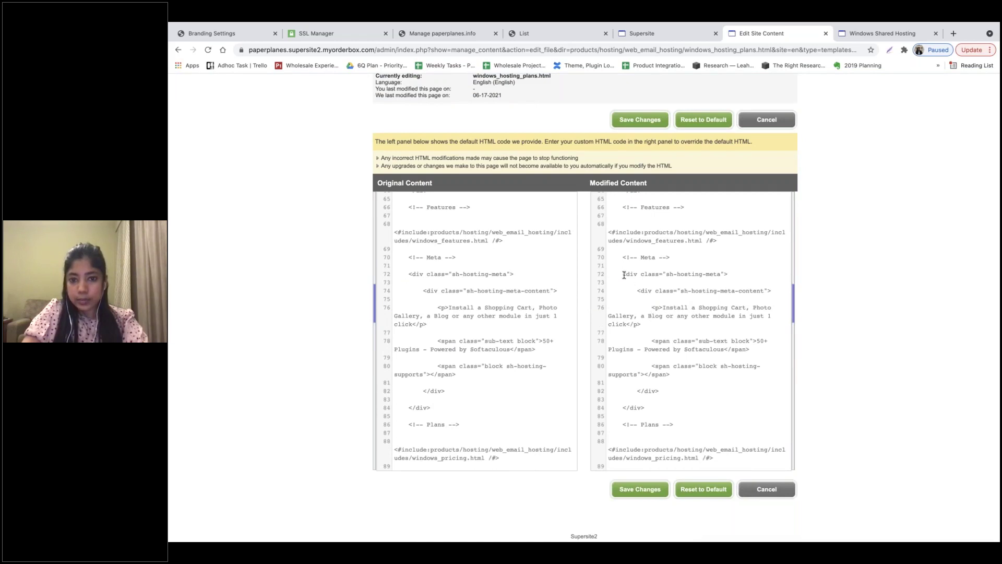
shift+click(655, 407)
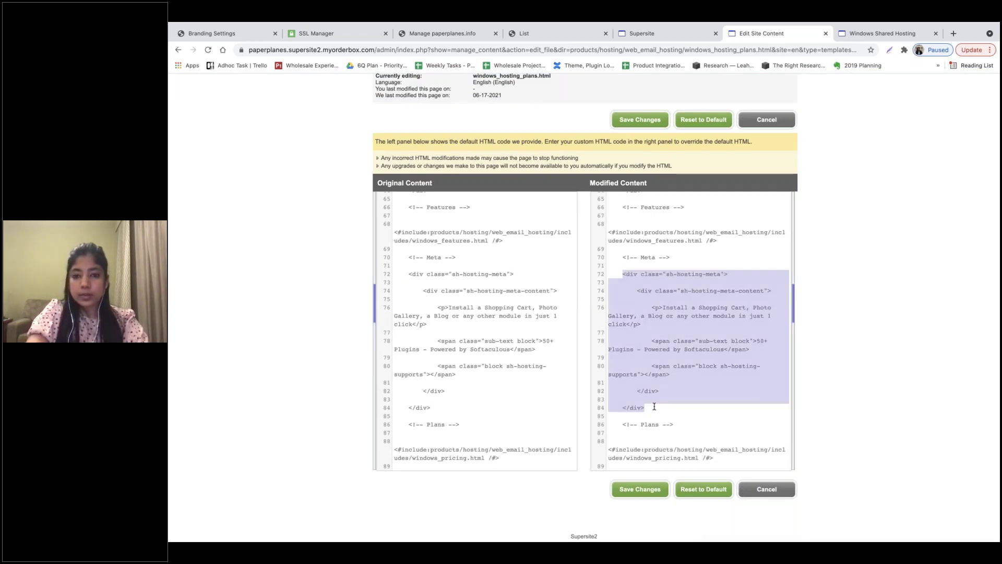
key(BackSpace)
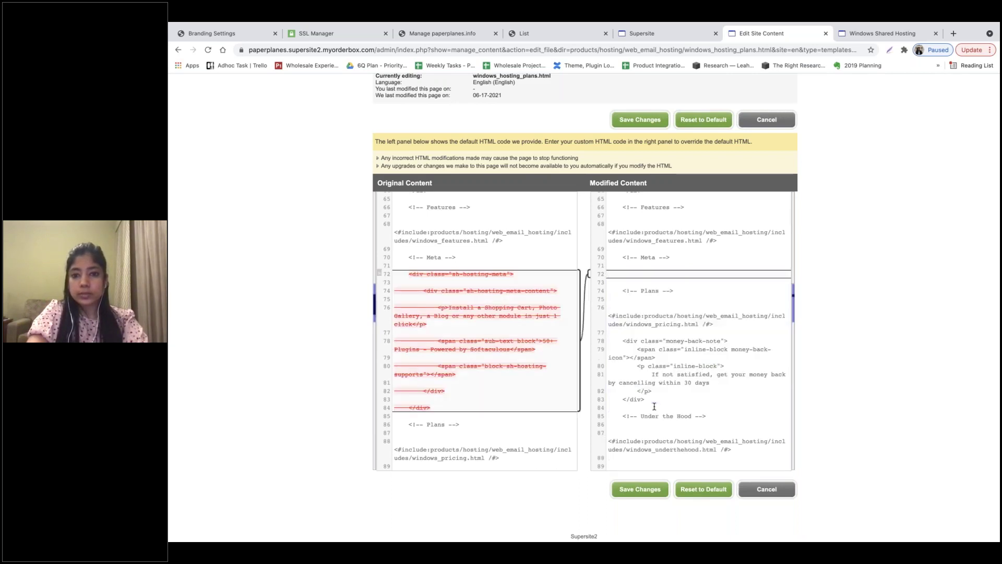
key(BackSpace)
- Delete the windows_features.html include line and save windows_hosting_plans.html
scroll(654, 405, up, 5)
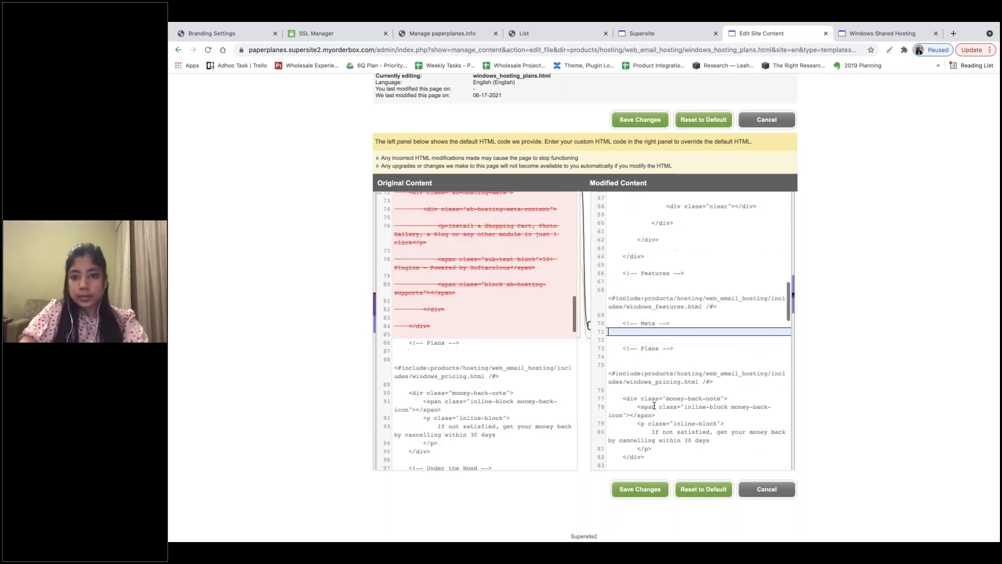
scroll(654, 406, up, 1)
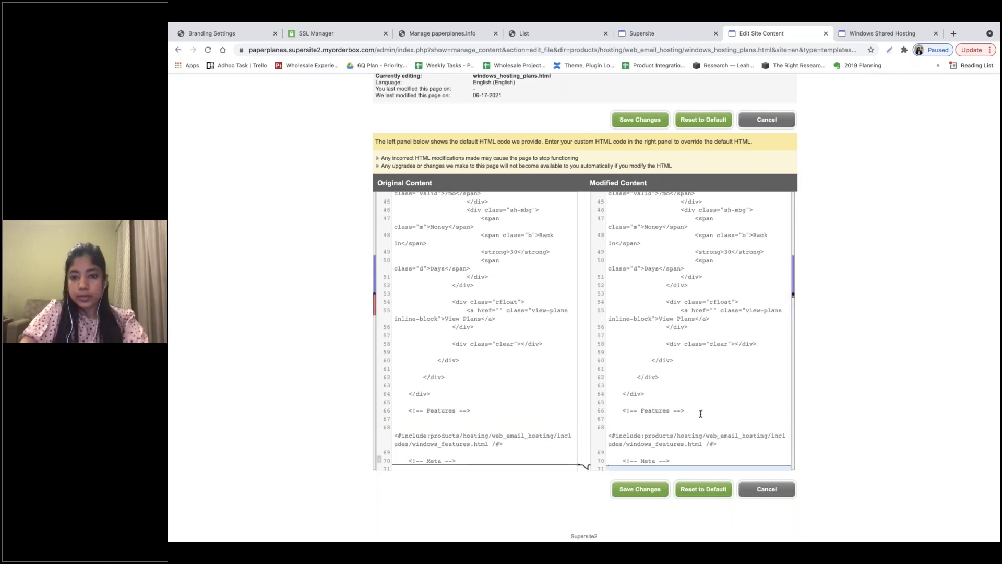
drag(698, 413, 625, 412)
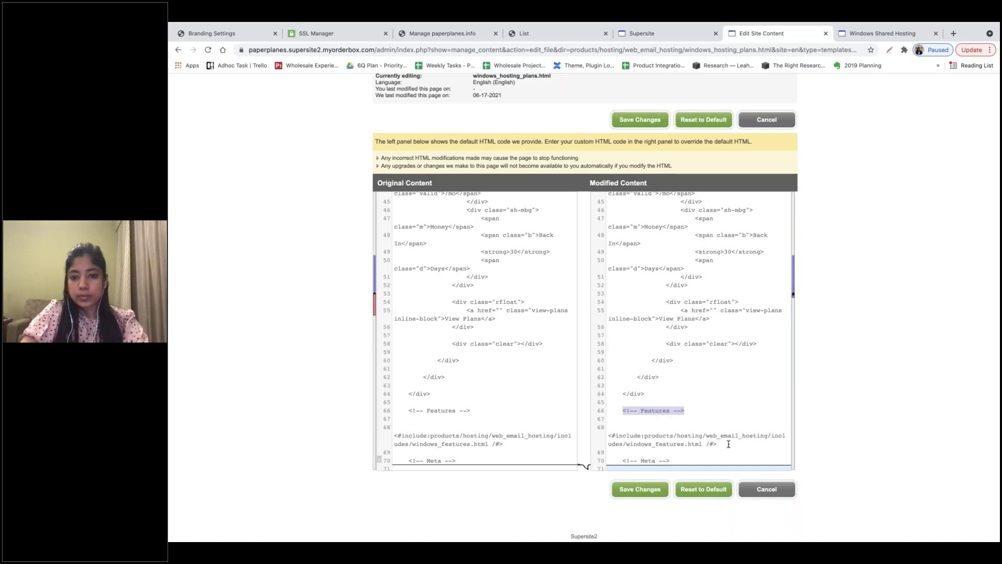
click(644, 417)
drag(718, 444, 606, 435)
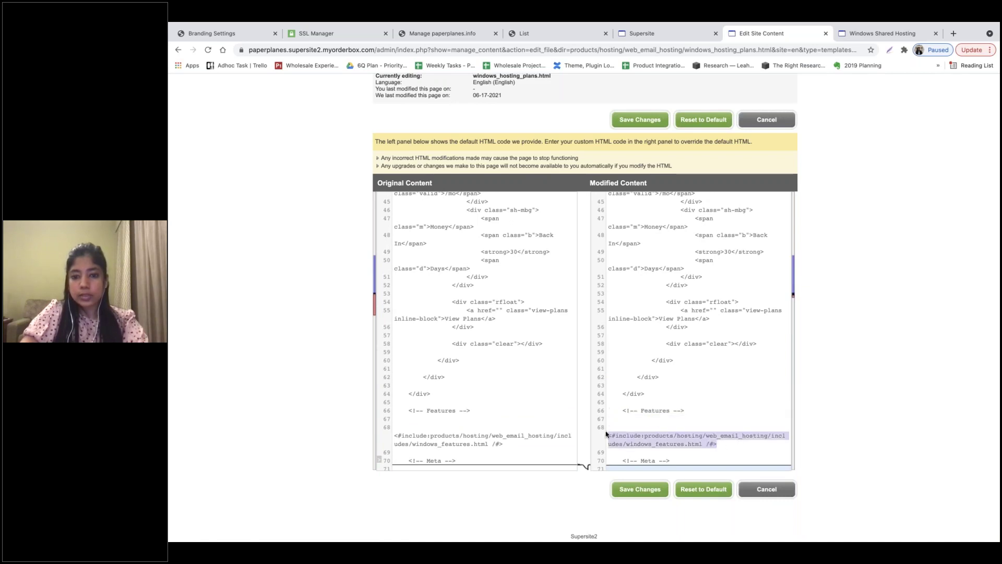
key(BackSpace)
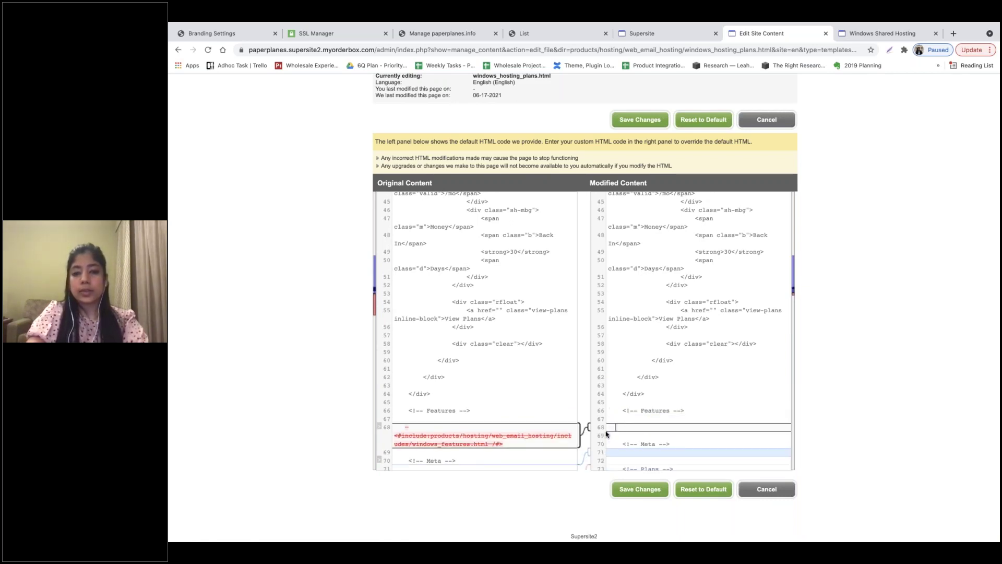
click(640, 489)
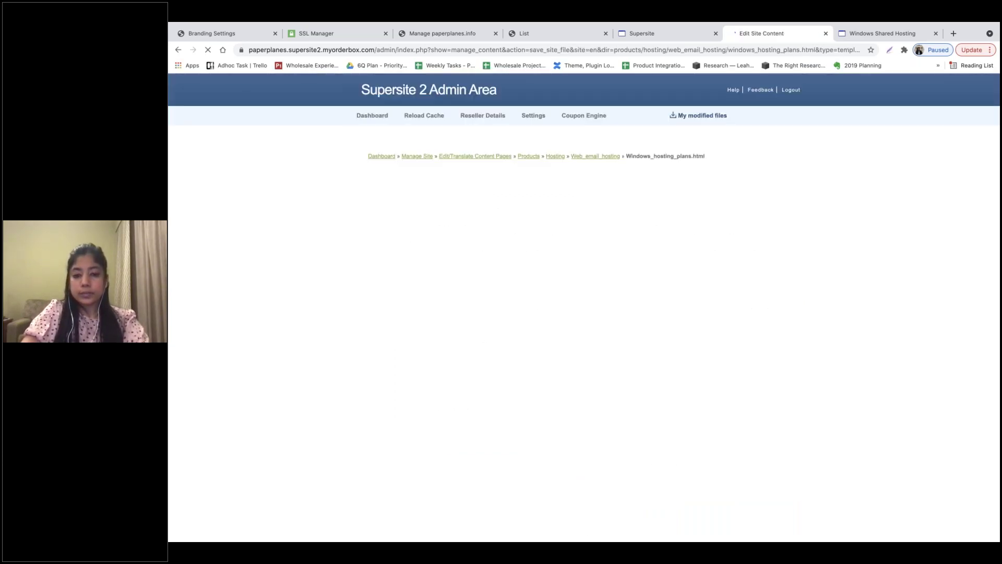
- Reload the live Windows Shared Hosting page and scroll through it to verify the removals
click(854, 35)
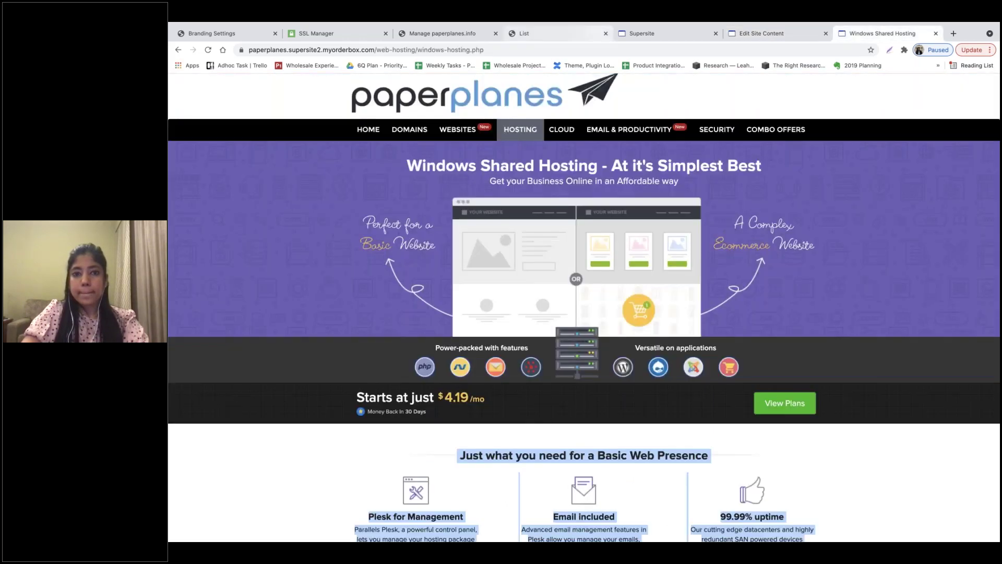
key(super+r)
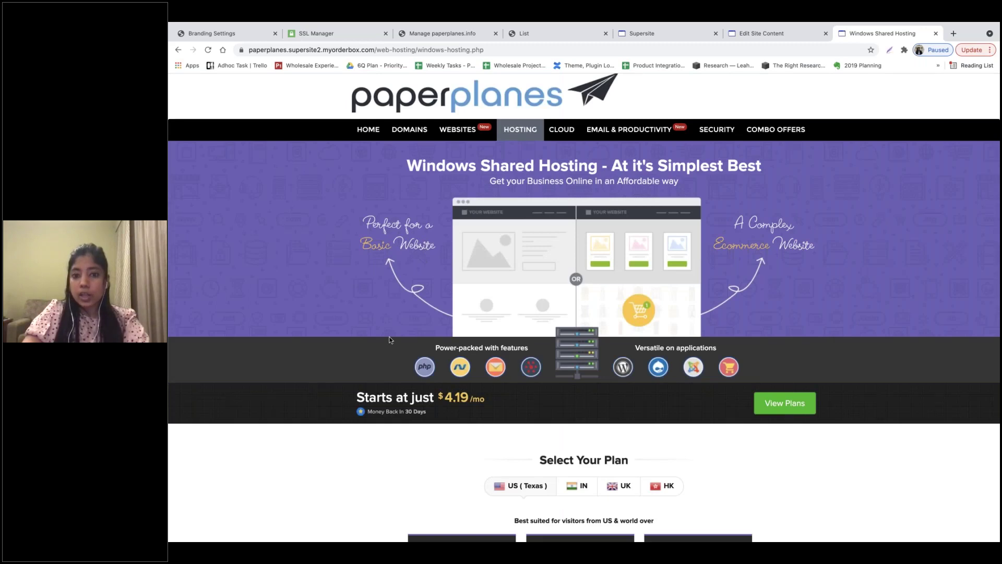
scroll(389, 340, down, 6)
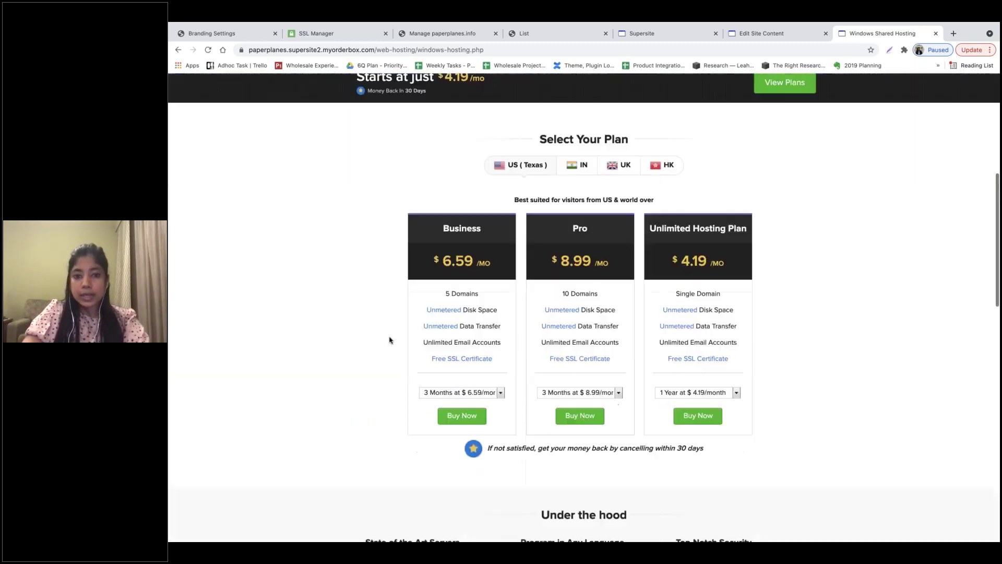
scroll(389, 340, up, 3)
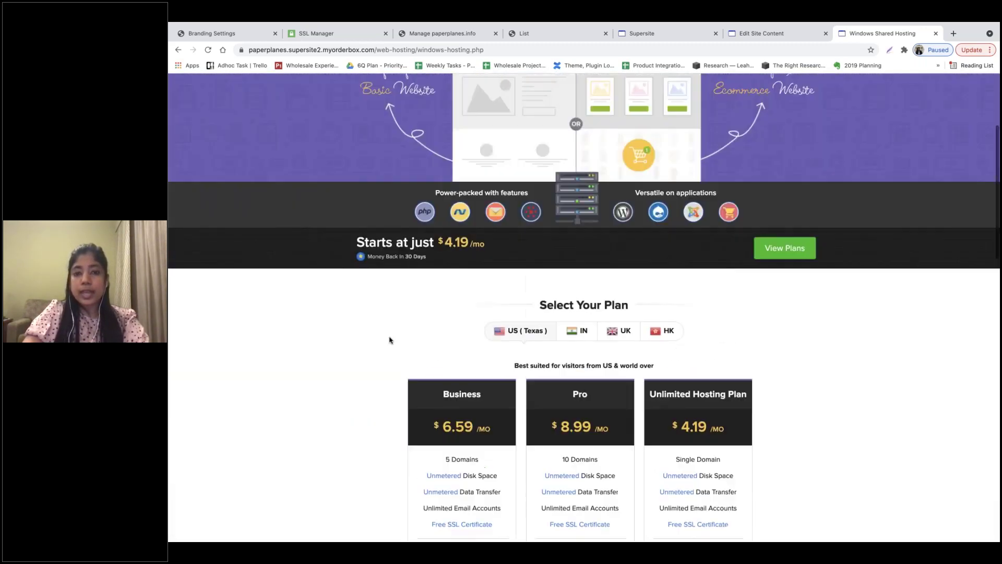
scroll(397, 350, up, 1)
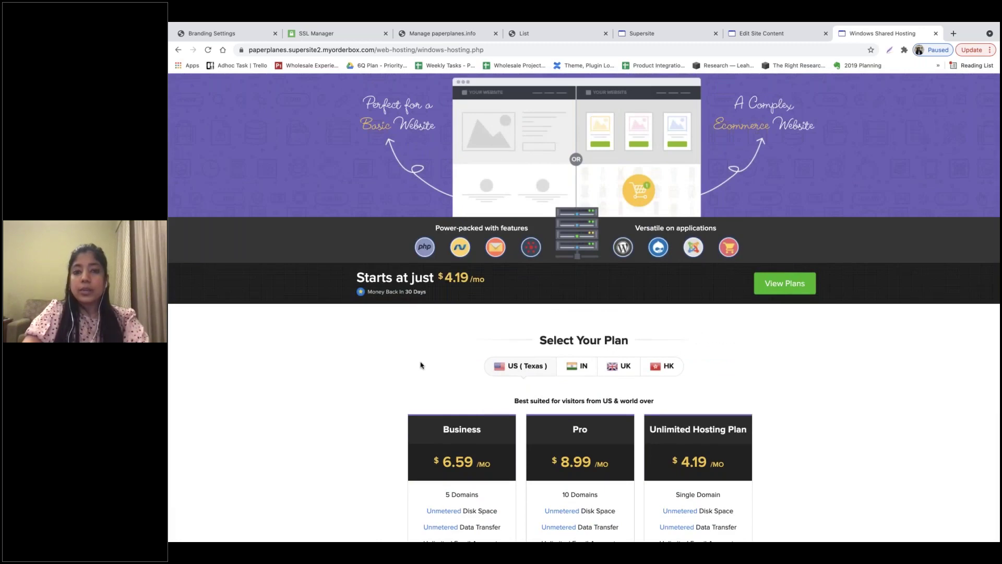
scroll(421, 365, up, 2)
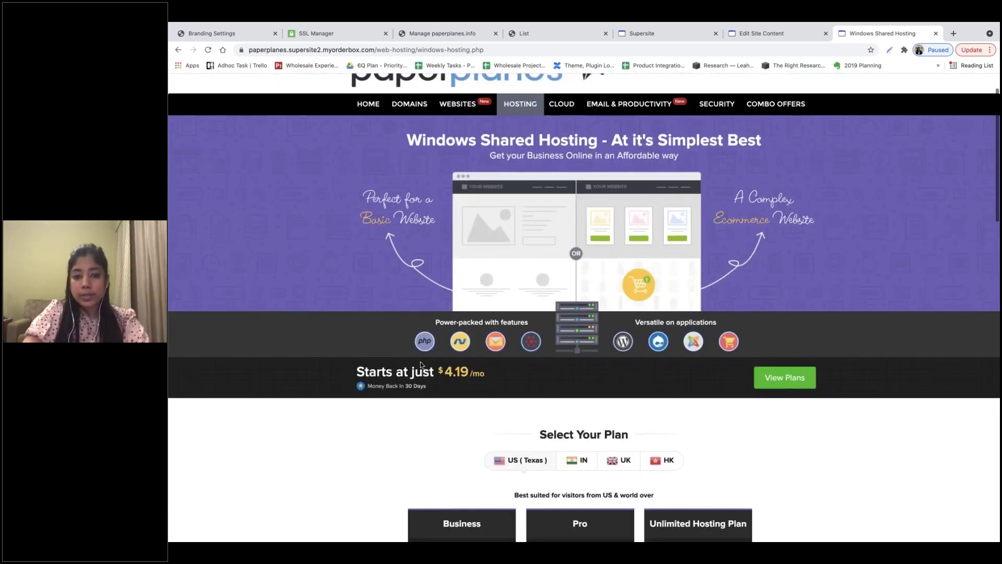
scroll(420, 364, up, 1)
scroll(421, 365, down, 9)
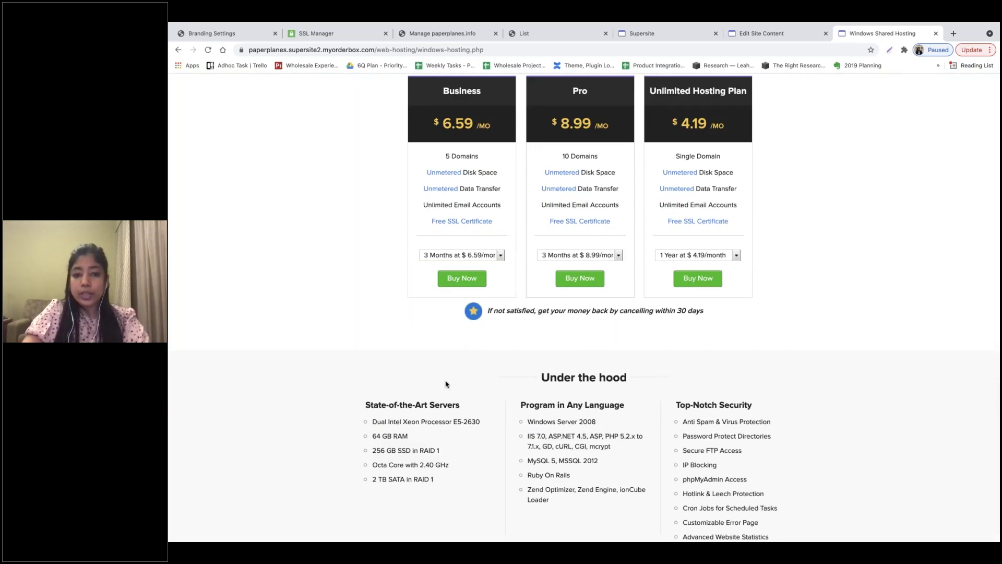
scroll(446, 384, down, 2)
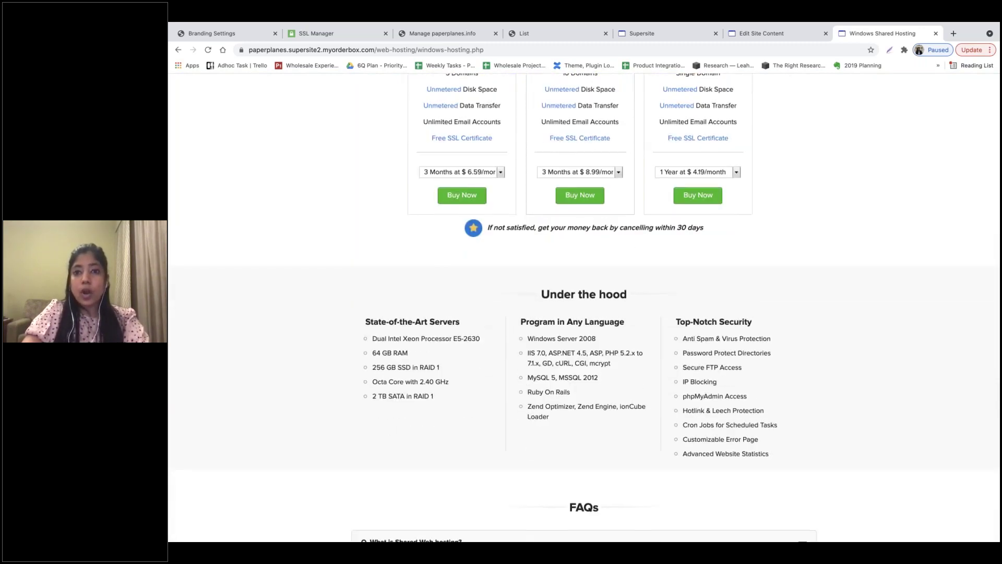
- Recheck the live hosting page, then close the extra Supersite homepage tab
click(764, 38)
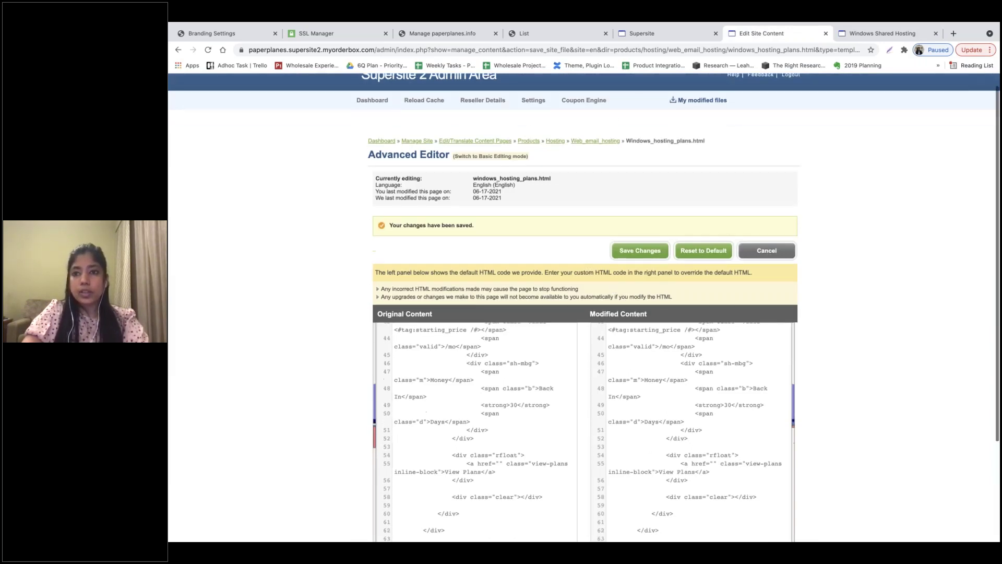
key(ctrl+Tab)
scroll(584, 308, up, 10)
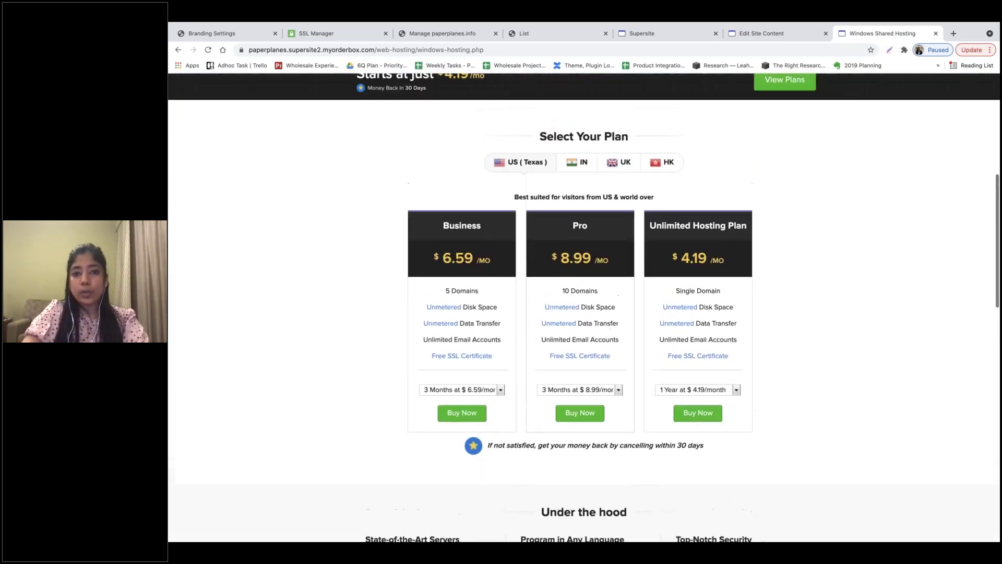
scroll(608, 258, up, 3)
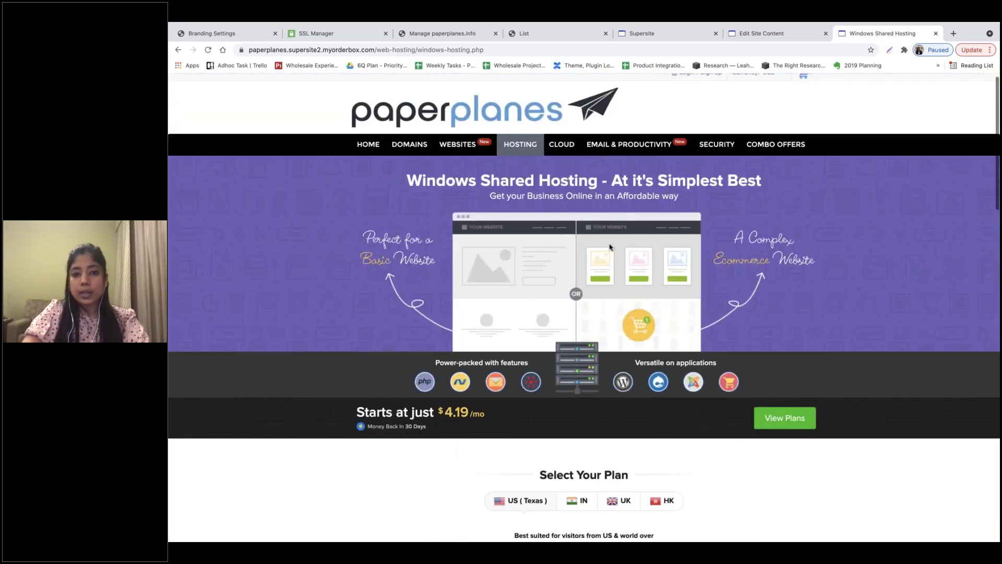
scroll(608, 258, down, 5)
scroll(607, 258, down, 3)
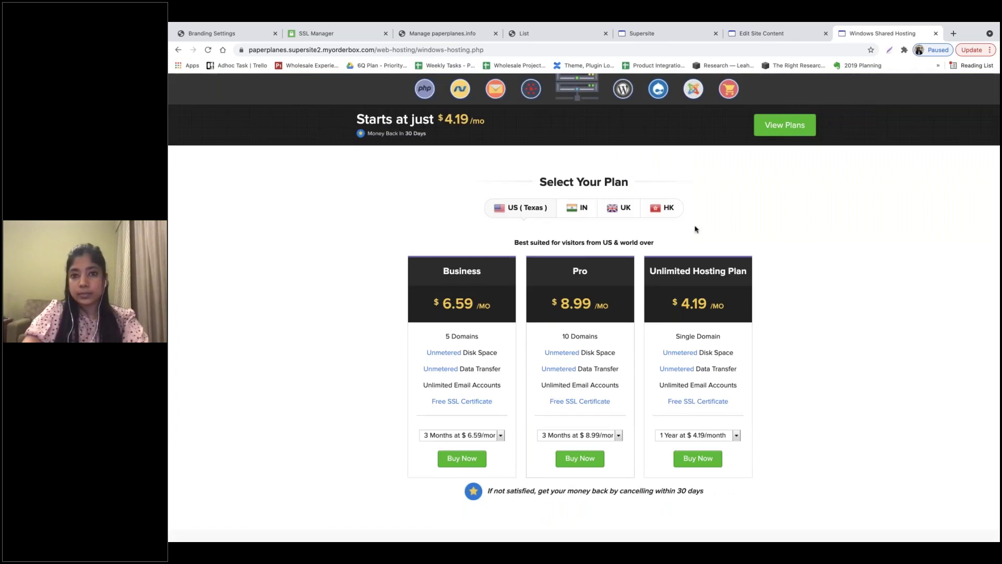
click(746, 36)
click(705, 34)
click(715, 34)
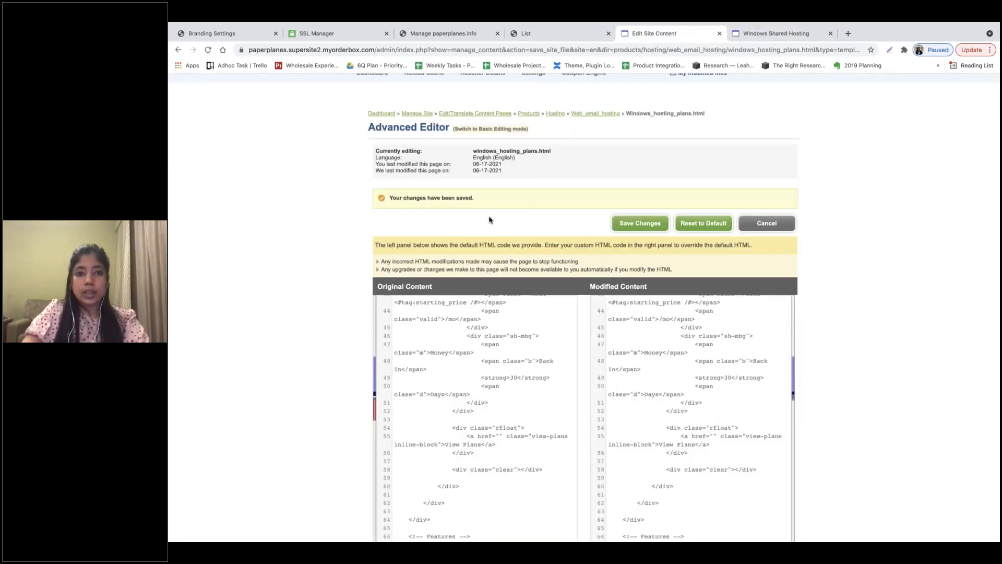
- Return to Manage Site and open Edit Content under Edit/Translate Website Content
scroll(490, 220, up, 2)
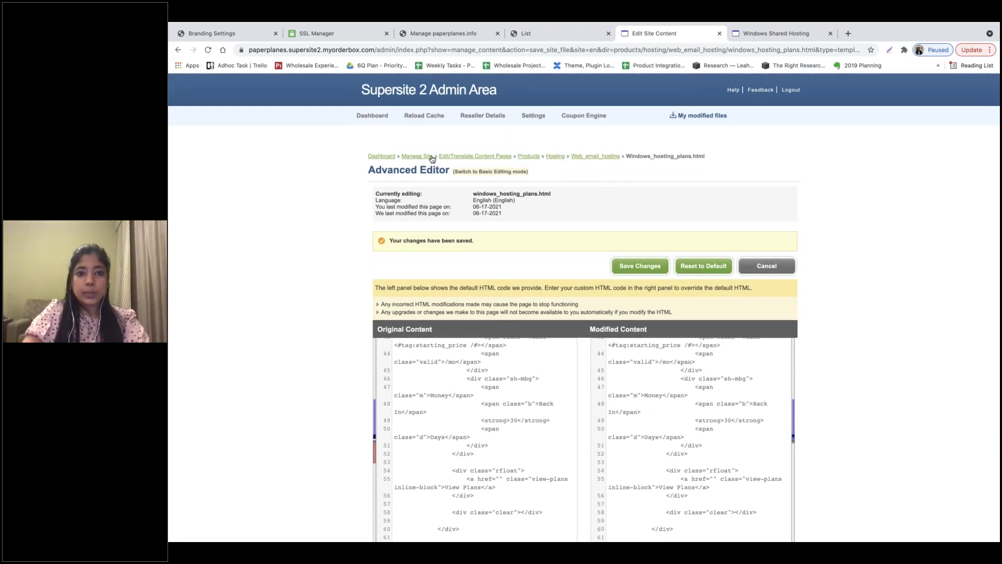
click(412, 157)
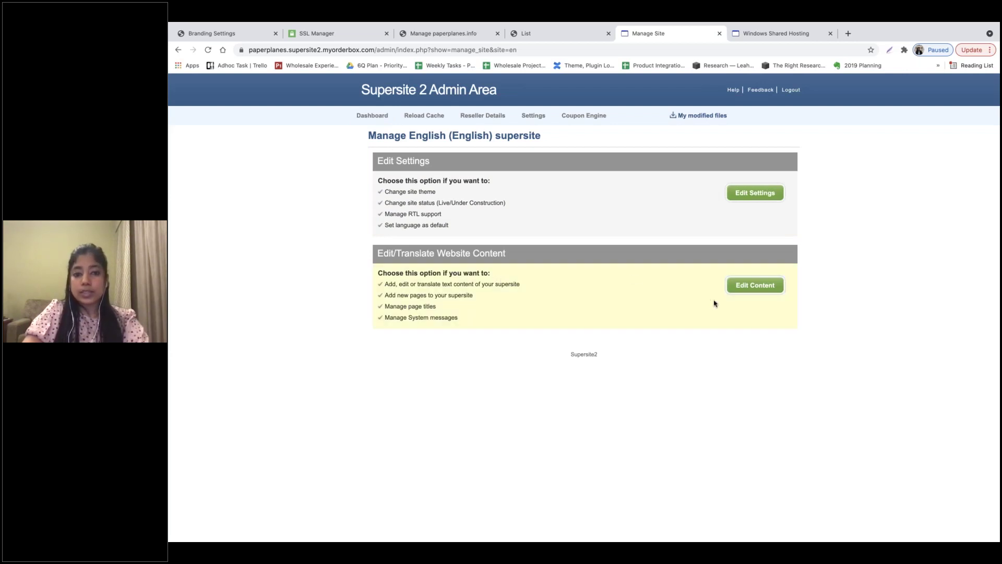
click(750, 290)
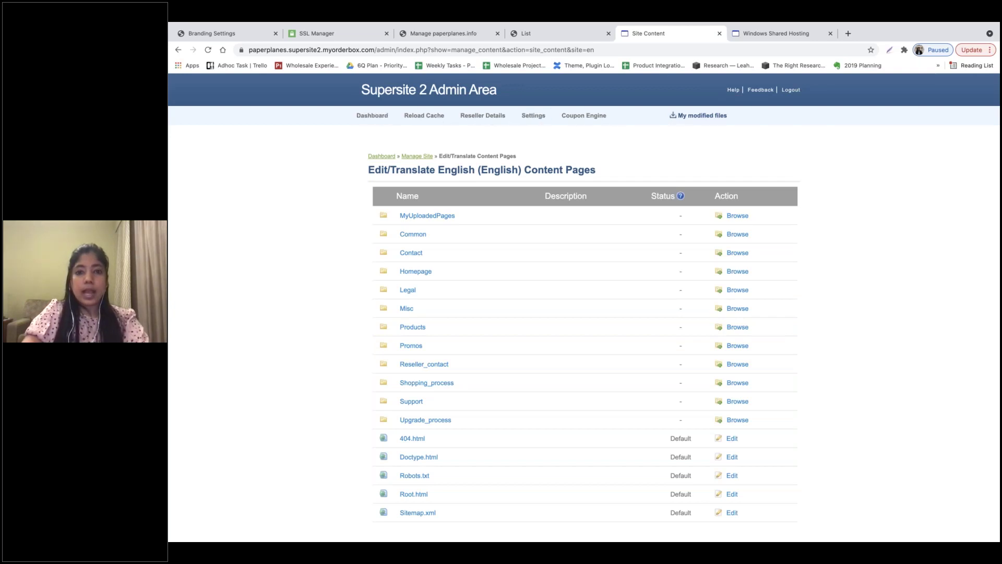
- Glance at the live hosting page, then browse the Common, Header and Includes content folders
click(773, 34)
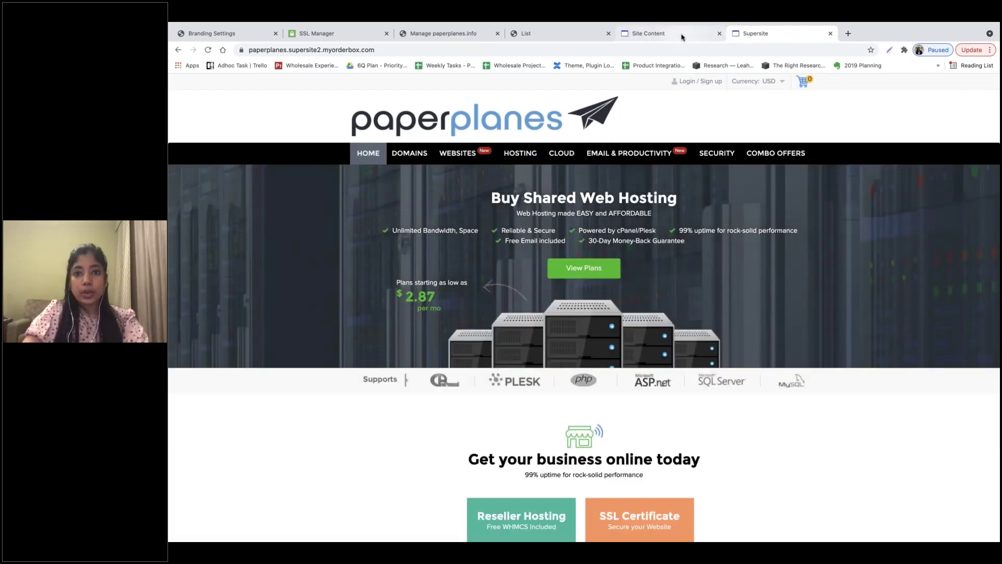
click(684, 39)
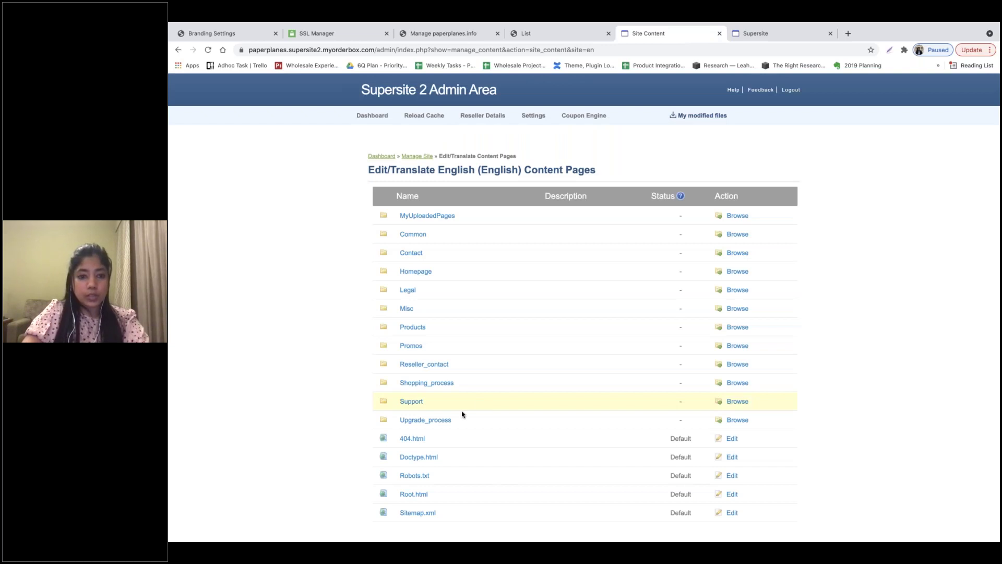
click(410, 235)
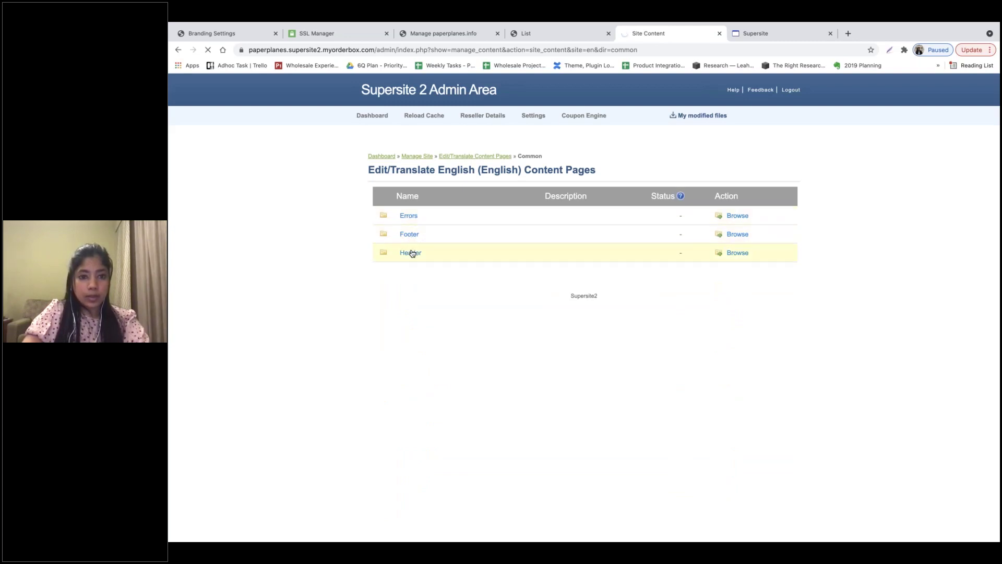
click(412, 254)
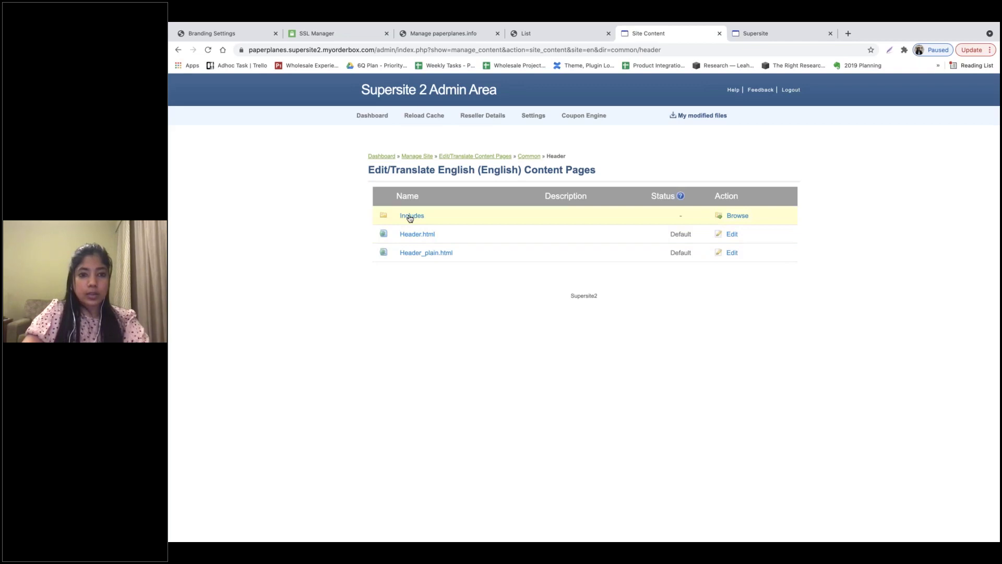
click(410, 218)
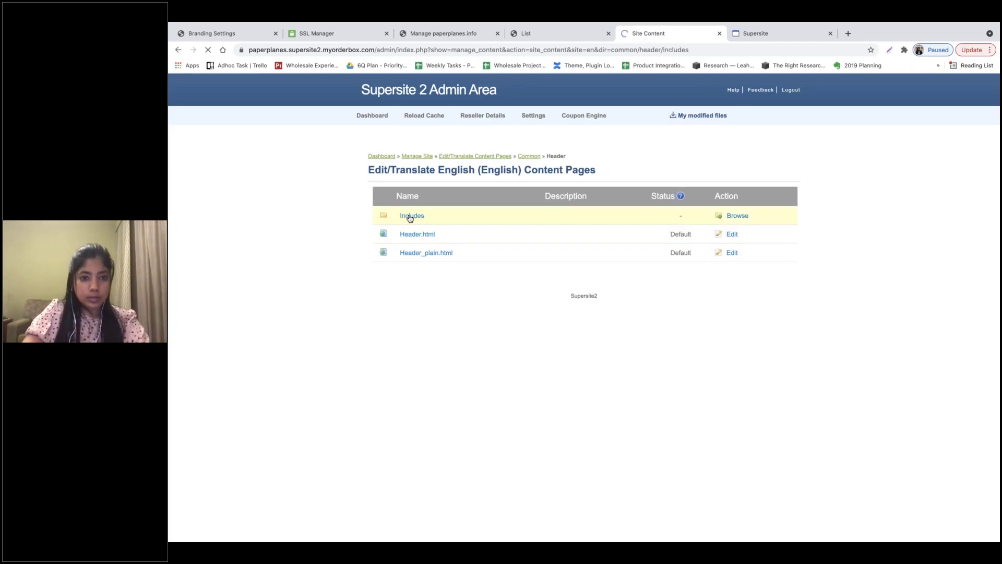
click(524, 158)
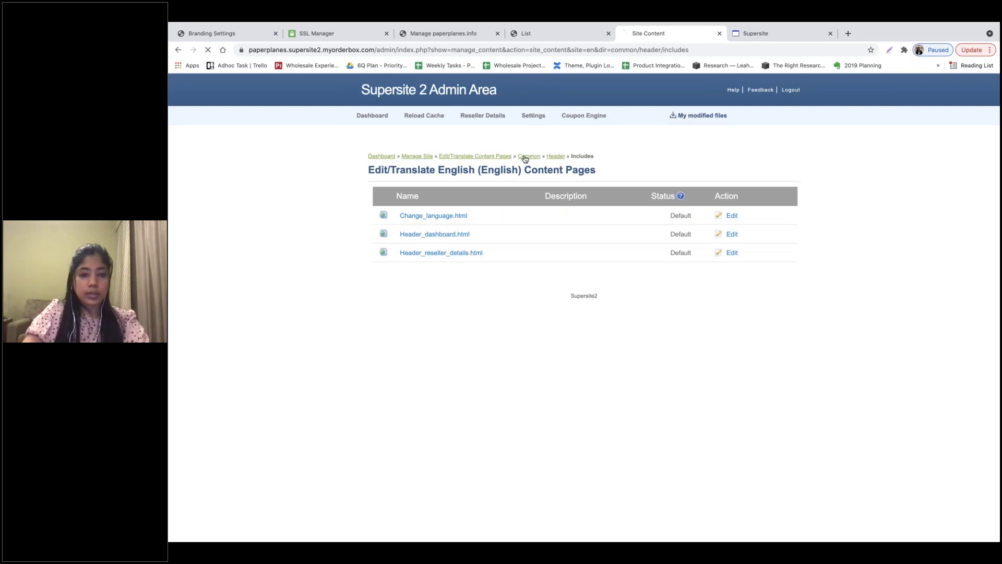
click(475, 156)
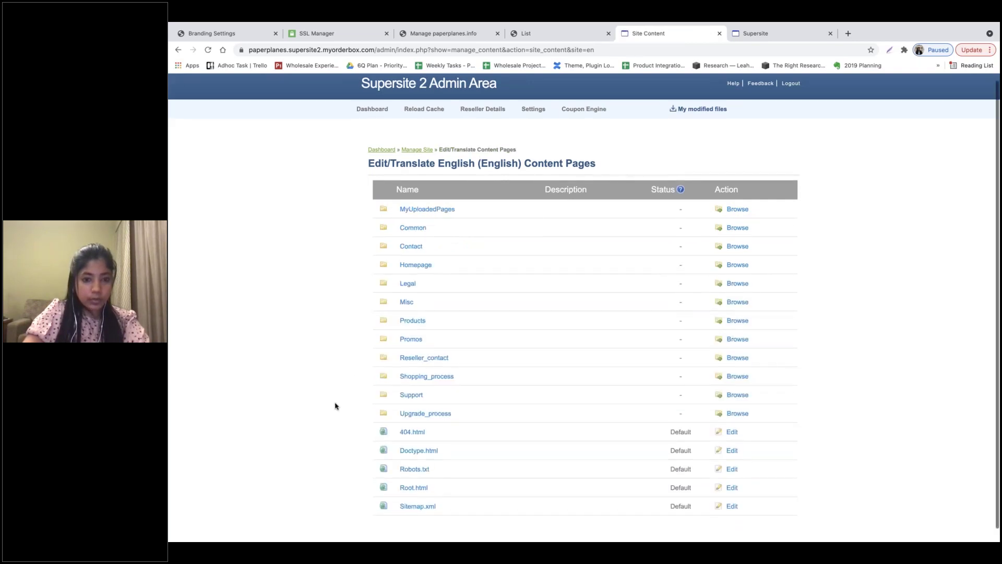
- Open page_titles.txt from the Misc content folder
scroll(335, 406, down, 1)
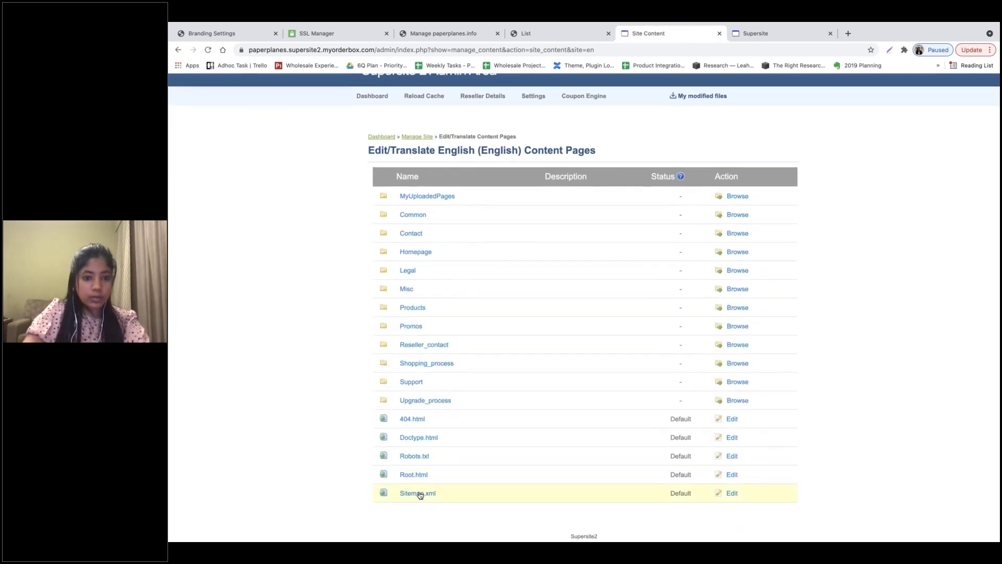
click(406, 289)
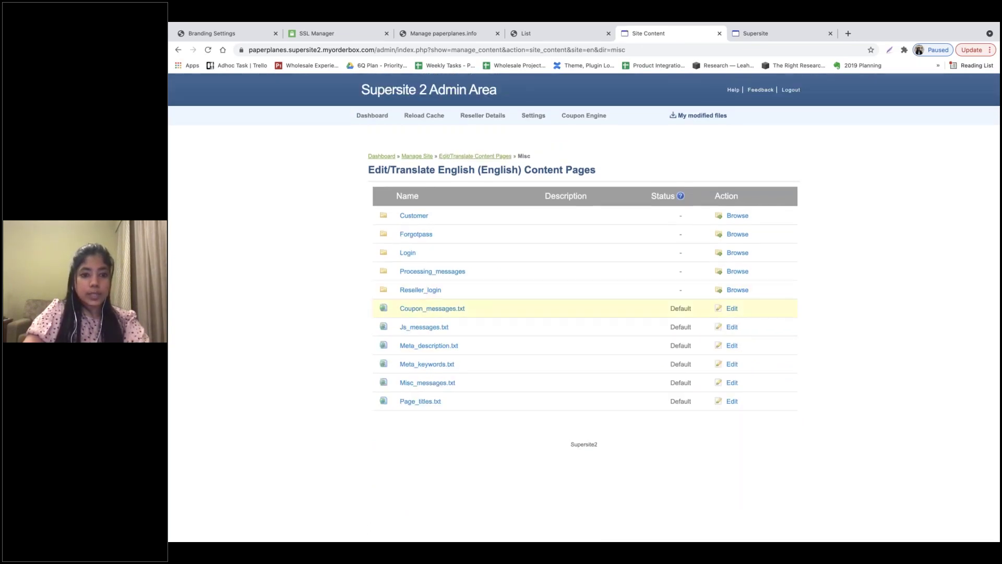
click(409, 402)
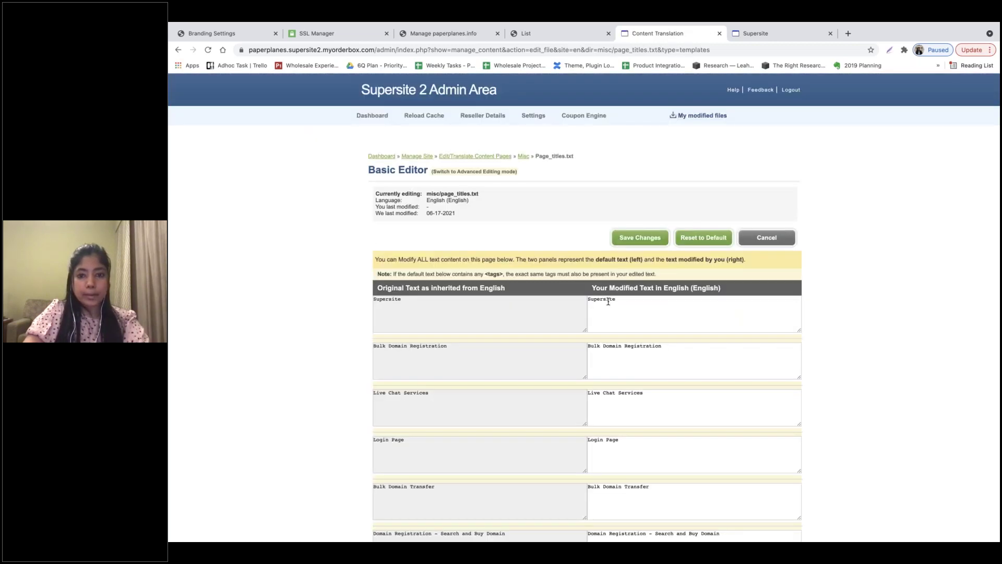
- Replace the 'Supersite' page title with 'PaperPlanes Ltd' and save page_titles.txt
double_click(605, 300)
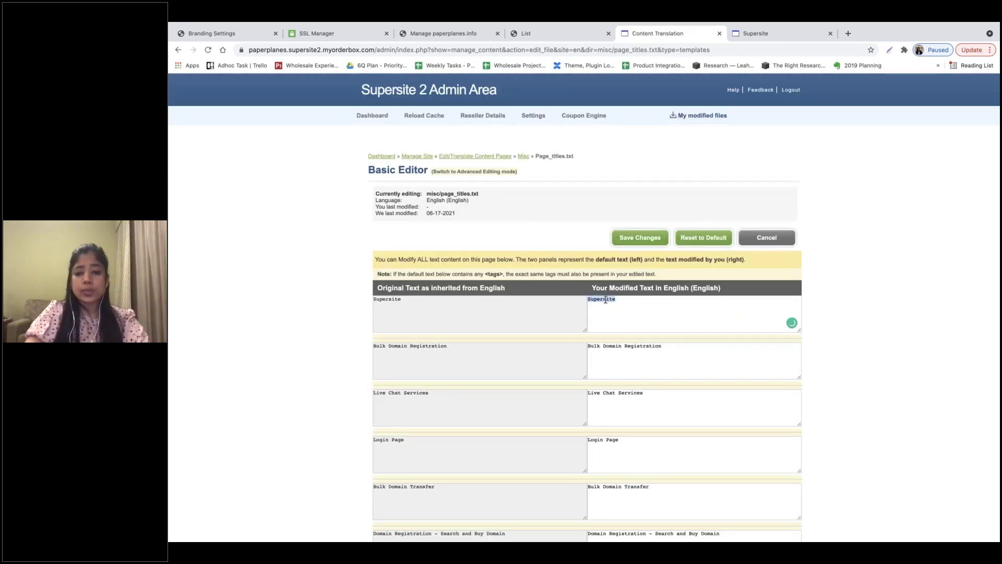
text(Pa)
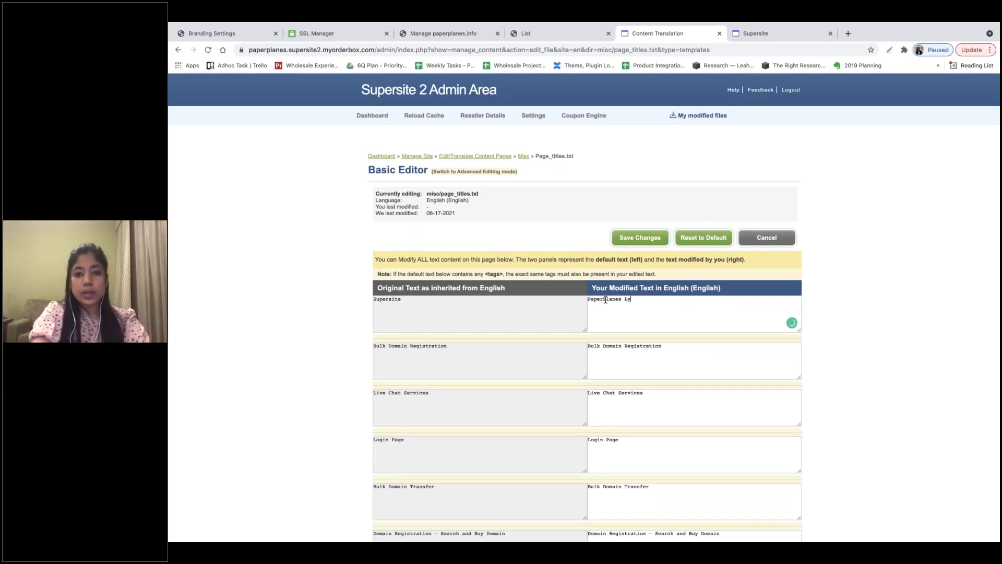
text(perPlanes Ltd)
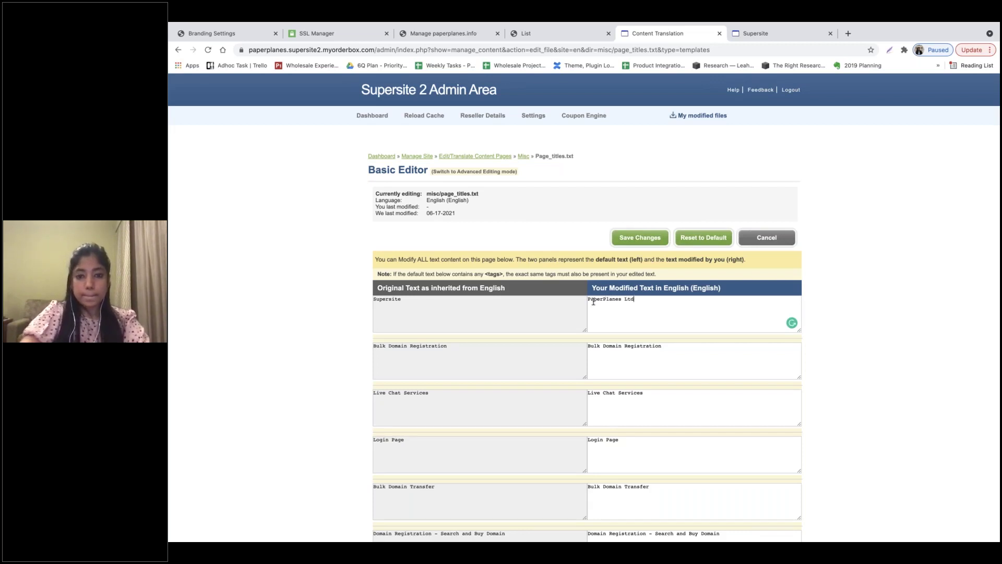
scroll(611, 388, down, 5)
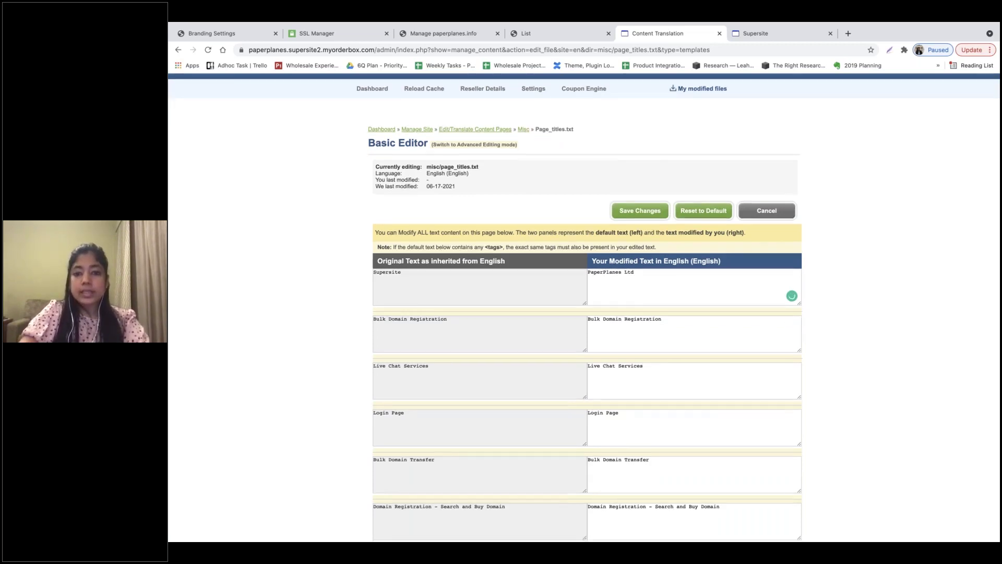
scroll(611, 388, up, 5)
scroll(610, 388, down, 3)
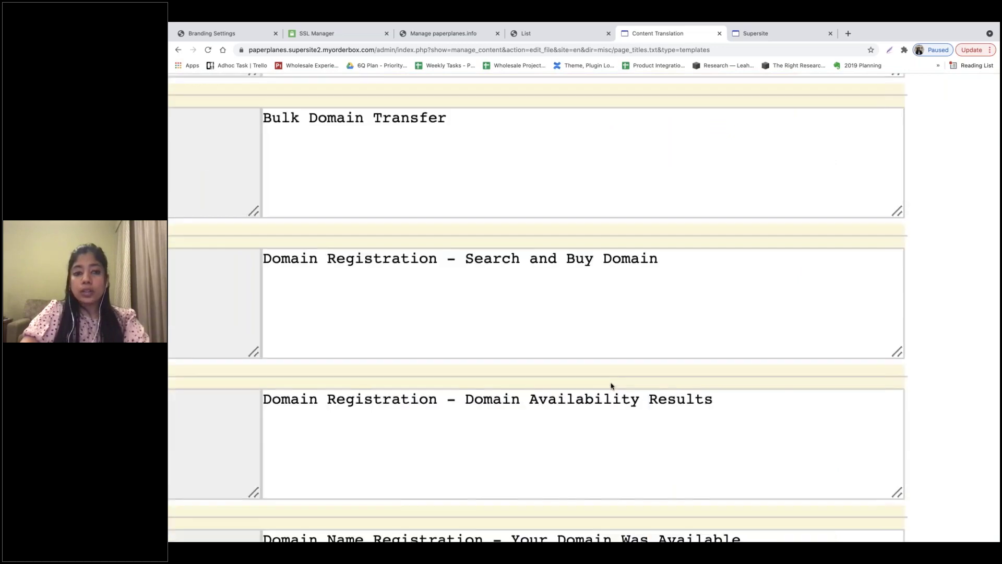
scroll(611, 384, down, 5)
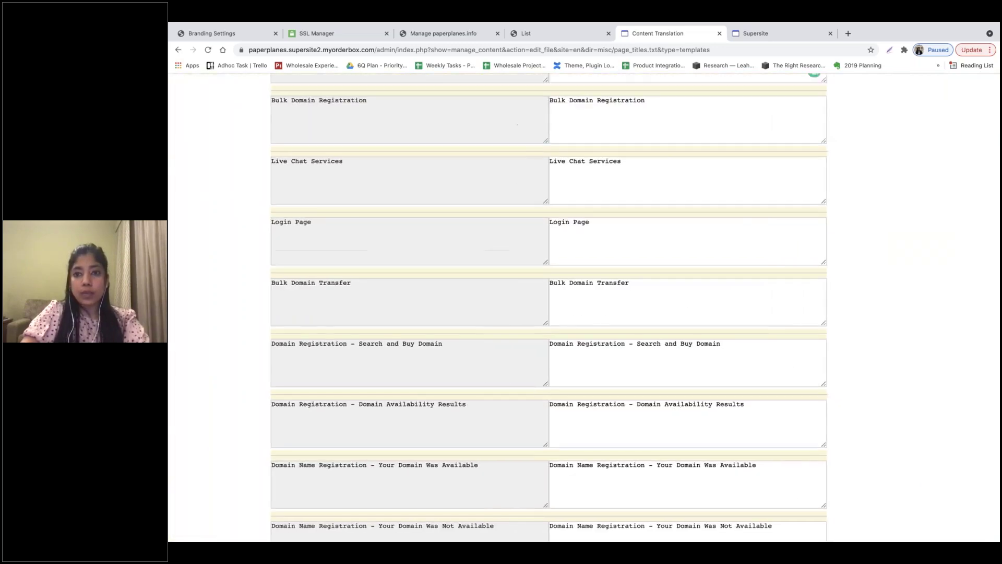
scroll(611, 388, up, 6)
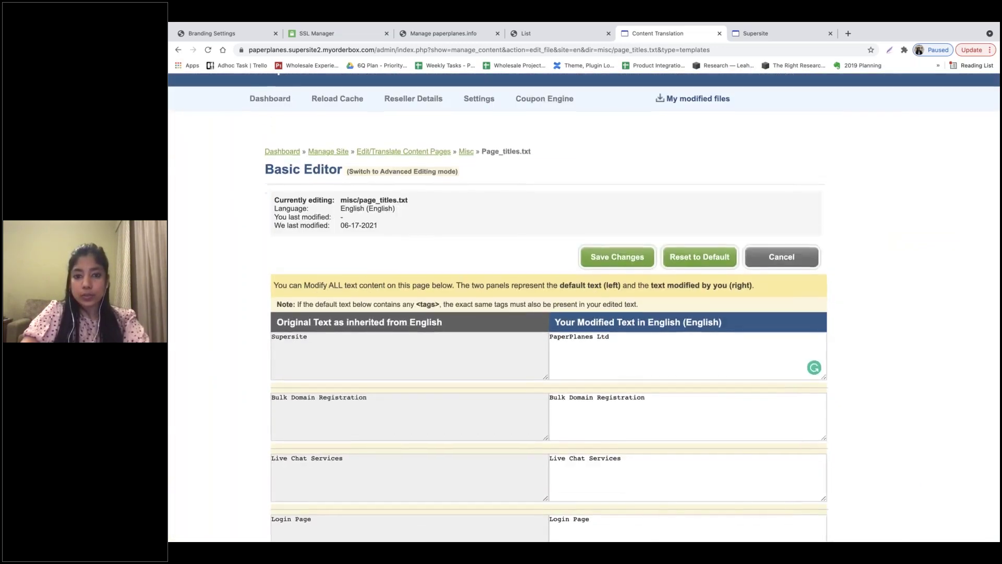
scroll(584, 303, down, 8)
scroll(548, 308, down, 5)
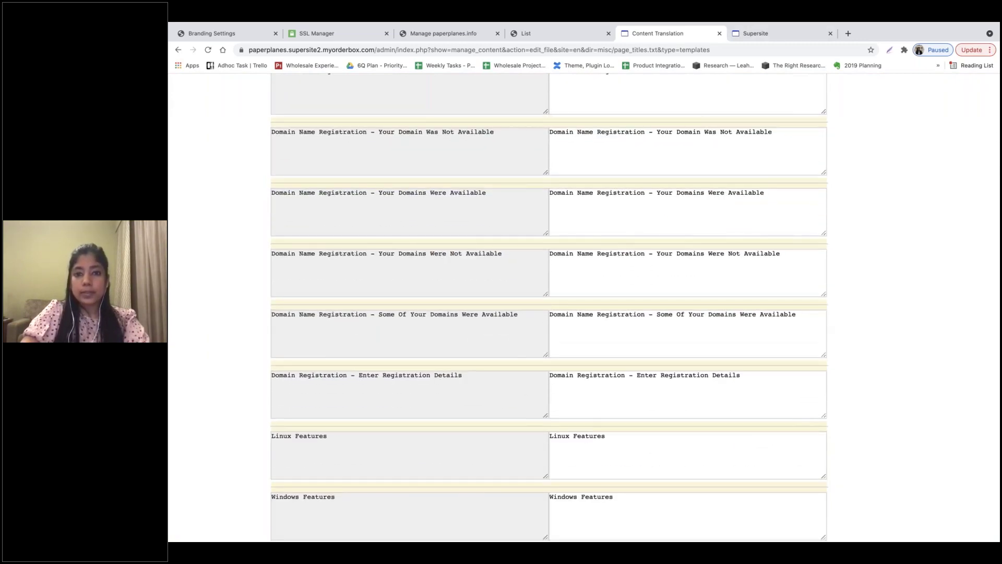
scroll(548, 308, down, 15)
scroll(548, 308, down, 10)
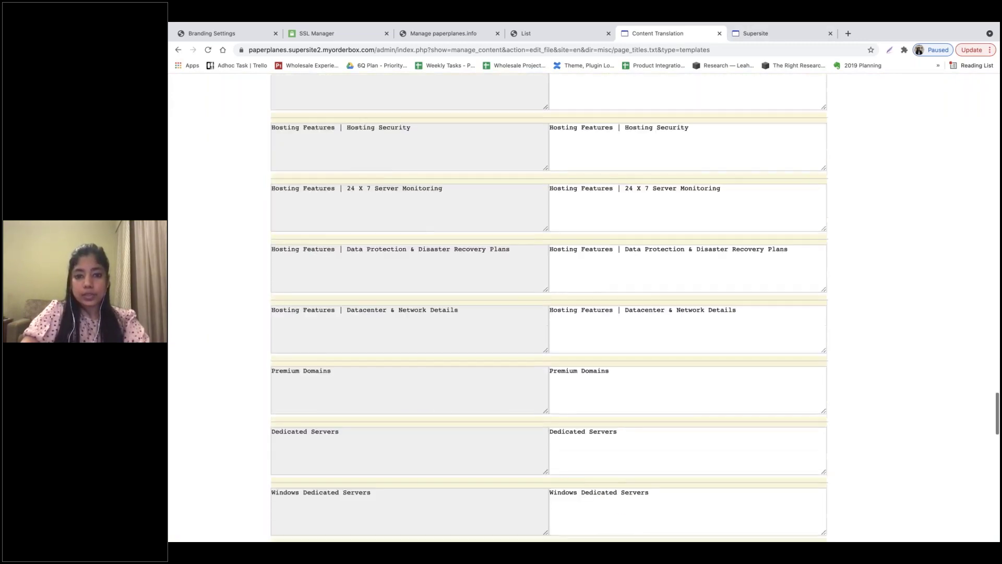
scroll(997, 409, down, 15)
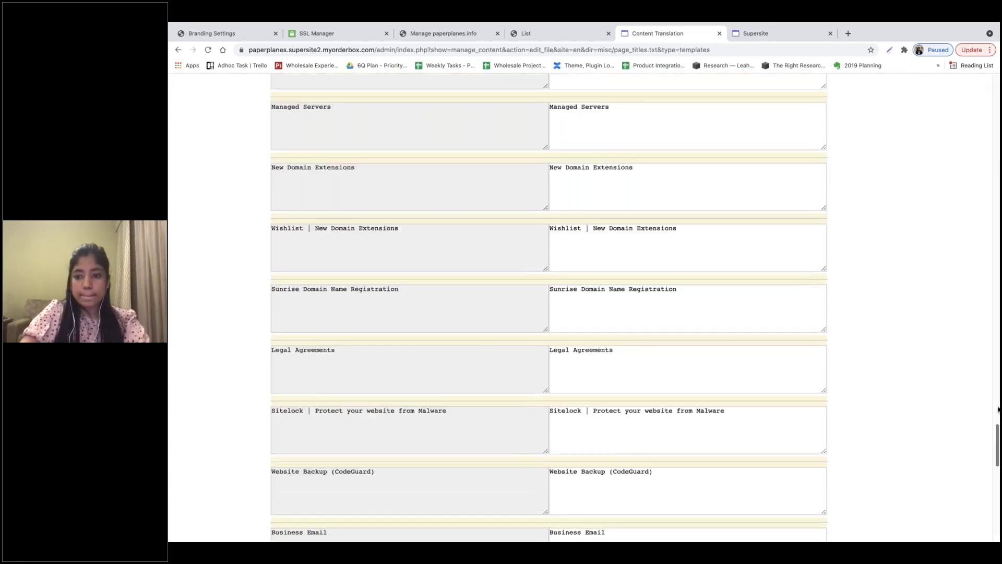
click(589, 478)
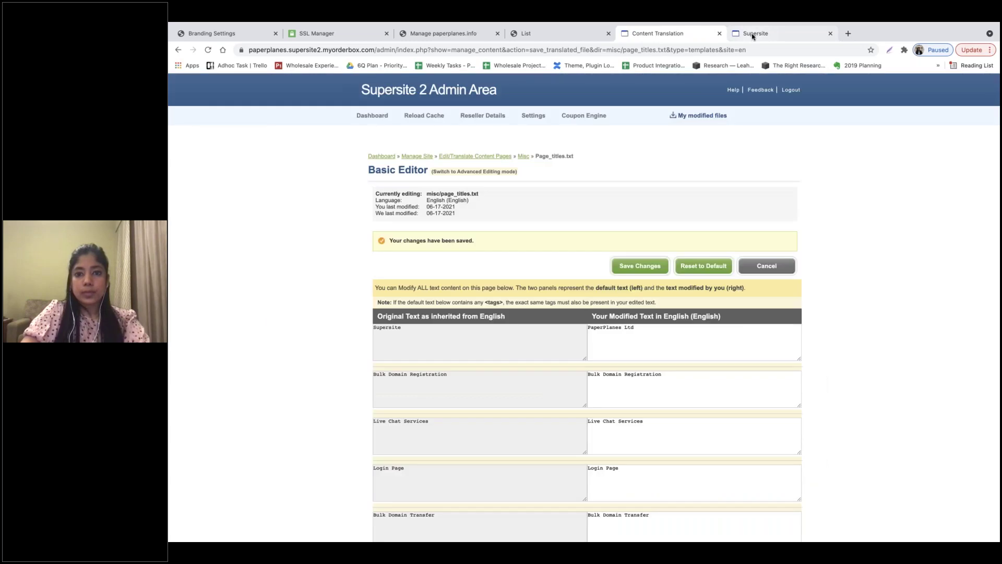
- View the storefront to confirm the PaperPlanes Ltd title, then go to the admin Dashboard
click(753, 34)
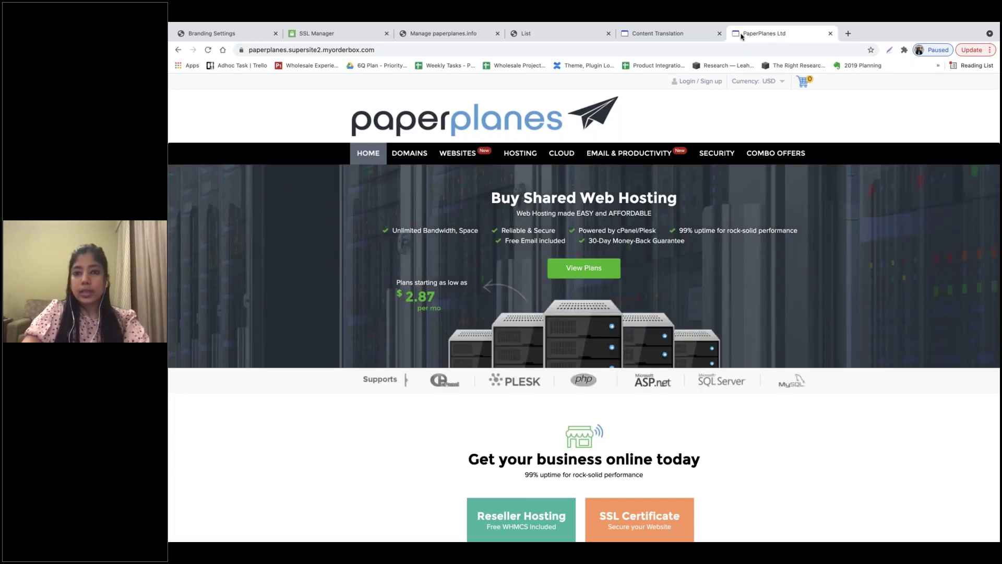
click(670, 36)
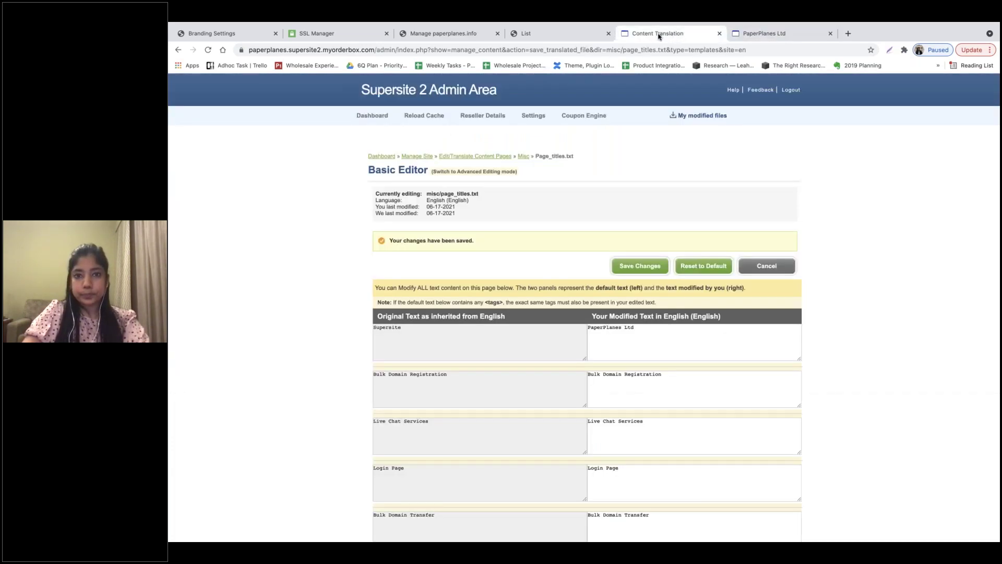
click(372, 116)
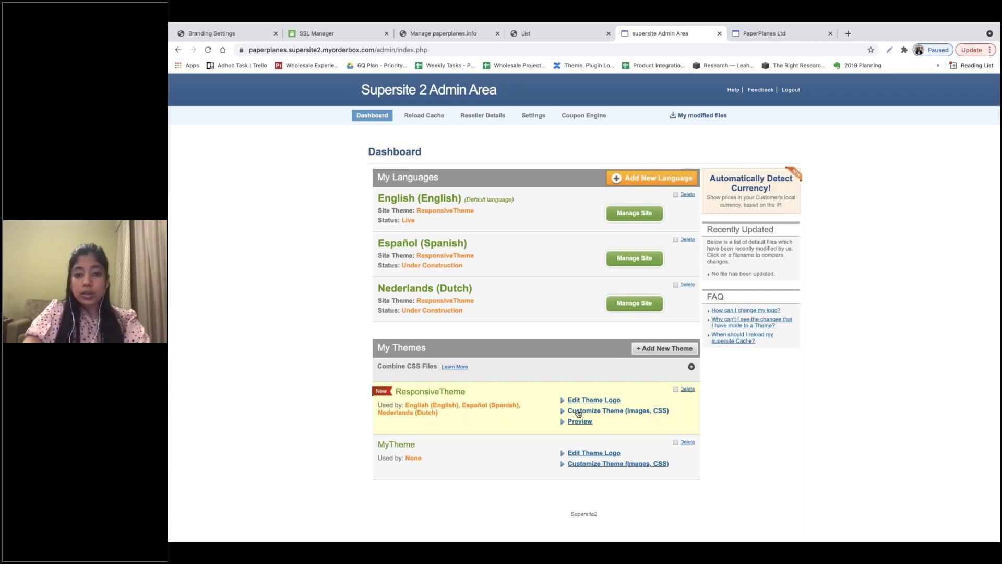
- Open Customize Theme (Images, CSS) for ResponsiveTheme and briefly check the live storefront
click(578, 414)
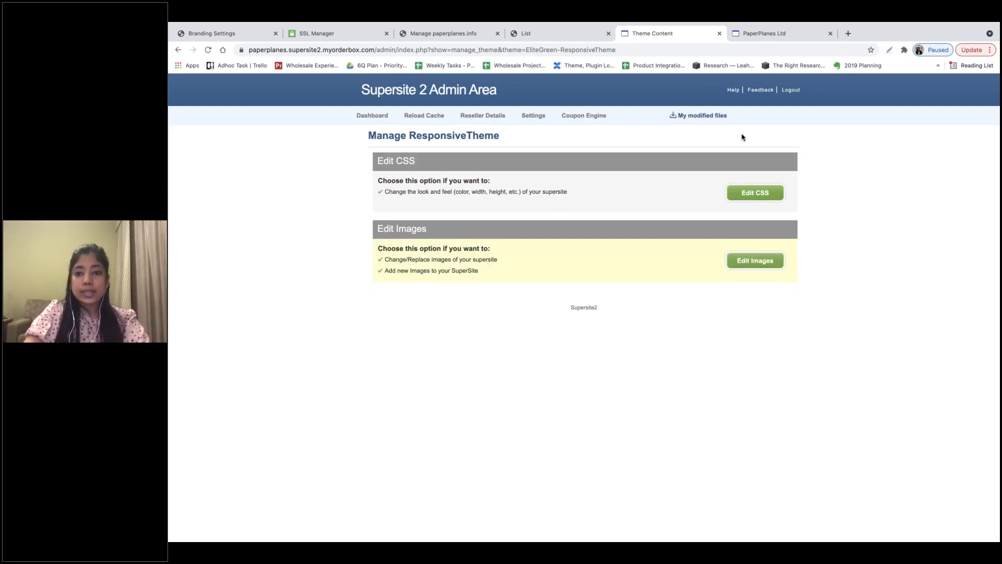
click(760, 36)
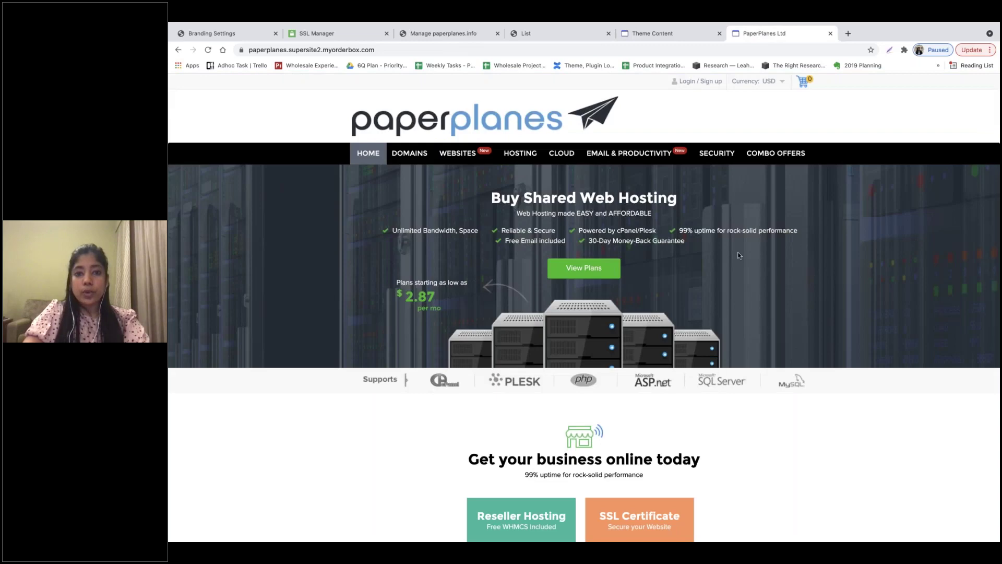
scroll(481, 409, down, 1)
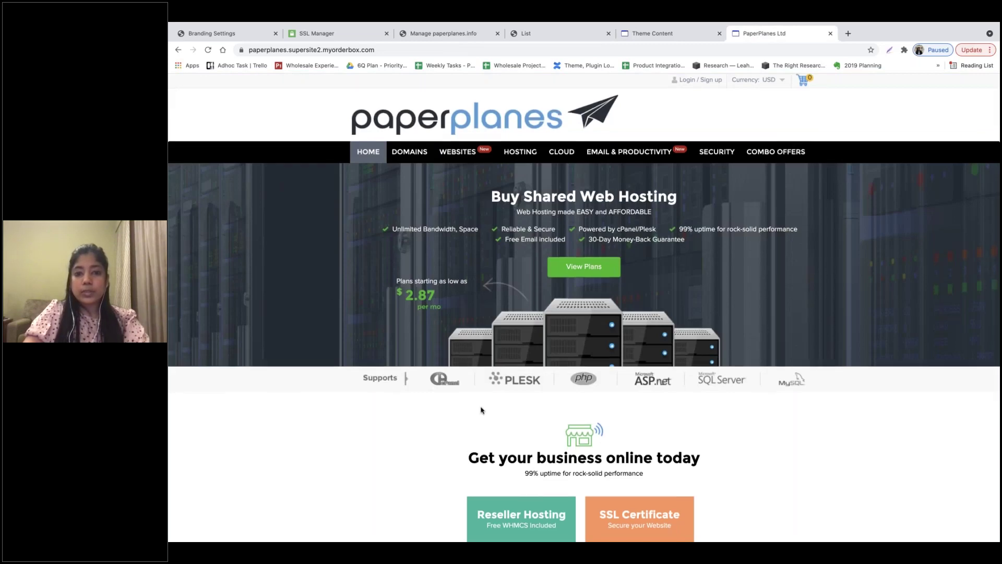
scroll(480, 409, down, 4)
scroll(592, 266, up, 3)
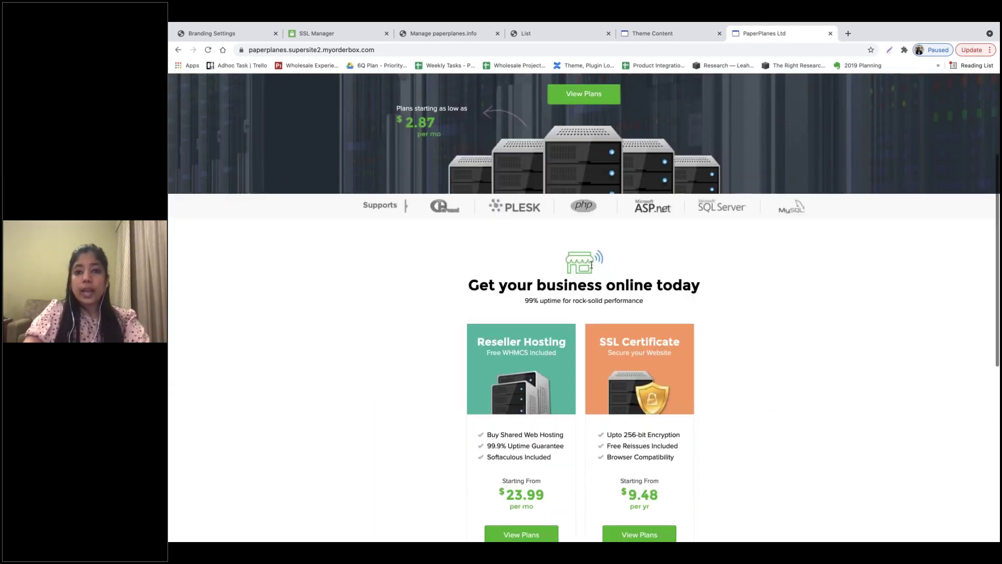
click(667, 35)
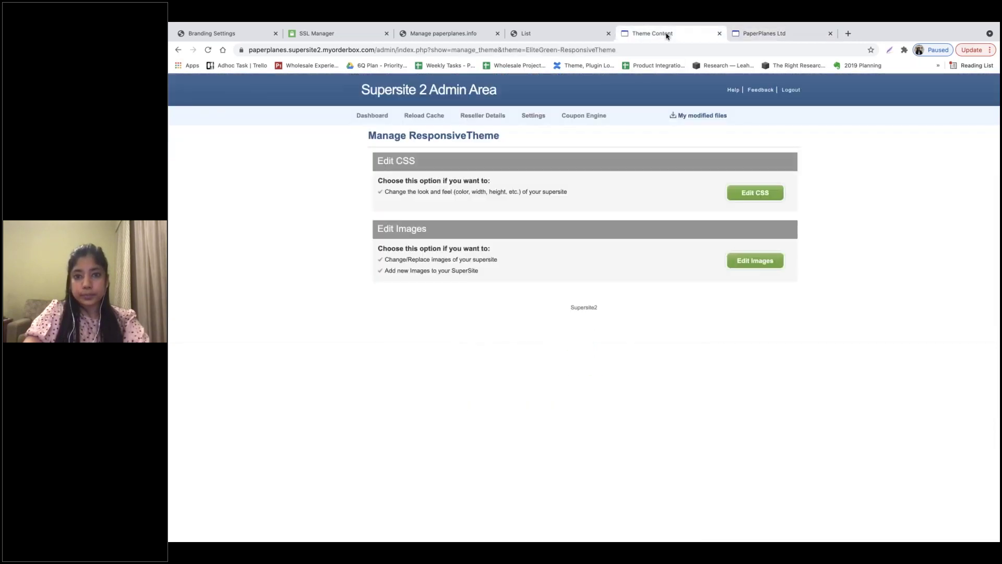
click(748, 266)
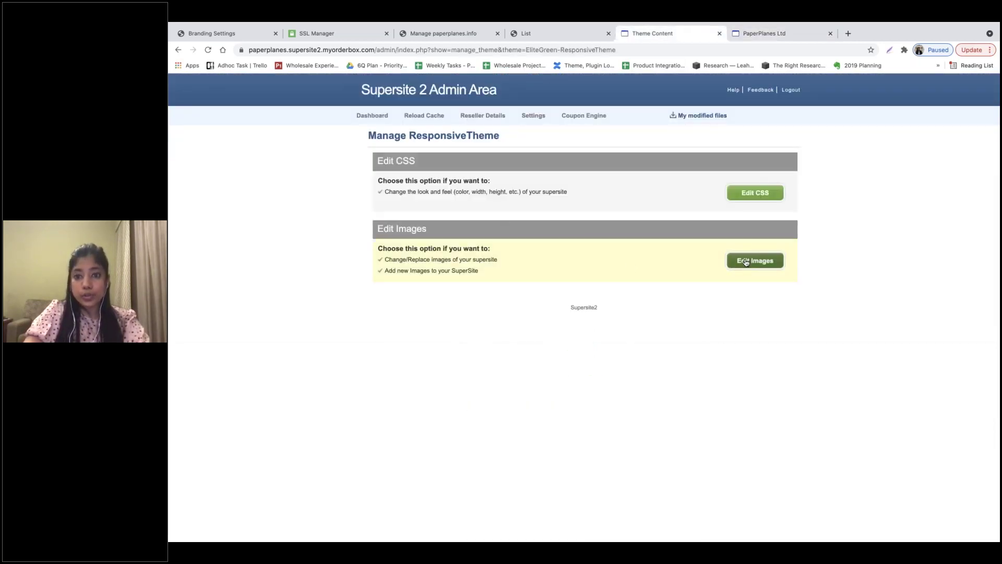
- Browse the ResponsiveTheme images, the MyUploadedImages folder and its Add New Image page
click(747, 266)
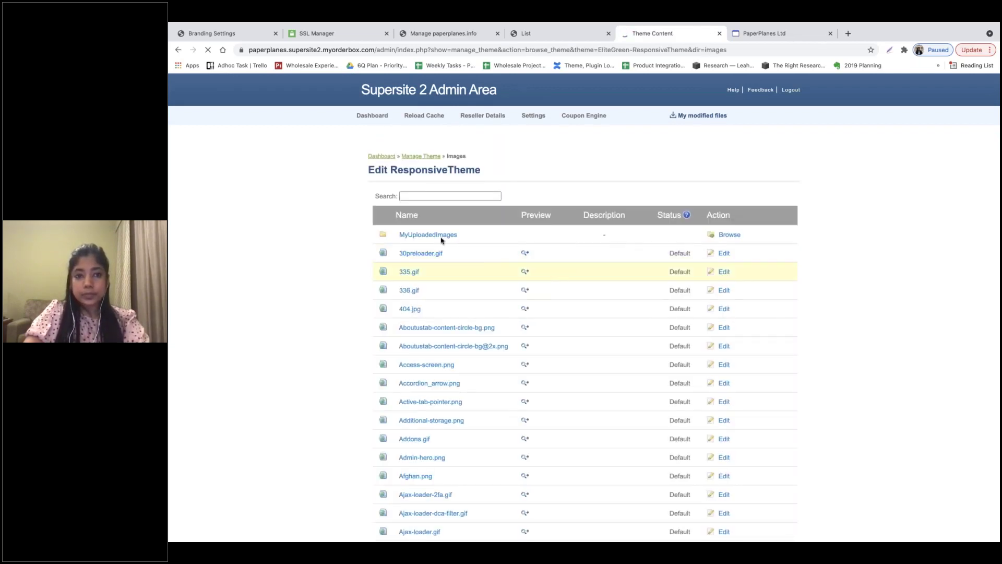
click(436, 236)
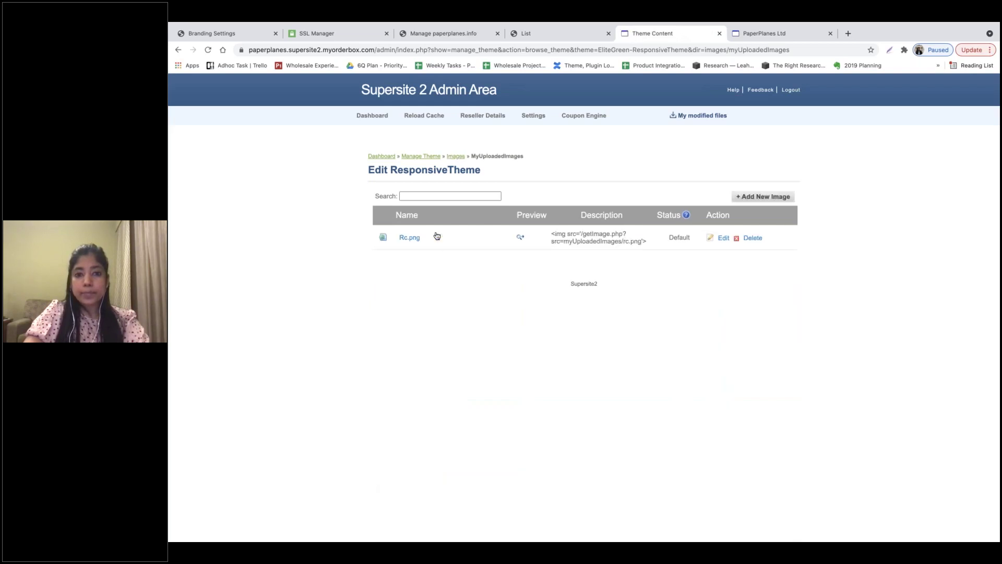
click(750, 198)
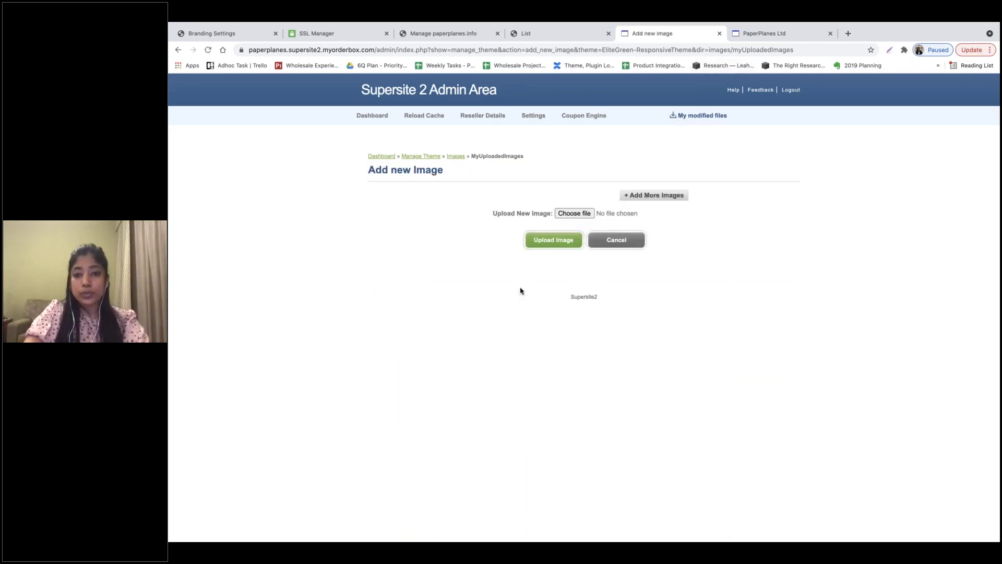
click(452, 156)
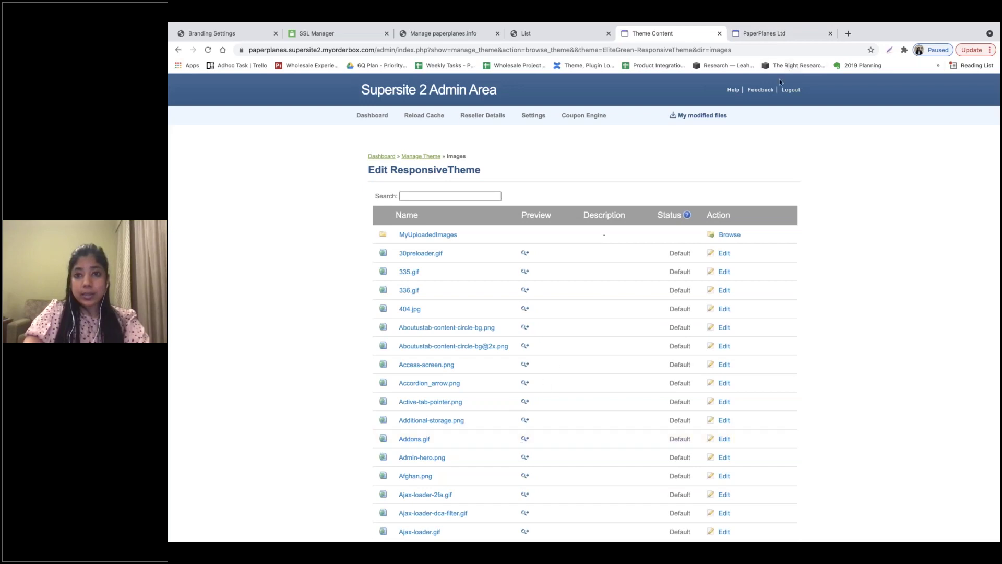
scroll(538, 385, down, 4)
scroll(538, 385, down, 1)
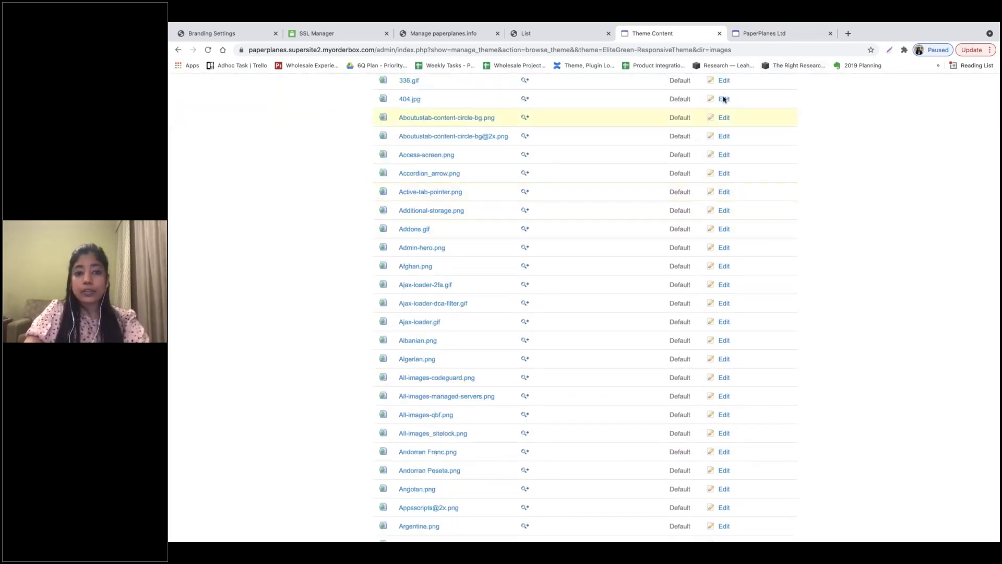
click(784, 34)
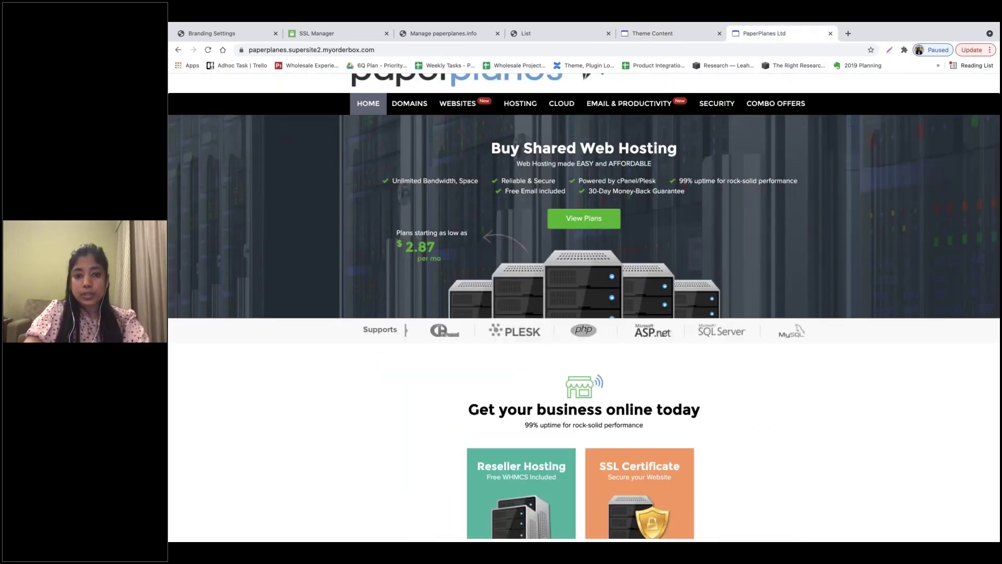
- Open the browser developer tools on the Paperplanes storefront's hosting cards
scroll(549, 308, down, 6)
scroll(549, 308, up, 2)
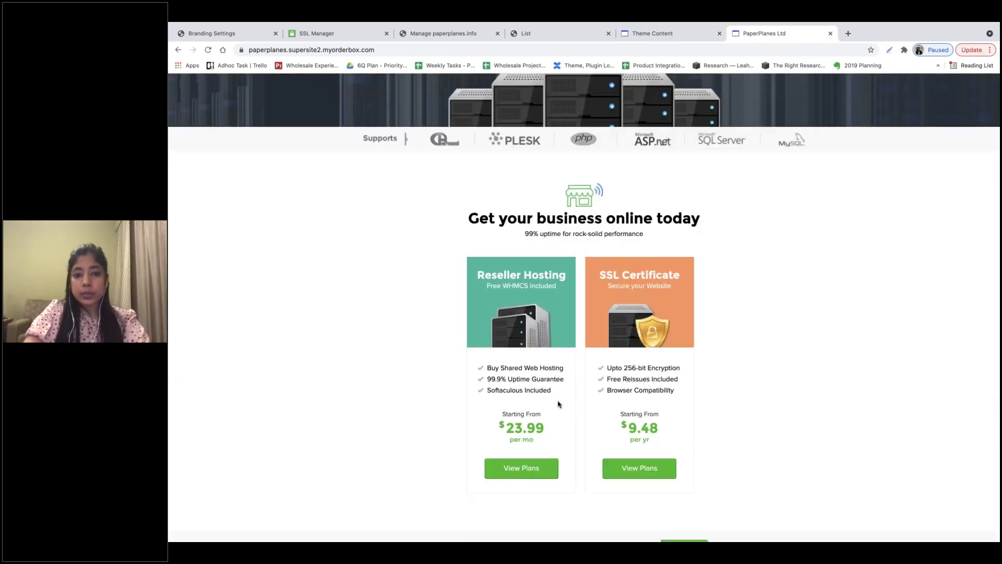
key(super+alt+i)
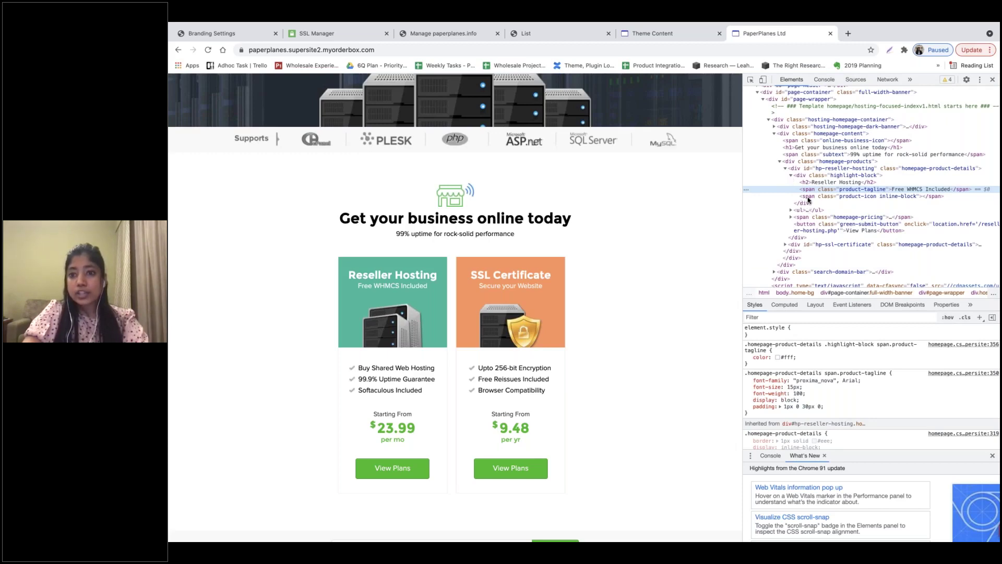
click(645, 36)
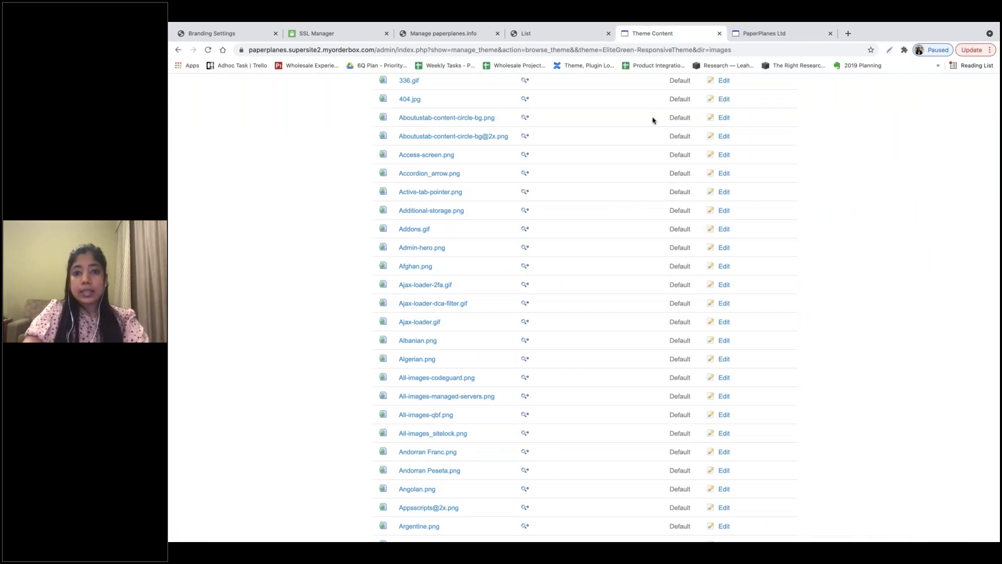
- Open Arrow.svg for editing, return to the Images list, then go back to Manage ResponsiveTheme
scroll(492, 292, down, 1)
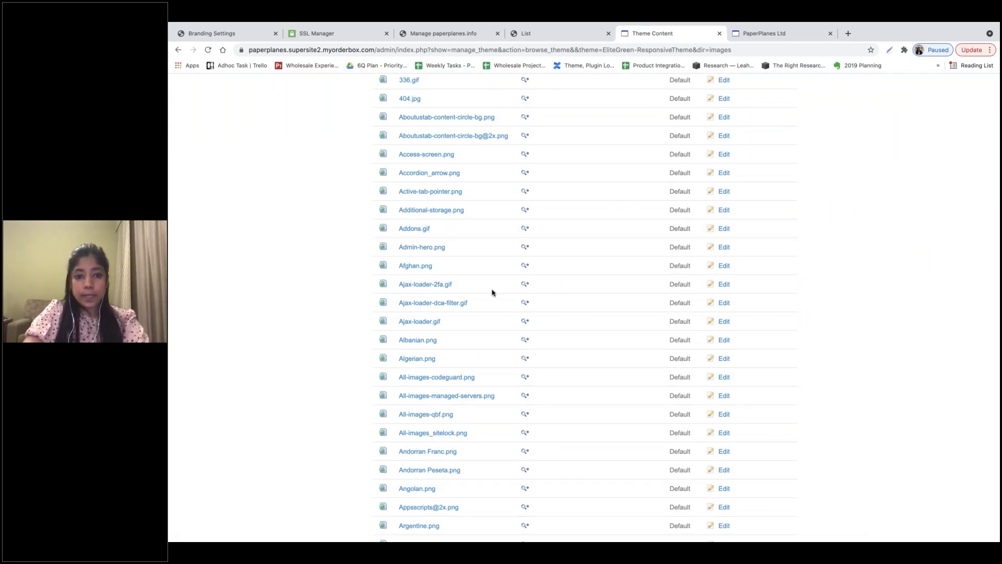
scroll(492, 293, down, 3)
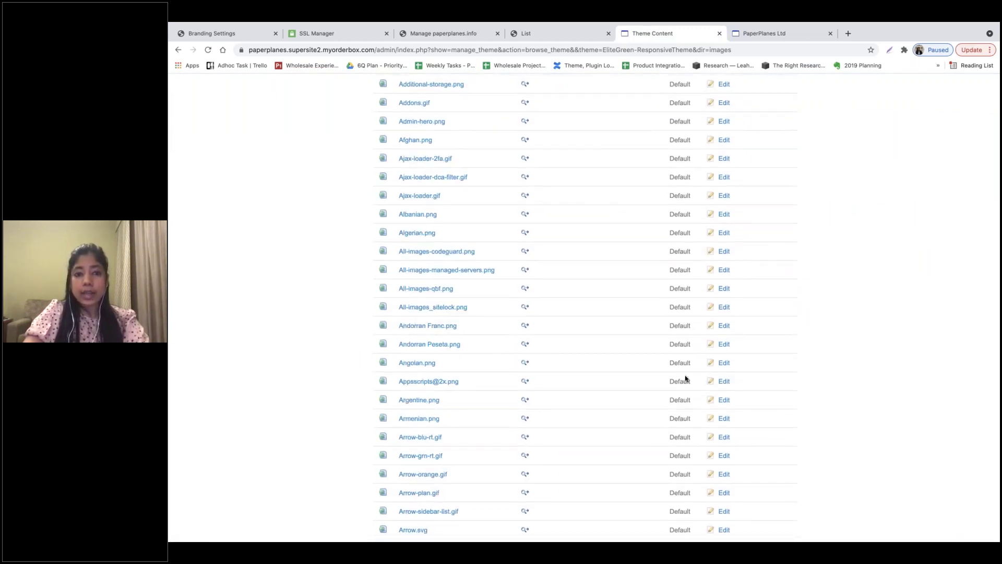
click(724, 529)
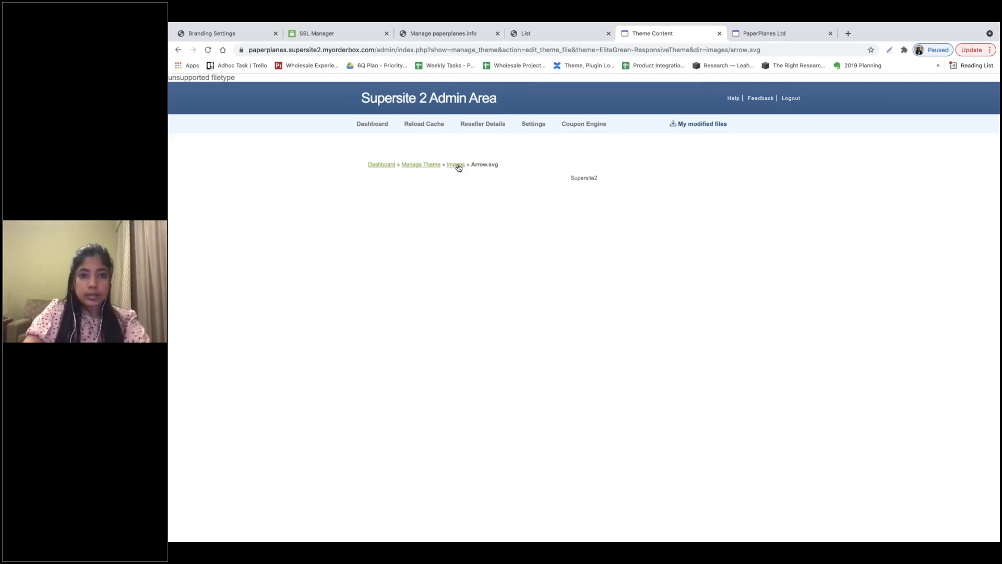
click(458, 166)
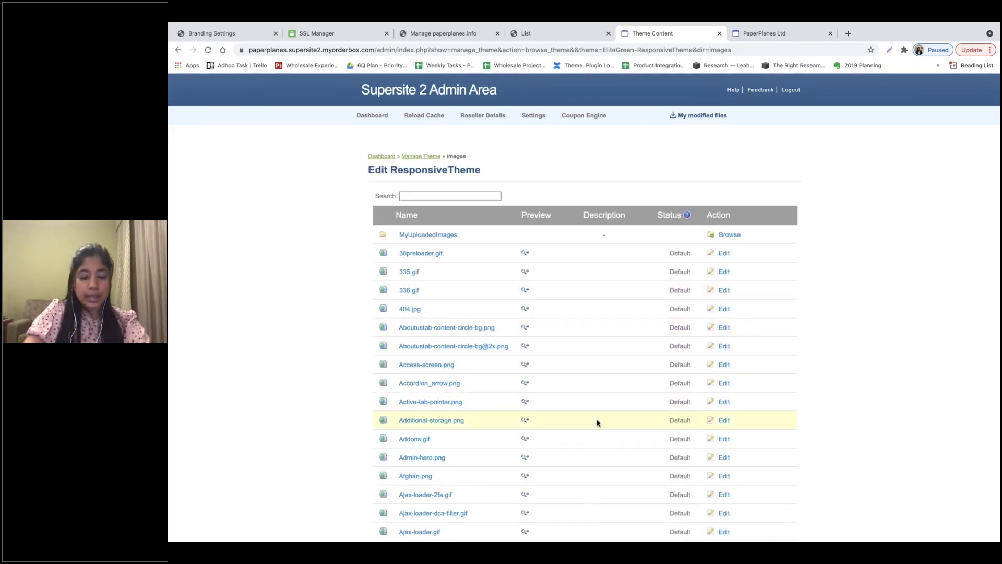
scroll(597, 423, down, 15)
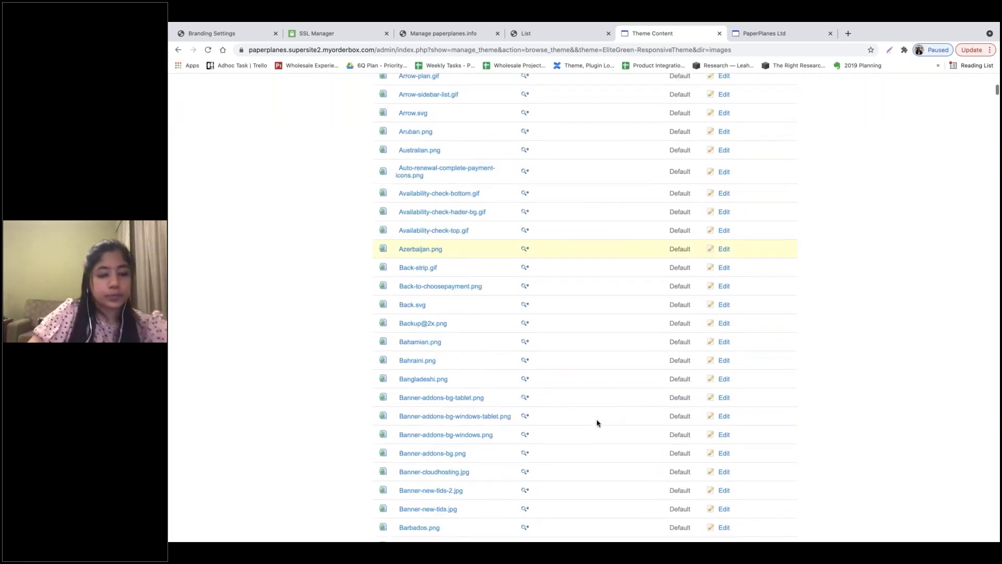
scroll(570, 461, down, 1)
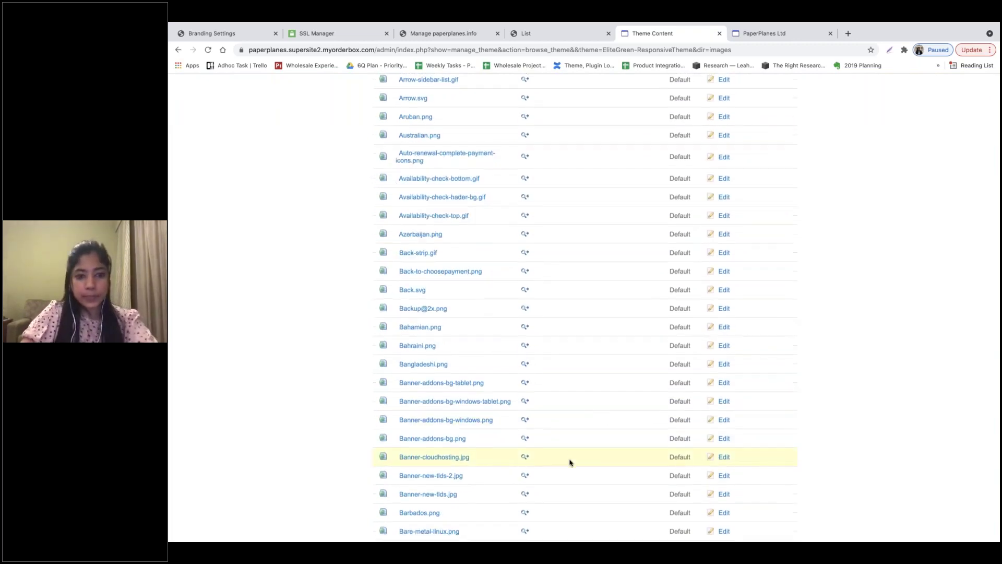
scroll(569, 463, down, 6)
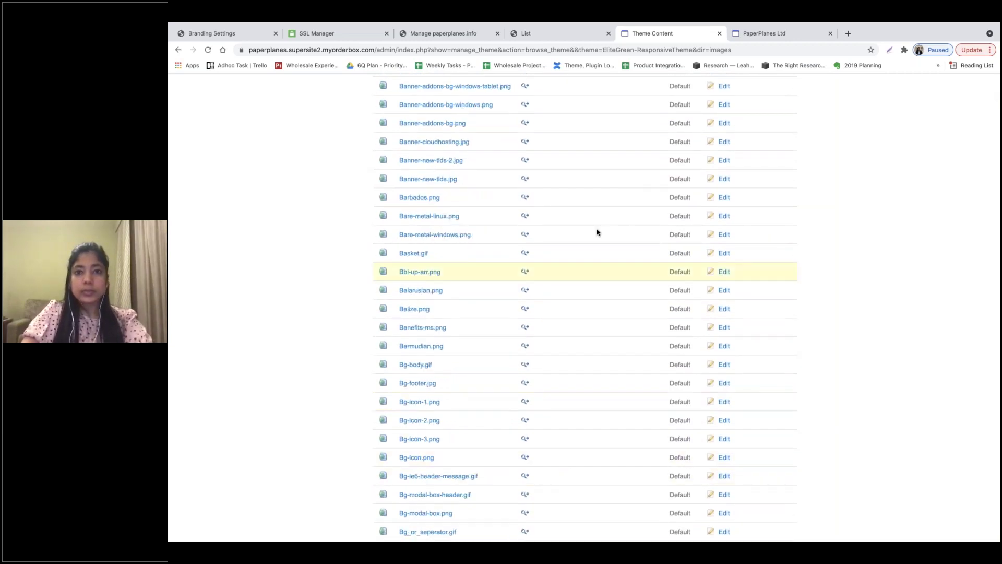
scroll(597, 232, up, 15)
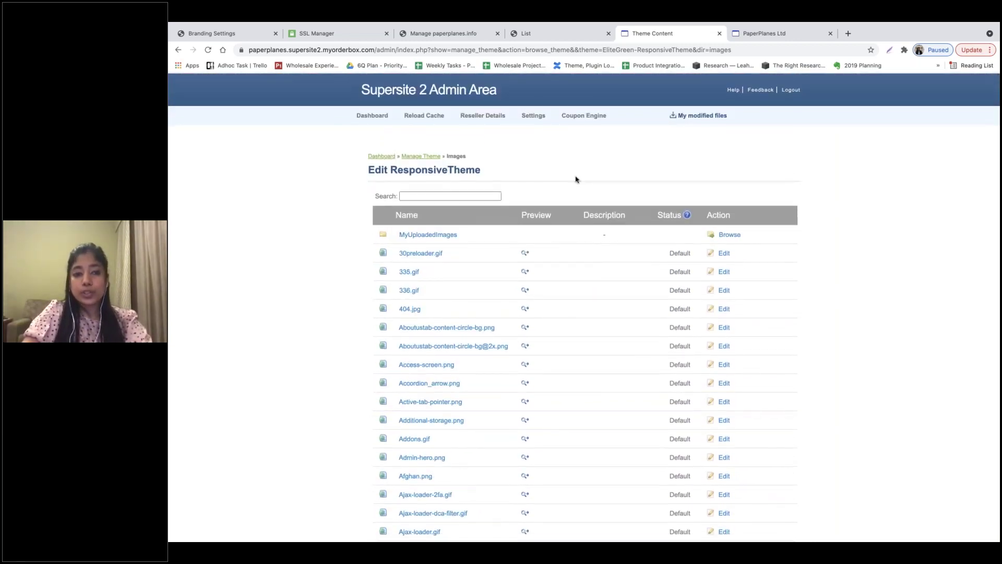
click(414, 157)
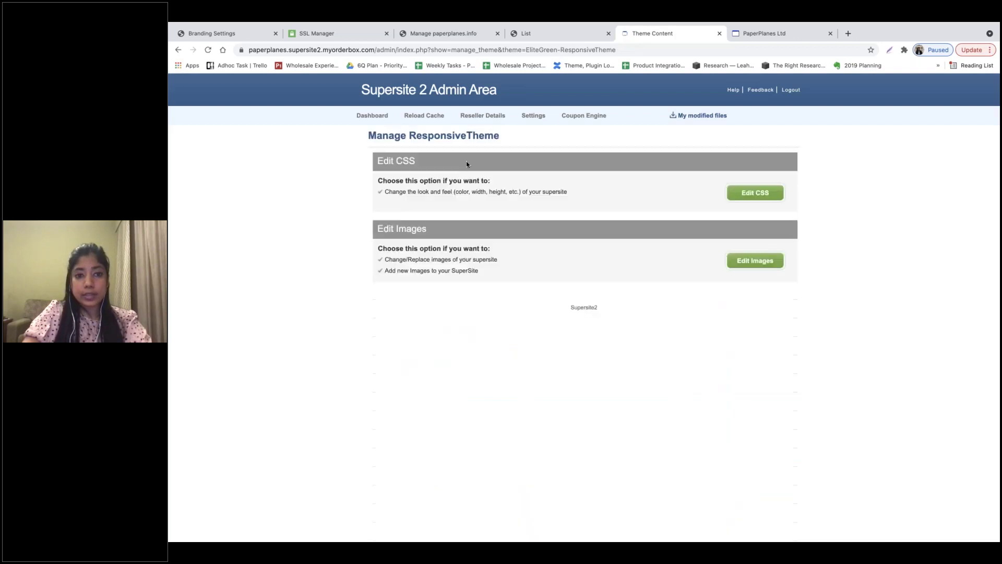
- Open the ResponsiveTheme's Edit CSS folder list
click(749, 194)
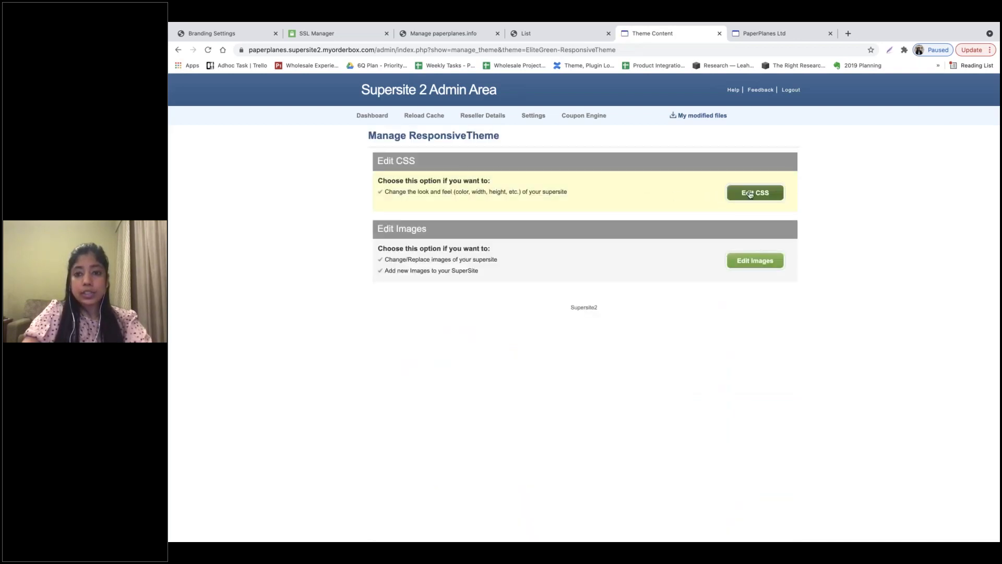
click(753, 198)
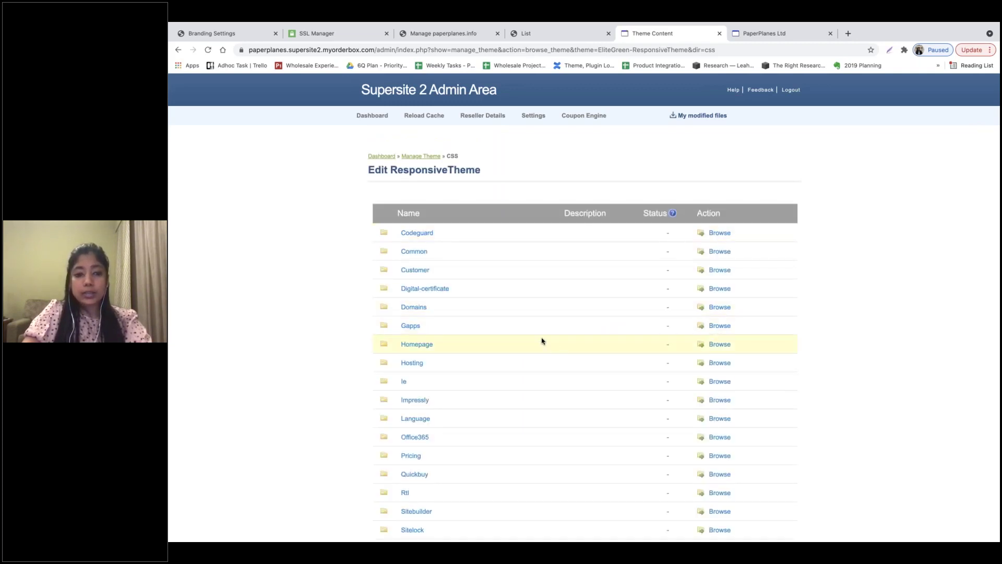
scroll(542, 341, down, 1)
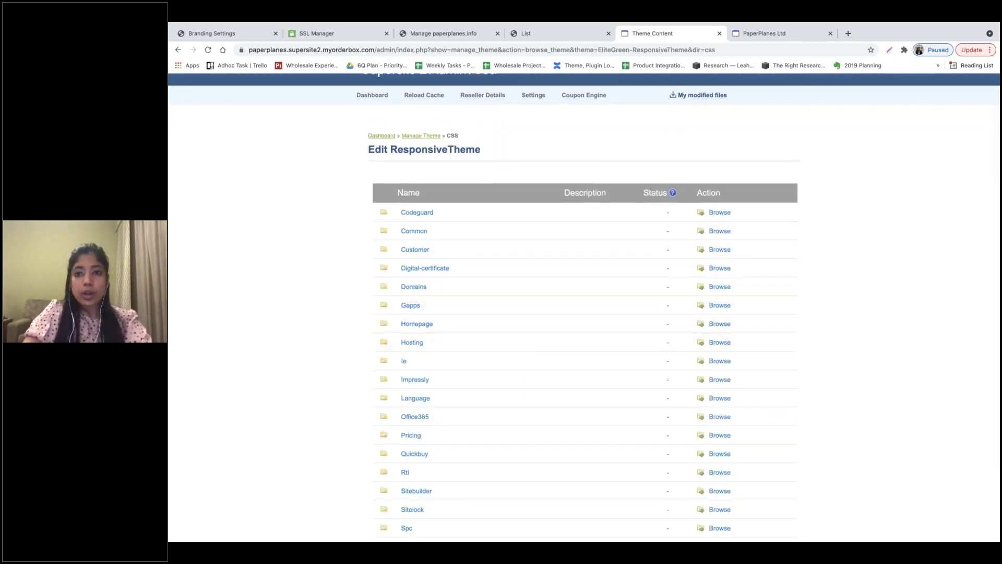
- Check the live PaperPlanes storefront, close DevTools, and scroll the CSS folders down to Weebly
click(761, 36)
scroll(564, 273, up, 5)
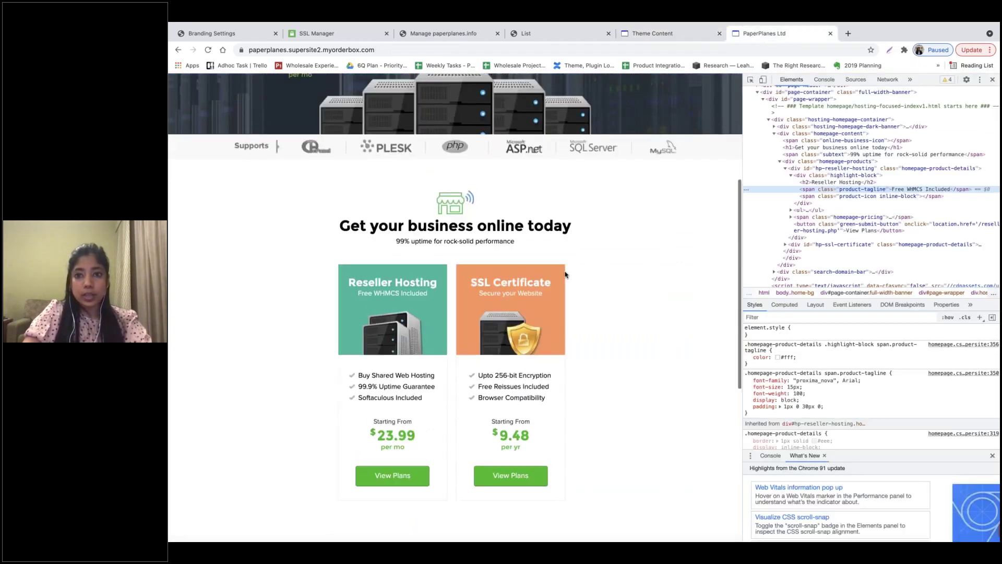
key(super+alt+i)
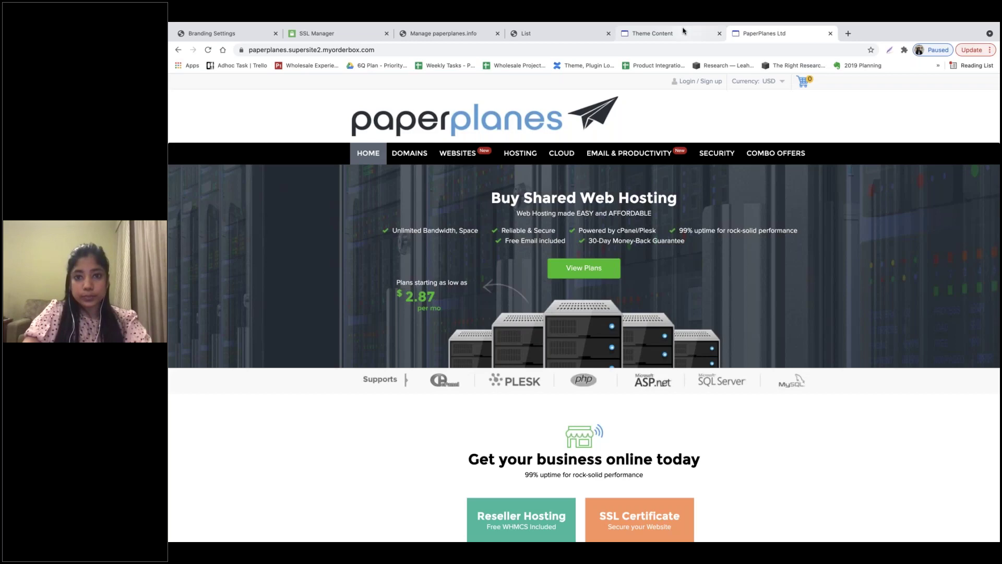
click(683, 31)
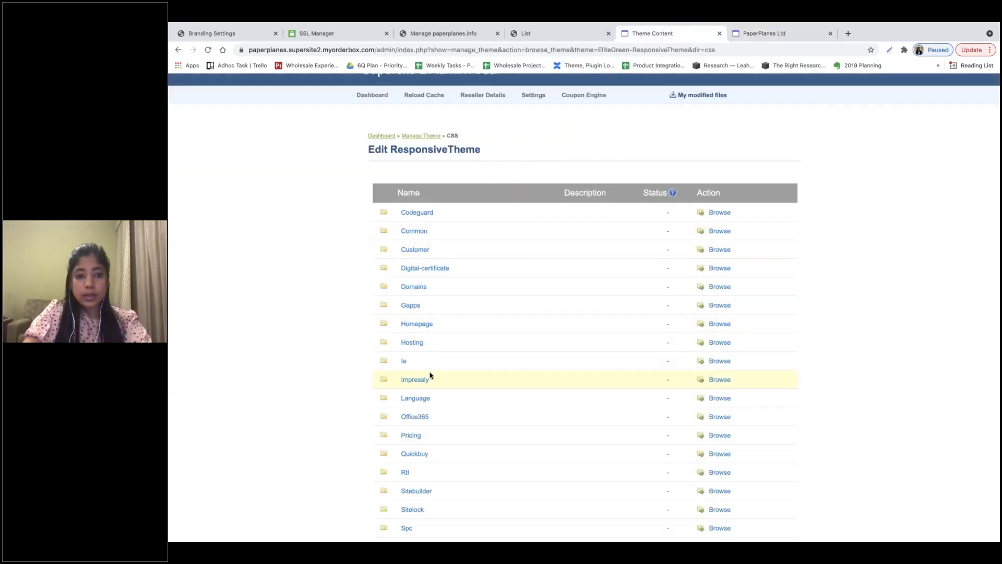
scroll(429, 375, down, 3)
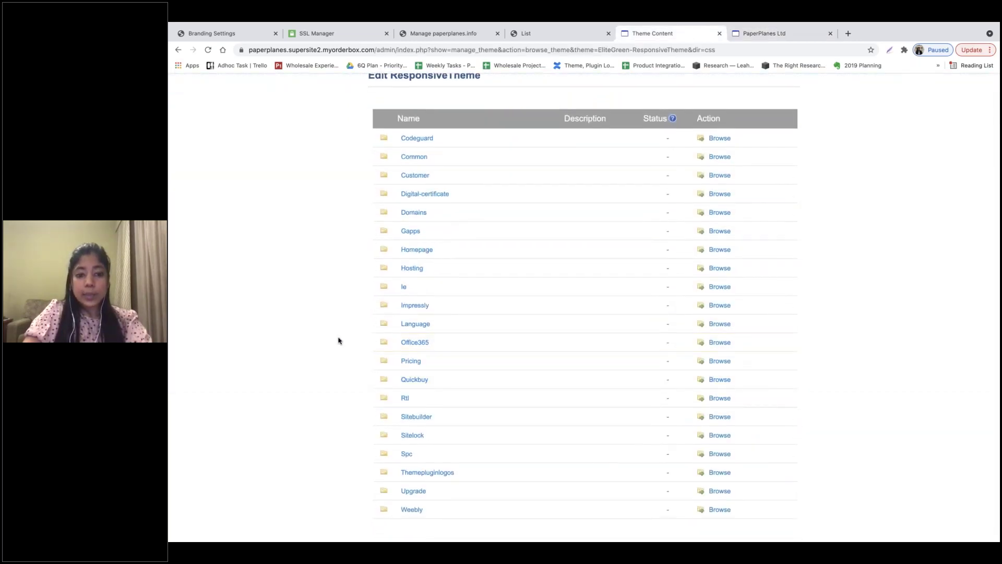
scroll(338, 341, down, 1)
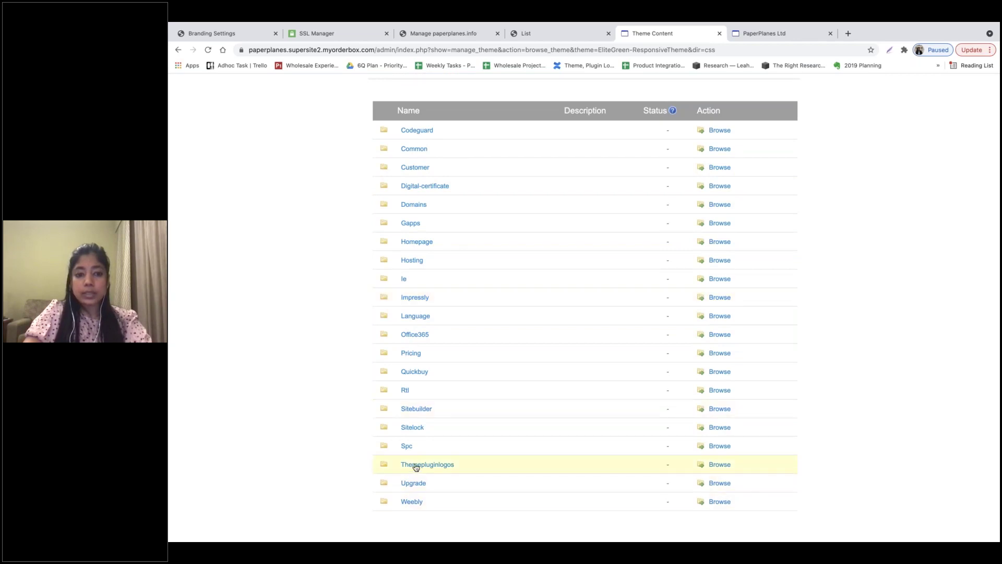
- Open homepage.css from the Homepage folder in the Advanced Editor
click(416, 243)
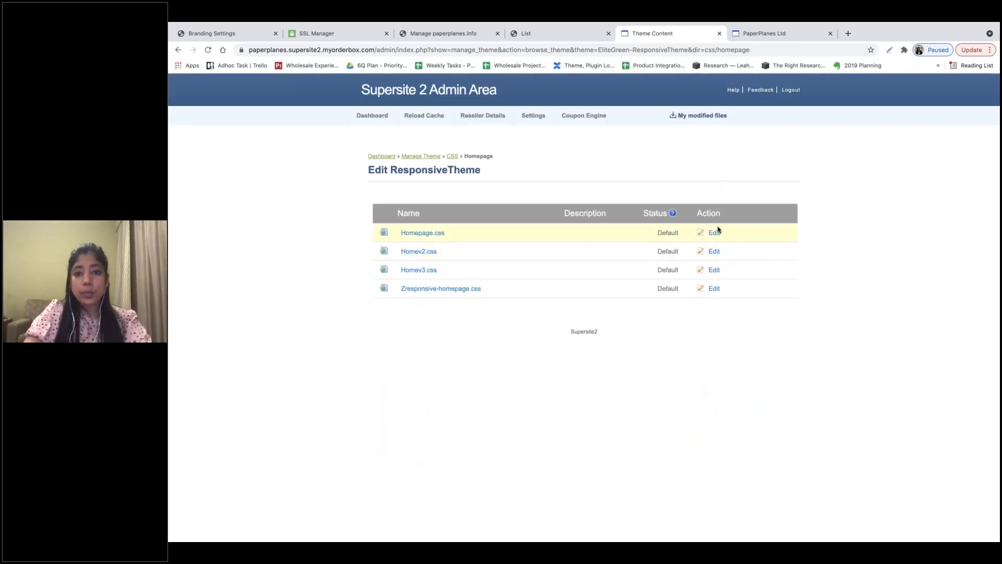
click(715, 233)
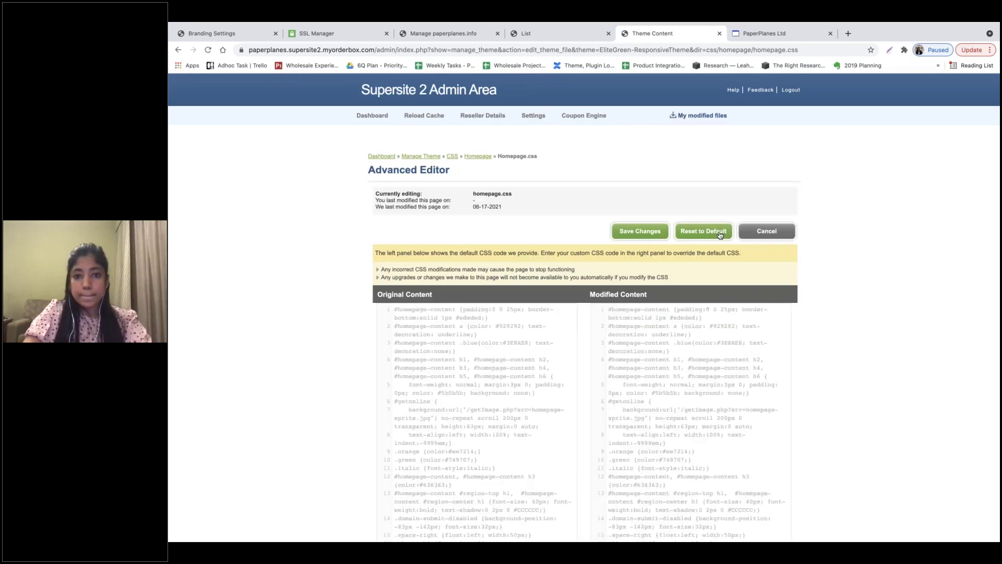
click(623, 335)
shift+click(654, 440)
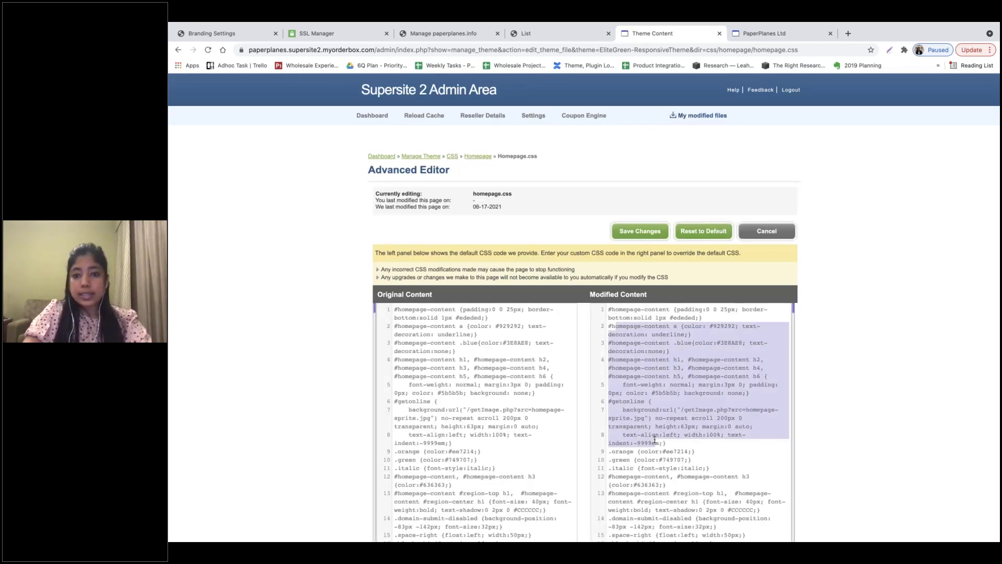
click(654, 440)
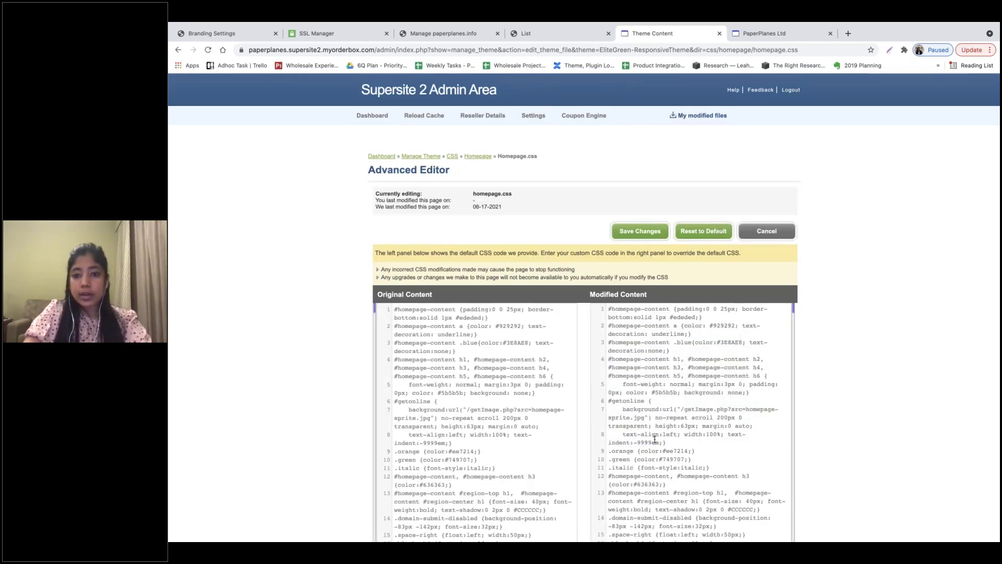
scroll(733, 332, down, 3)
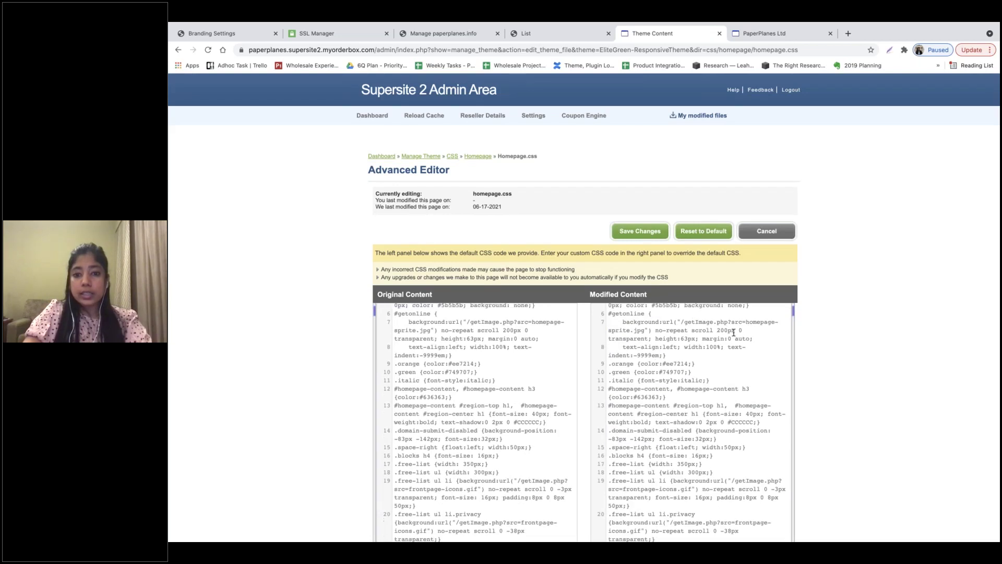
- Inspect the modified CSS, highlighting the sprite's jpg extension and colour codes ee7214 and 749707
click(656, 355)
drag(644, 332, 630, 330)
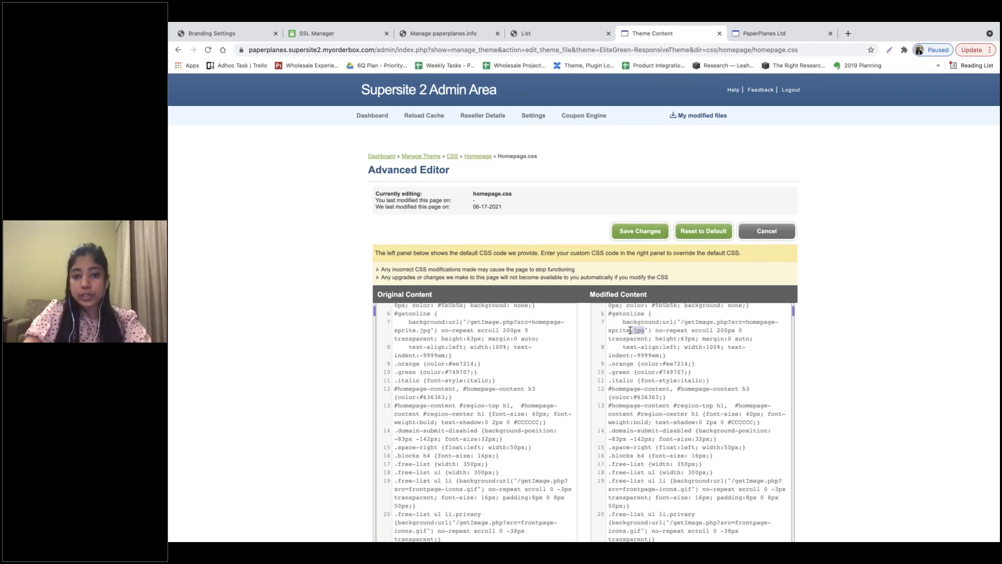
scroll(630, 330, up, 5)
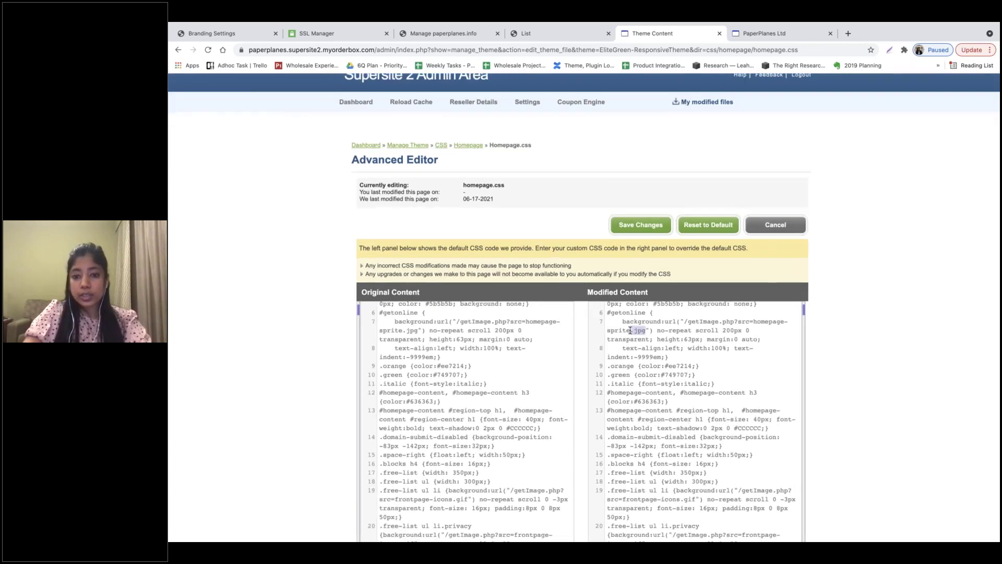
double_click(694, 377)
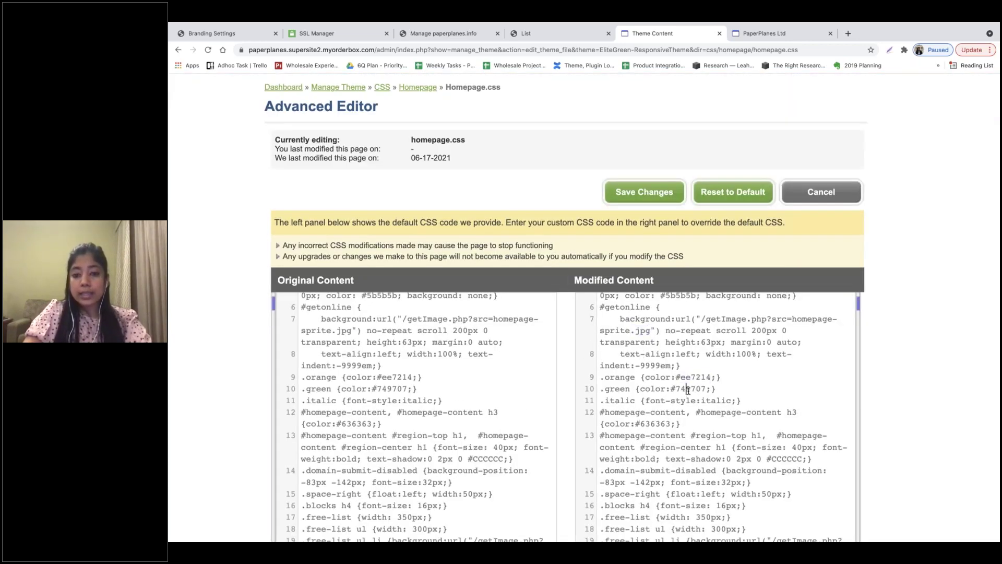
double_click(688, 388)
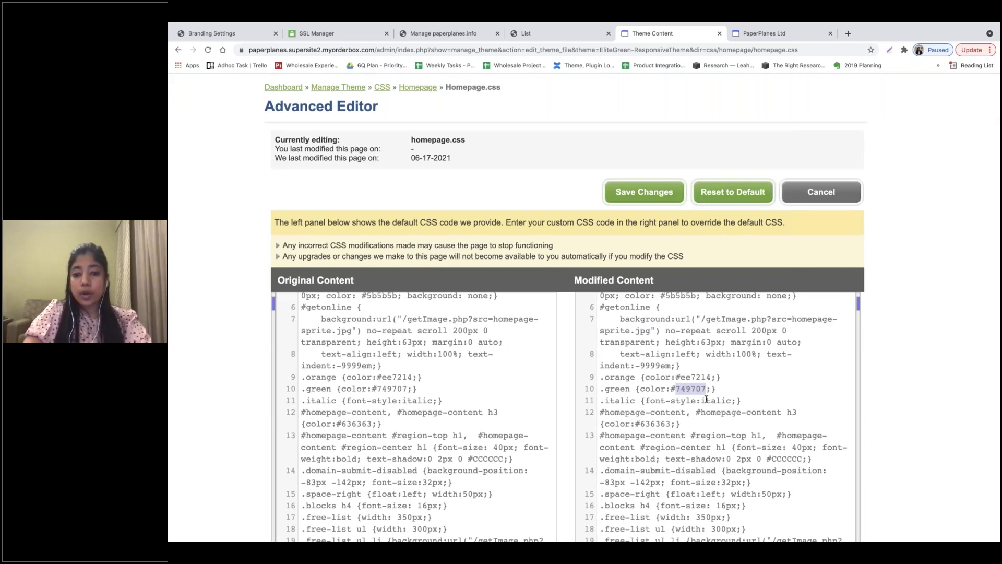
click(710, 401)
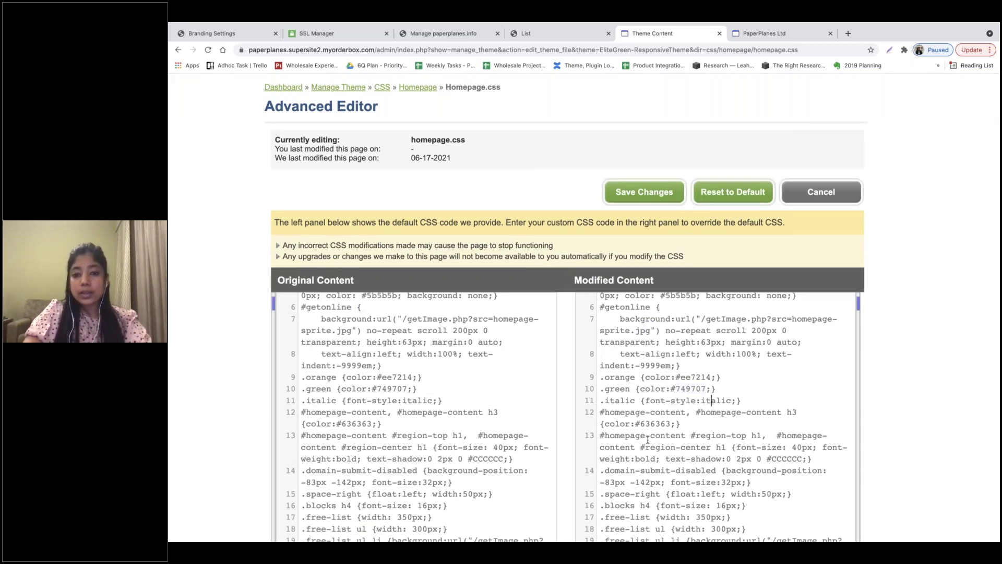
scroll(647, 440, down, 4)
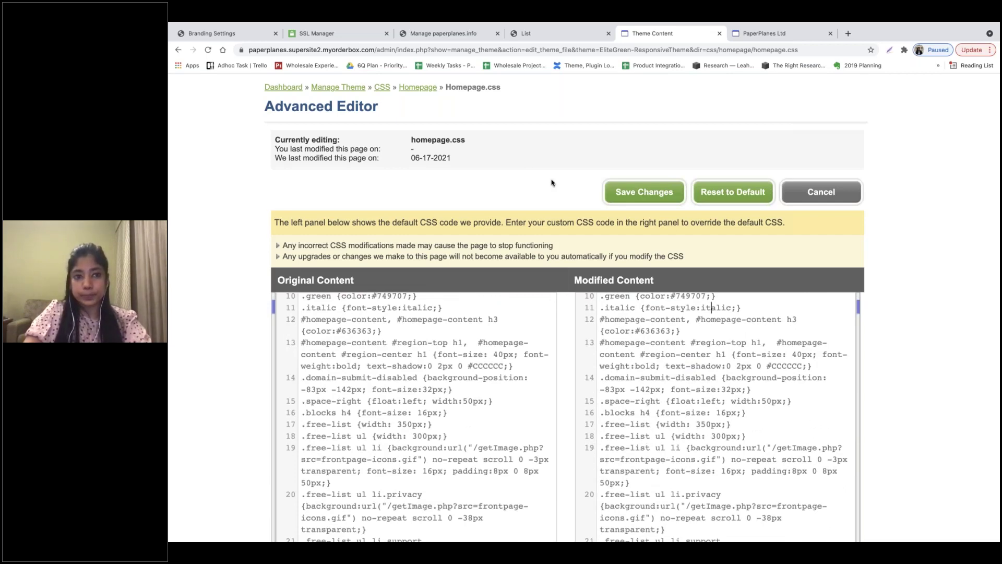
scroll(397, 157, up, 2)
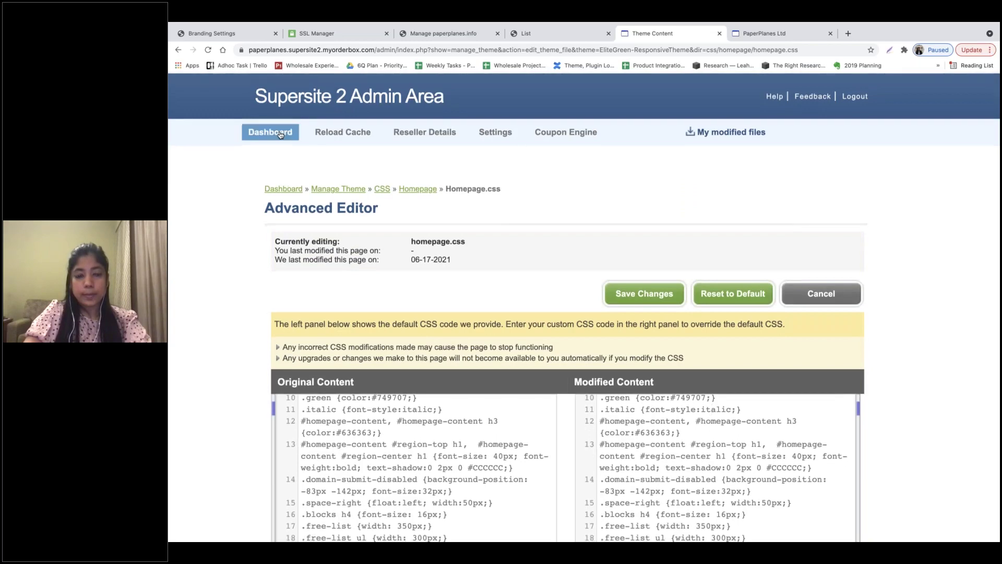
- From the dashboard, go to SuperSite settings and open 'Dedicated Server Plans to display on Supersite'
click(280, 133)
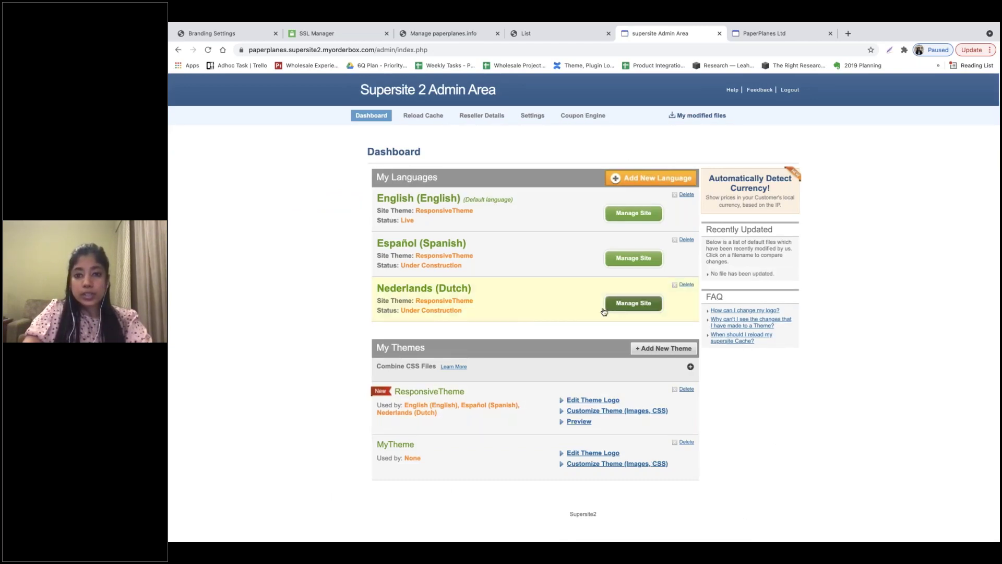
click(533, 115)
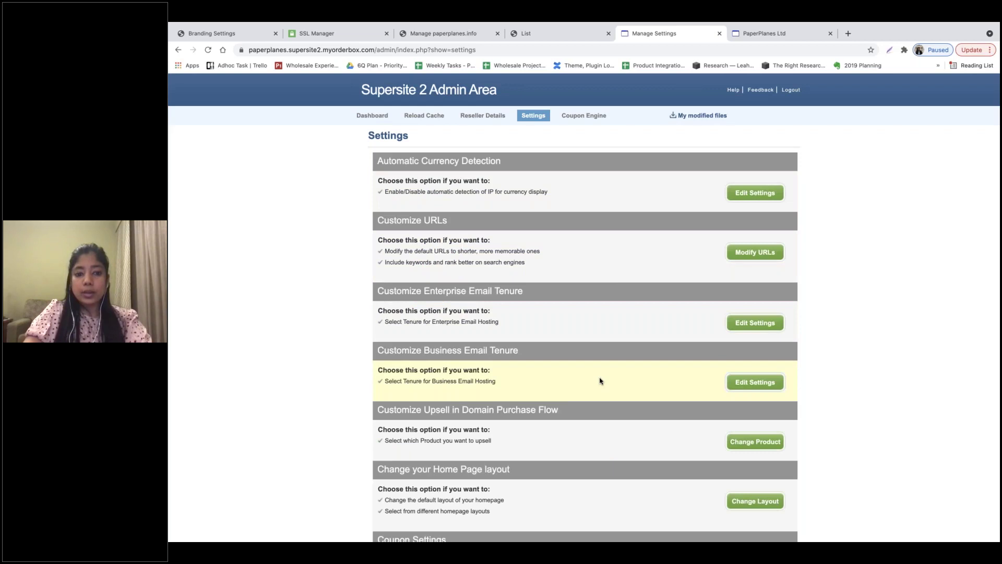
scroll(600, 380, down, 3)
scroll(600, 380, down, 2)
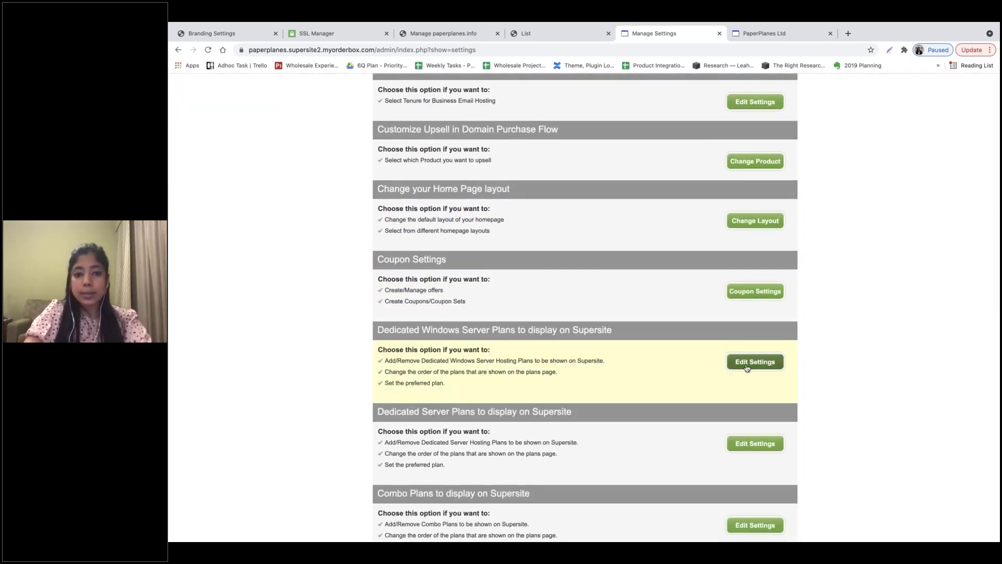
click(747, 443)
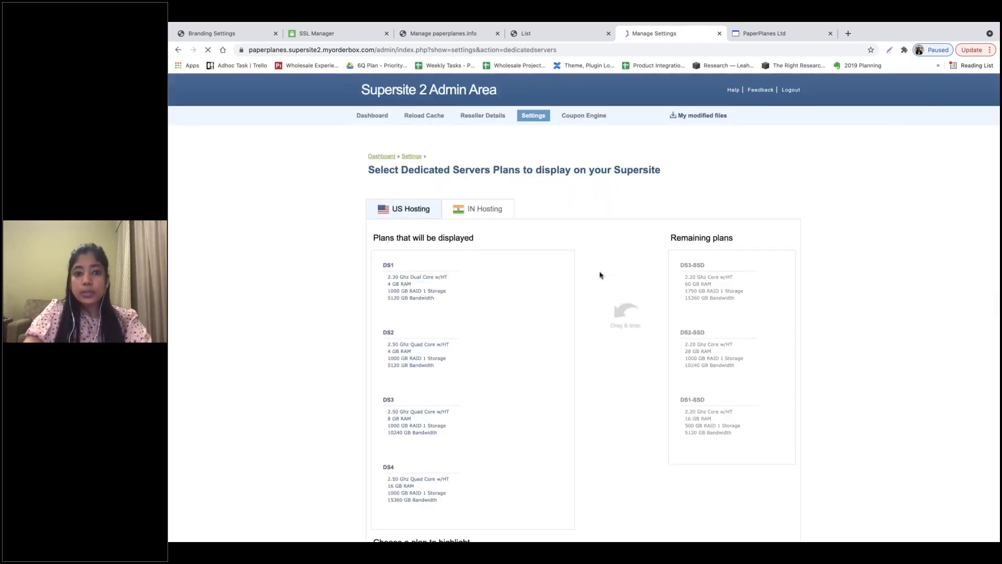
scroll(599, 274, down, 1)
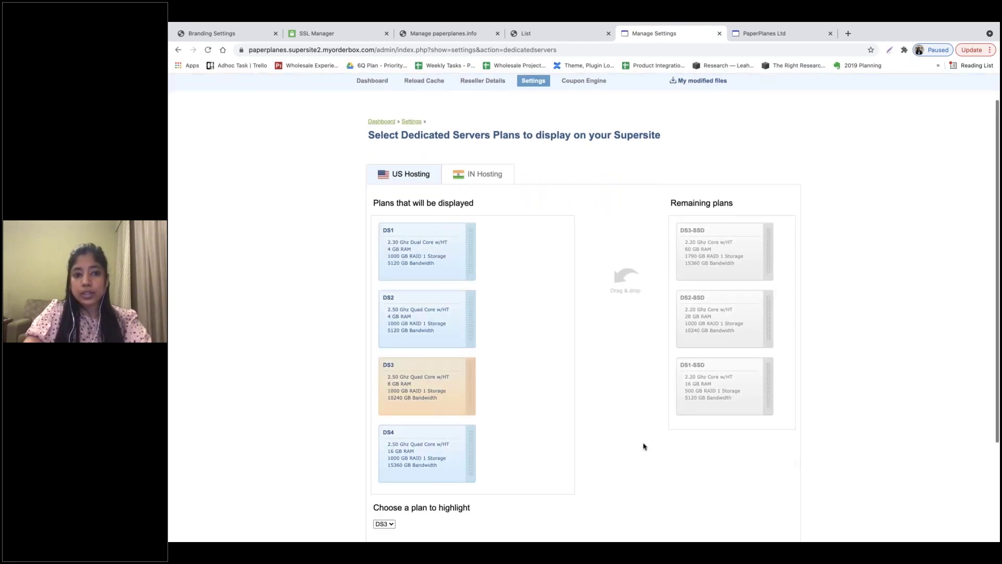
scroll(631, 374, up, 1)
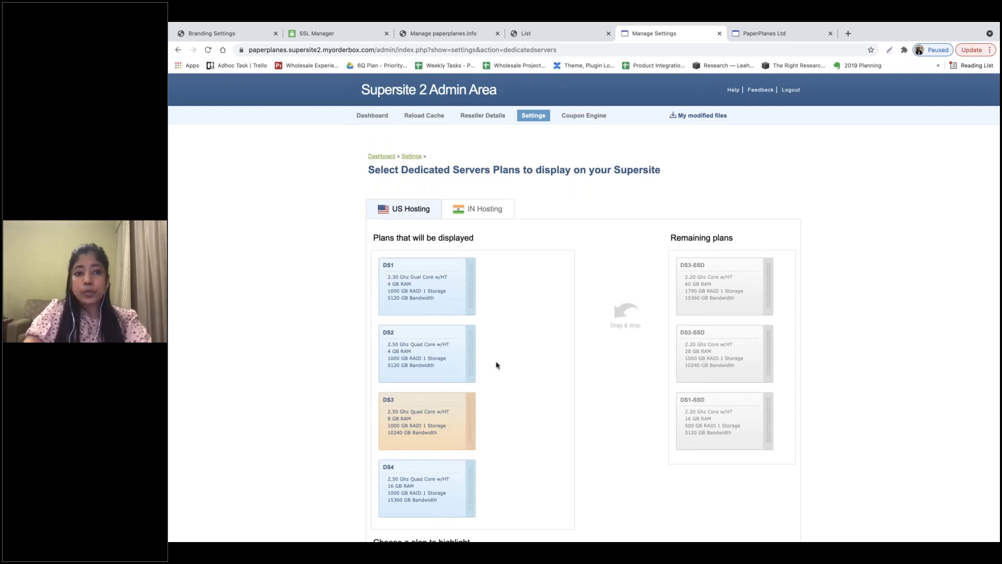
scroll(496, 364, down, 1)
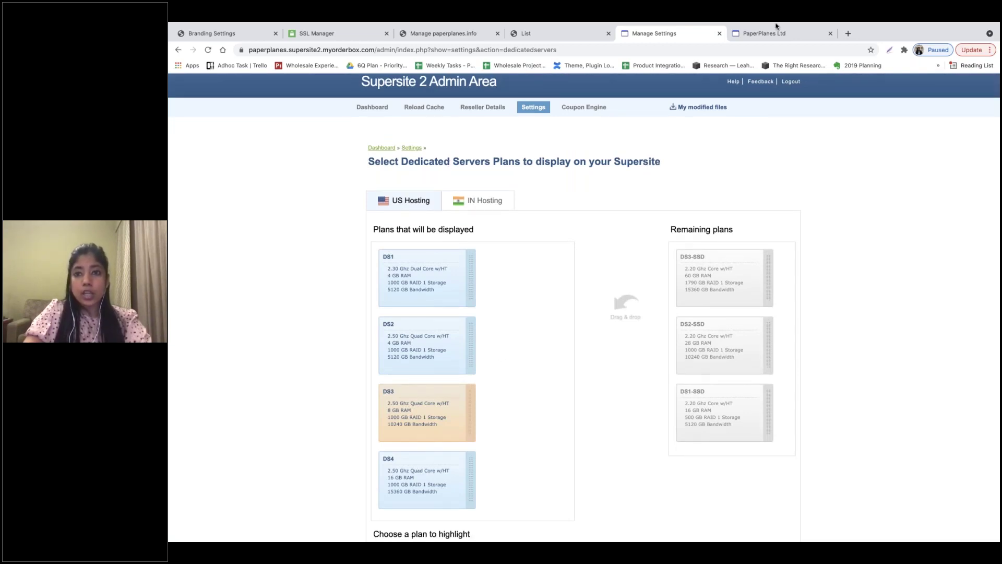
- Open the live storefront's Hosting > Dedicated Servers page listing DS1–DS4
click(772, 36)
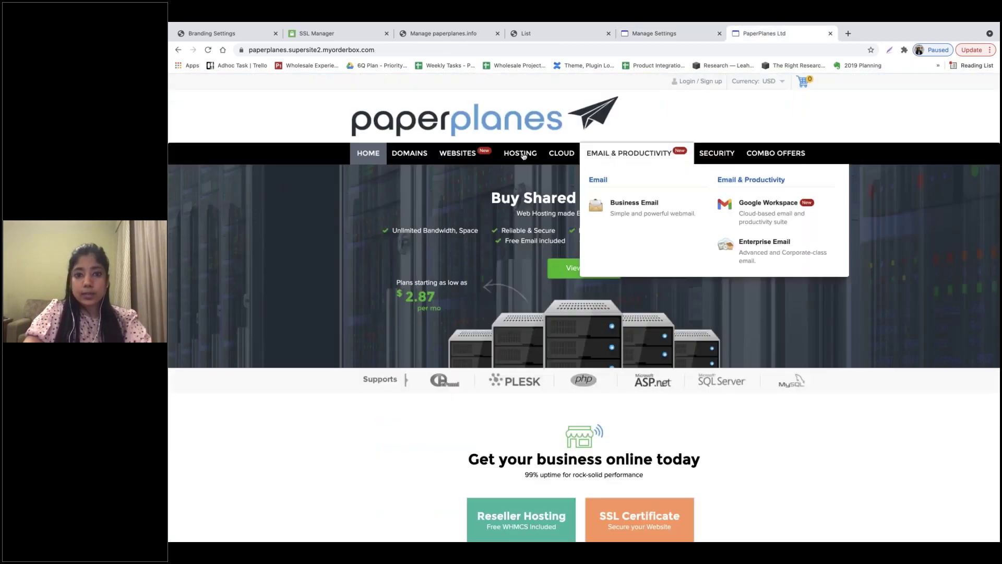
mouse_move(468, 154)
mouse_move(526, 156)
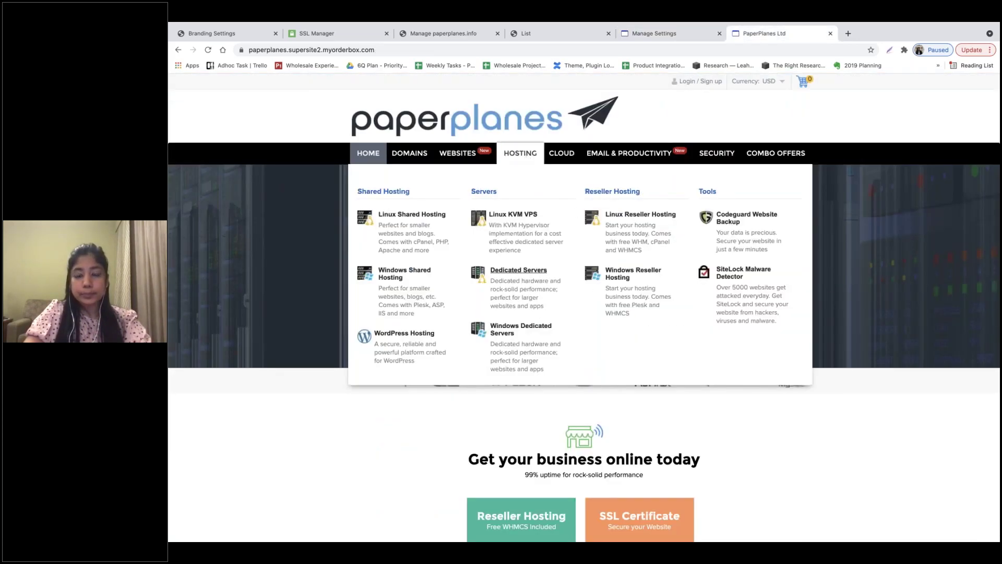
key(super+r)
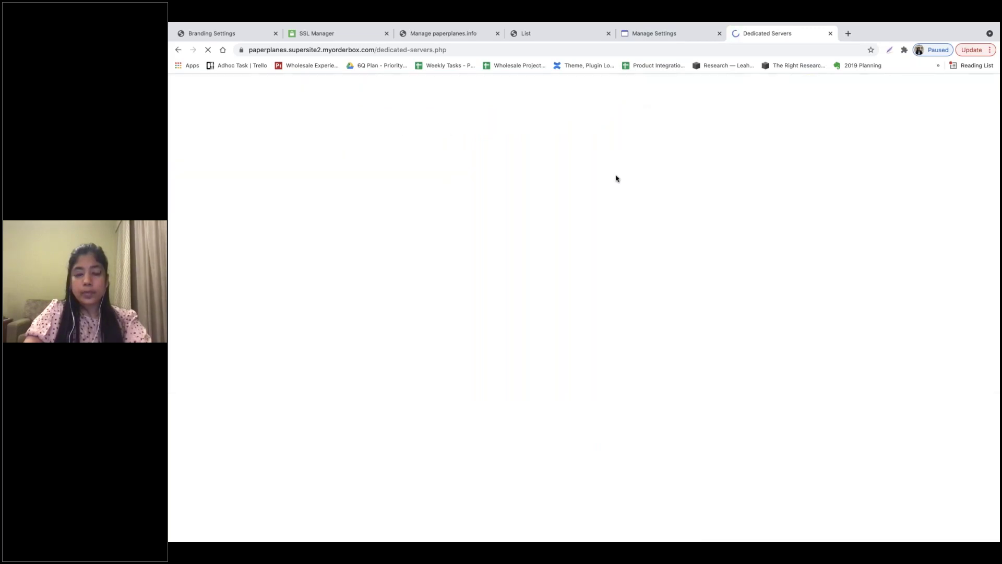
scroll(440, 417, down, 3)
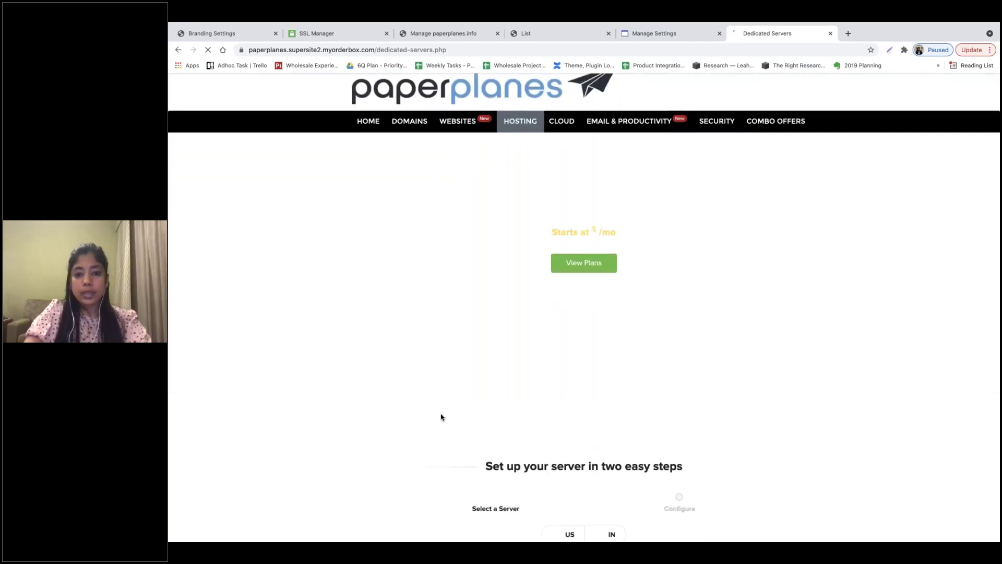
scroll(441, 416, down, 6)
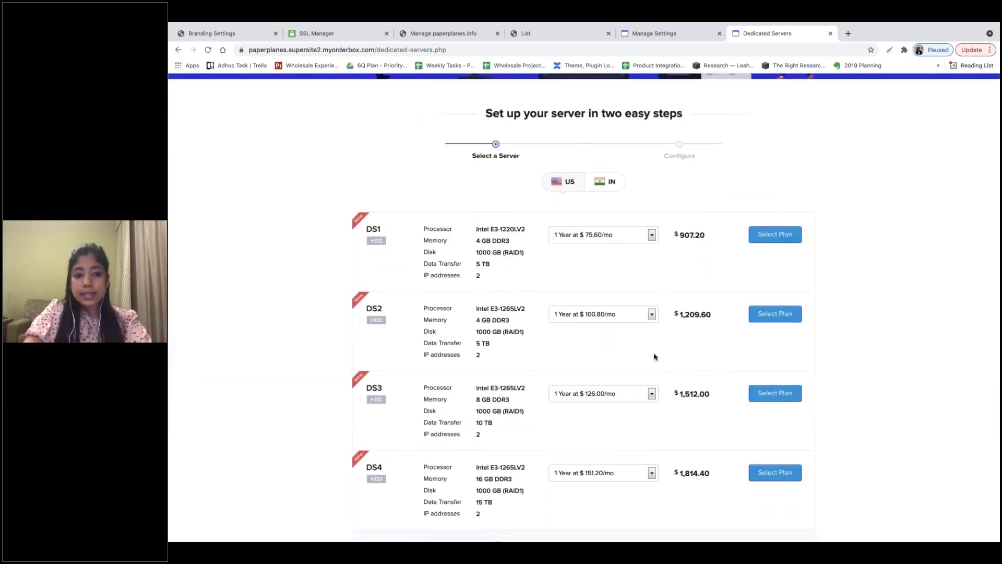
scroll(647, 340, down, 1)
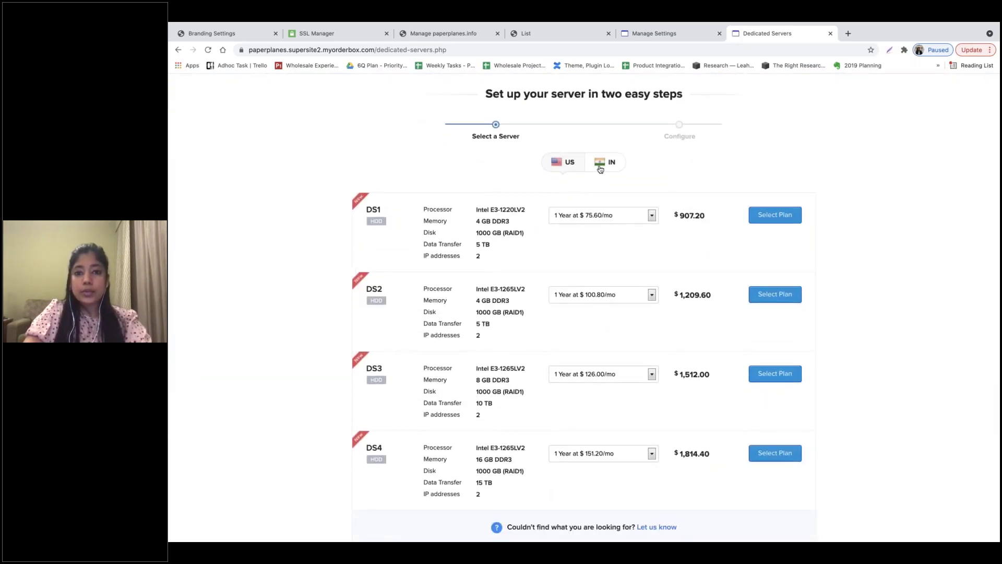
- Compare the IN and US dedicated plans, then return to the admin plans page
click(604, 166)
click(575, 168)
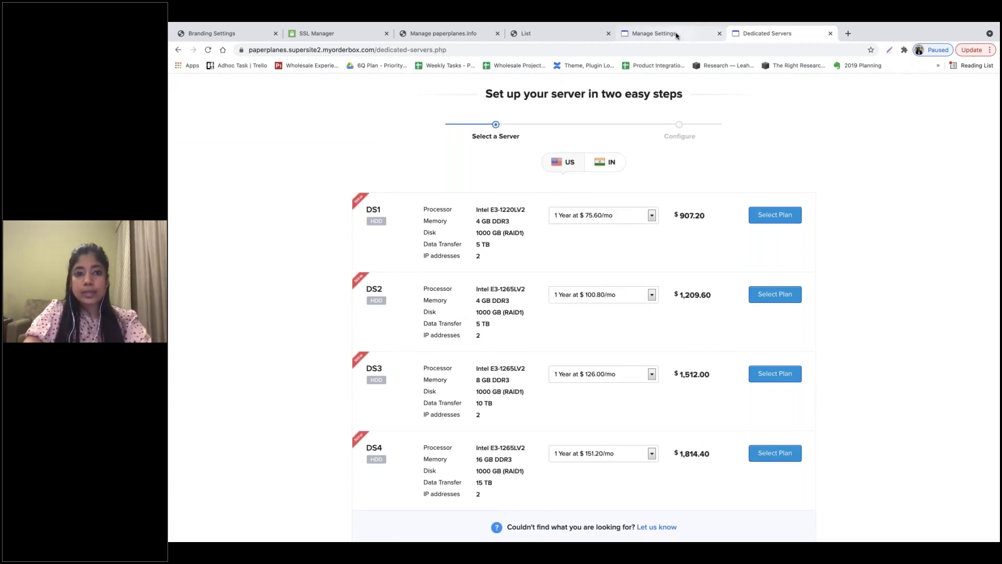
click(678, 35)
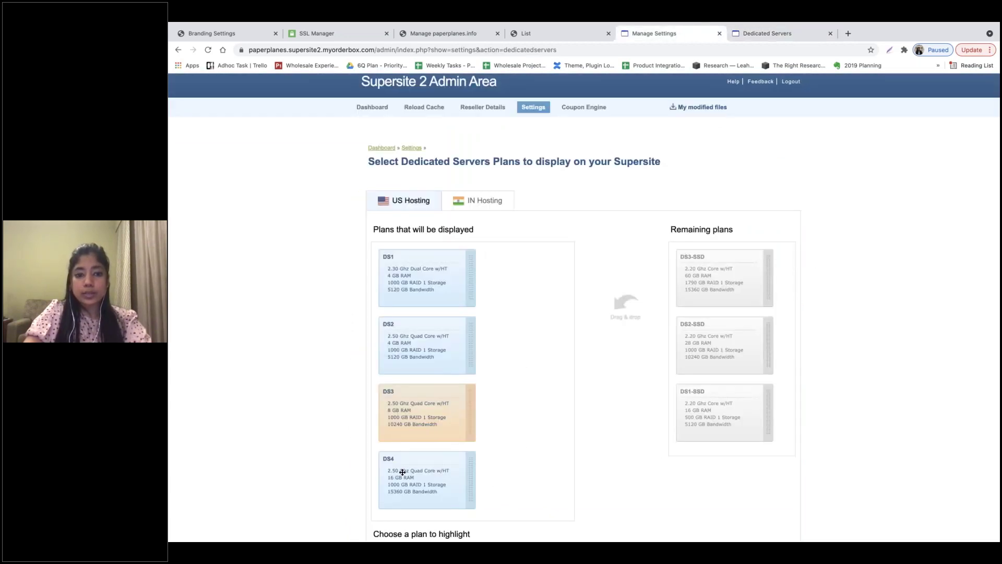
- Move the DS4 plan into Remaining plans and save the dedicated plan selection
drag(402, 472, 727, 474)
scroll(556, 485, down, 2)
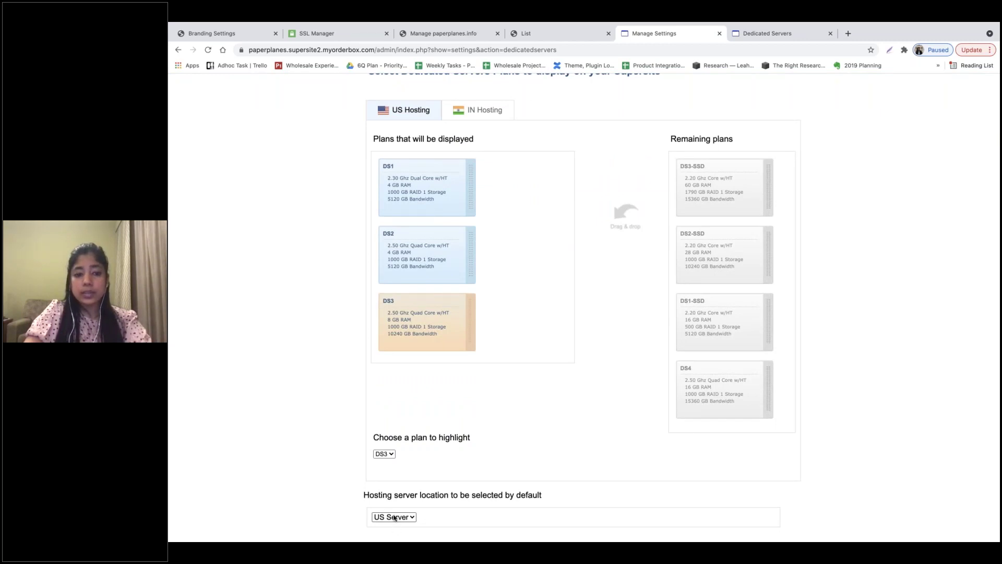
click(395, 518)
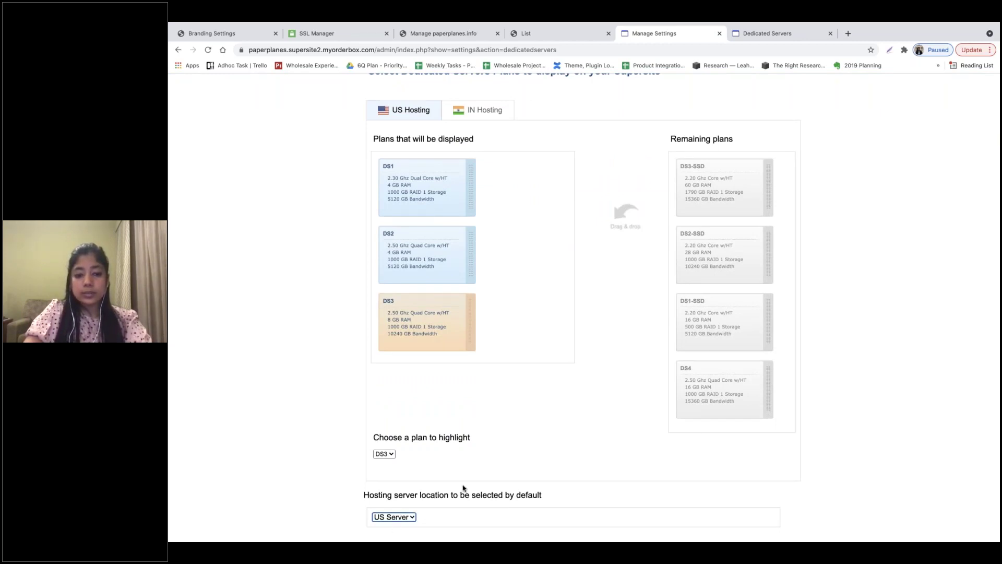
scroll(463, 488, up, 1)
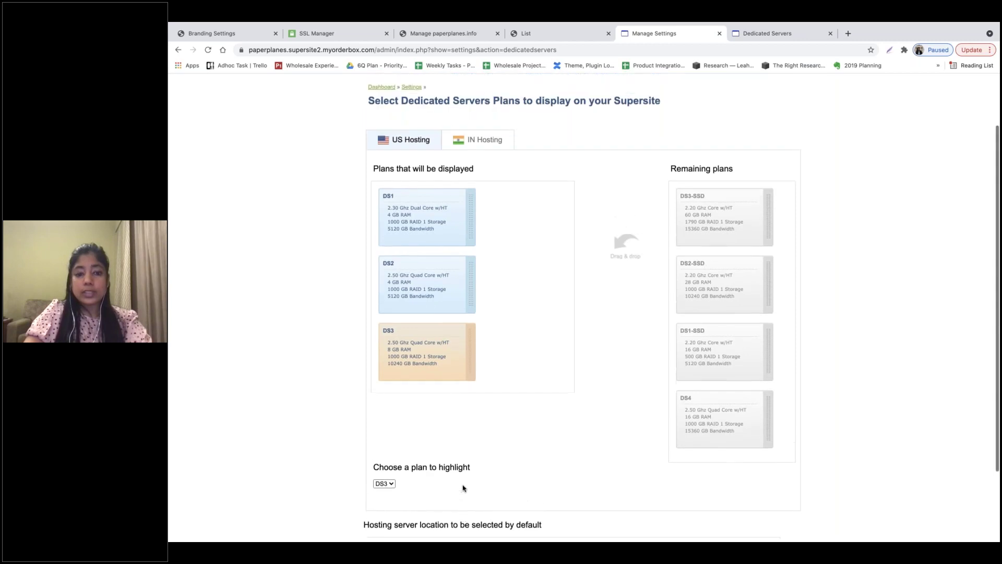
scroll(463, 488, down, 2)
click(523, 503)
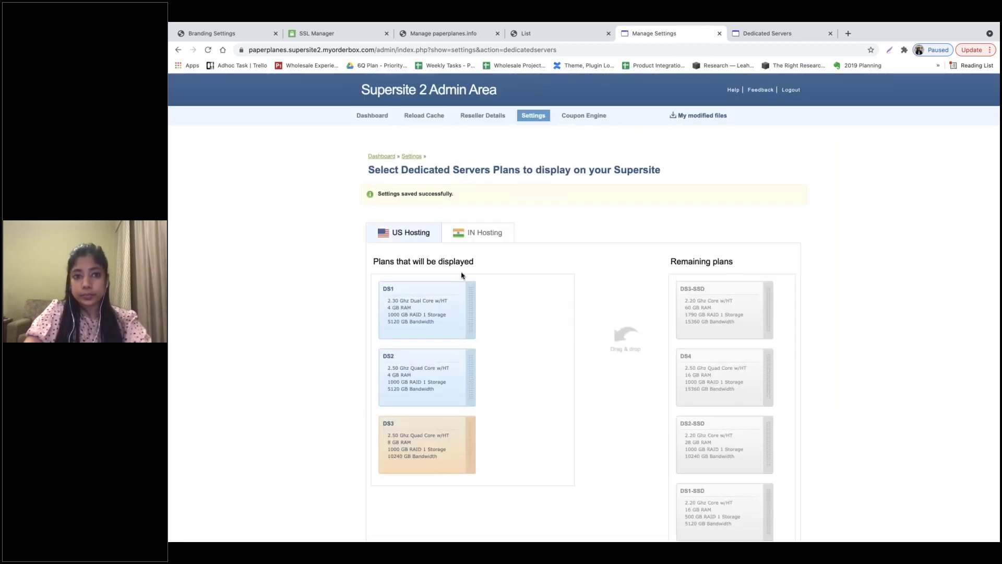
- Return to the main Settings list and browse through its options
click(415, 158)
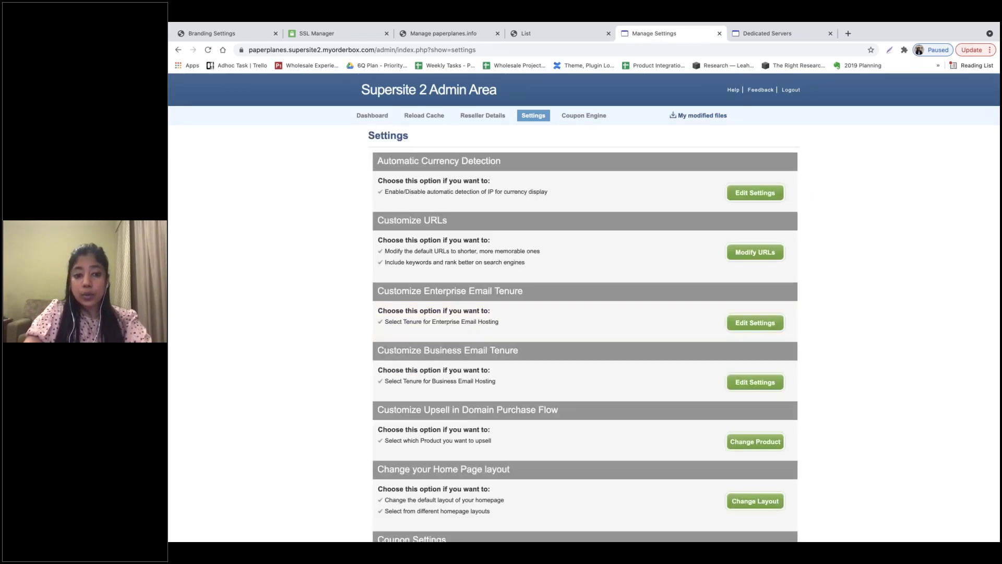
scroll(584, 308, down, 5)
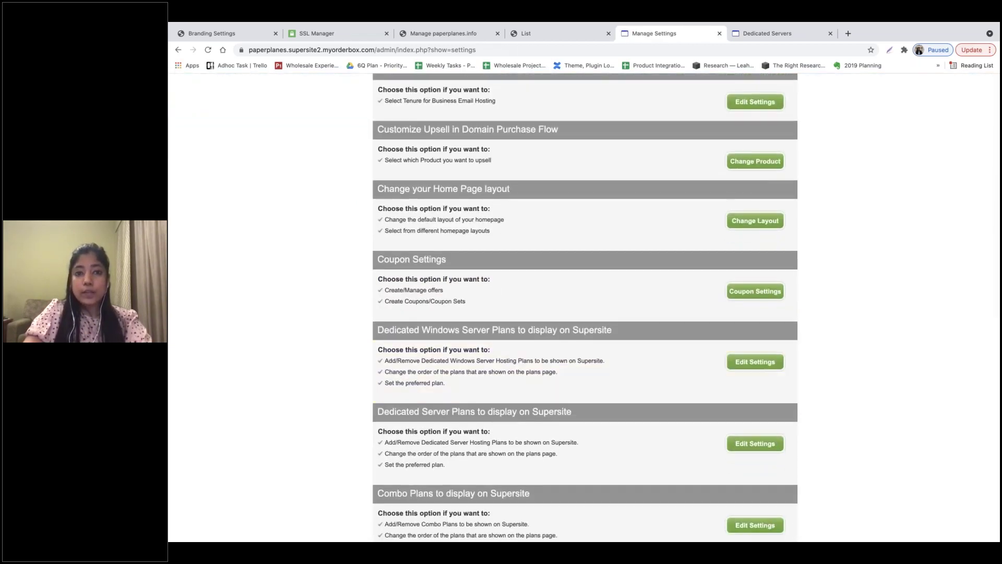
scroll(585, 418, down, 2)
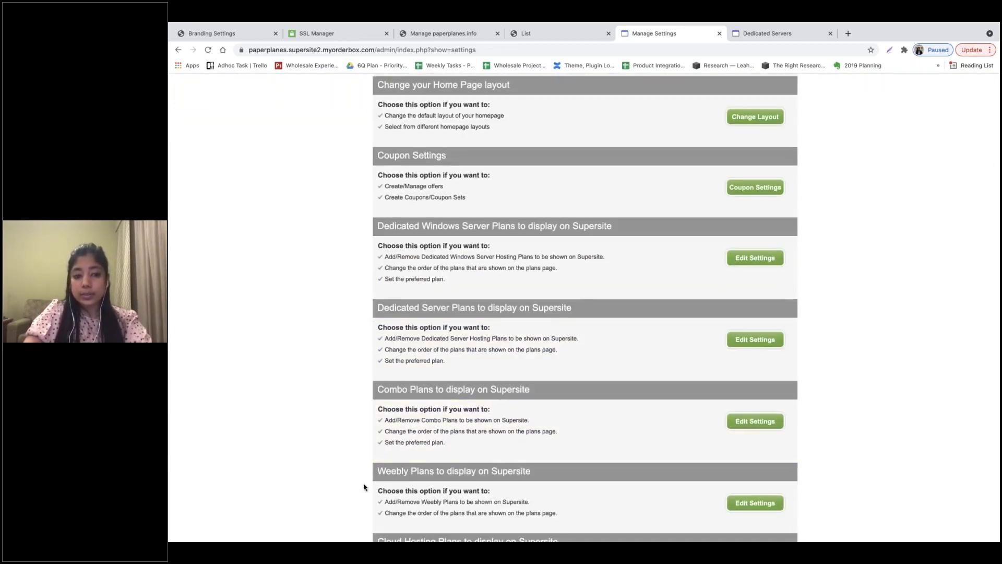
scroll(364, 487, down, 1)
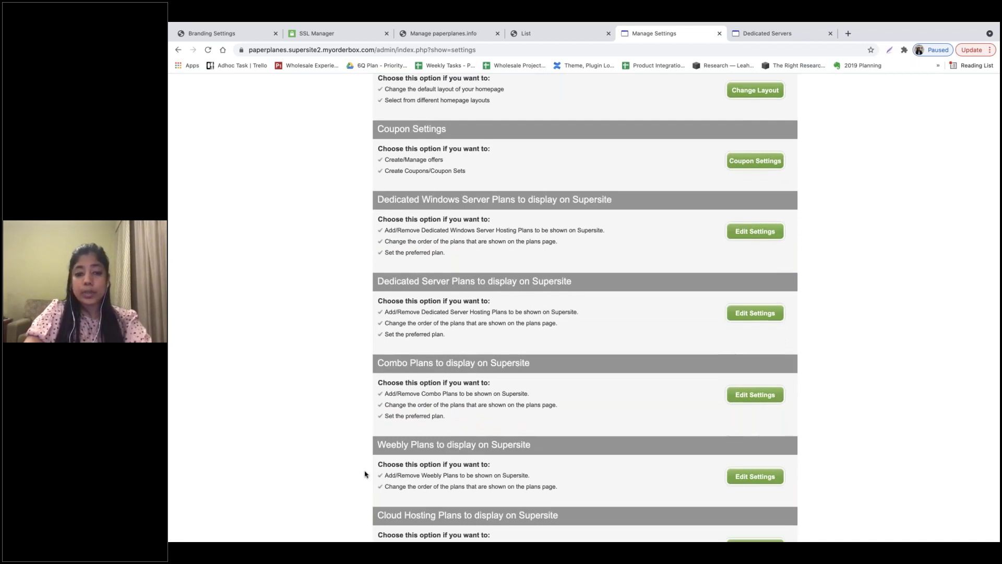
scroll(365, 474, down, 1)
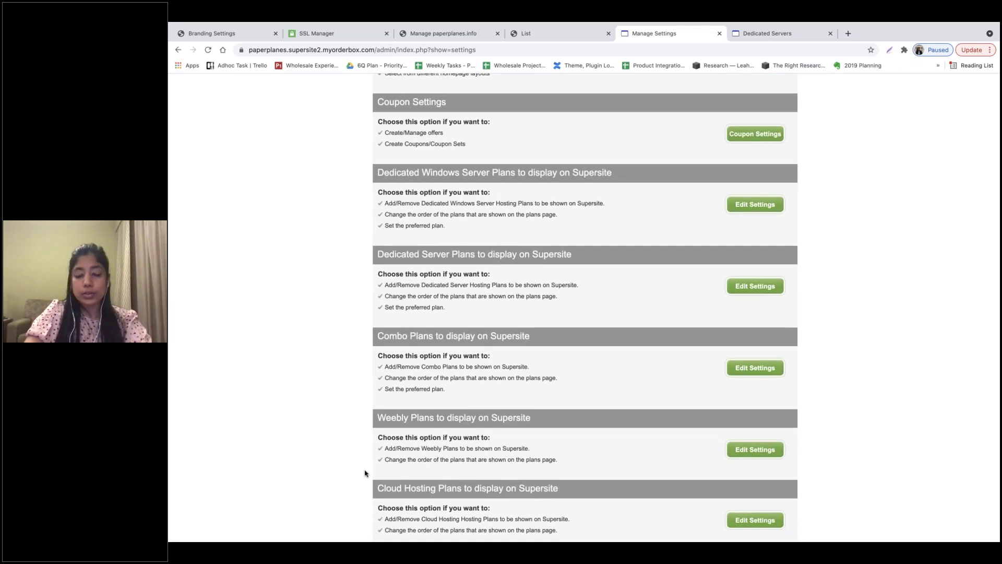
scroll(365, 474, down, 2)
scroll(365, 473, up, 3)
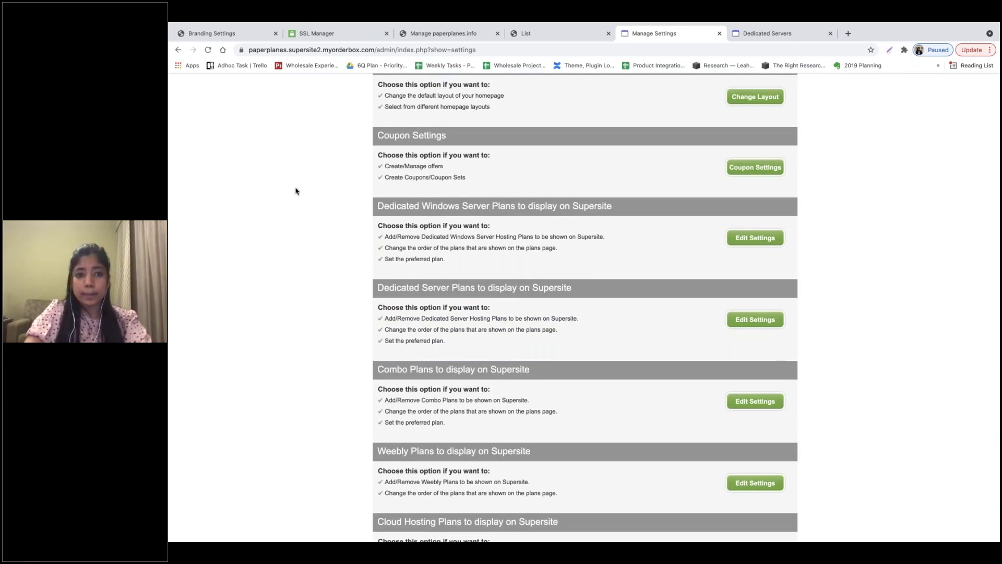
scroll(295, 191, up, 3)
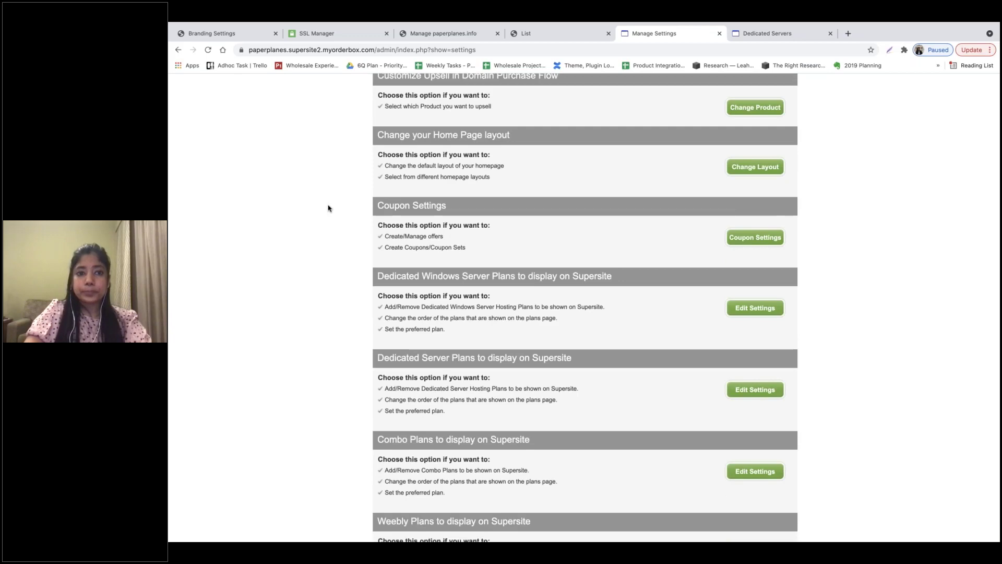
scroll(328, 209, up, 12)
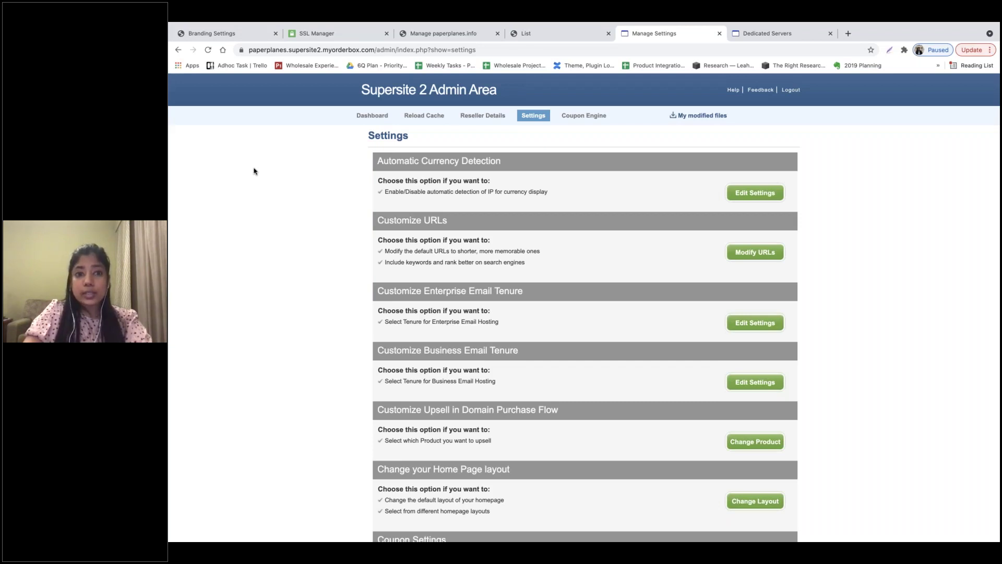
- In the control panel, go to Settings > Finance & Billing > Payment Gateway > List / Add
click(232, 36)
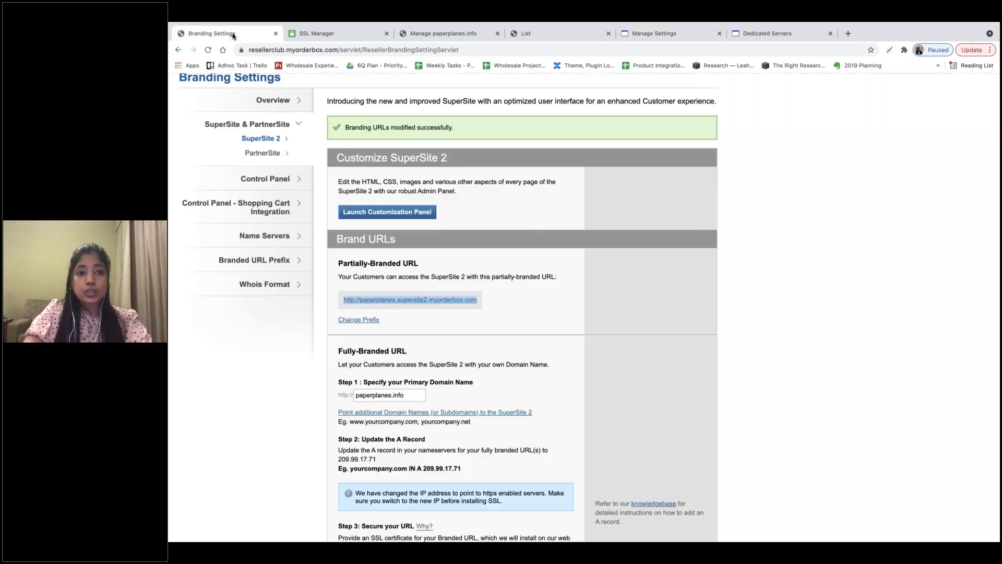
scroll(469, 194, up, 3)
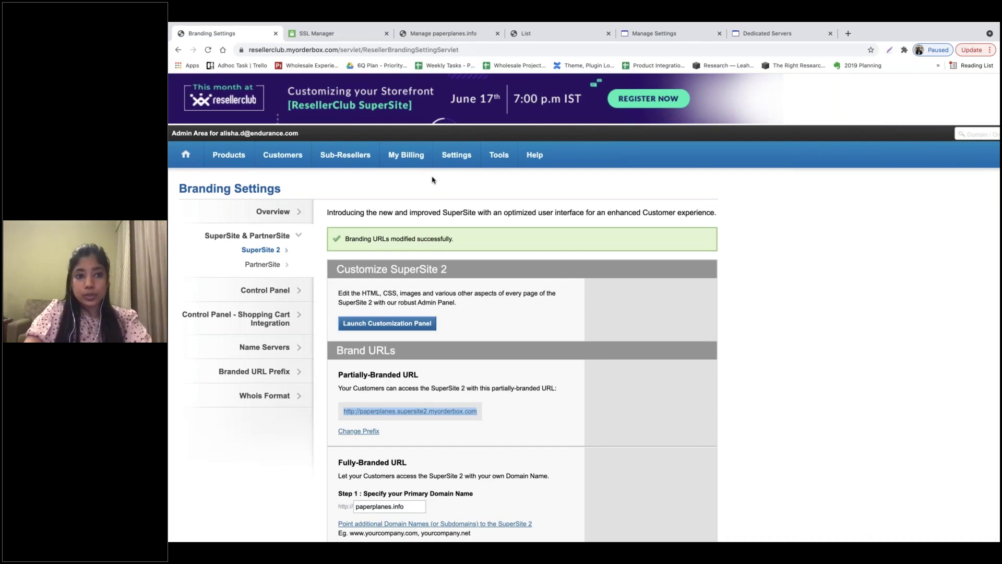
mouse_move(447, 160)
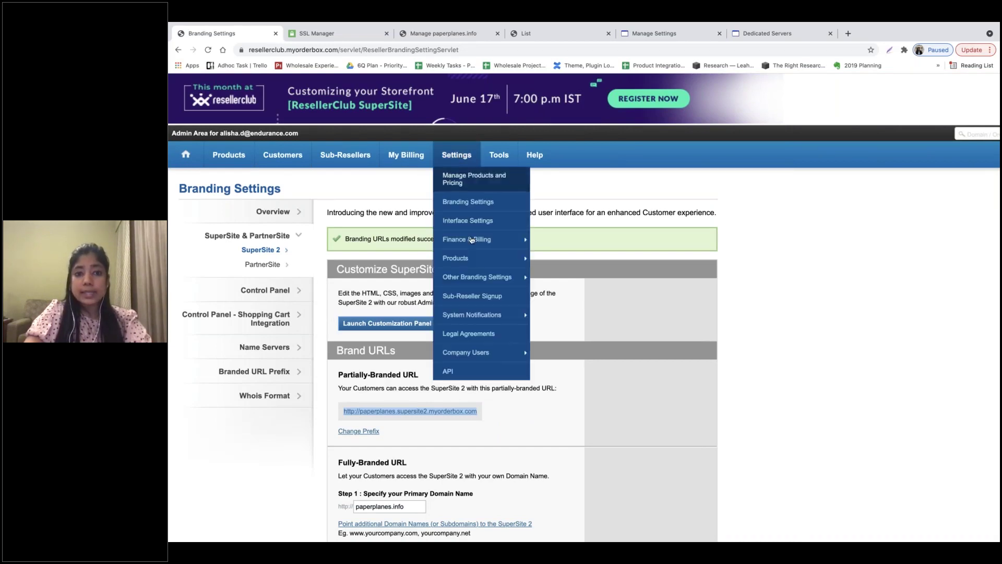
mouse_move(501, 240)
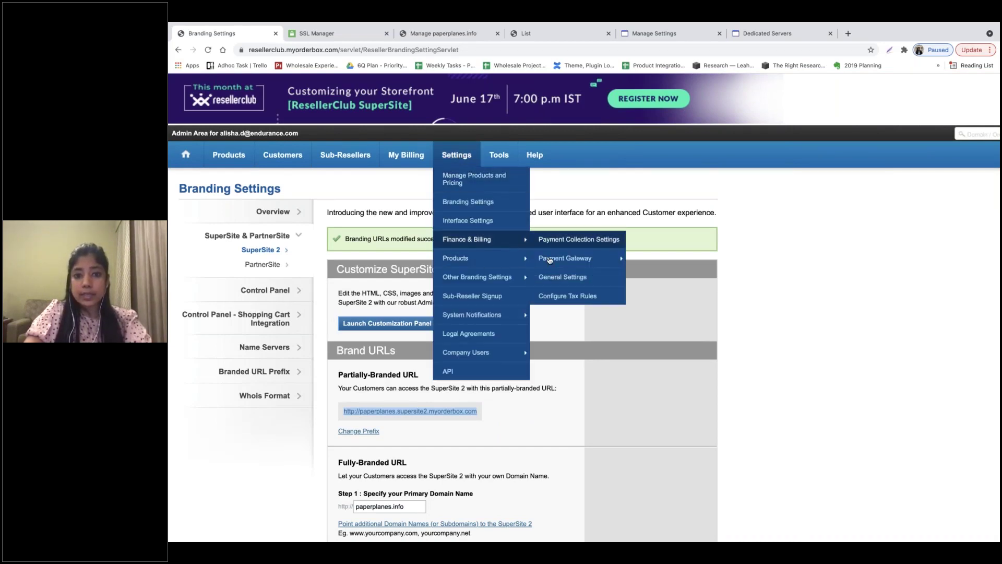
mouse_move(619, 265)
click(656, 259)
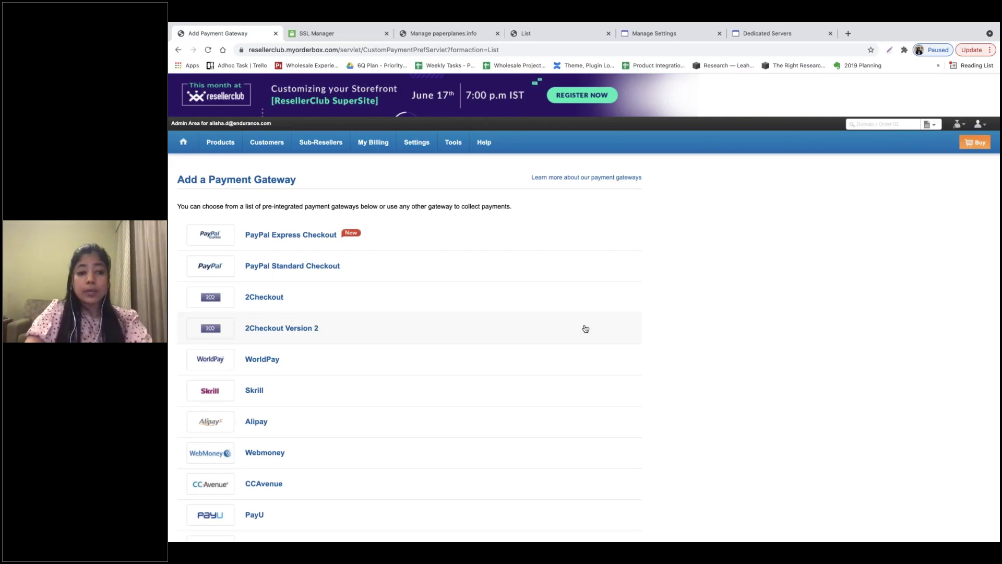
- Find PayU in the gateway list and open the Add Payu.in Gateway form
scroll(429, 457, down, 3)
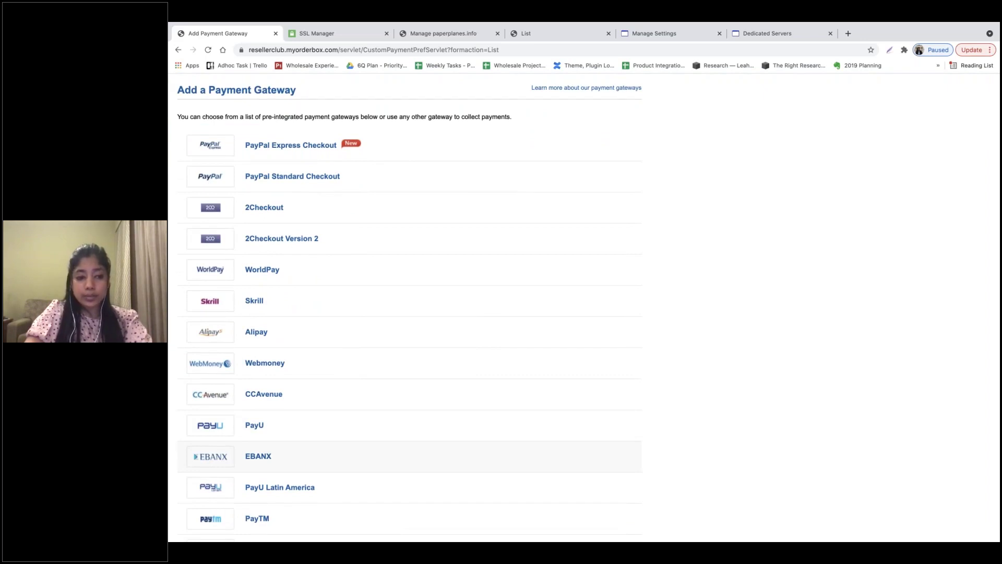
scroll(424, 456, down, 1)
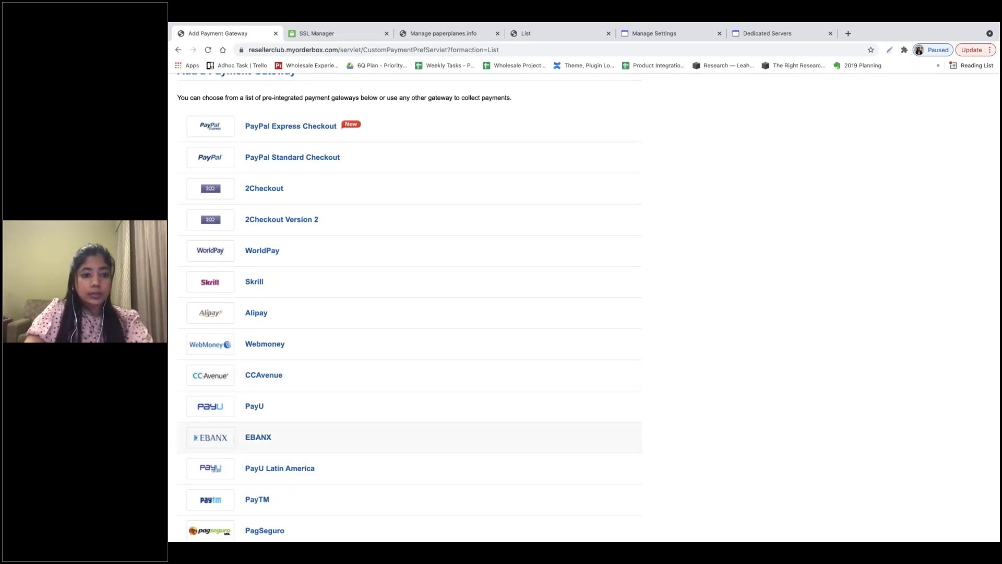
scroll(237, 441, down, 2)
scroll(418, 412, down, 1)
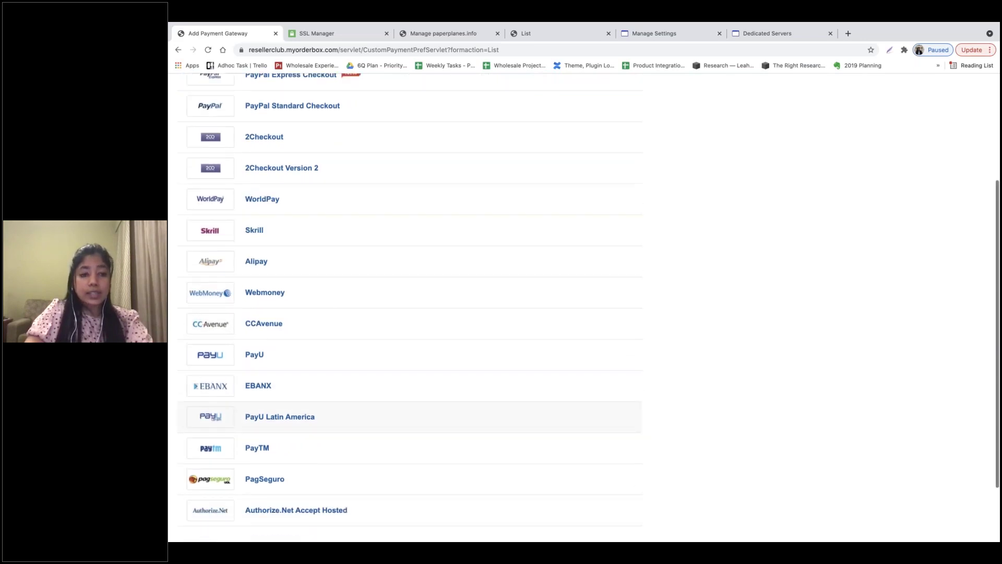
scroll(418, 412, down, 2)
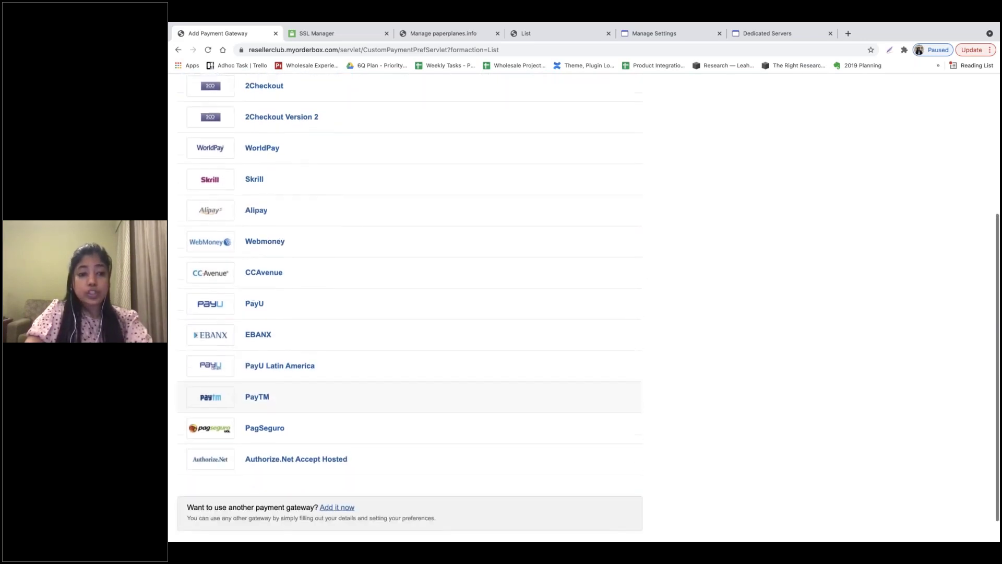
scroll(418, 412, up, 3)
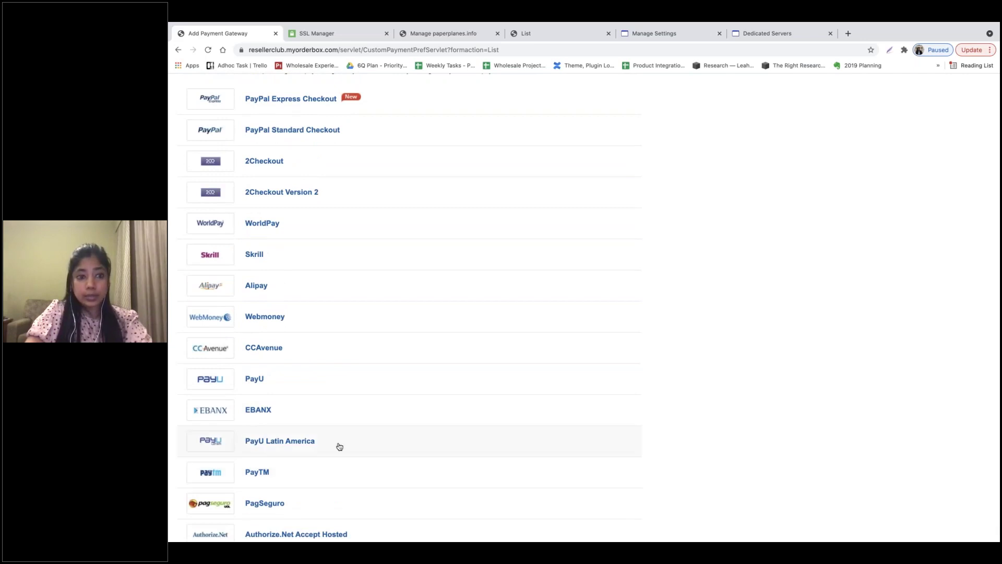
scroll(360, 470, down, 5)
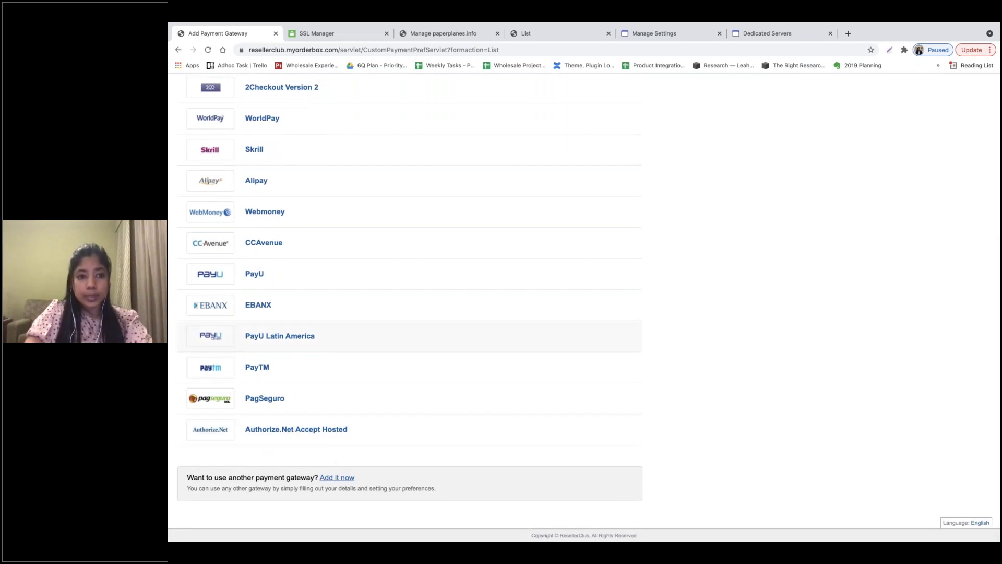
scroll(302, 331, up, 1)
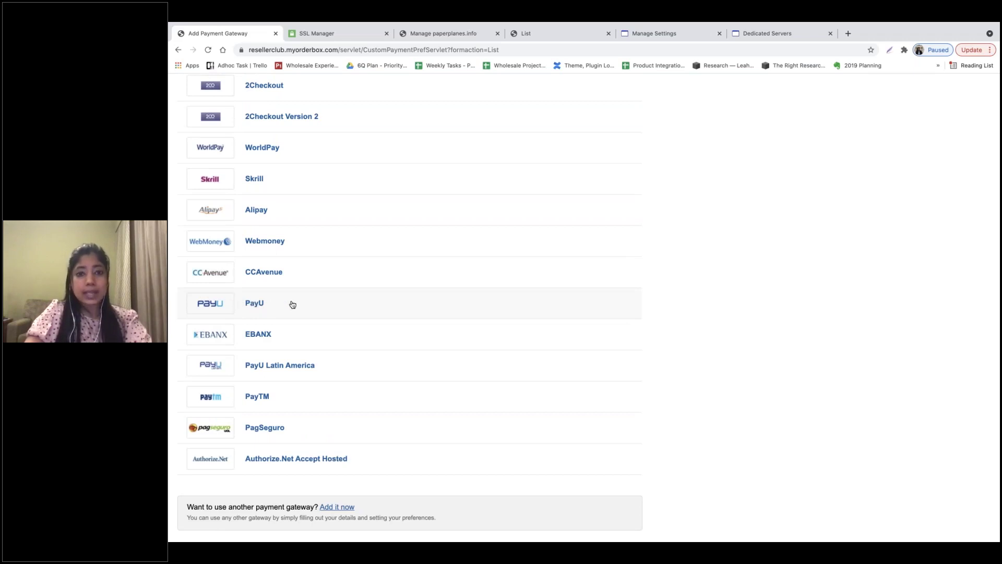
click(255, 304)
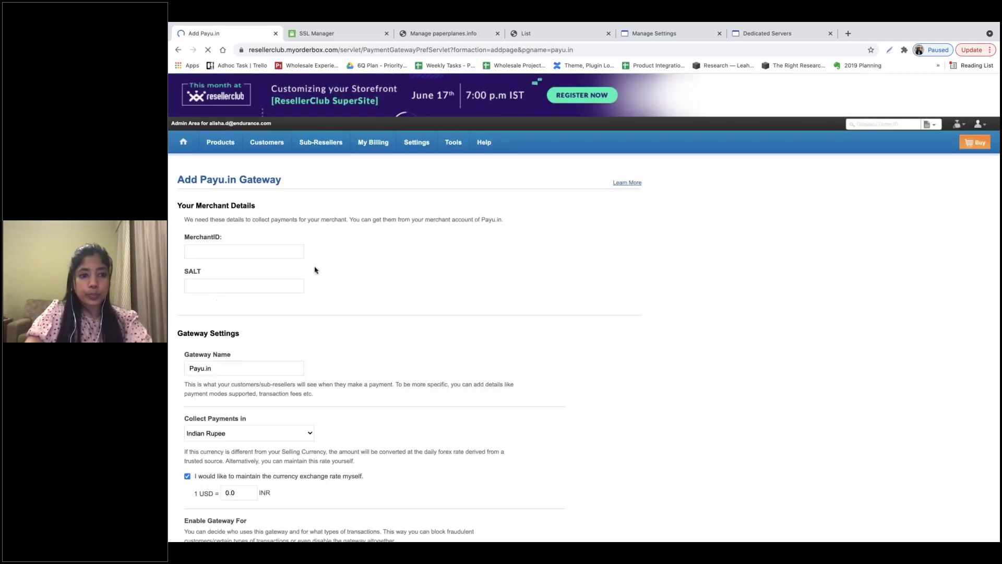
- Paste the PayU merchant ID and SALT key into the merchant details fields
click(238, 252)
click(218, 285)
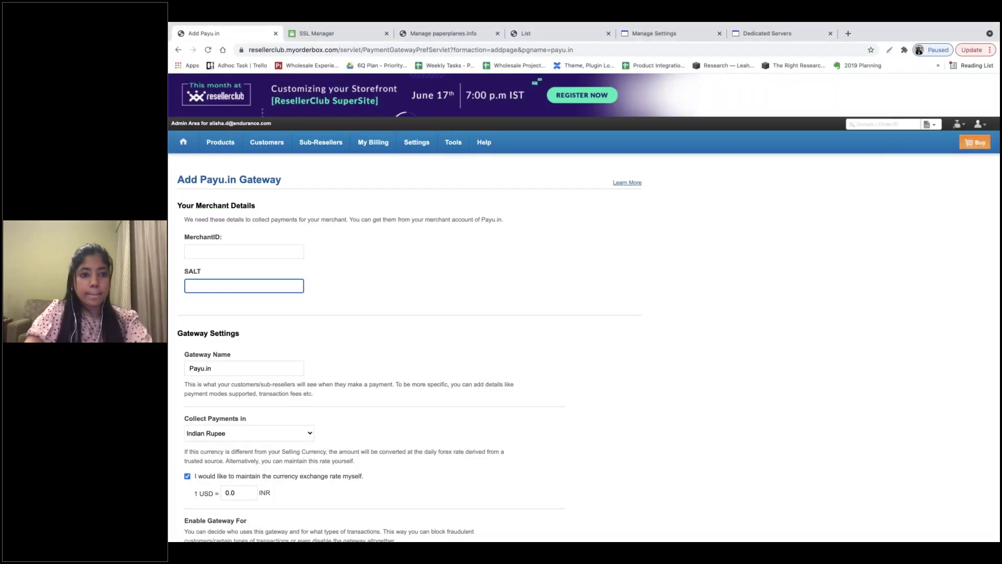
click(244, 252)
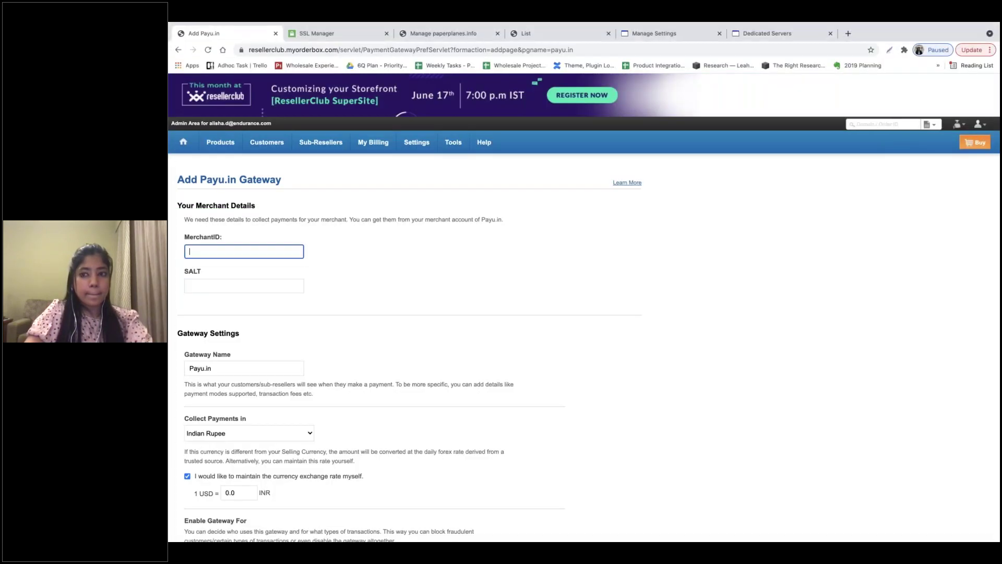
key(super+v)
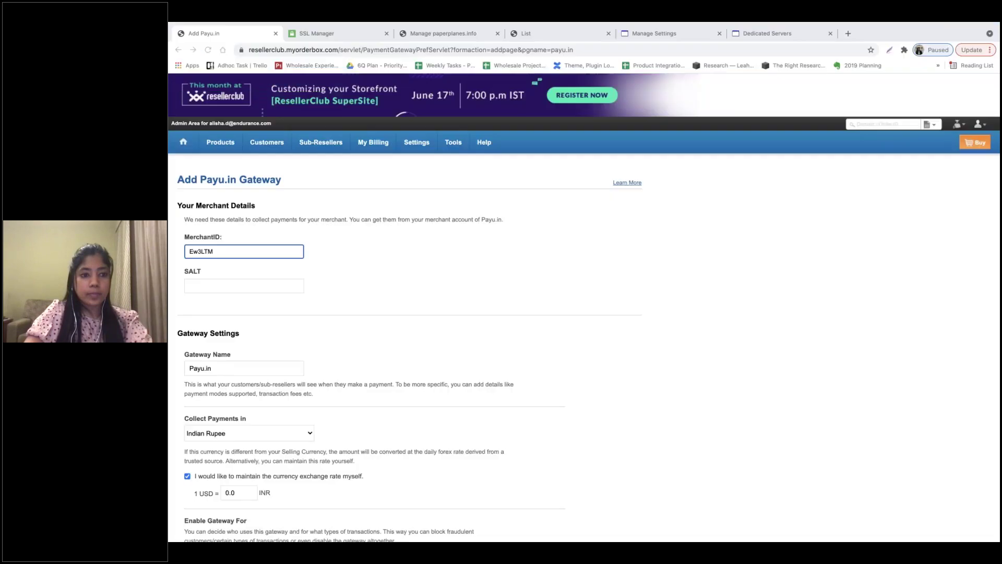
click(246, 286)
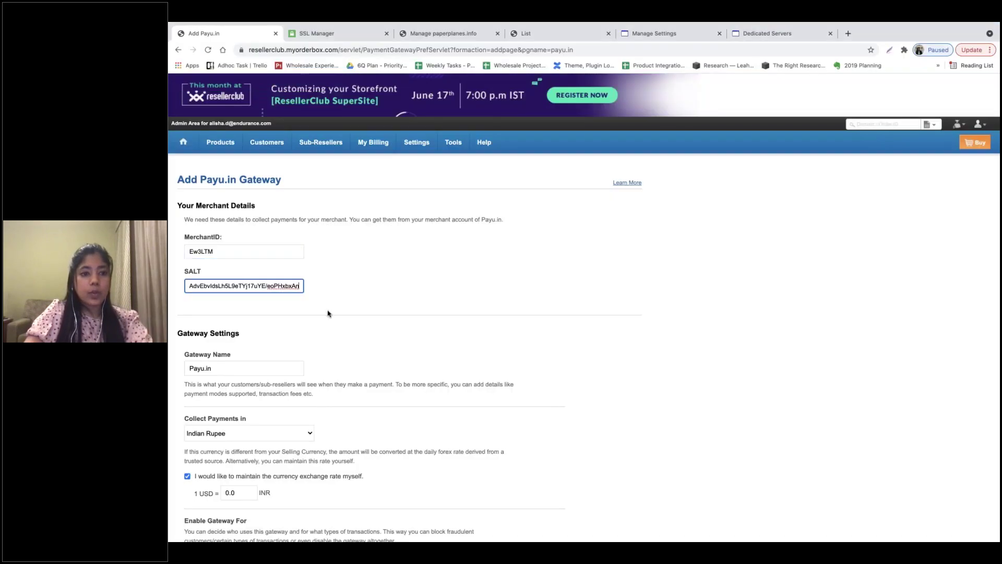
scroll(328, 313, down, 3)
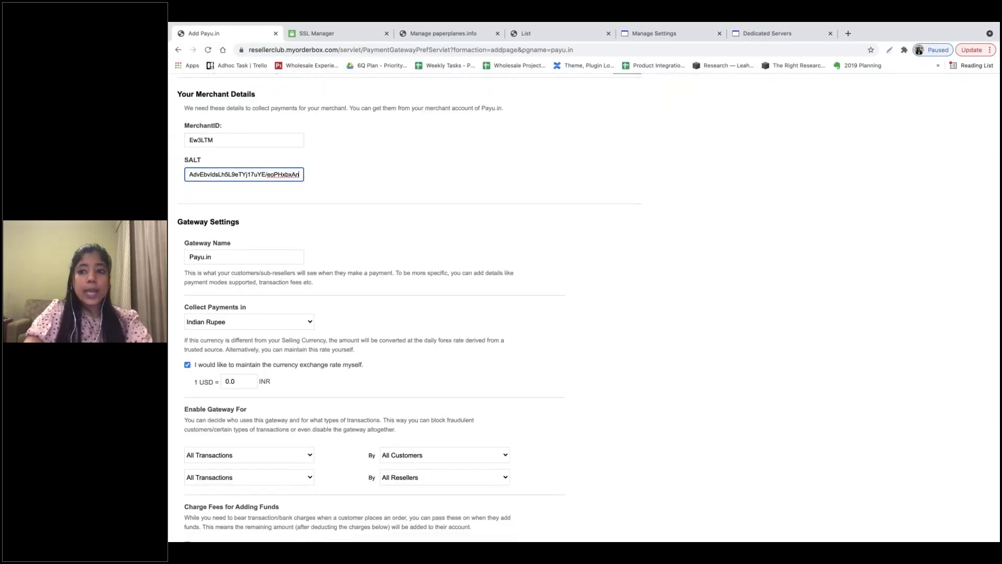
scroll(501, 313, down, 5)
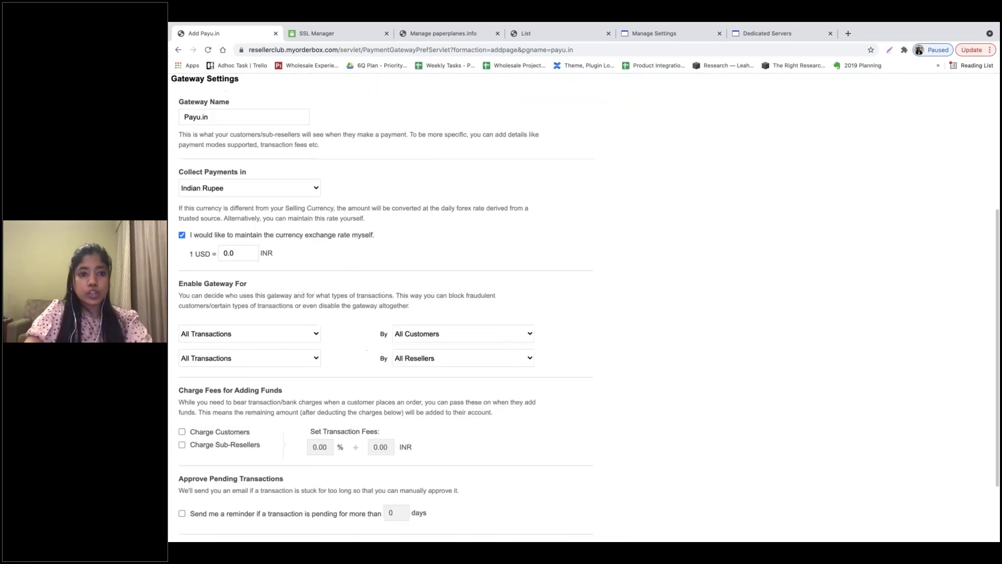
scroll(390, 300, up, 2)
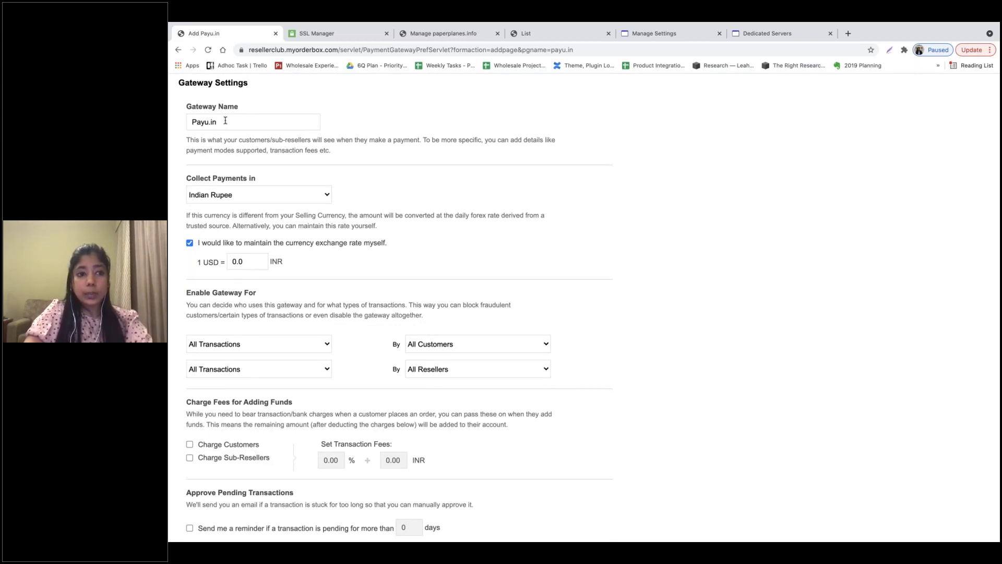
- Rename the gateway to Payu.in CC-DC
click(225, 121)
text(C)
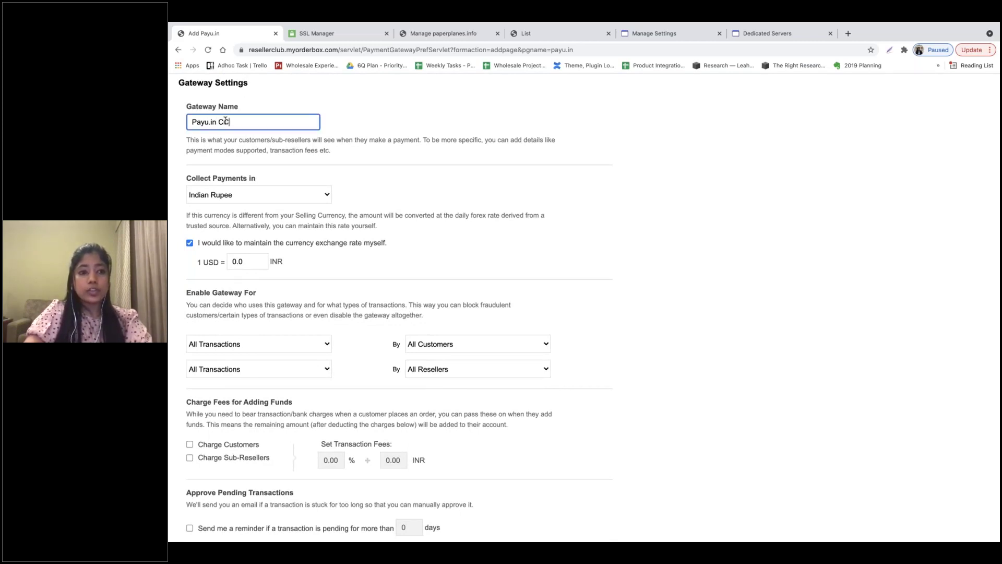
text(c-DC)
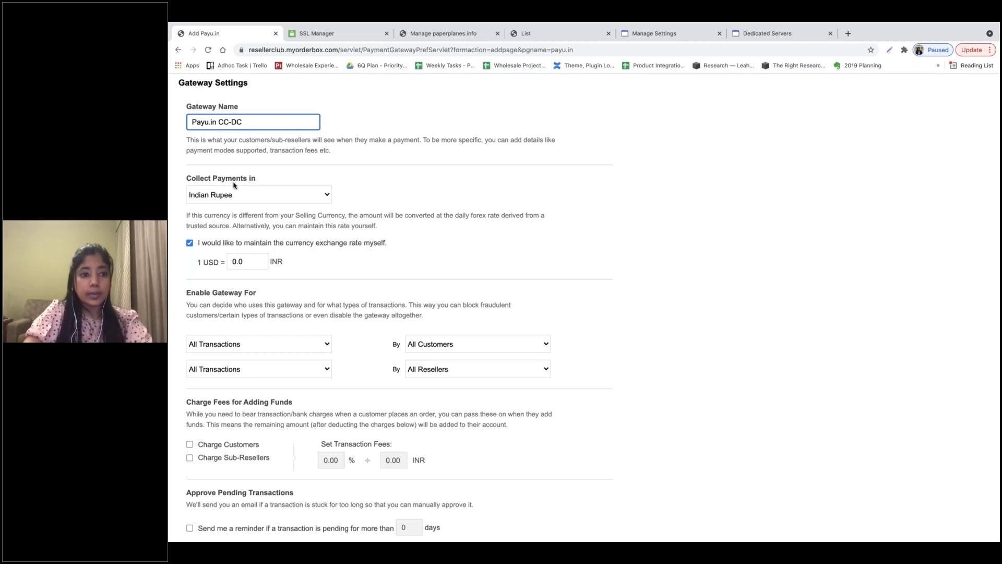
click(229, 194)
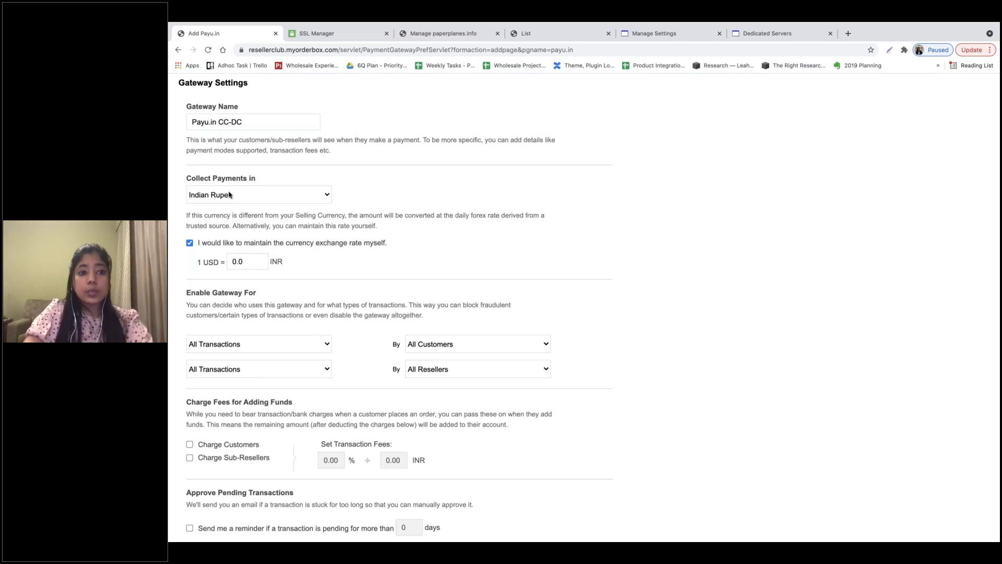
click(229, 195)
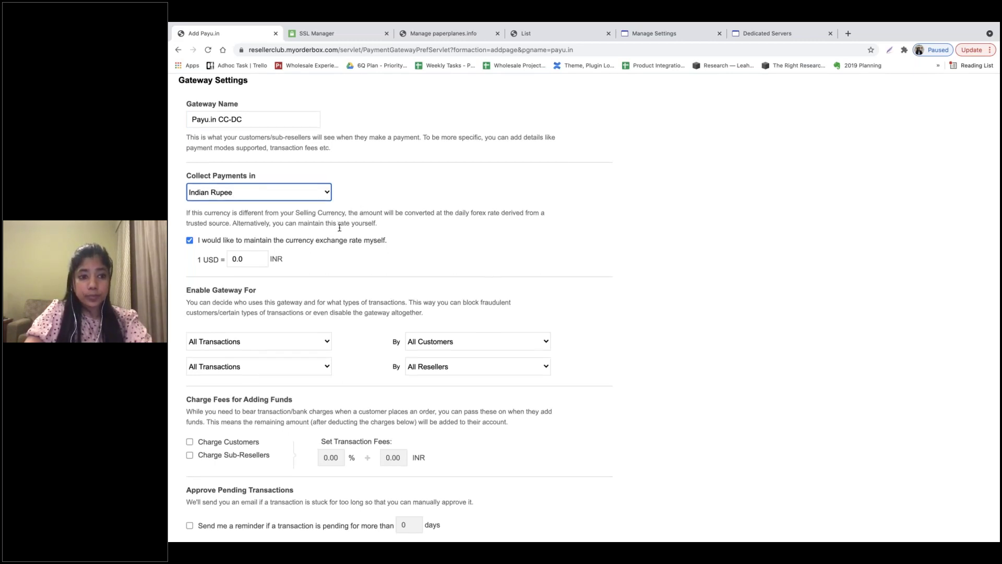
- Switch to the automatic exchange rate and set resellers' gateway access to No Transactions
scroll(258, 232, down, 1)
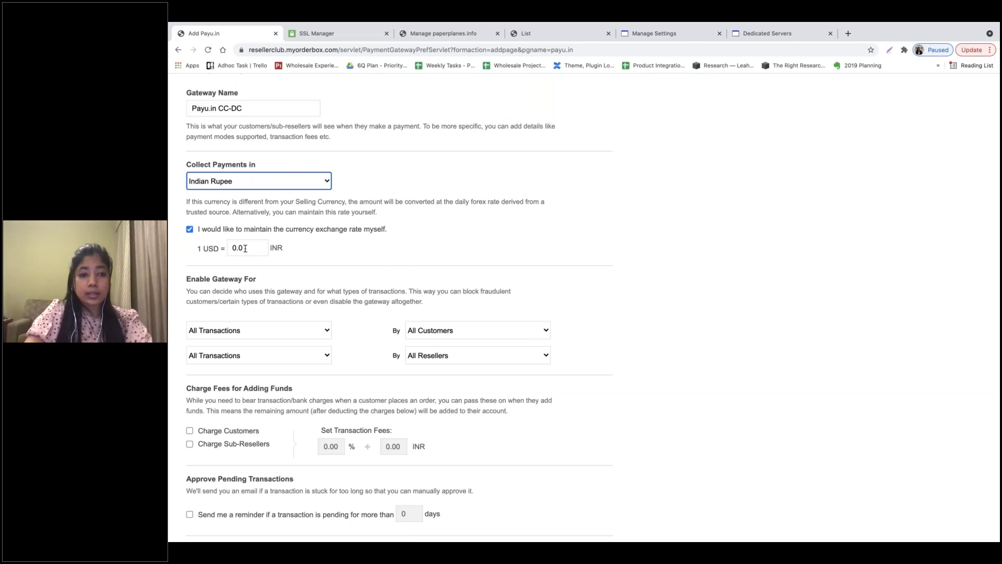
double_click(244, 248)
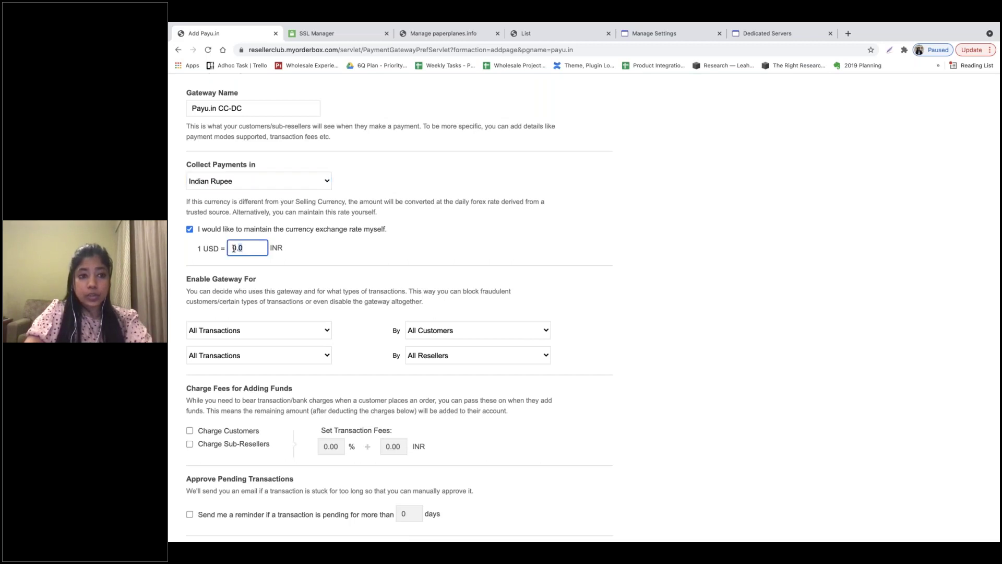
click(190, 230)
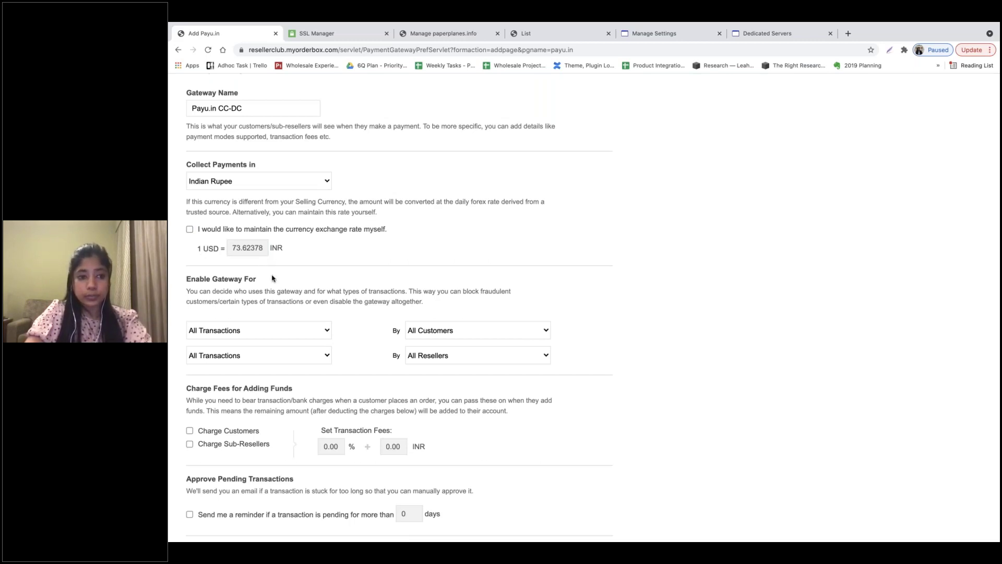
scroll(272, 278, down, 2)
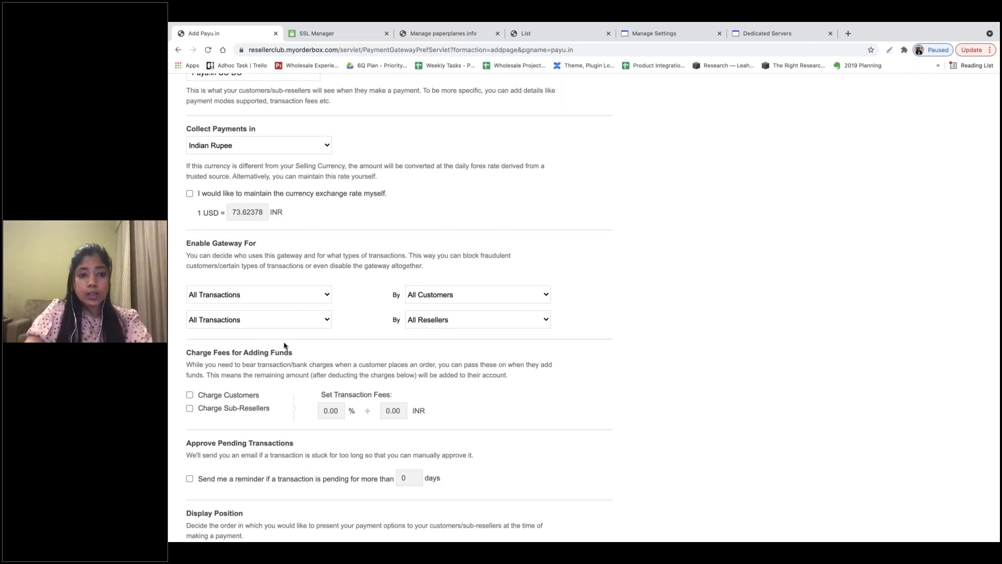
click(258, 320)
click(258, 334)
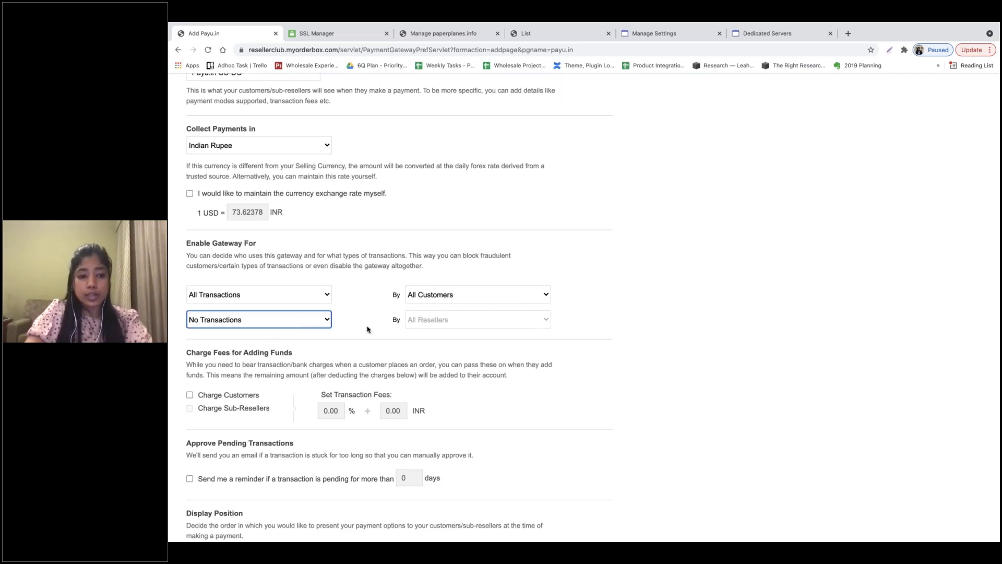
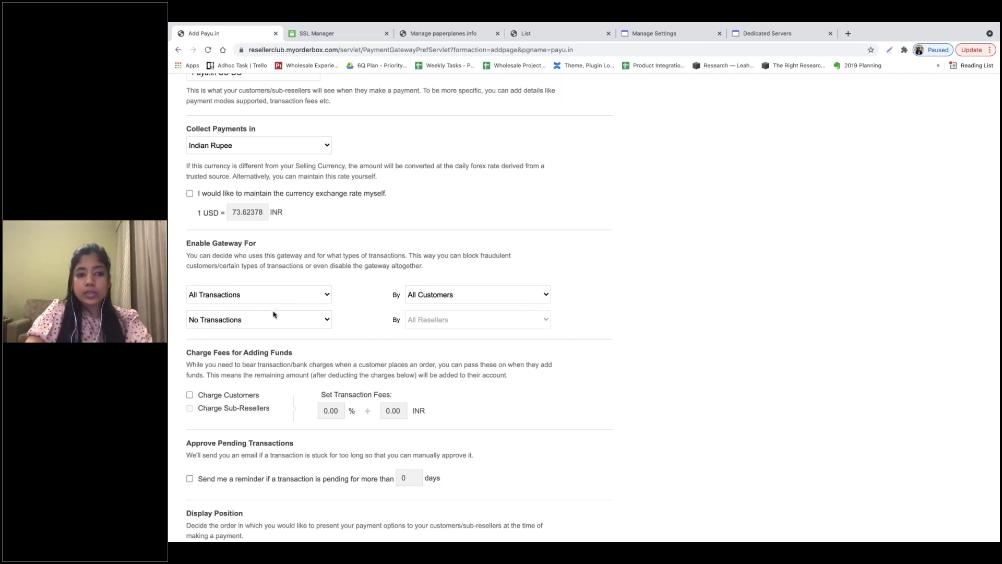
- Make the Payu.in gateway charge customers a 0.50% transaction fee
click(275, 296)
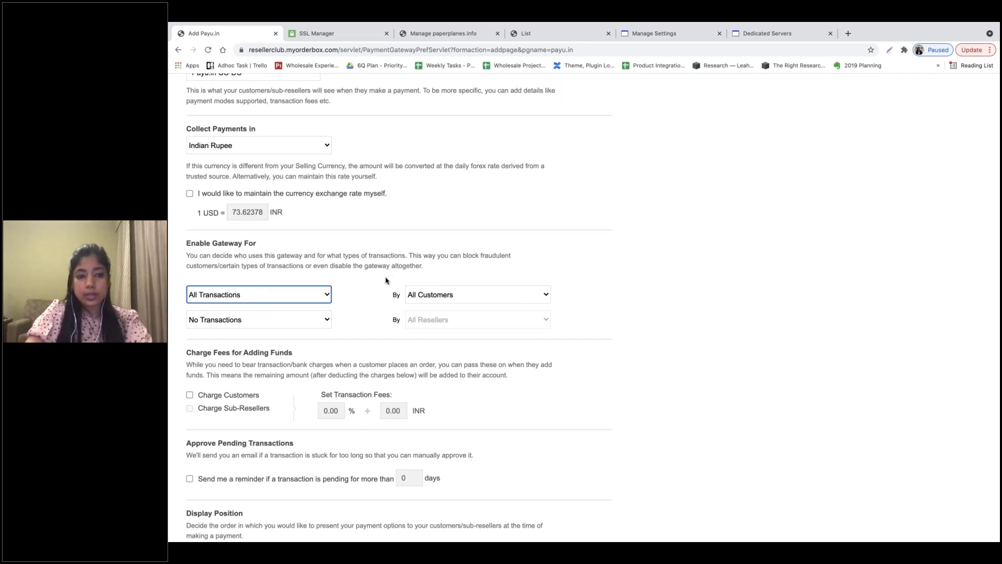
scroll(386, 280, down, 2)
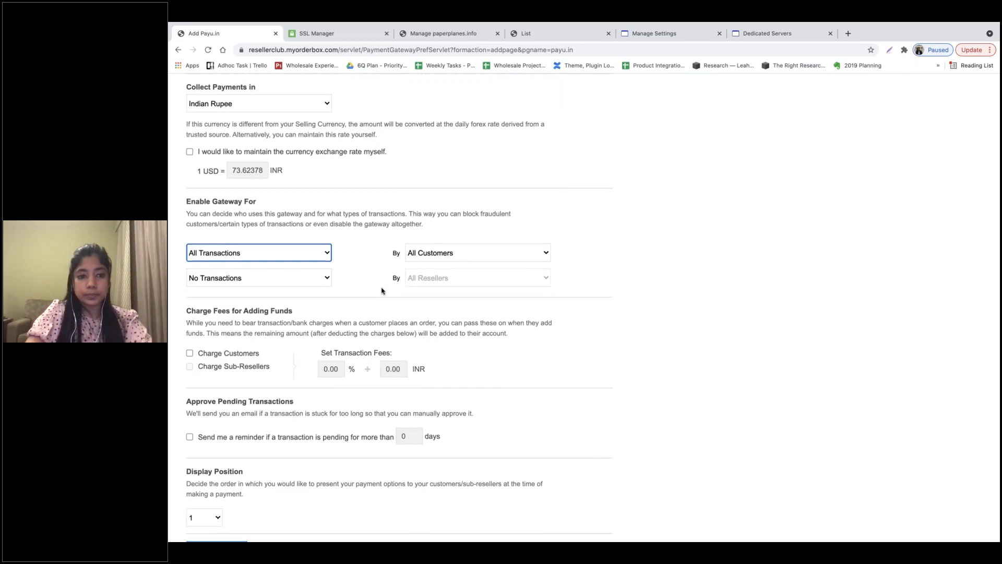
scroll(313, 284, down, 2)
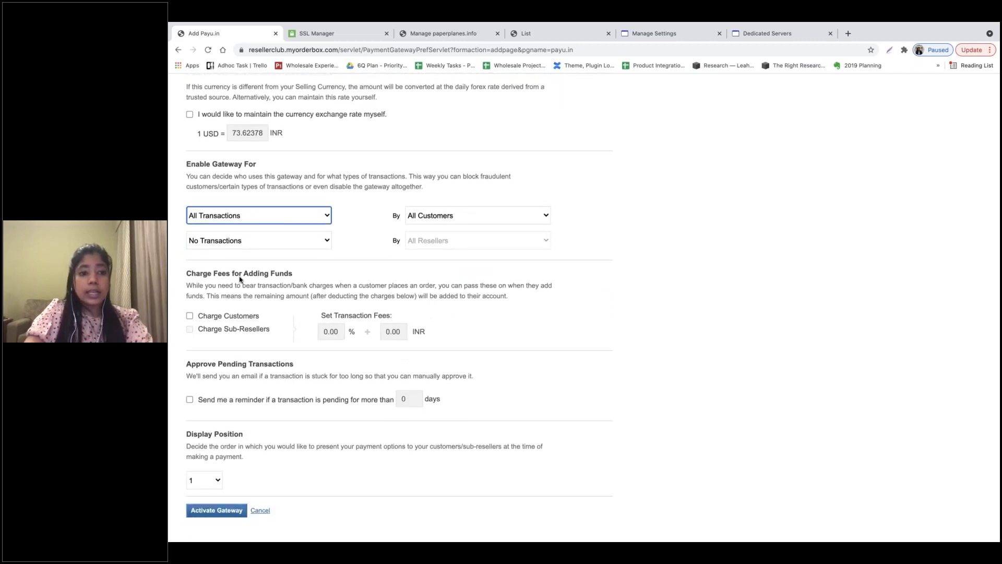
click(188, 316)
click(189, 317)
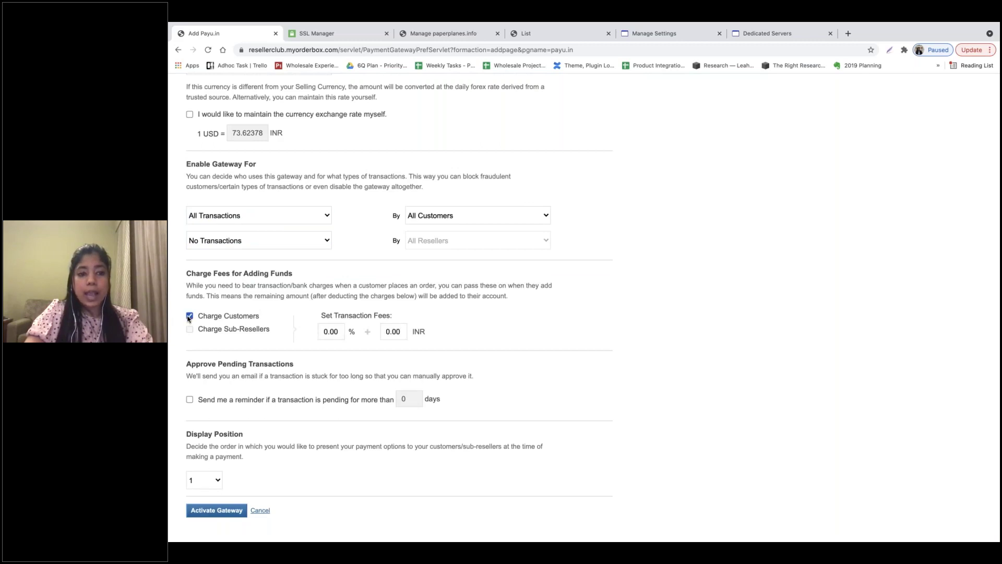
click(326, 333)
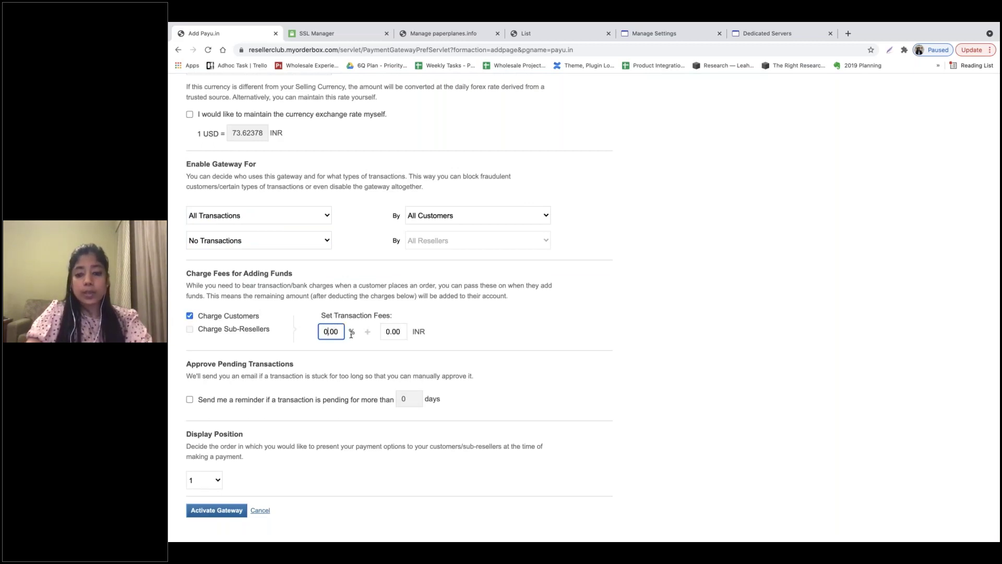
key(BackSpace)
text(5)
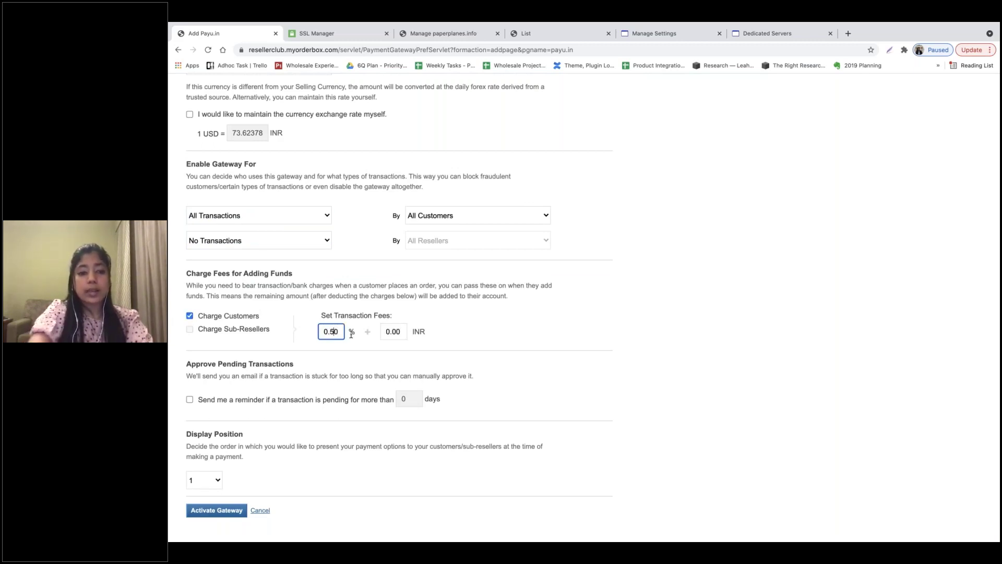
click(359, 347)
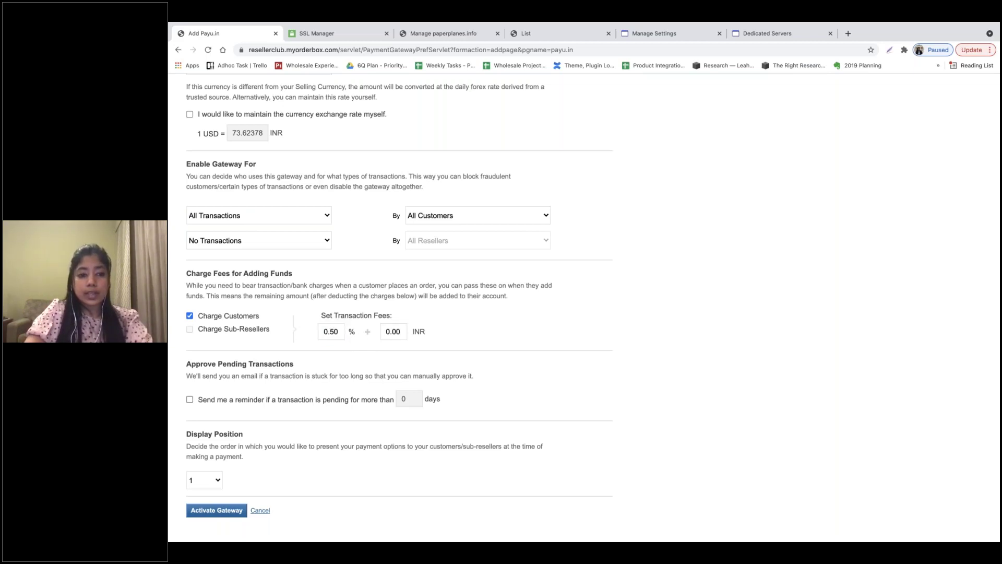
- Enable pending-transaction reminders, keep display position at 1, and activate the gateway
scroll(329, 378, down, 1)
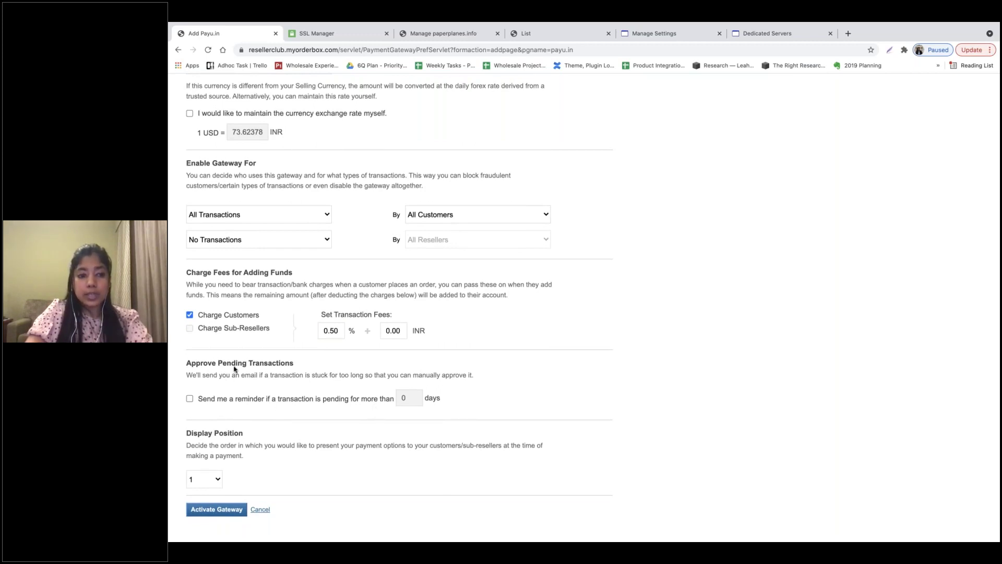
click(189, 399)
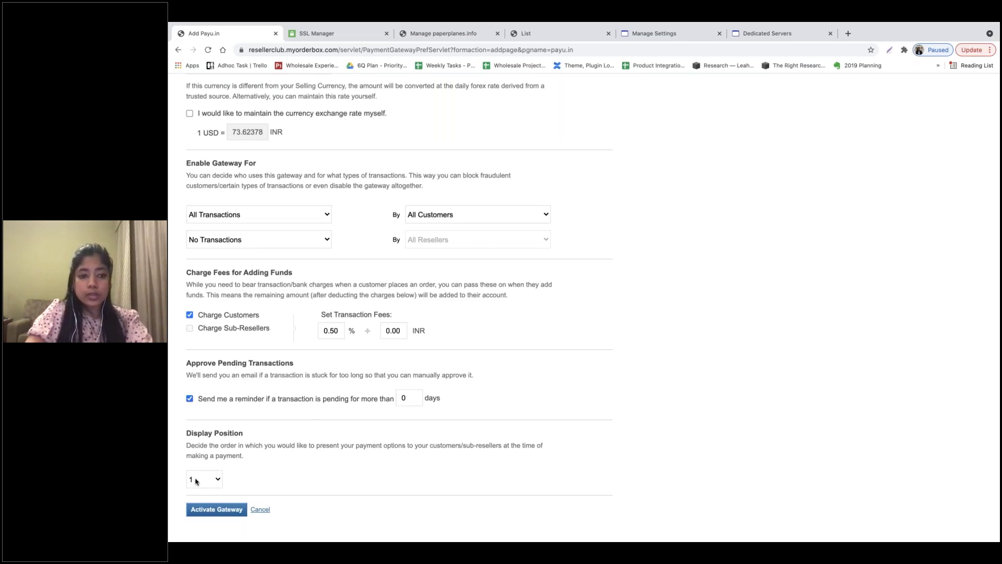
click(206, 480)
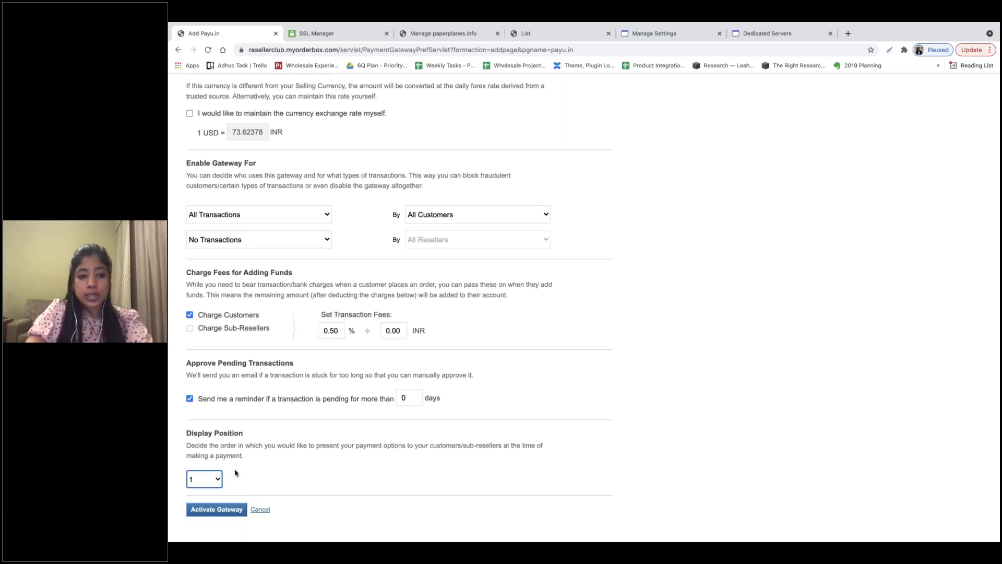
click(272, 445)
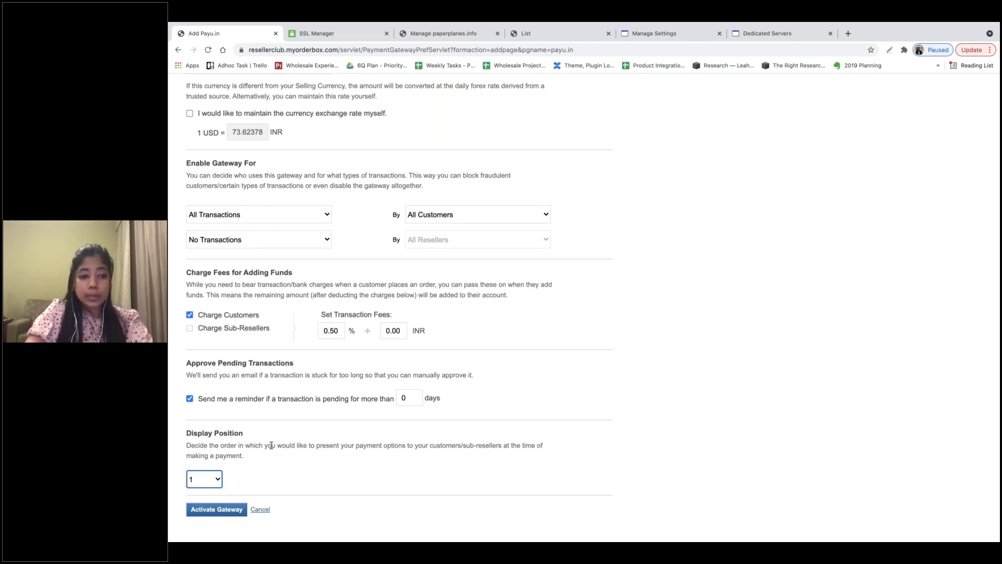
click(209, 478)
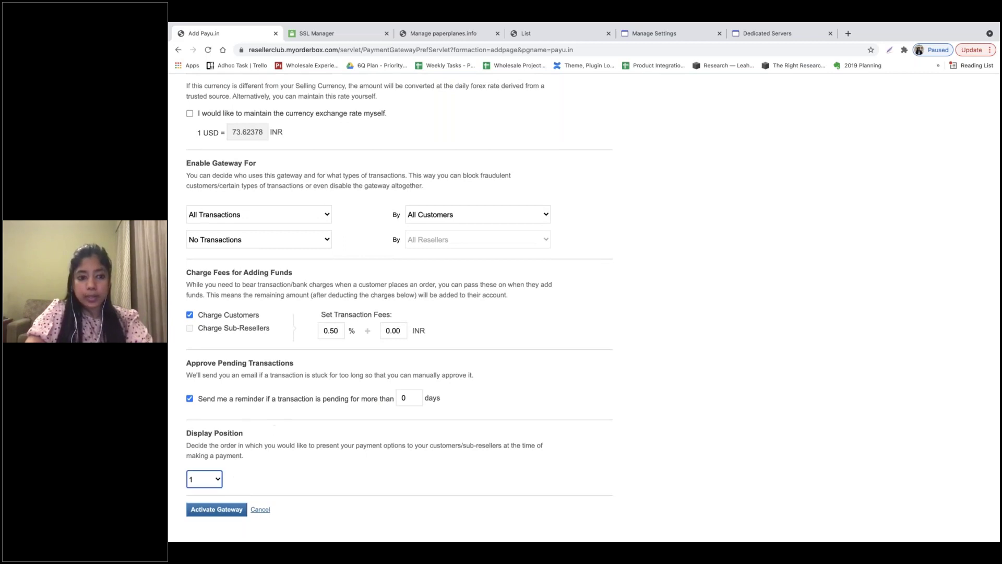
click(219, 511)
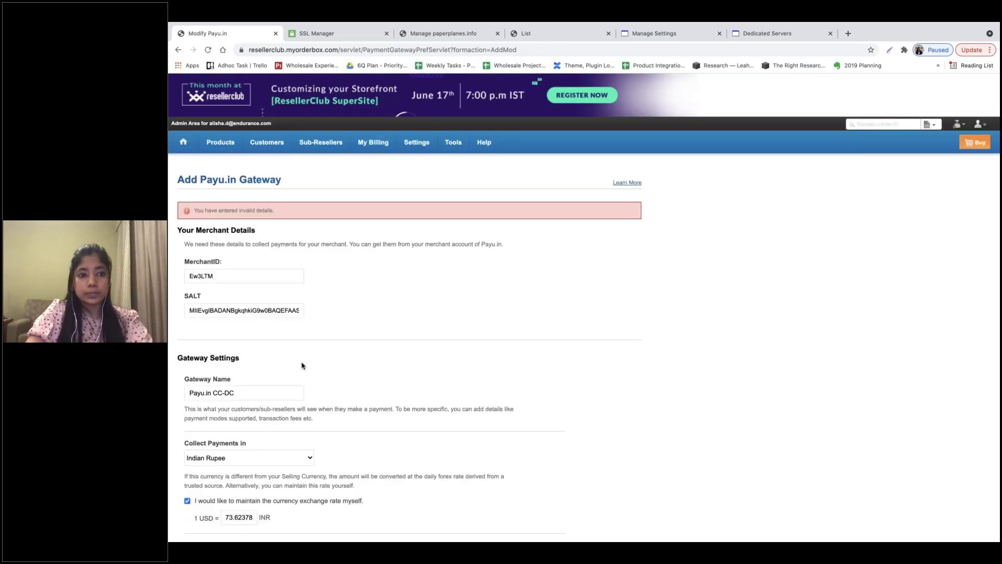
click(201, 312)
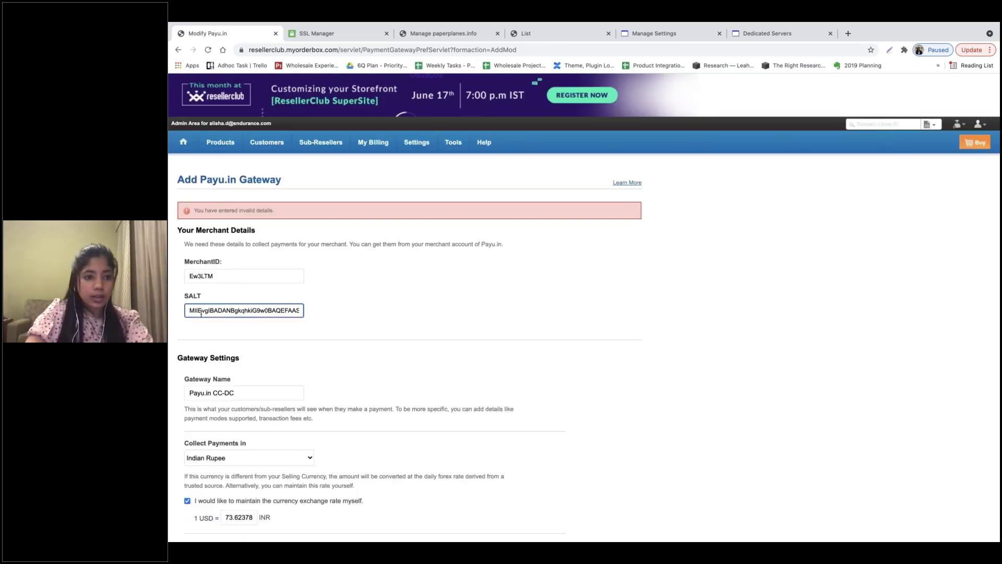
triple_click(283, 310)
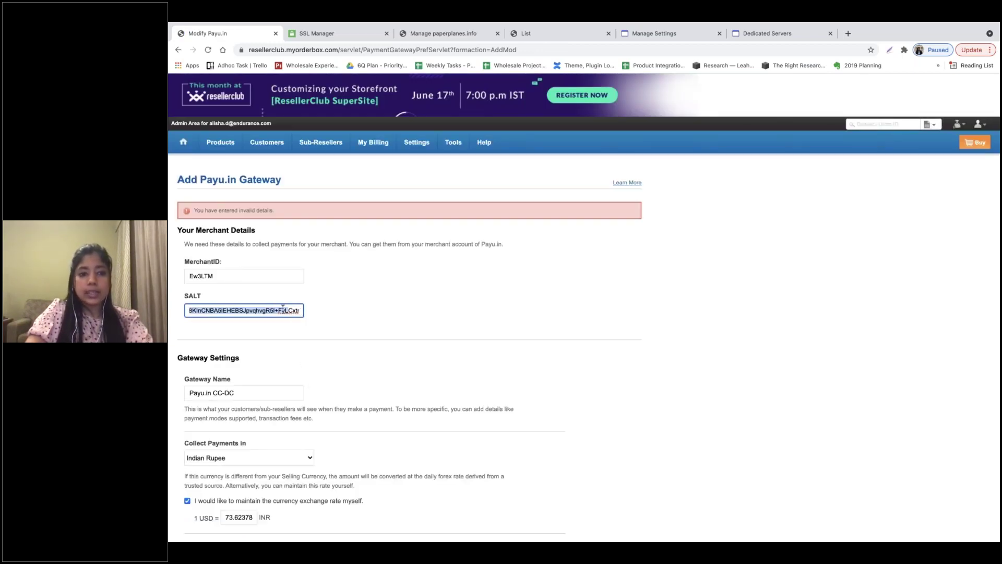
double_click(283, 310)
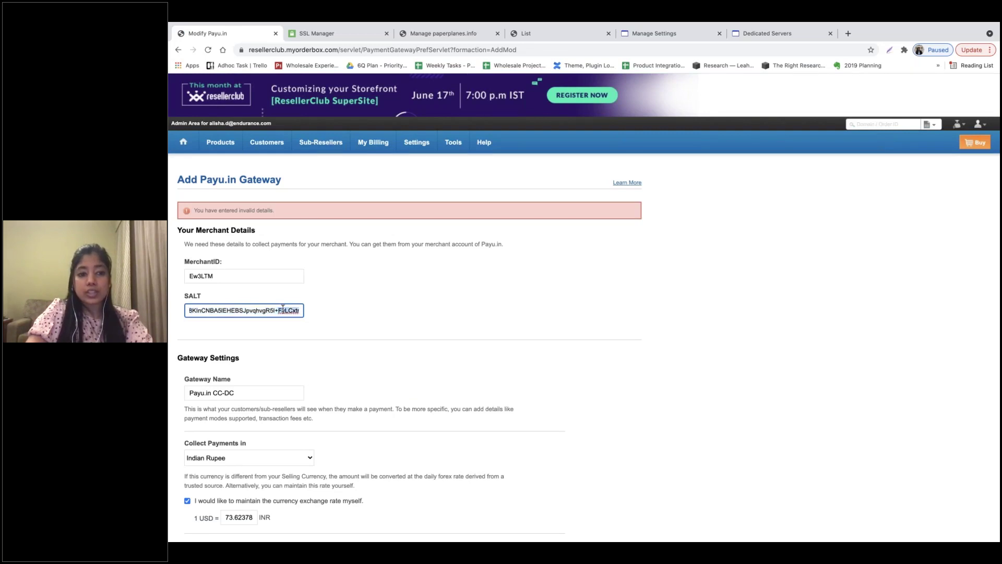
triple_click(227, 310)
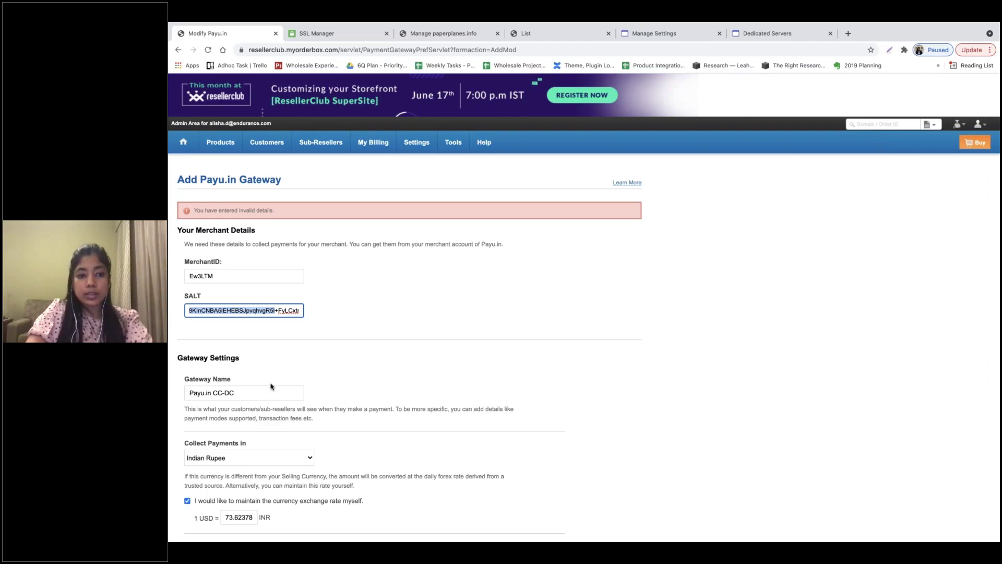
scroll(271, 386, down, 7)
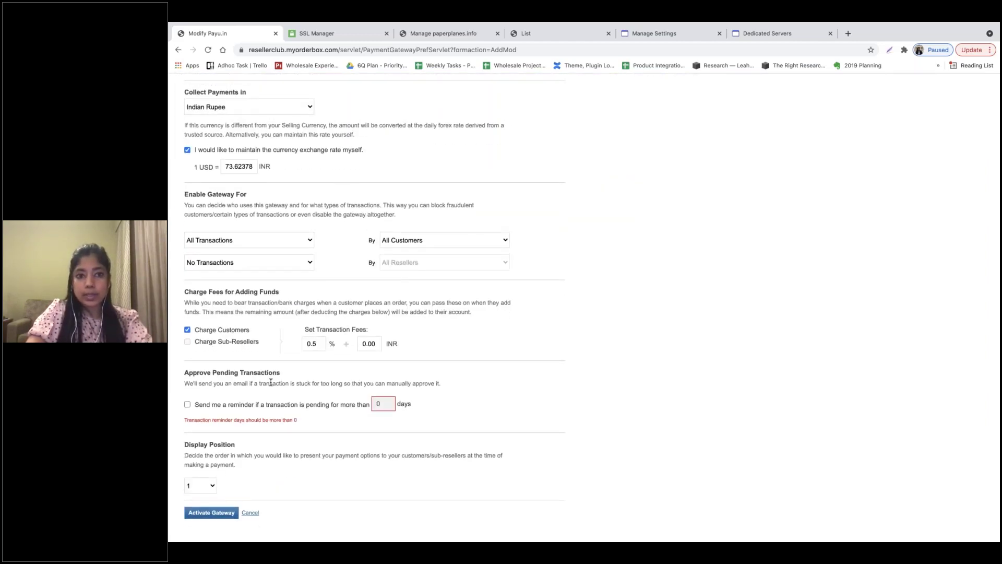
scroll(270, 382, up, 7)
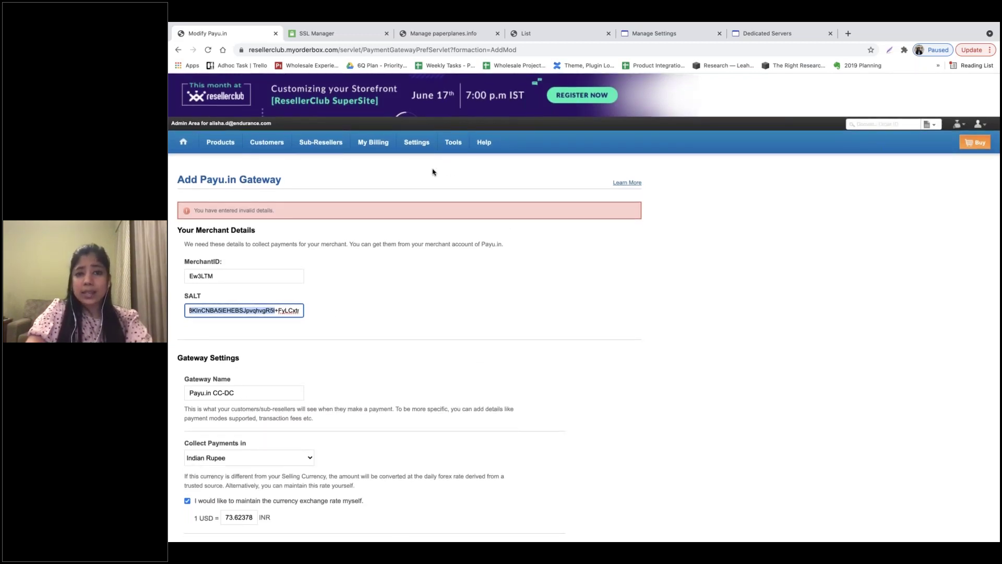
- Reload the cache for All SuperSite & PartnerSite Settings from the Tools menu
mouse_move(421, 147)
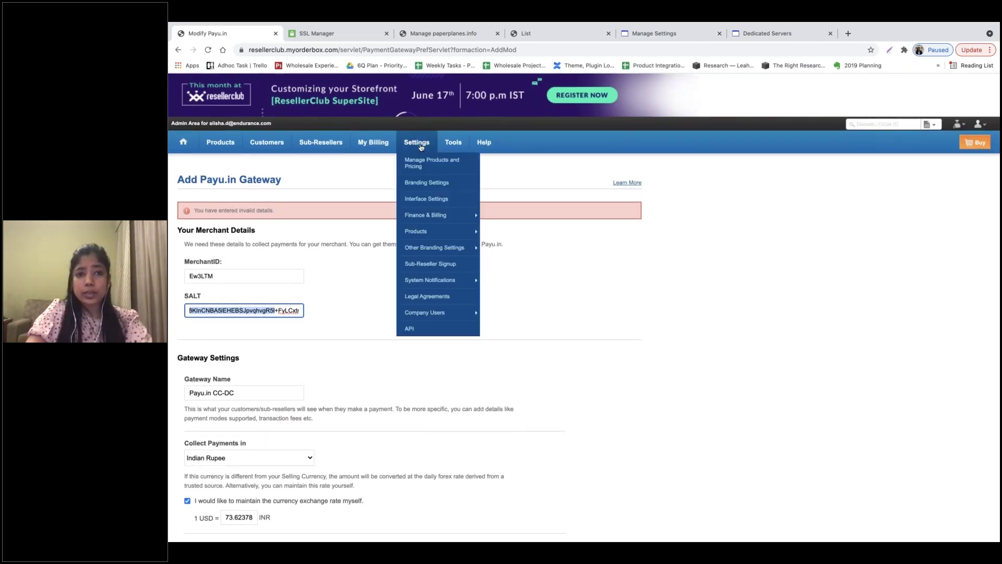
mouse_move(451, 147)
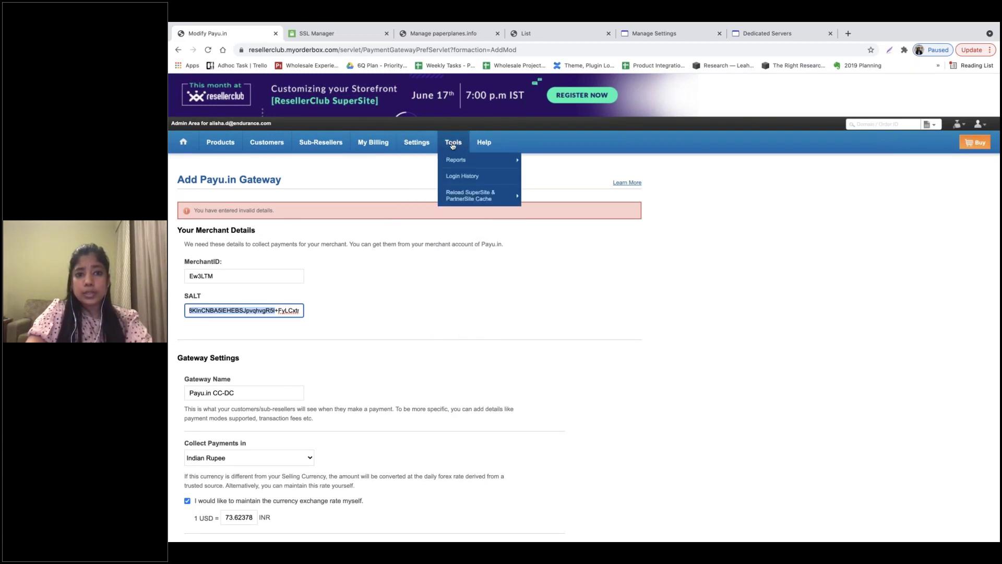
mouse_move(469, 196)
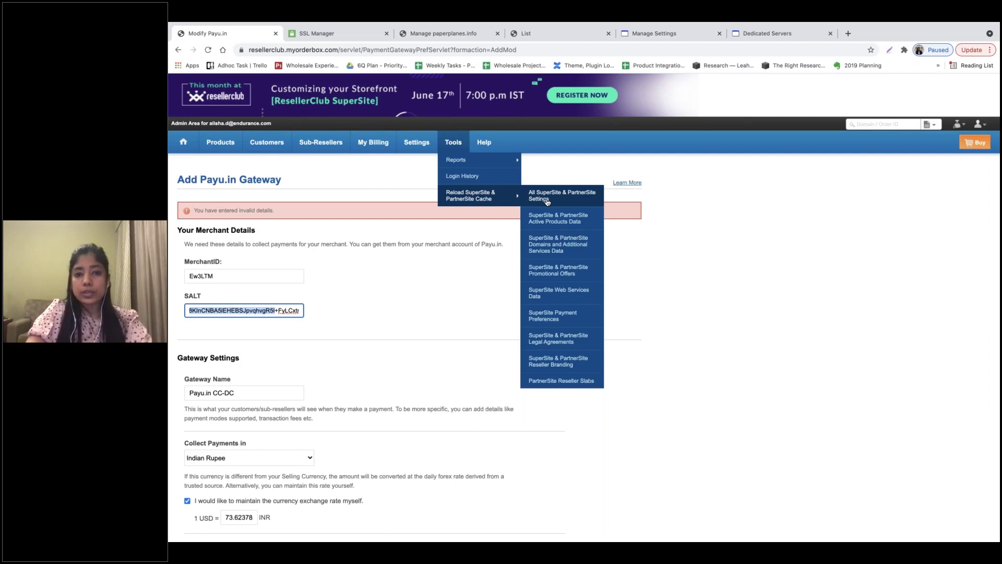
click(547, 202)
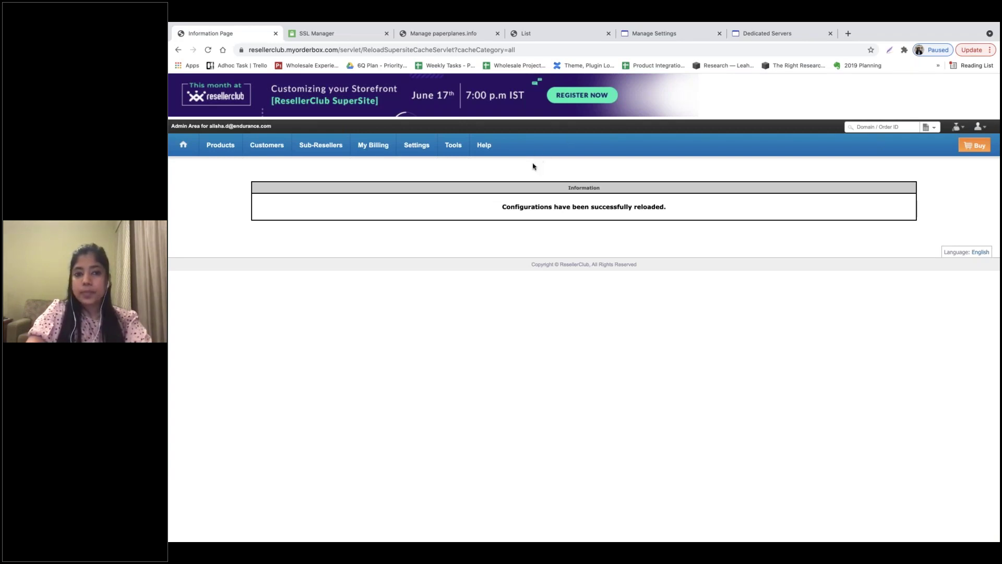
- Open the Coupon Engine under Manage Settings and start a new coupon
click(681, 36)
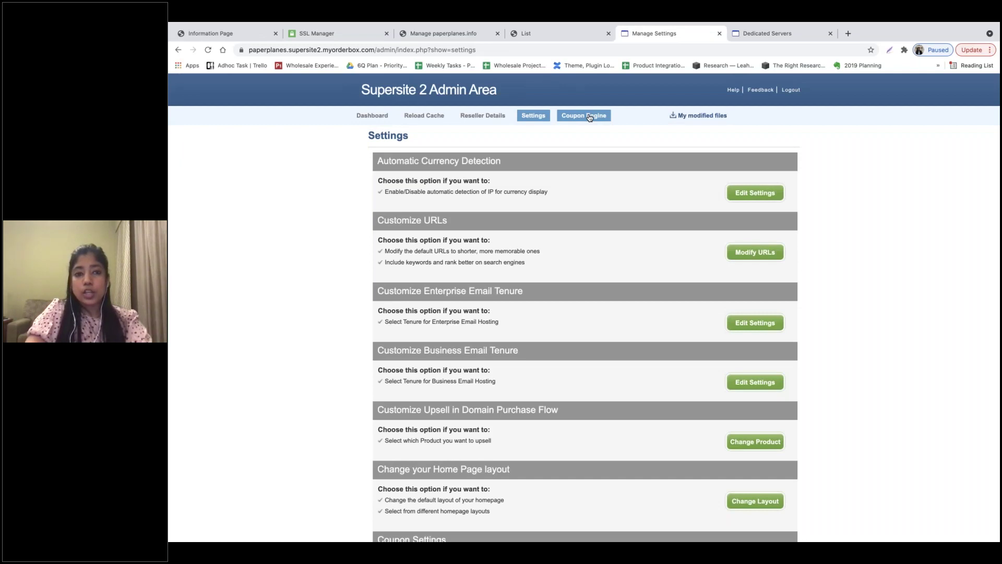
click(589, 118)
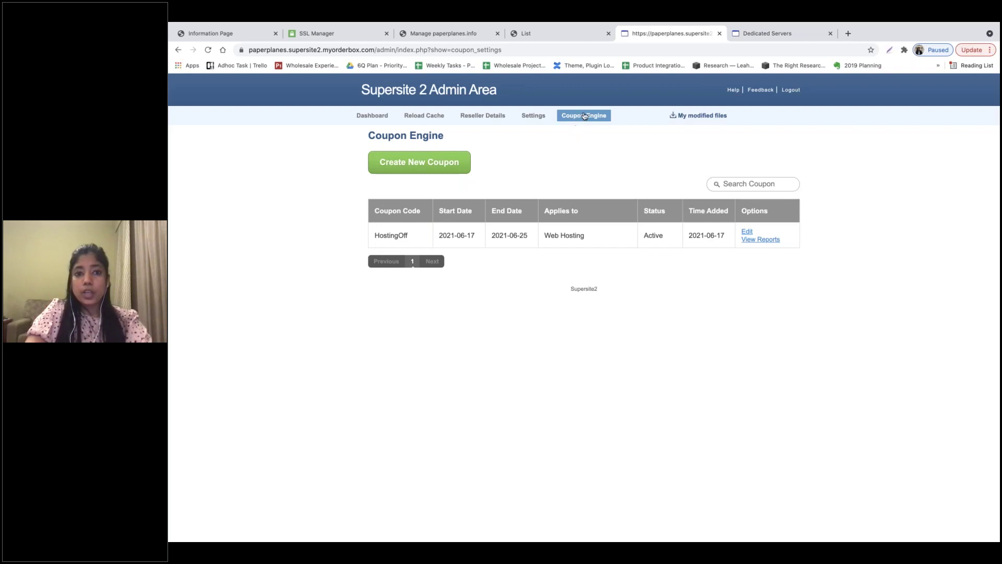
click(564, 119)
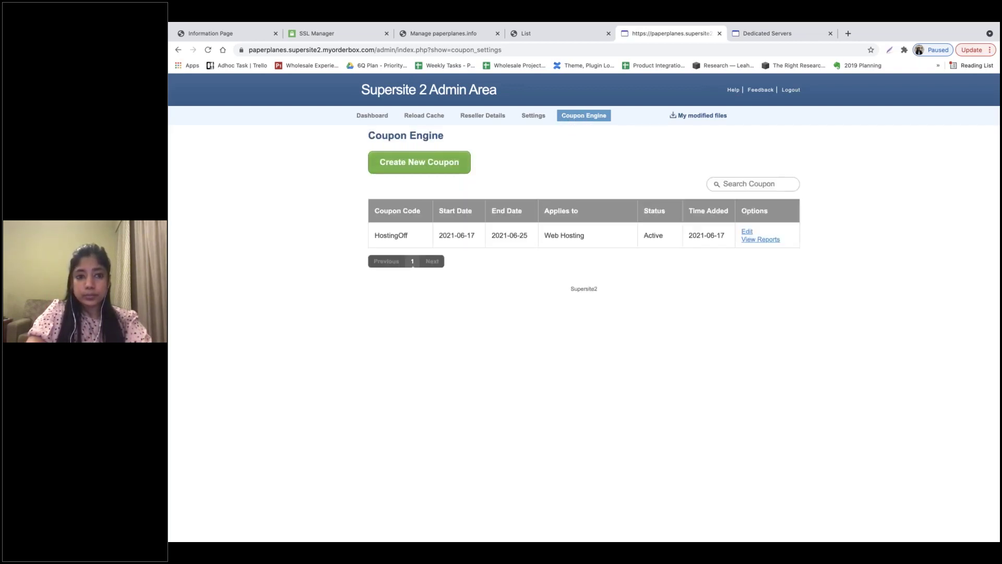
click(434, 163)
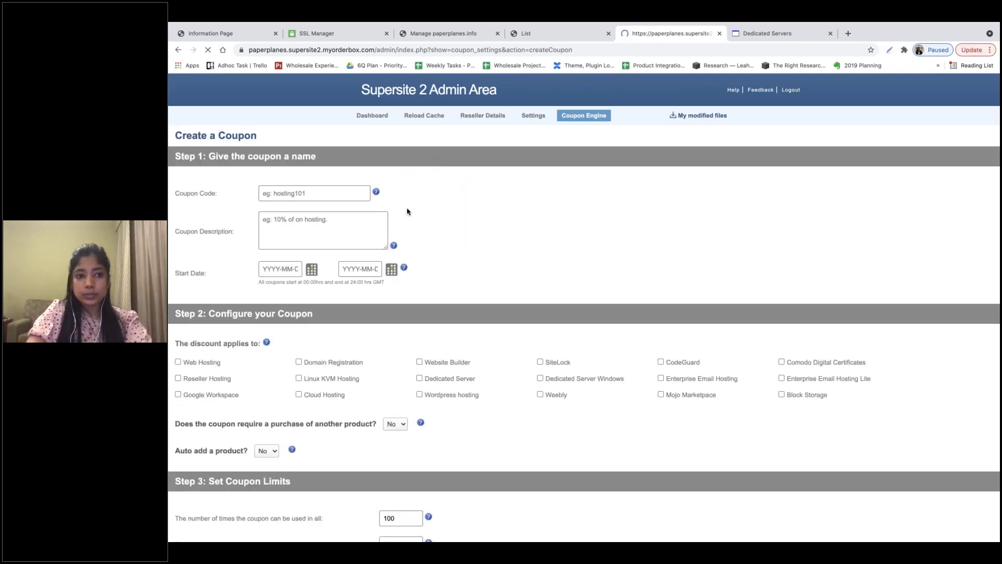
- Enter coupon code HOSTING30 with the description '30% off on Shared Hosting'
click(325, 193)
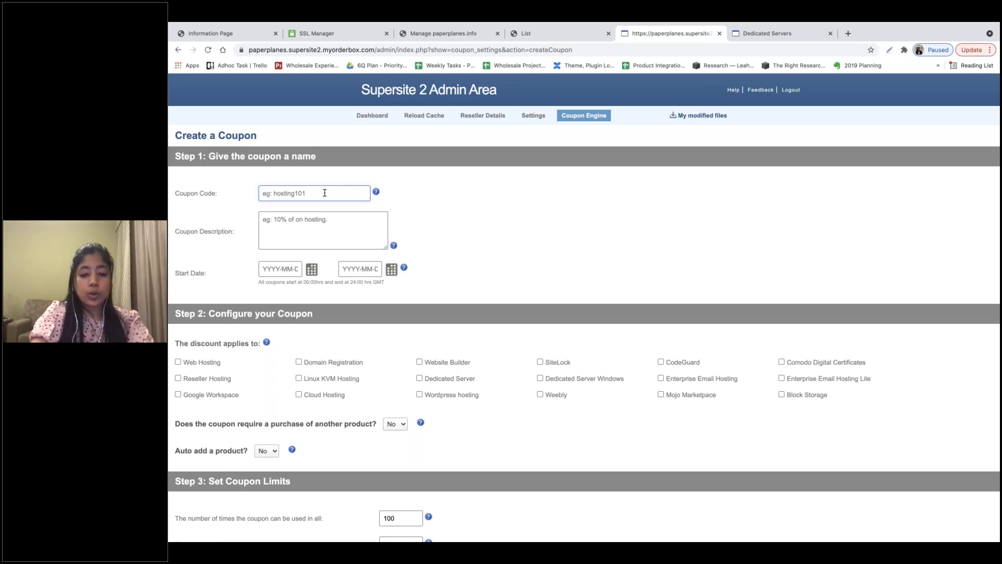
text(H)
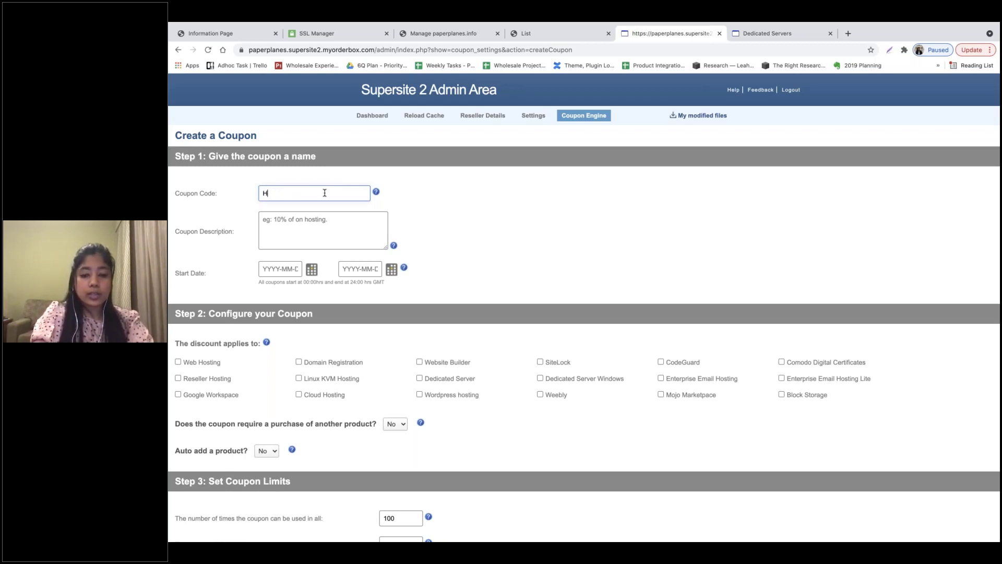
key(BackSpace)
text(HOSTA)
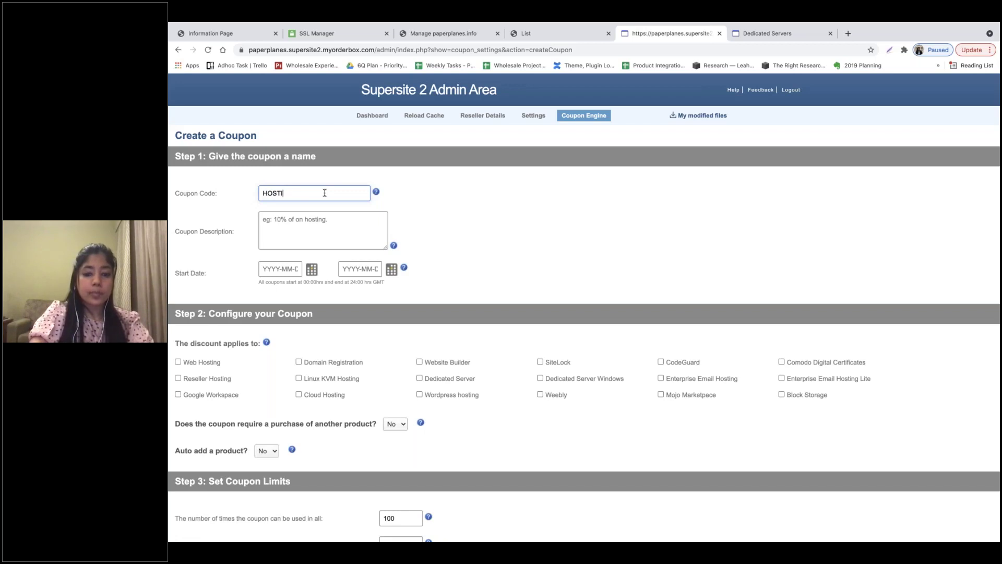
text(NG#)
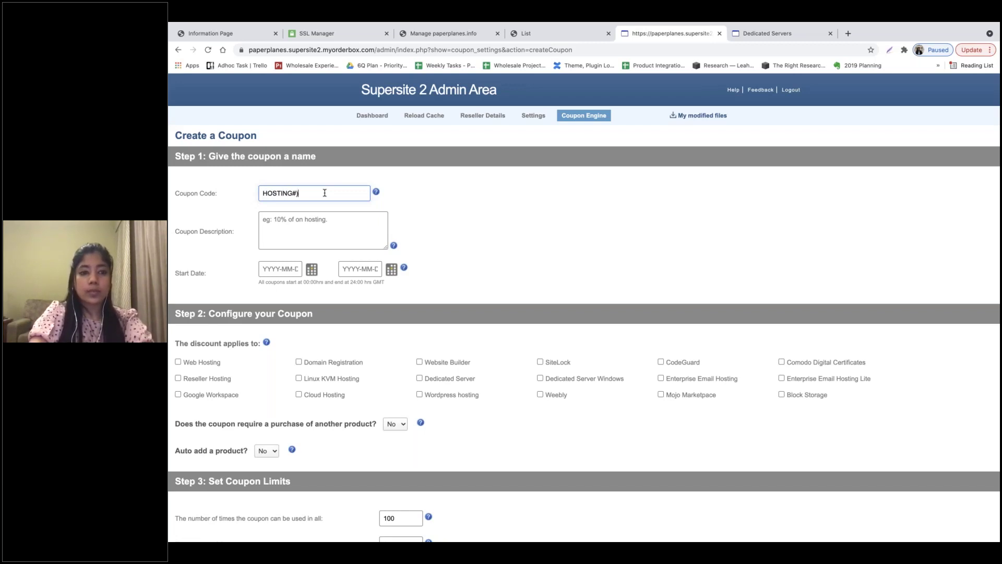
key(BackSpace)
key(BackSpace)
text(30)
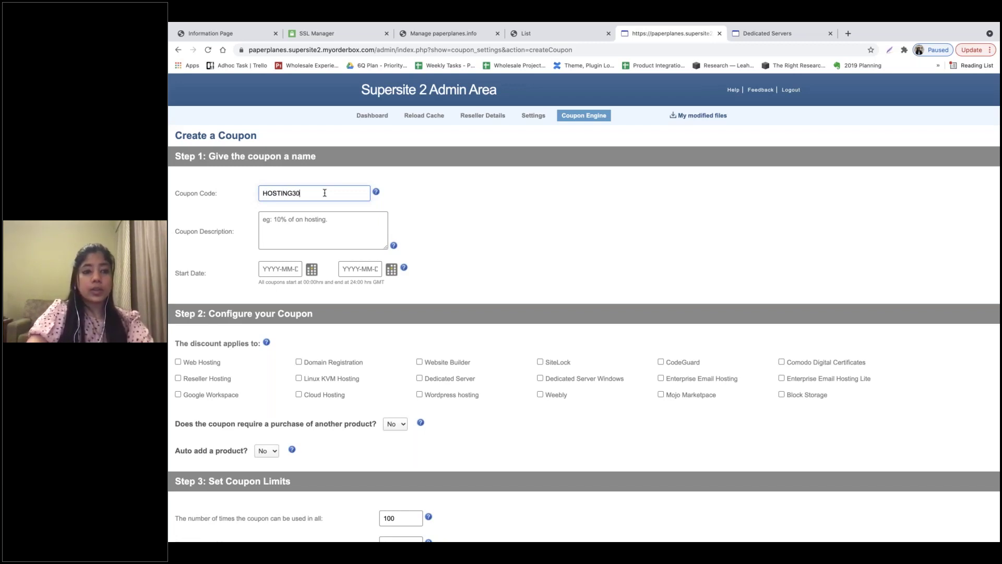
click(295, 227)
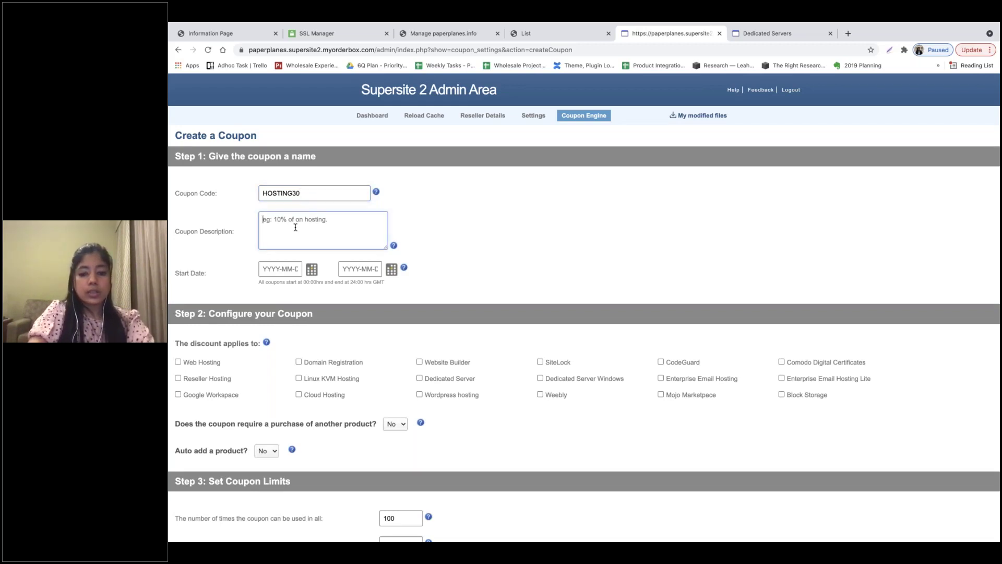
text(20%)
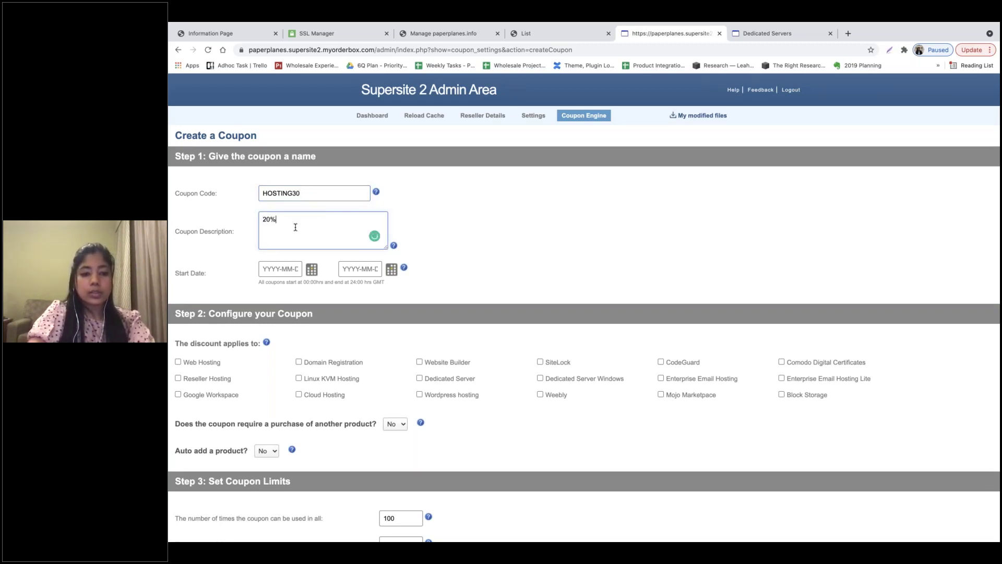
text( iff)
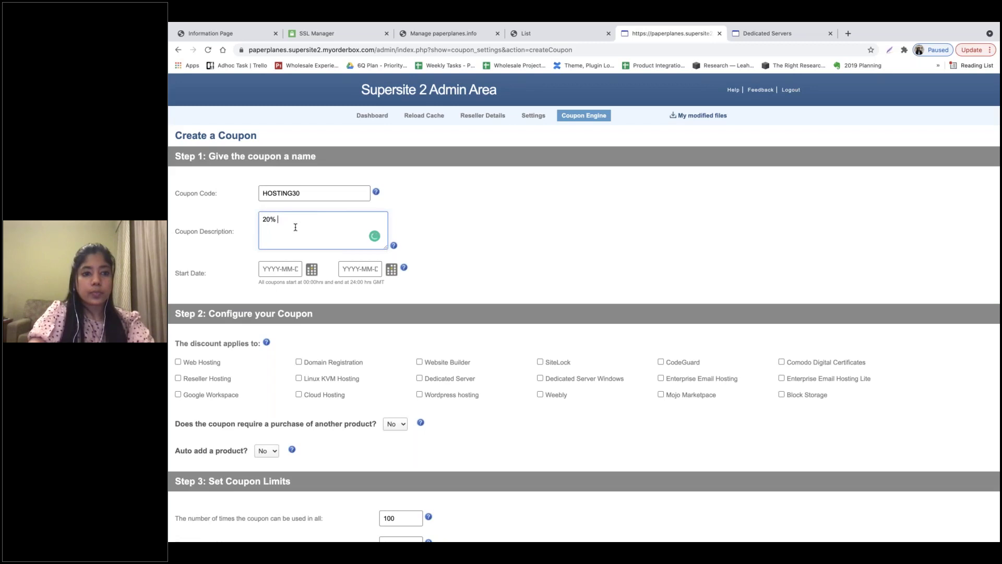
key(BackSpace)
key(BackSpace)
key(BackSpace)
text(30)
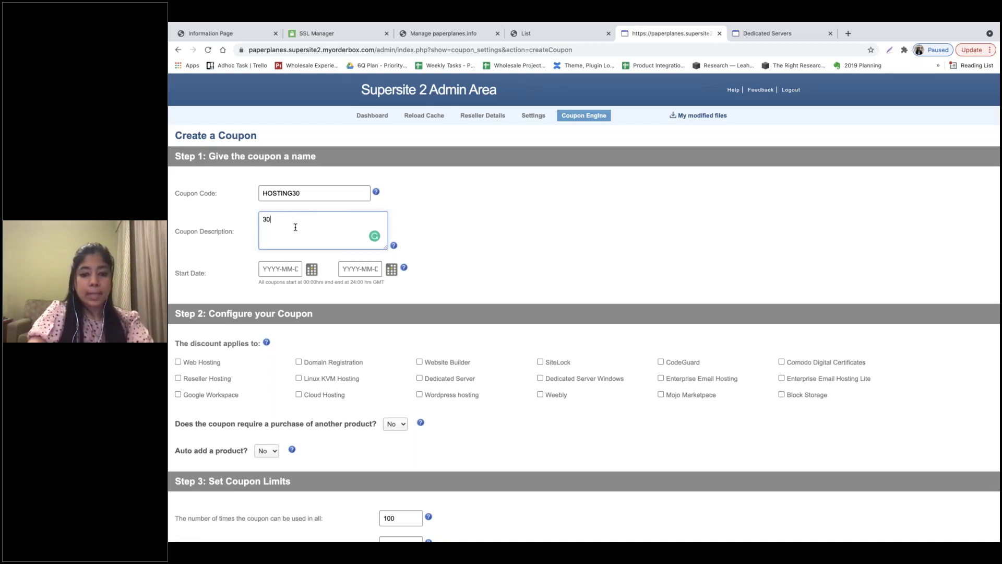
text(% off o)
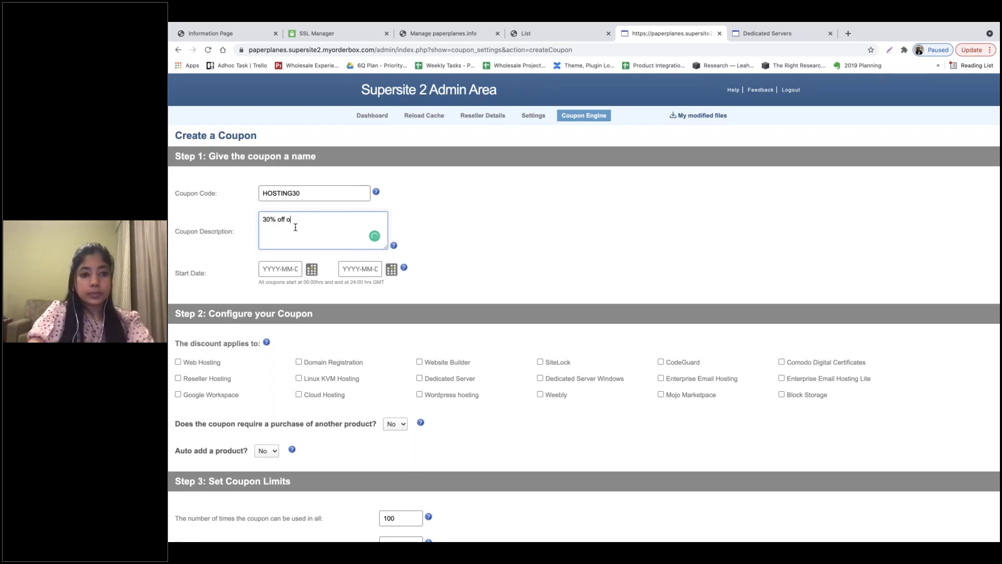
text(n Shared )
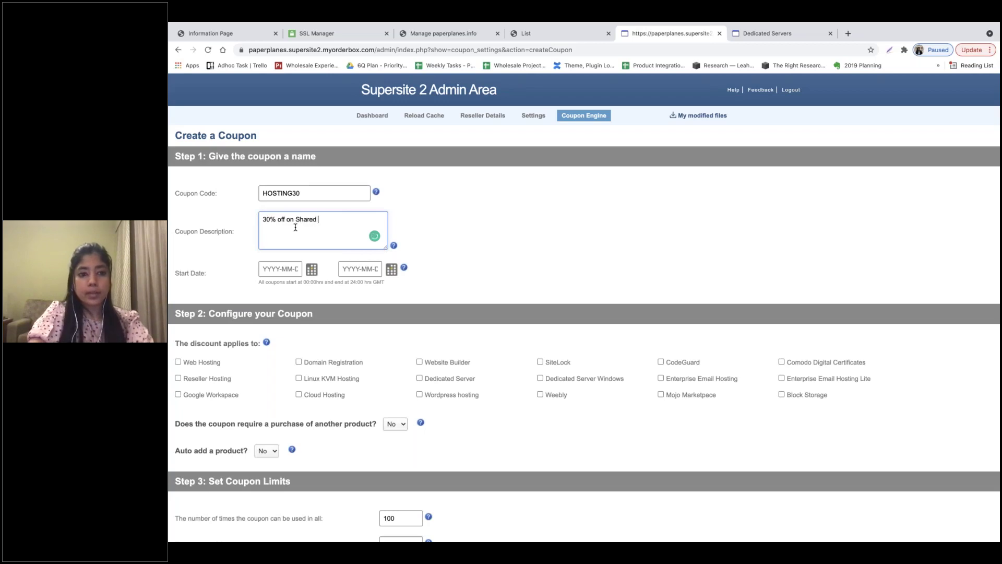
text(Hosting)
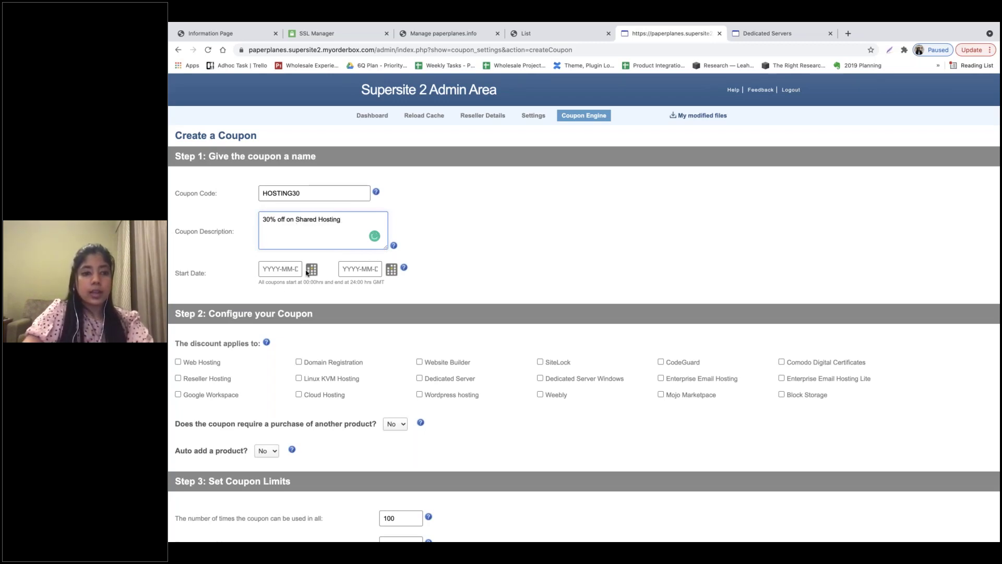
- Set the coupon's validity from 17 June 2021 to 30 June 2021
click(311, 269)
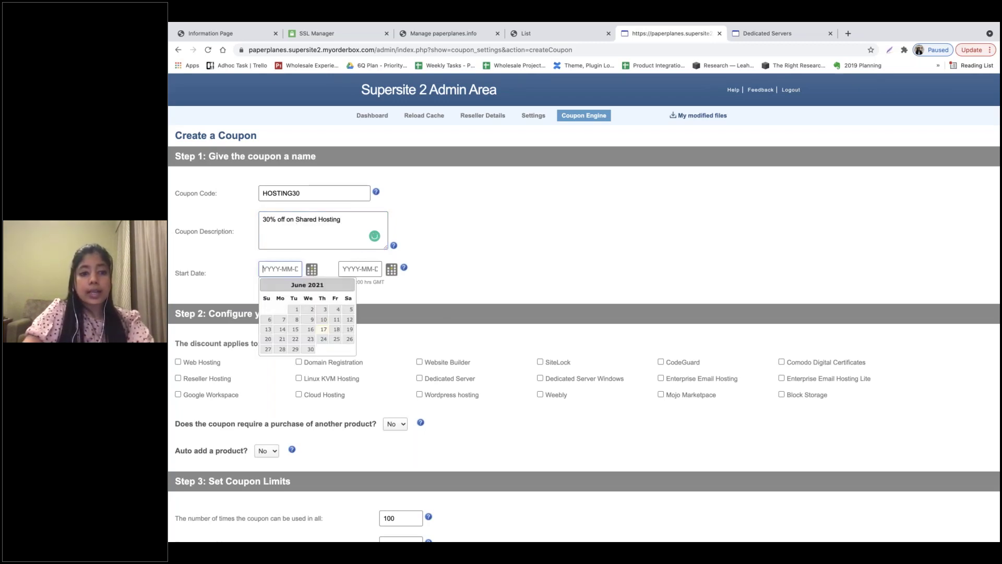
click(323, 330)
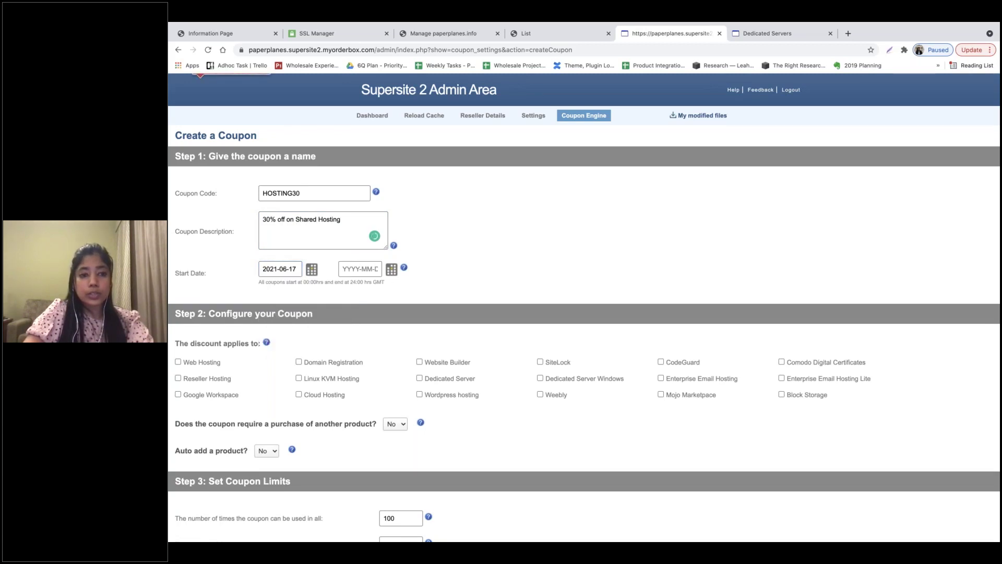
click(391, 270)
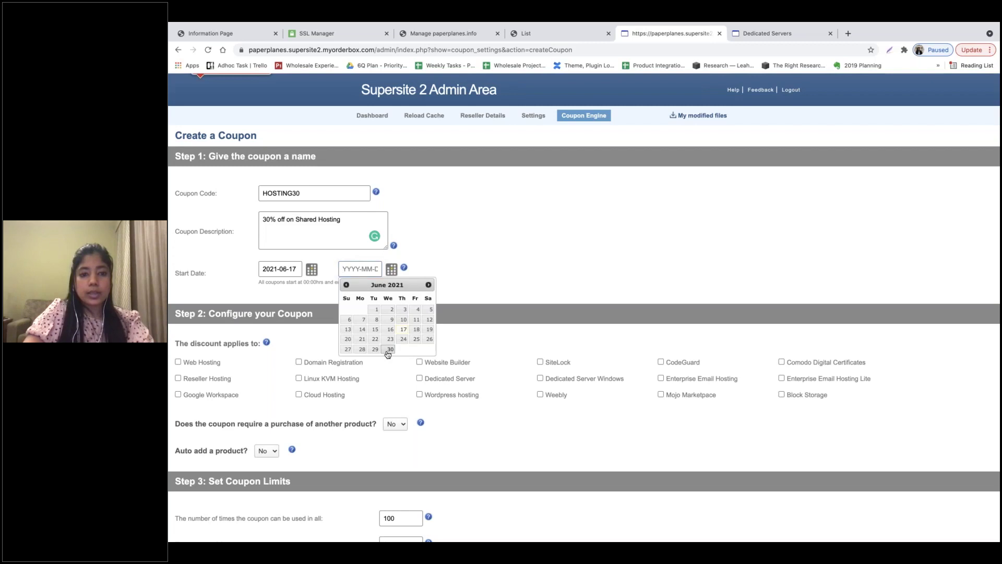
click(387, 350)
- Apply the discount to Web Hosting with rules for SDH Linux US/IN and SDH Windows US/IN
scroll(331, 315, down, 3)
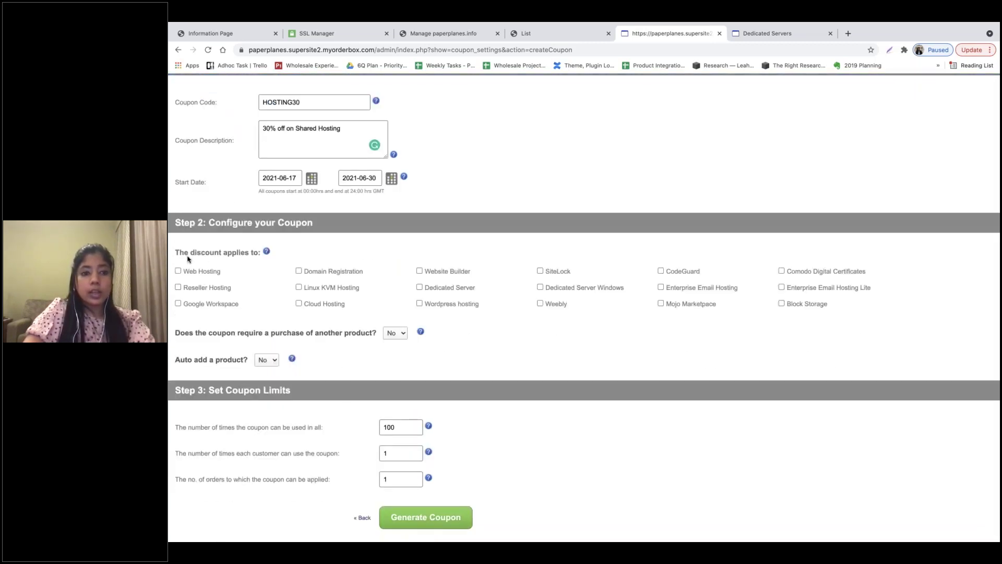
scroll(188, 259, down, 1)
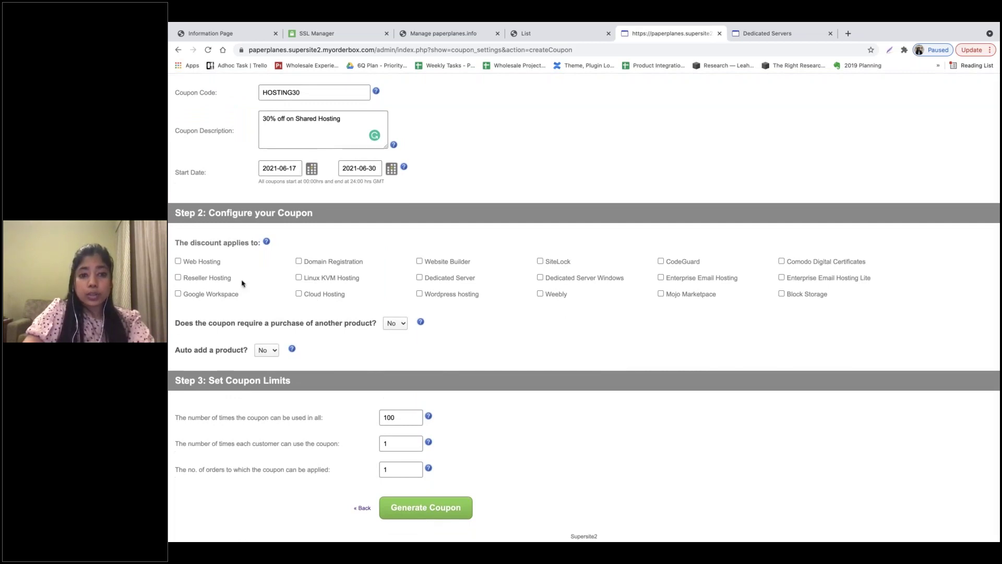
click(178, 261)
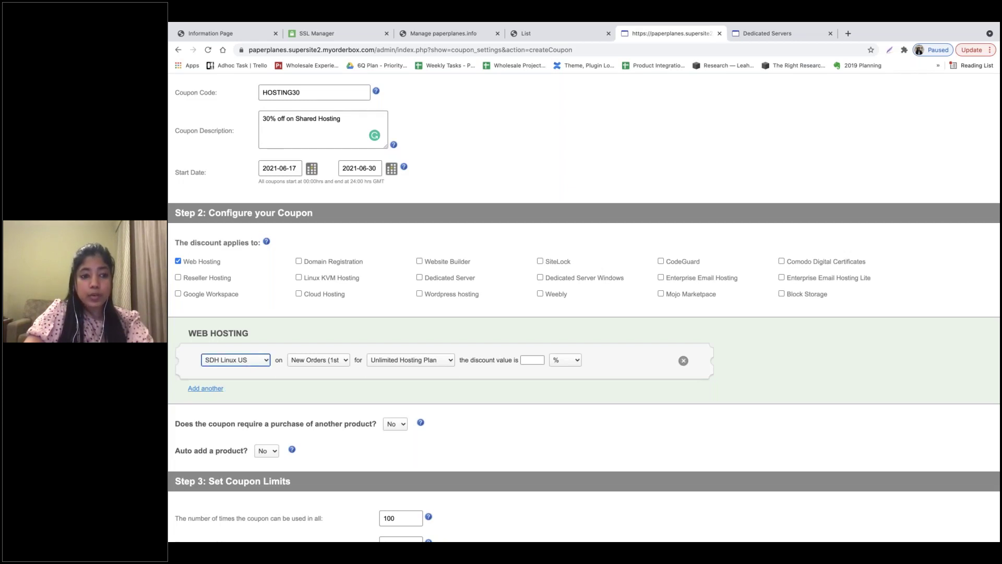
click(219, 388)
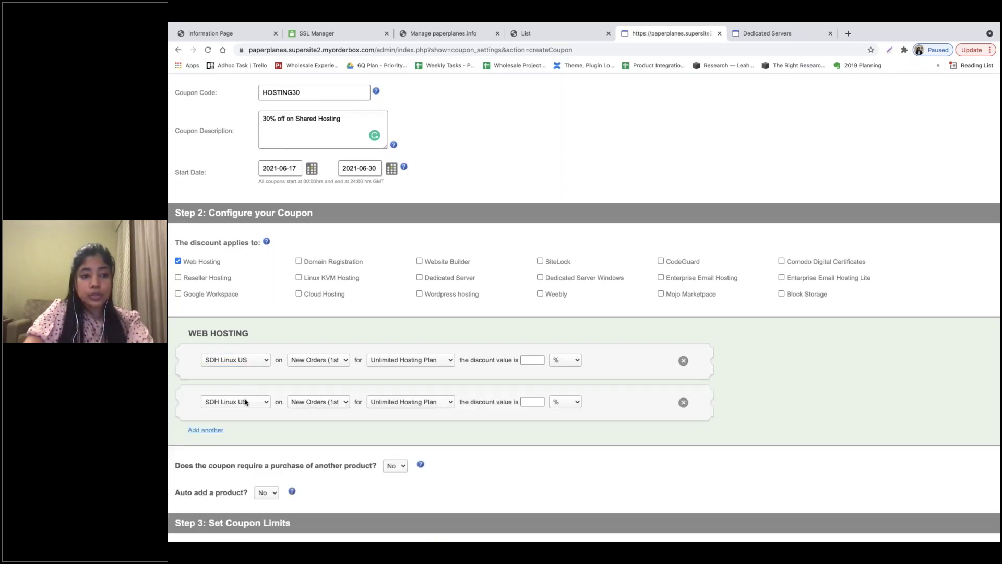
click(234, 424)
click(211, 431)
scroll(239, 399, down, 2)
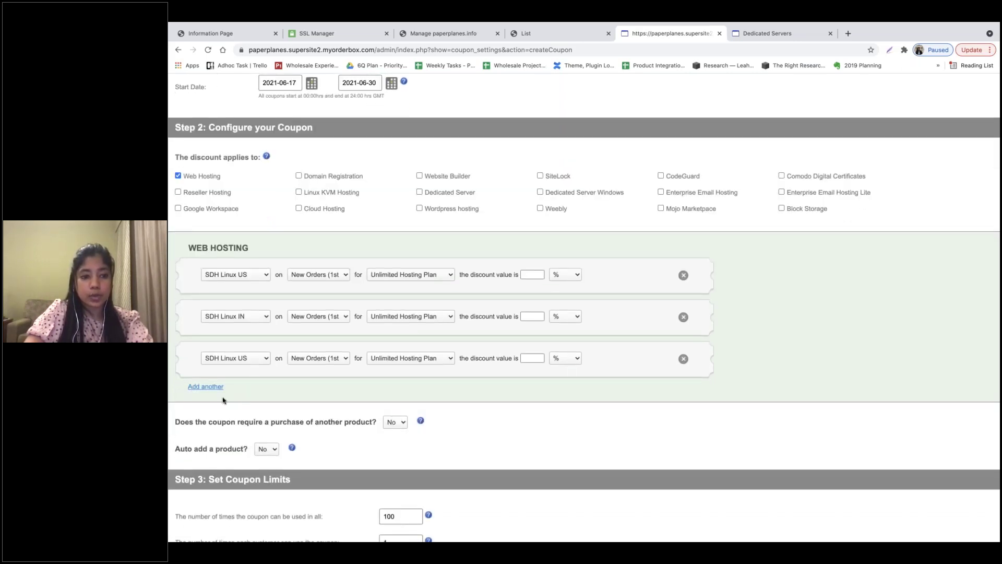
click(215, 398)
click(212, 387)
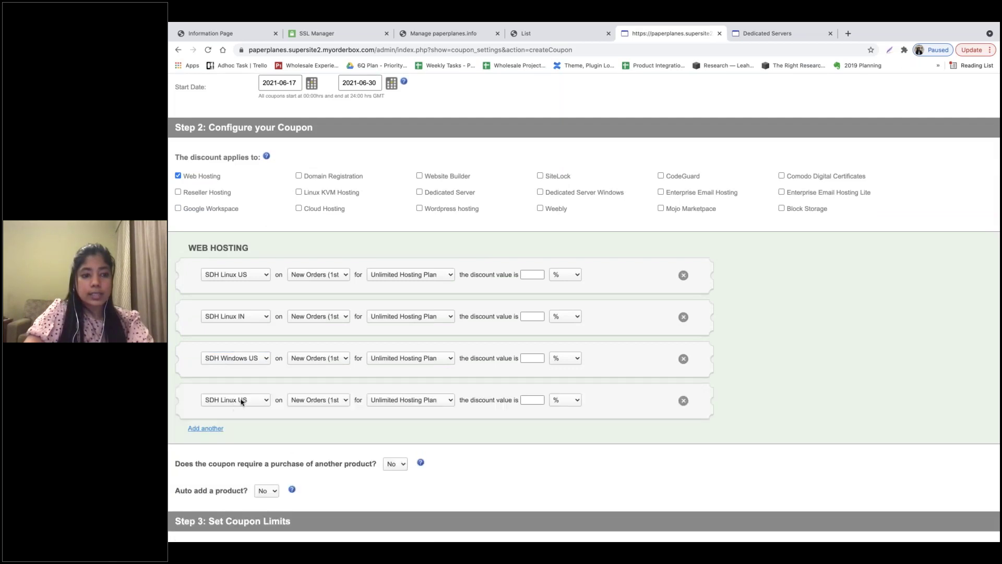
click(246, 444)
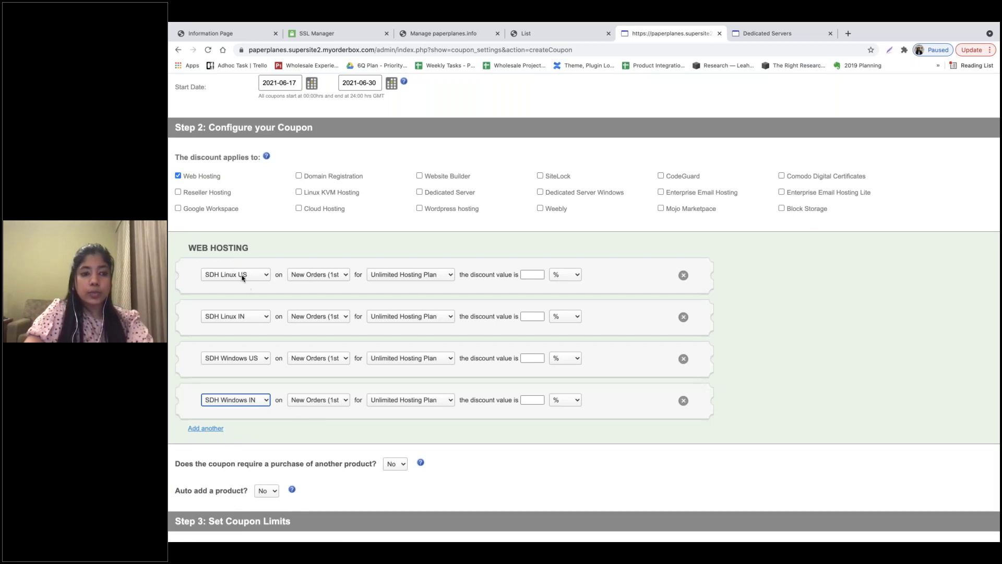
- Enter a 30% discount value for the SDH hosting rules on new Unlimited Hosting Plan orders
click(330, 255)
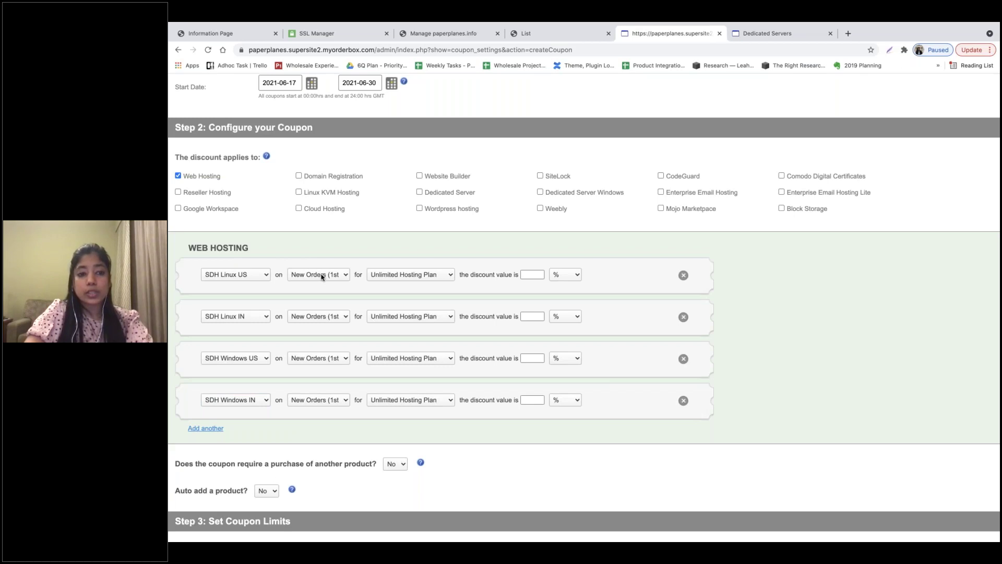
click(321, 274)
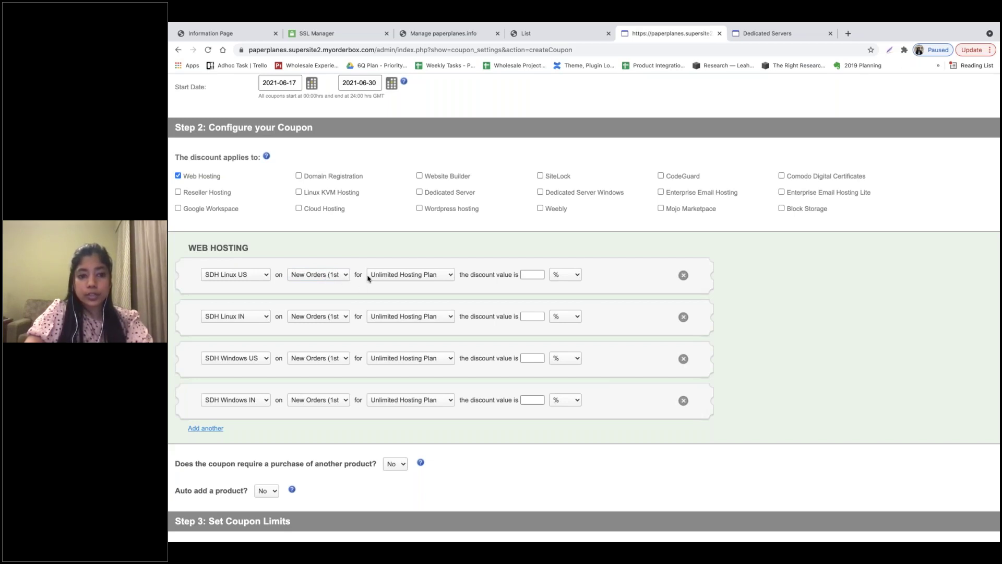
click(414, 276)
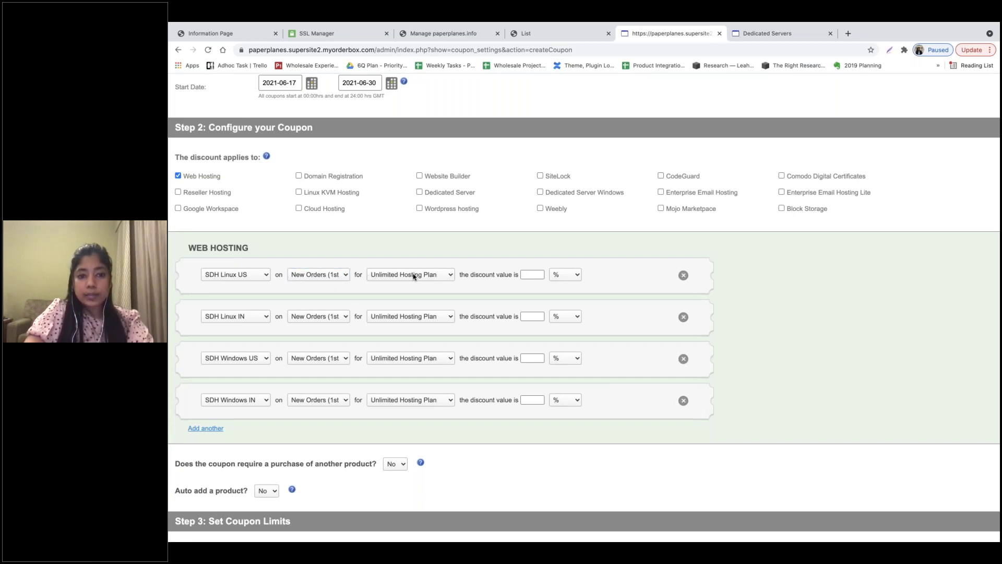
click(415, 275)
click(532, 274)
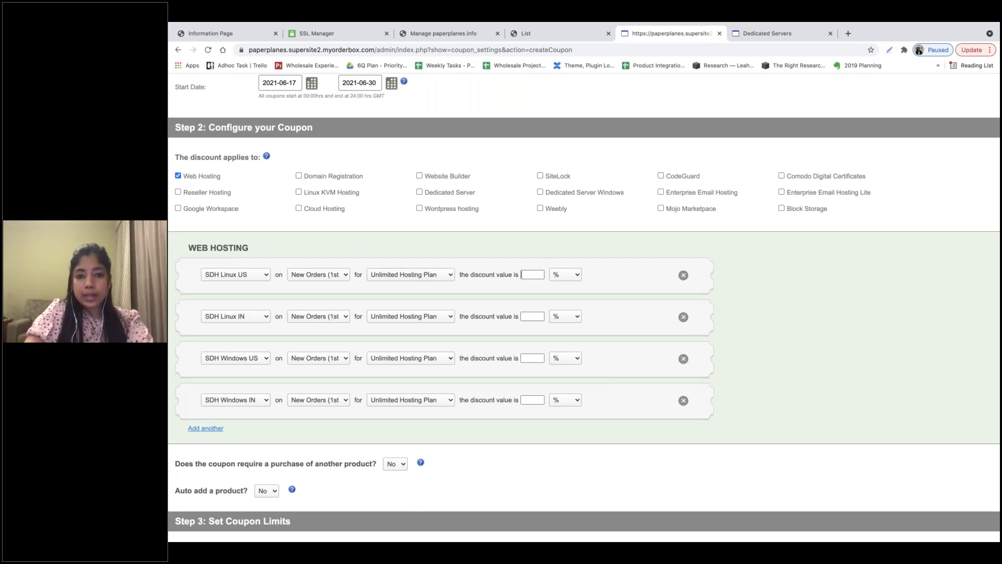
text(30)
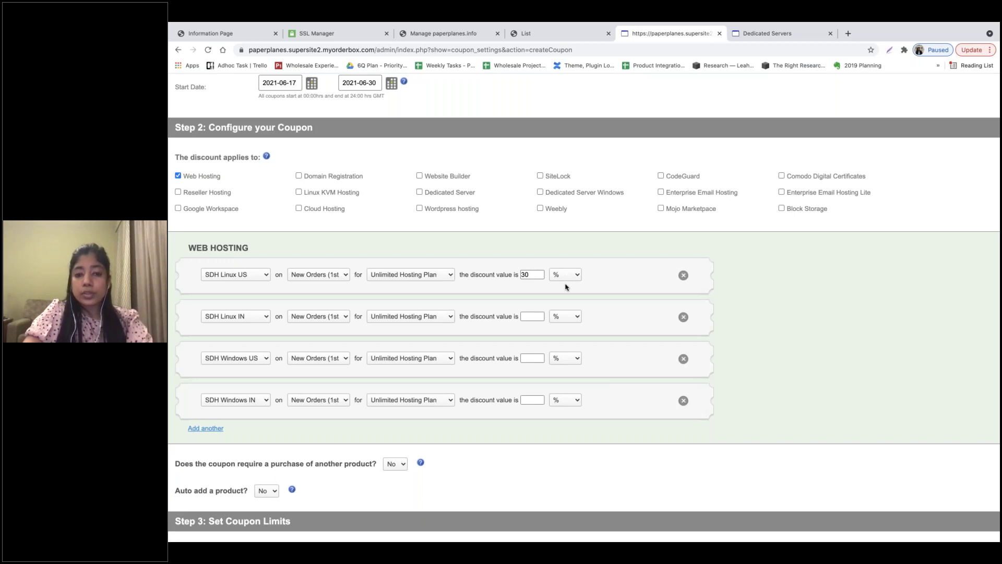
click(542, 315)
text(30)
click(541, 358)
text(30)
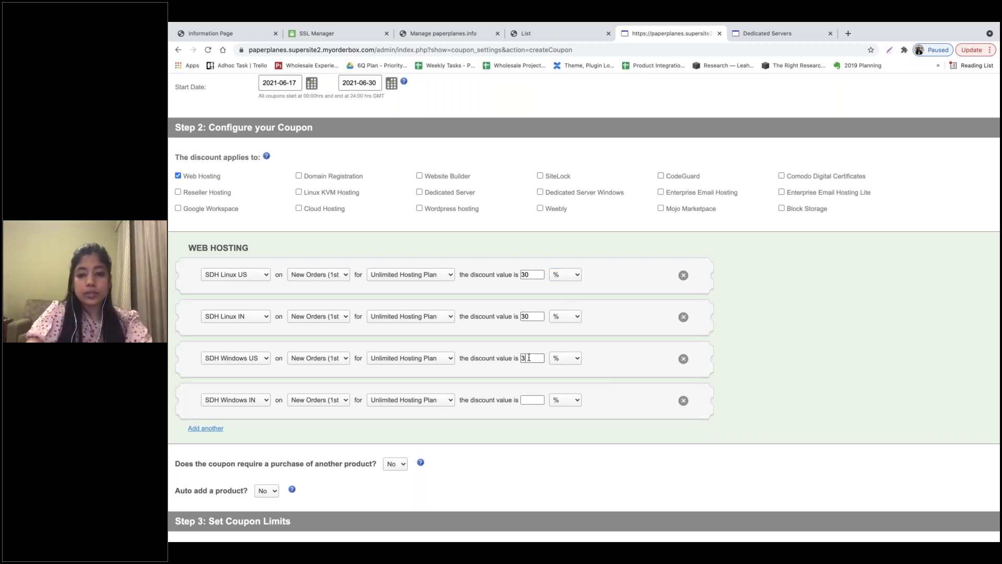
click(532, 399)
- Enter 30 for SDH Windows IN, keep purchase requirement at No, and set Auto add a product to Yes
text(30)
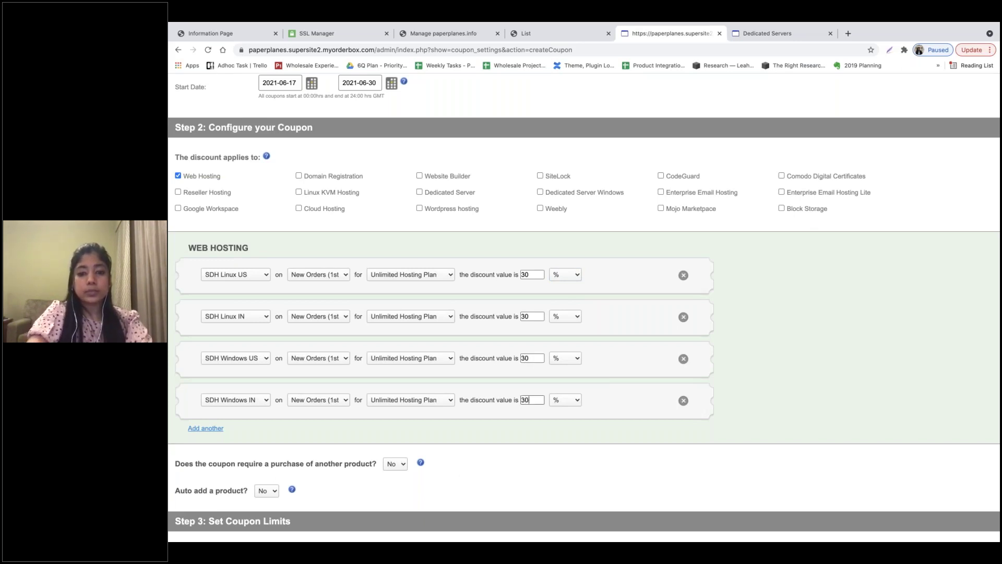
scroll(452, 483, down, 3)
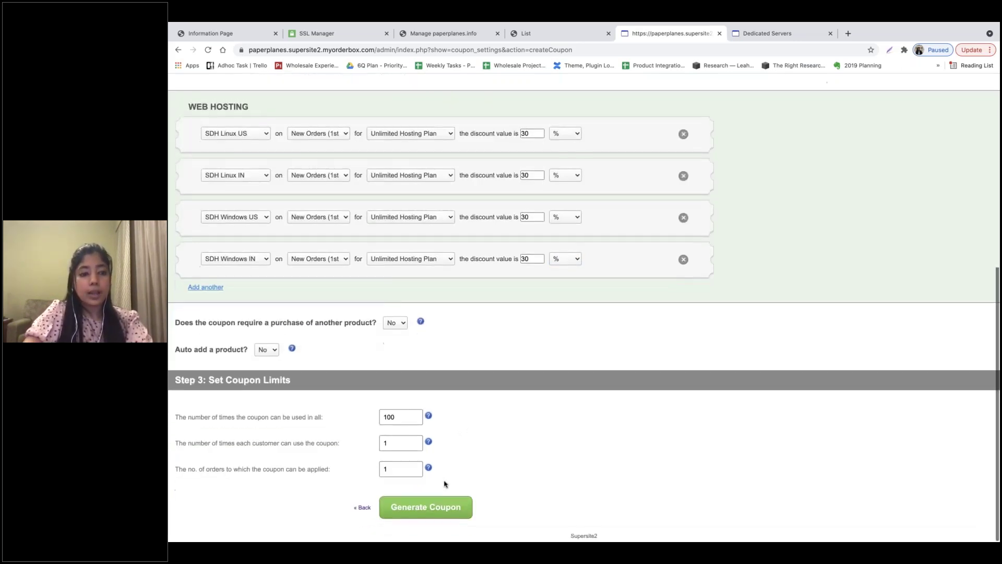
drag(177, 322, 377, 324)
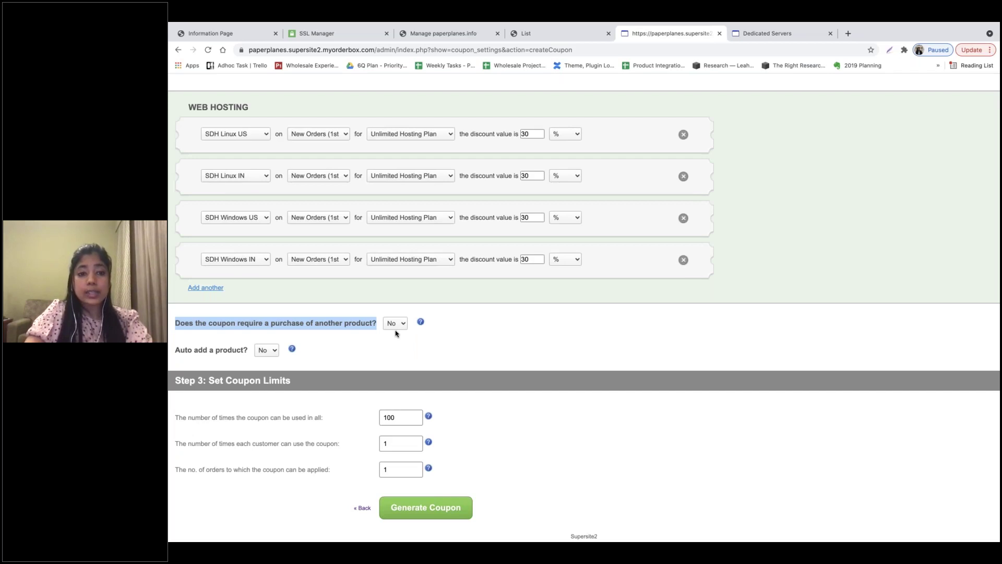
click(395, 323)
click(395, 334)
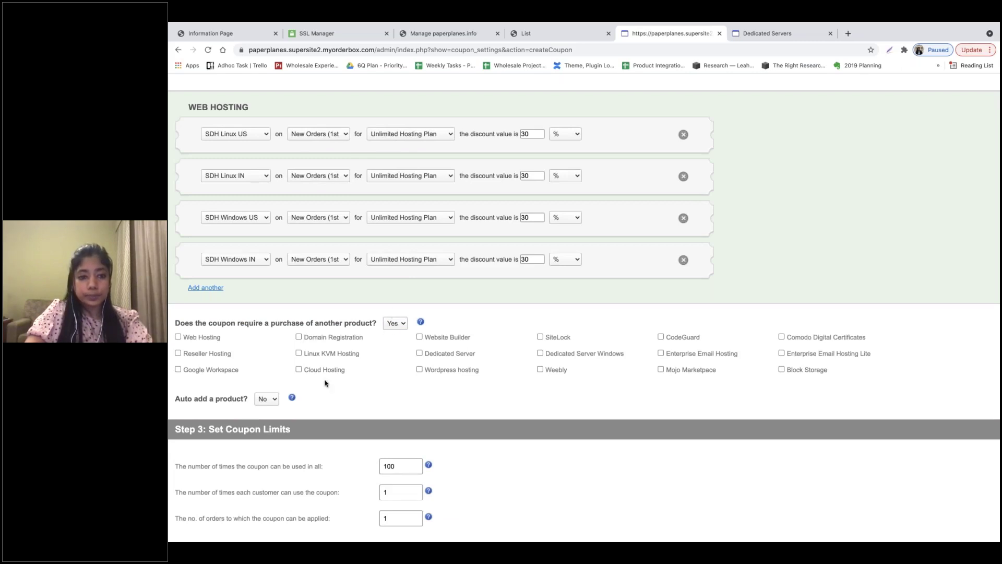
key(Up)
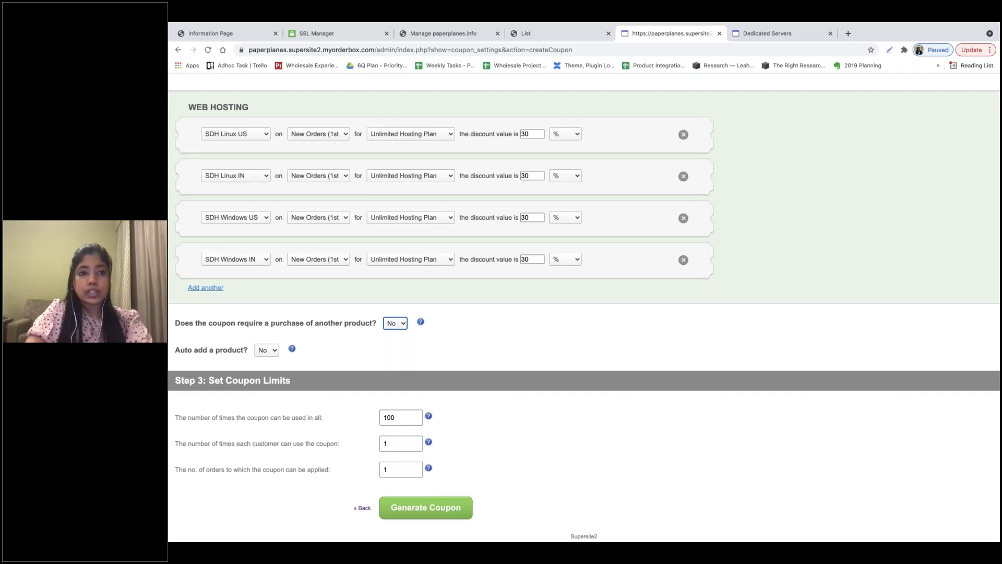
click(269, 359)
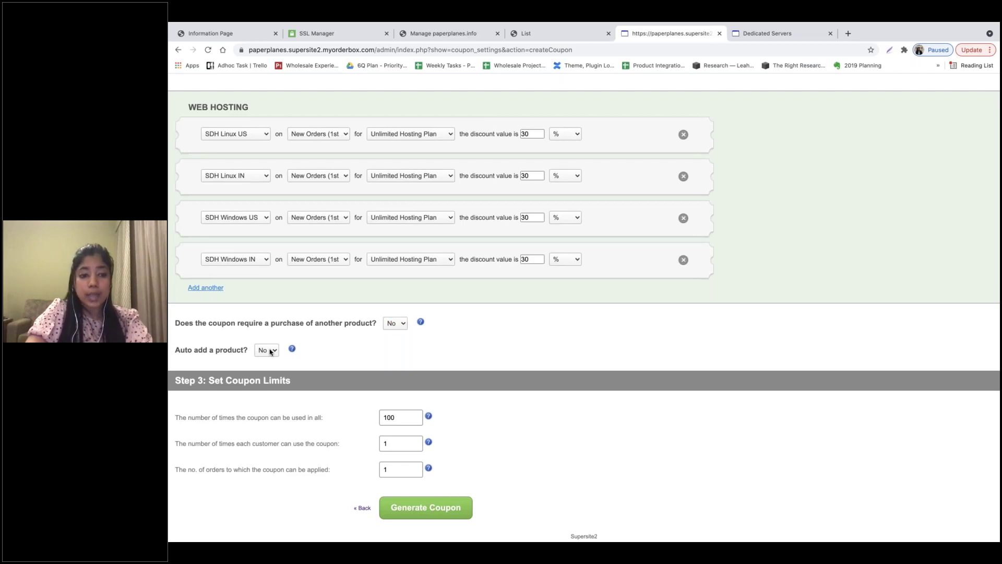
click(268, 364)
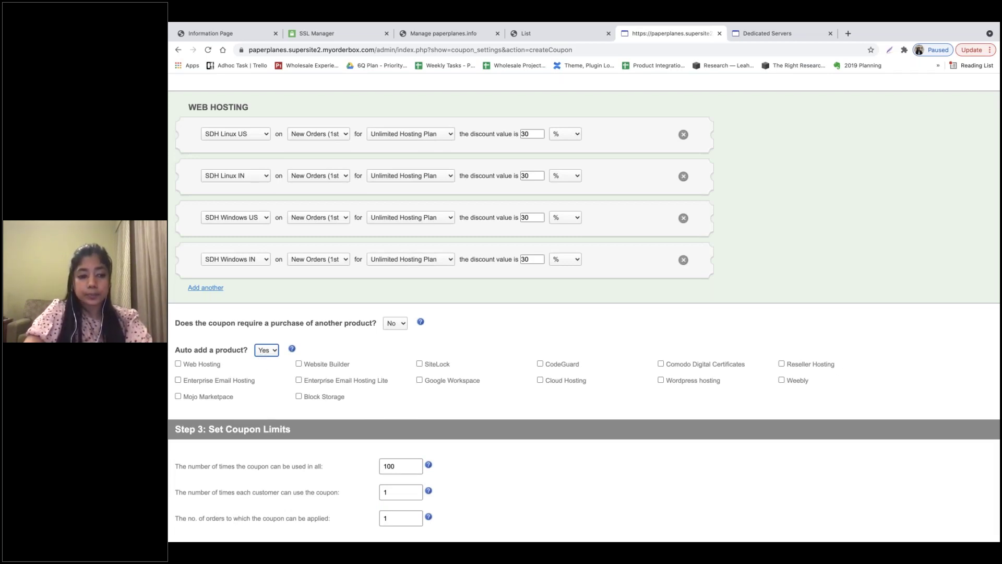
- Set the coupon's total usage limit to 1000 and per-customer limit to 2
scroll(322, 412, down, 2)
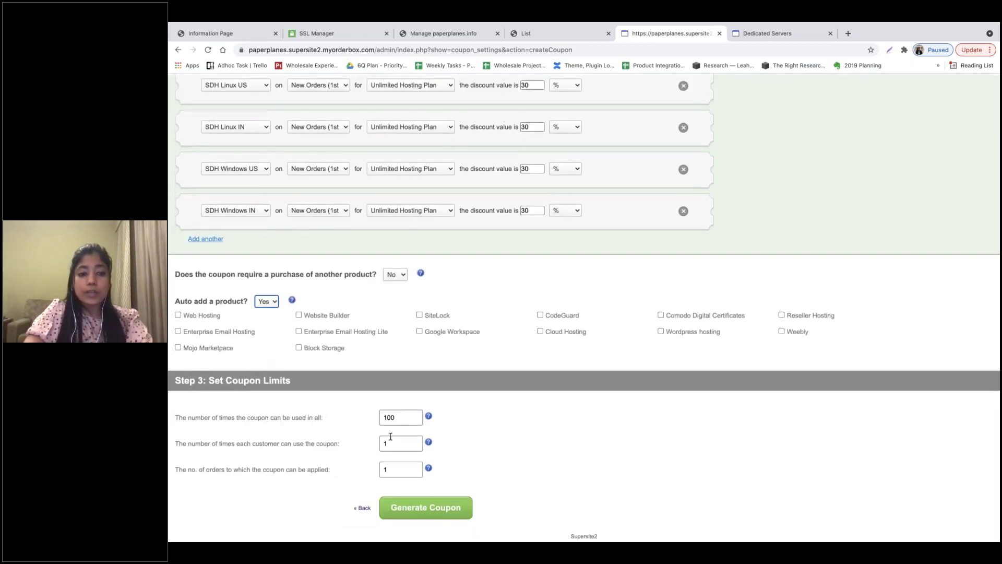
click(397, 418)
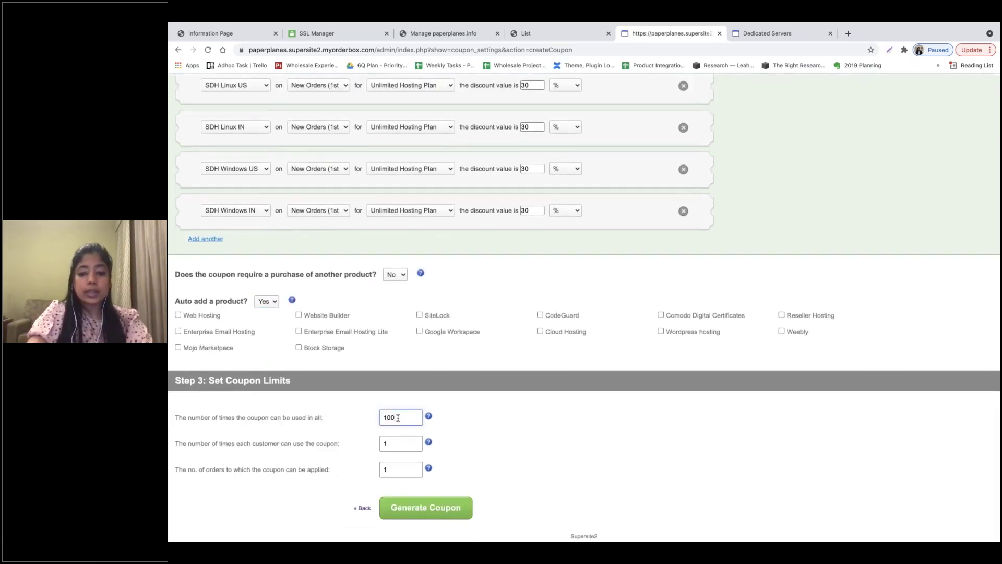
text(0)
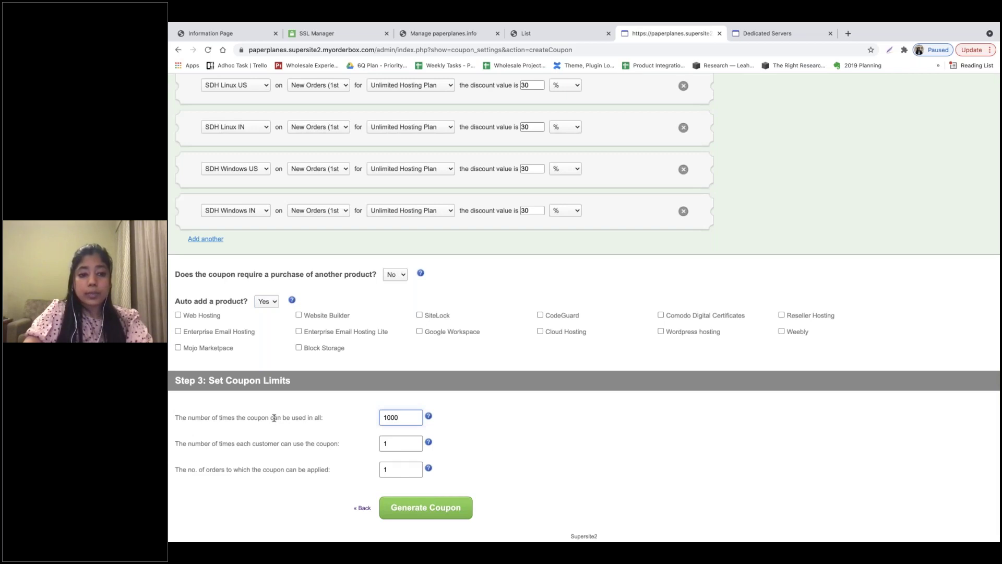
triple_click(274, 418)
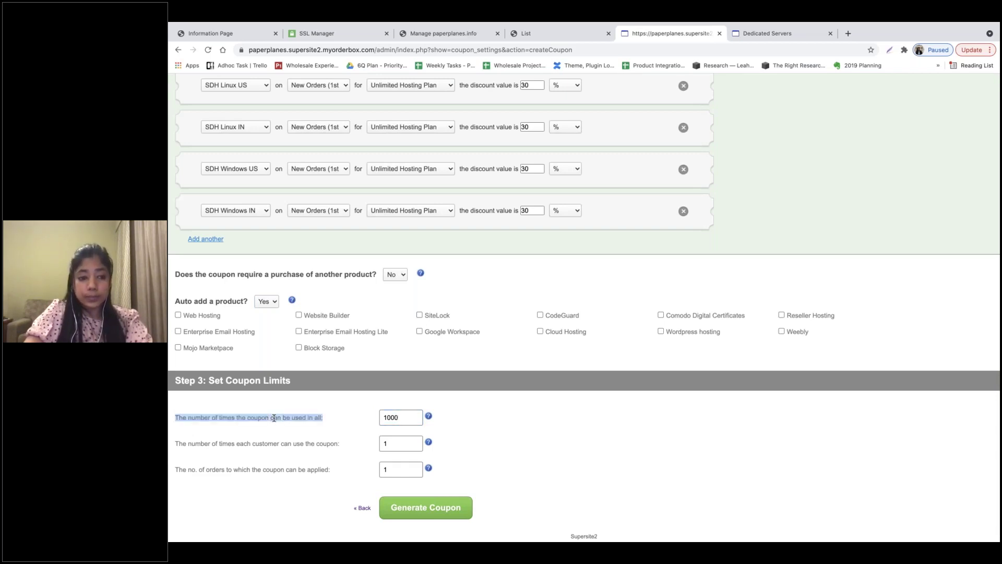
click(292, 444)
triple_click(292, 444)
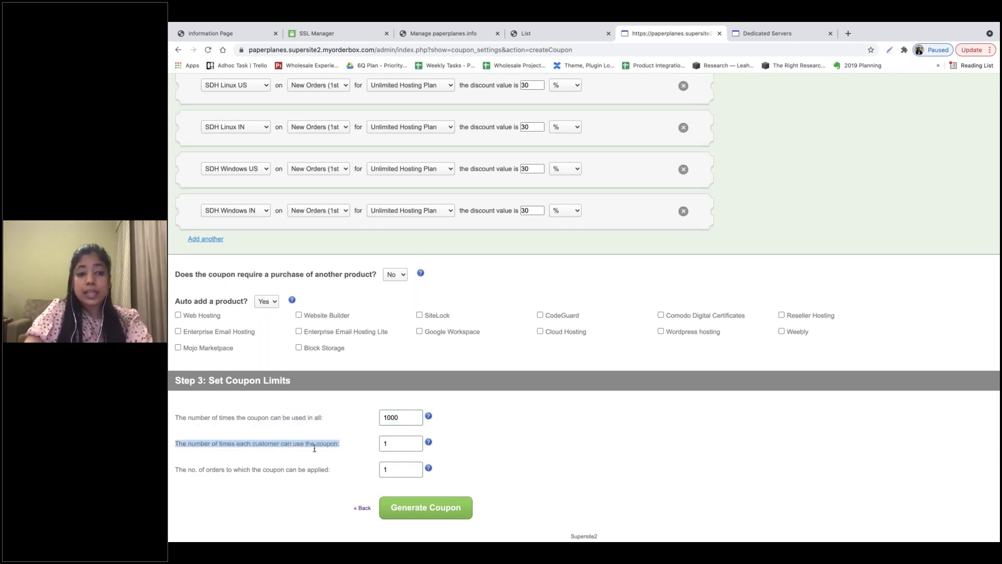
click(392, 445)
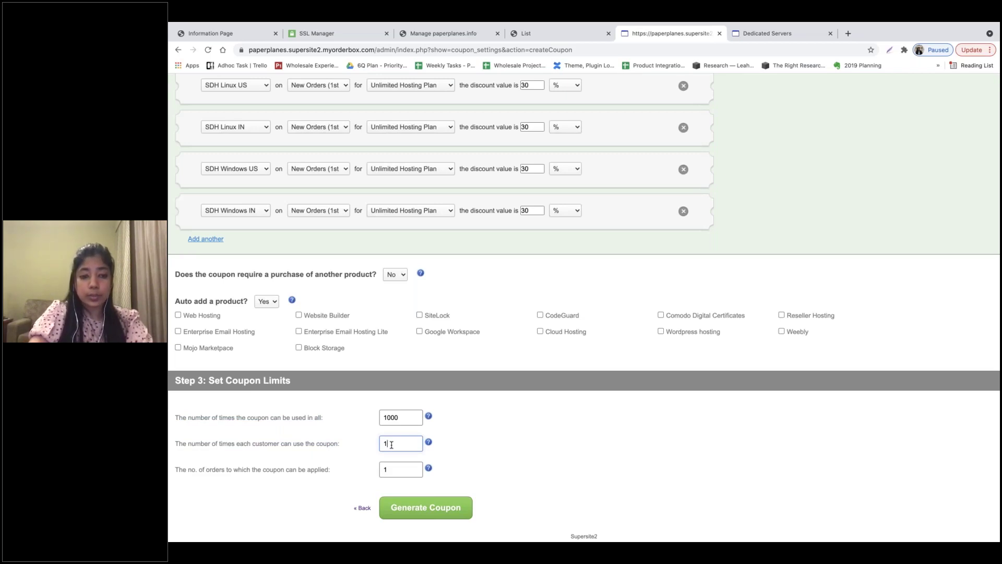
key(BackSpace)
text(2)
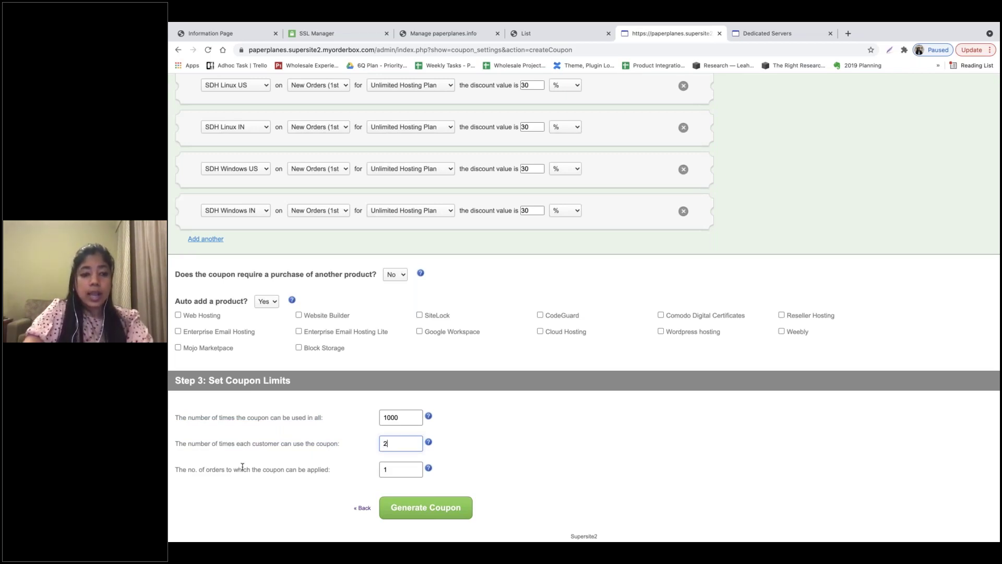
- Keep 1 order per coupon, generate the coupon, and set Auto add a product back to No
triple_click(243, 469)
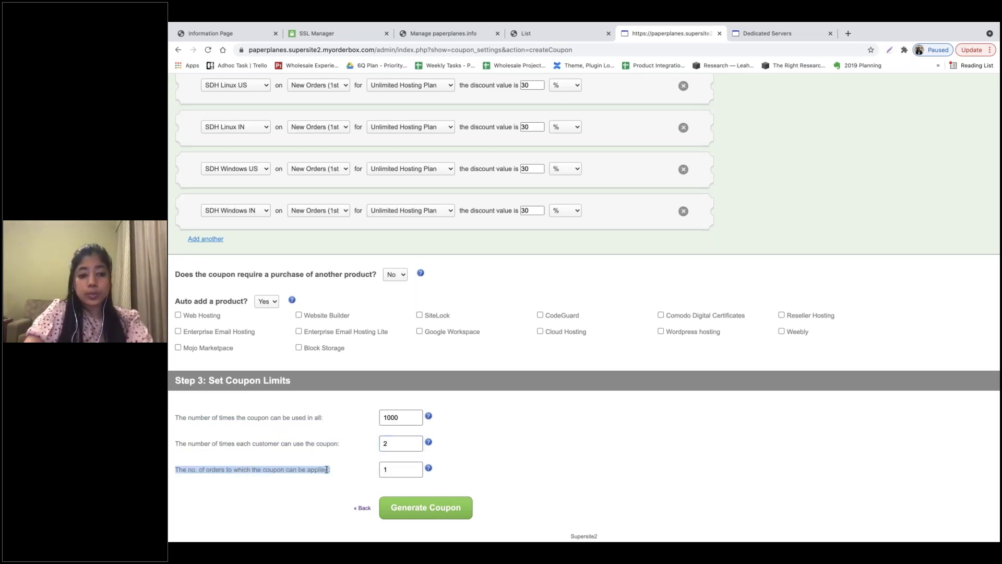
click(358, 474)
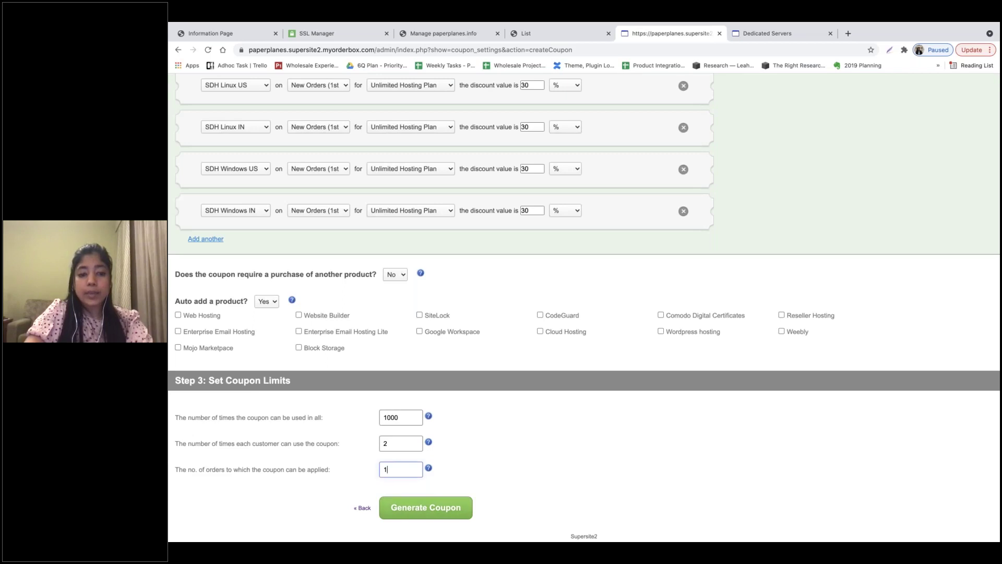
double_click(392, 477)
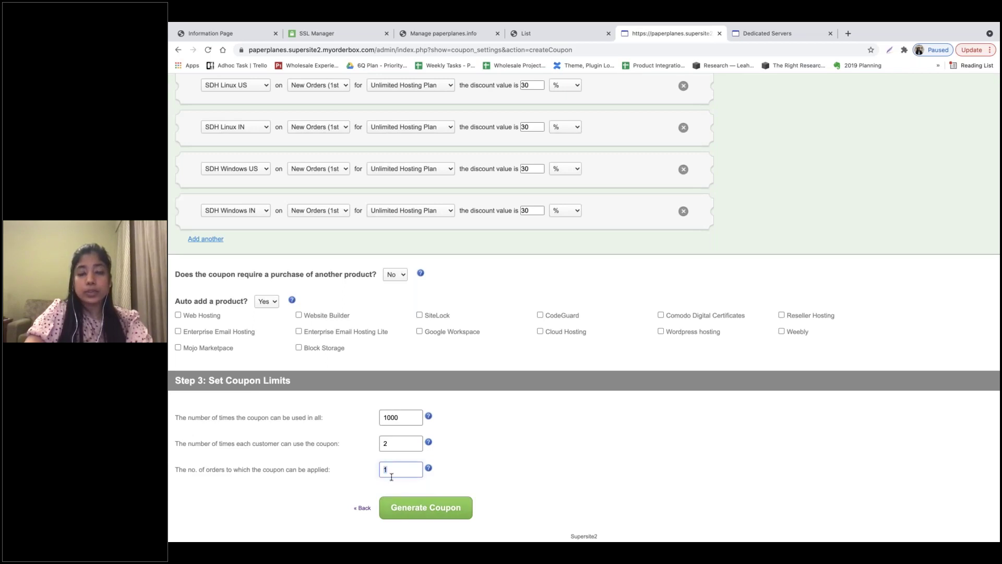
click(409, 509)
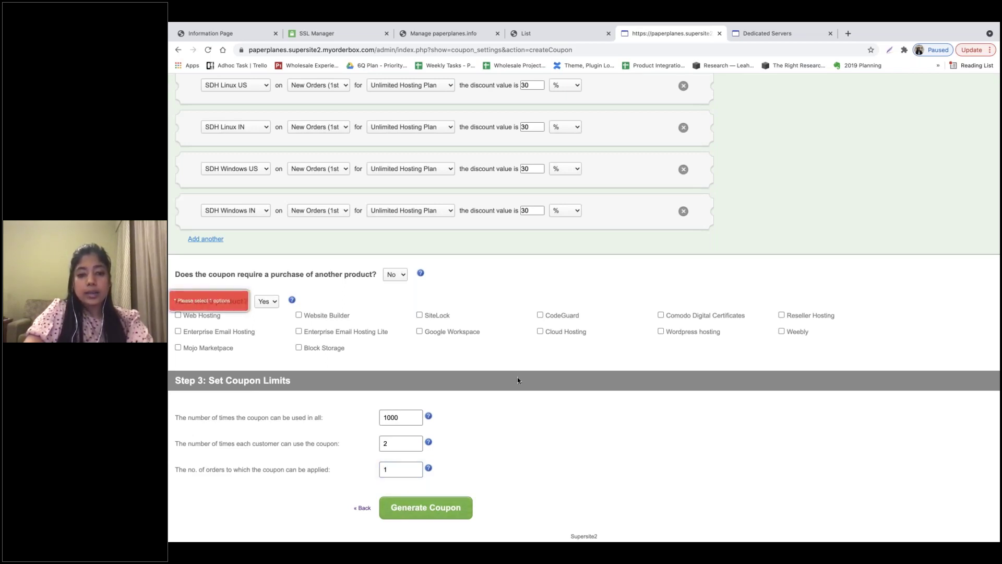
click(273, 293)
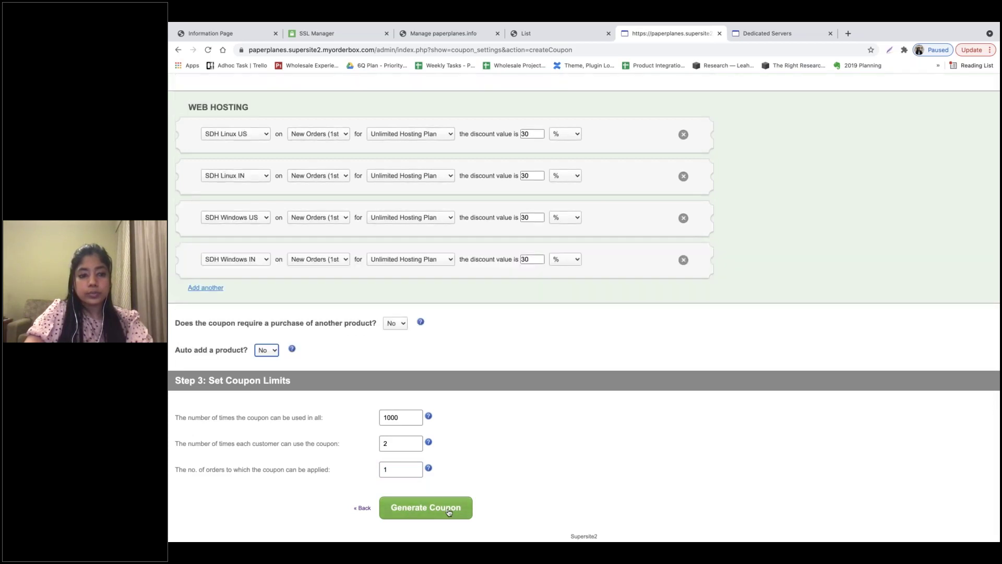
- Generate HOSTING30 and confirm its details so it is created as Active for Web Hosting
click(449, 510)
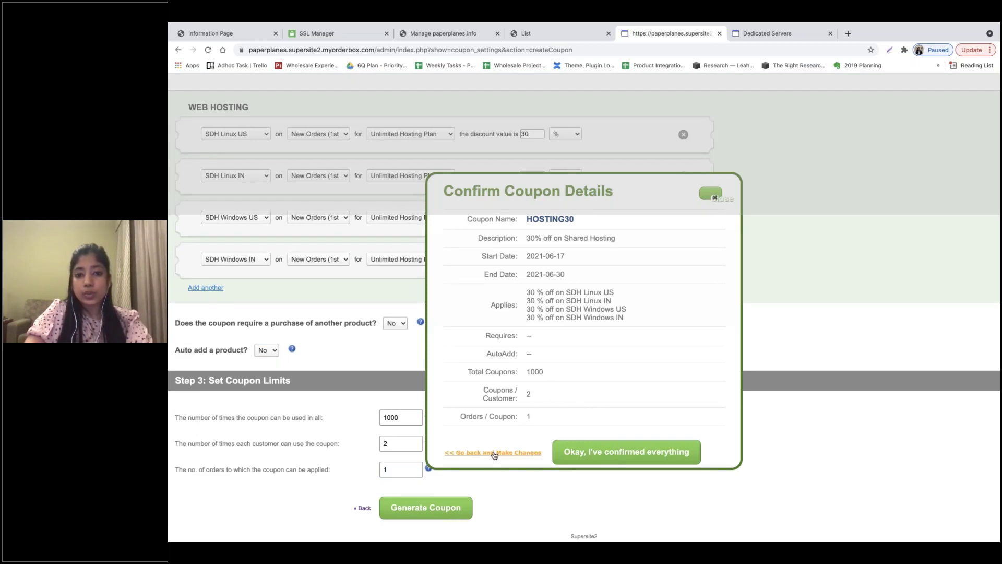
click(595, 457)
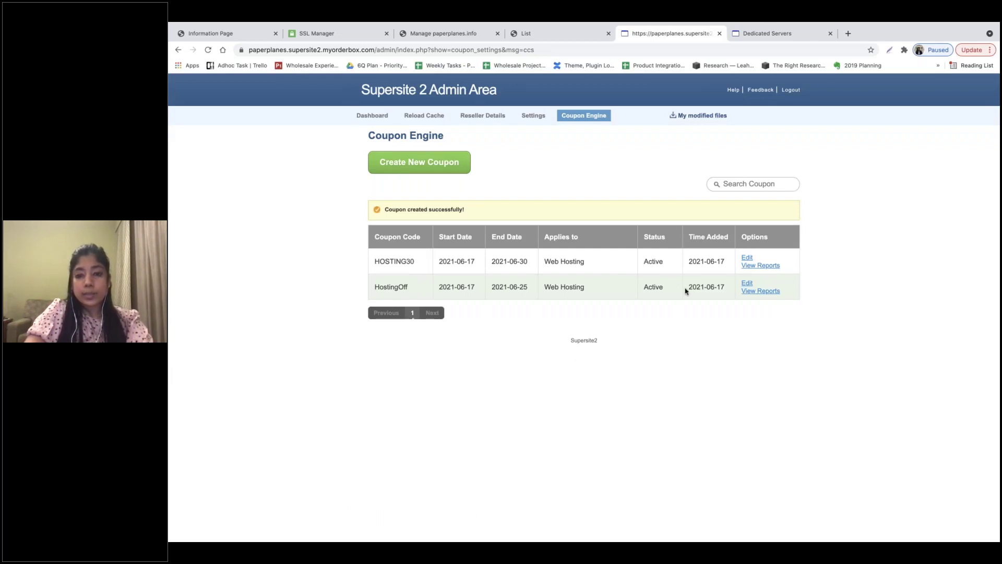
click(747, 283)
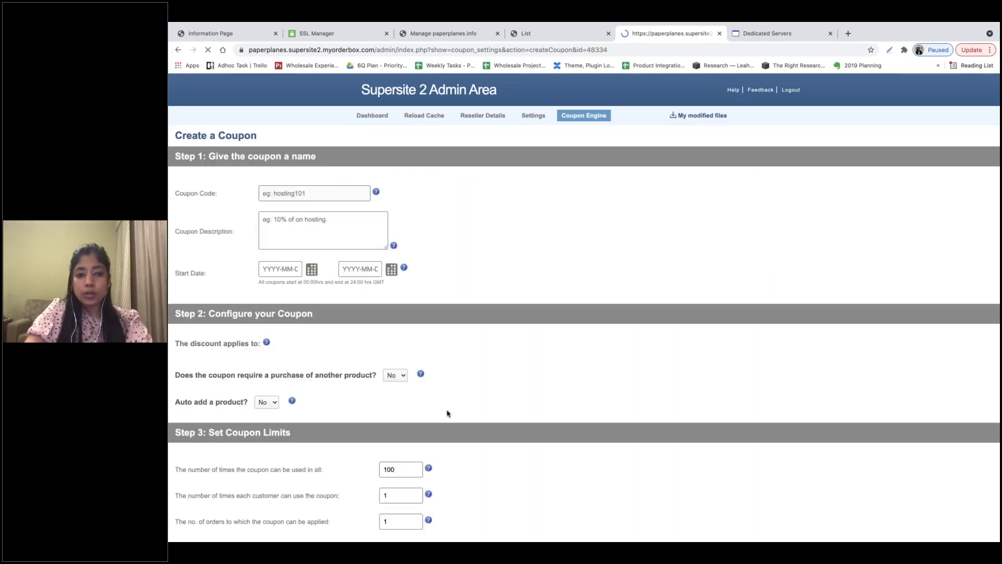
- Review HostingOff's 50% SDH discount and products, and open the storefront's Linux Shared Hosting page
scroll(447, 412, down, 2)
scroll(447, 413, down, 7)
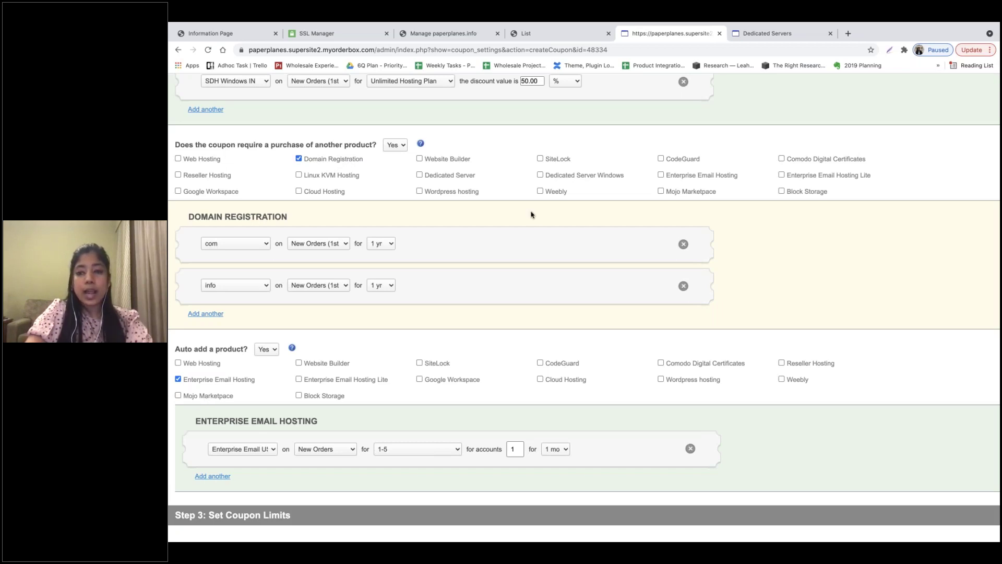
click(773, 35)
scroll(550, 152, up, 10)
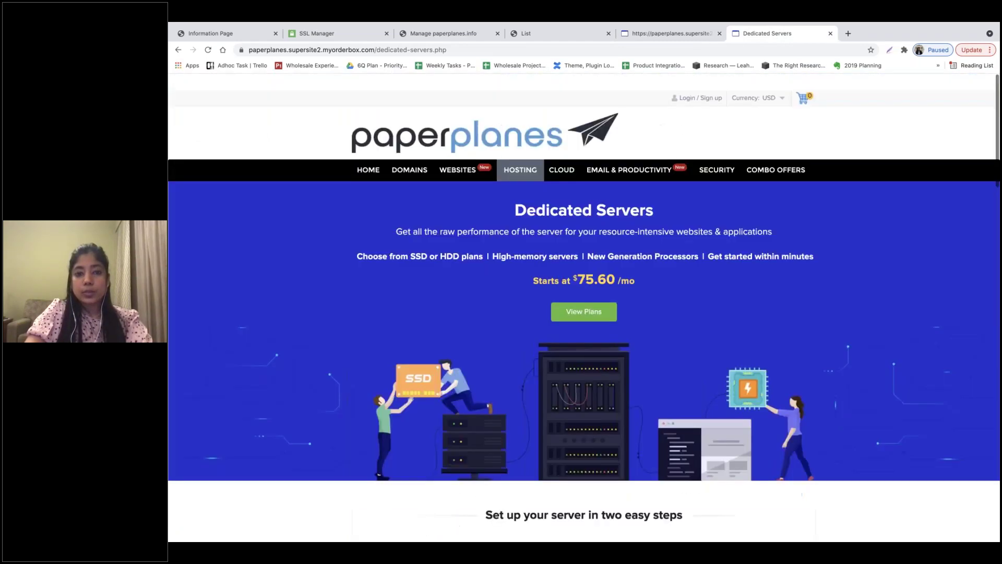
mouse_move(517, 160)
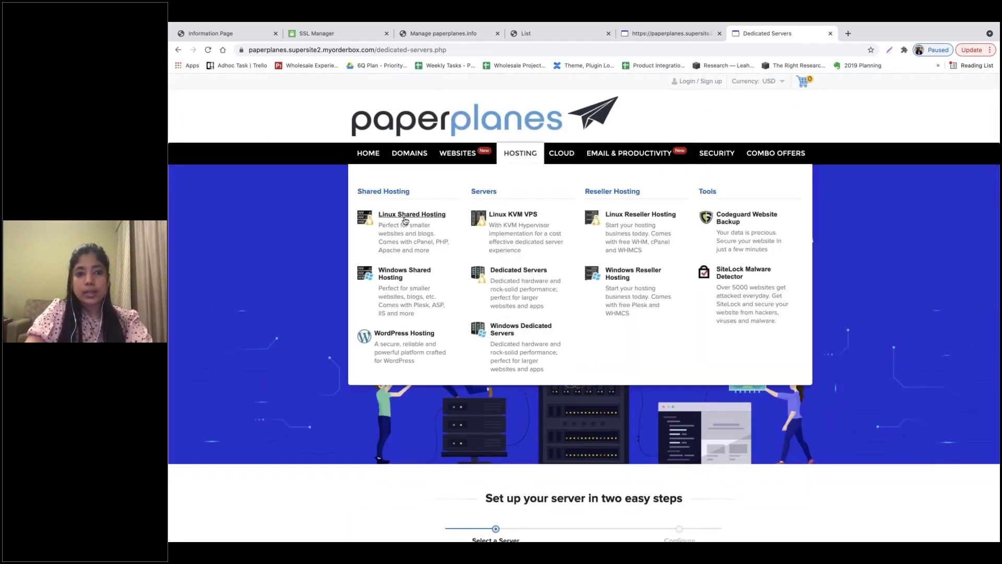
click(405, 219)
click(686, 34)
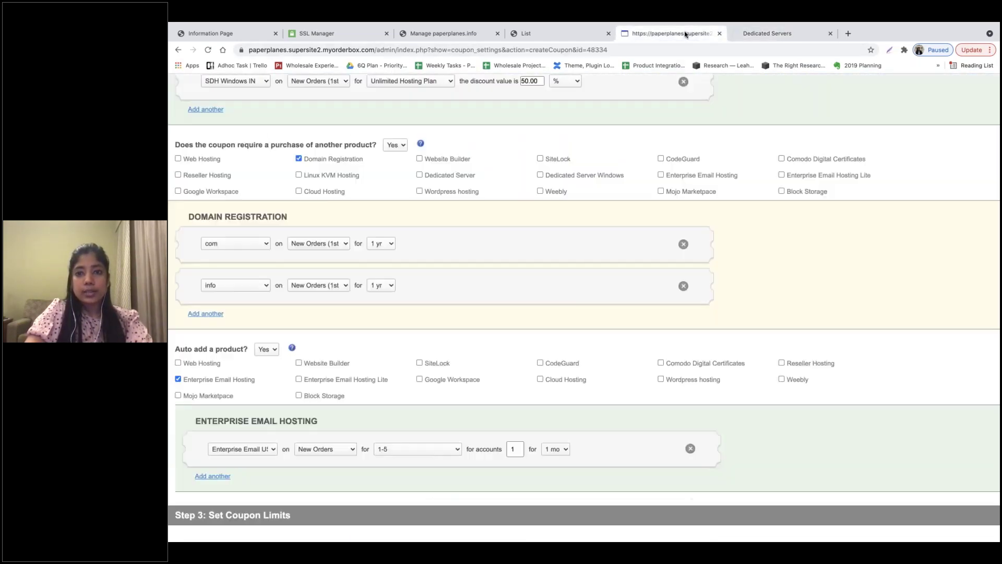
scroll(584, 308, up, 3)
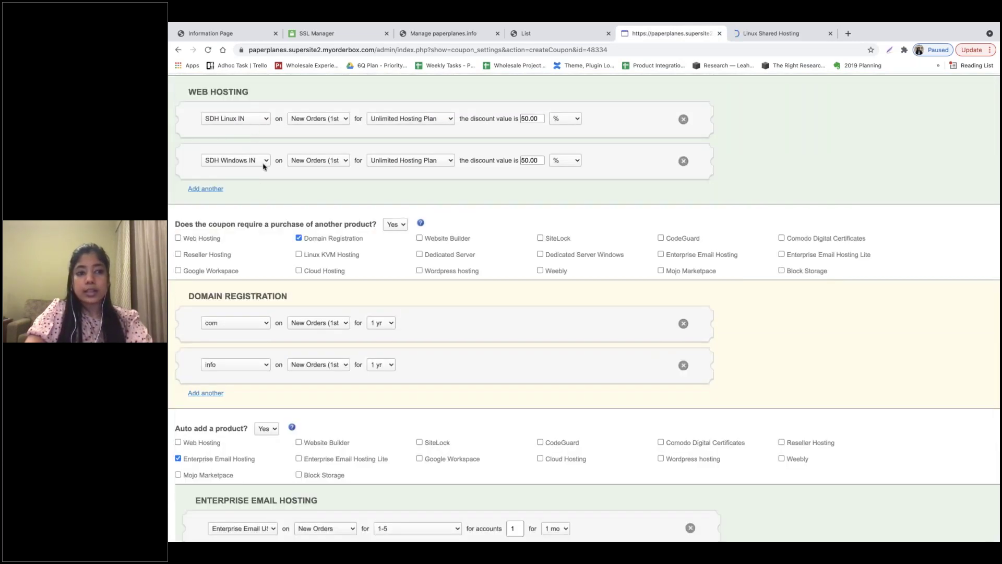
- Choose Buy Now on the Unlimited Hosting Plan on the Linux Shared Hosting page
click(758, 35)
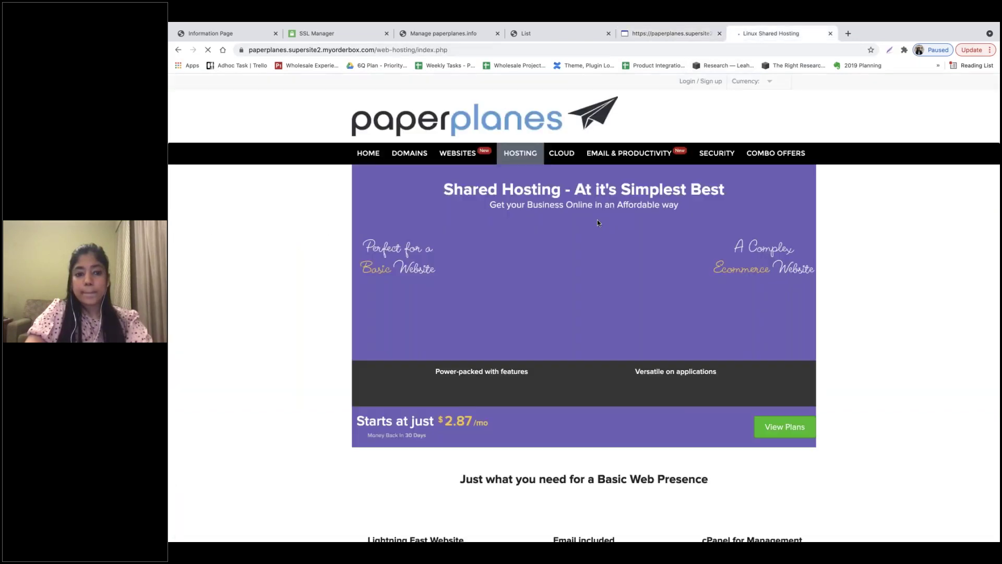
scroll(457, 405, down, 5)
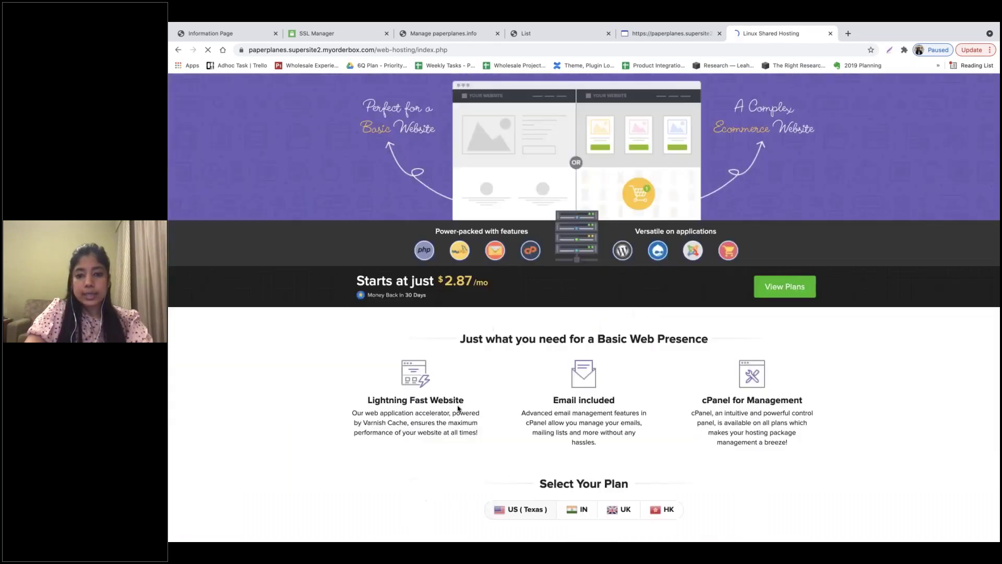
scroll(458, 408, down, 4)
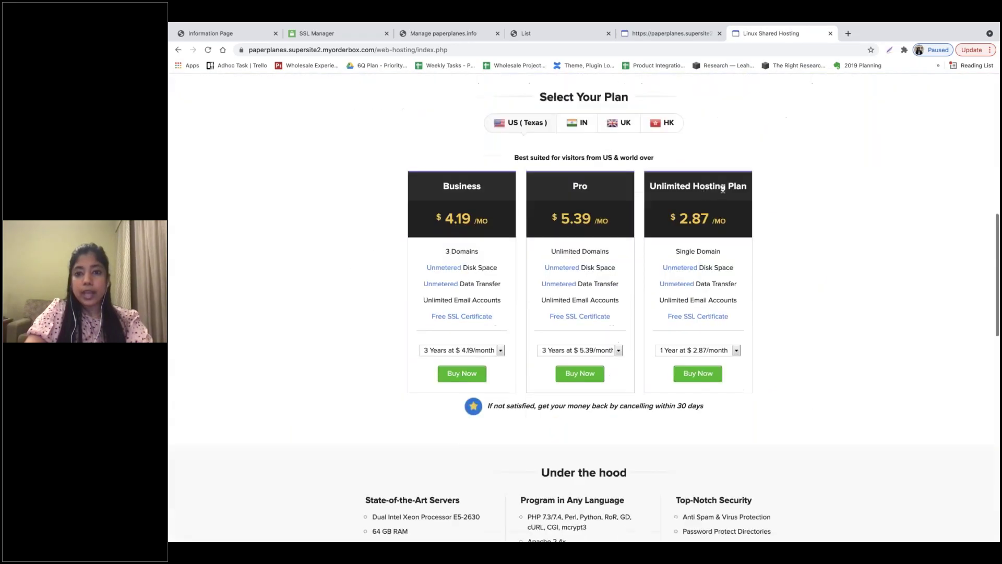
click(706, 374)
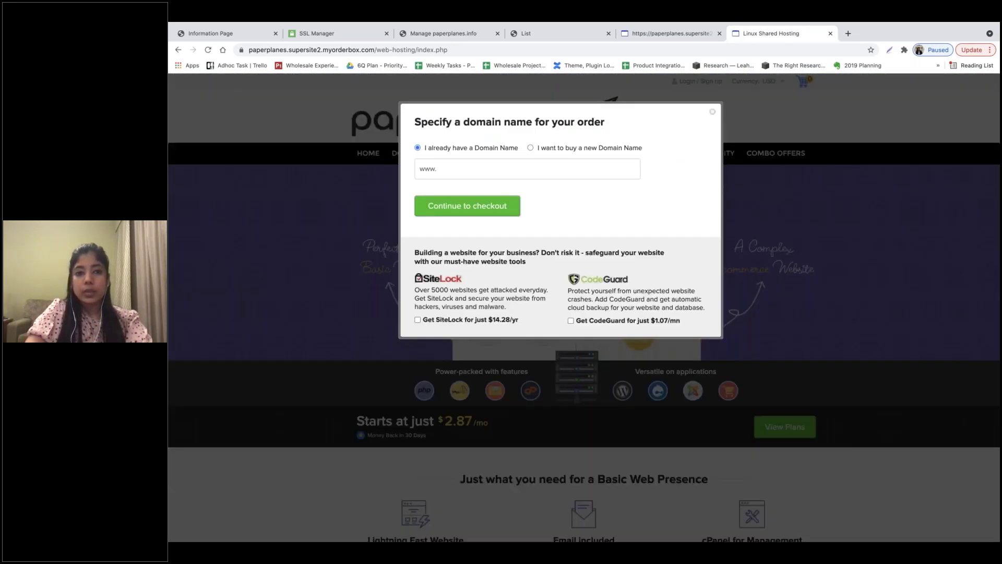
- Add the new domain getcouponsforbusiness.com to the cart and proceed to checkout
click(531, 149)
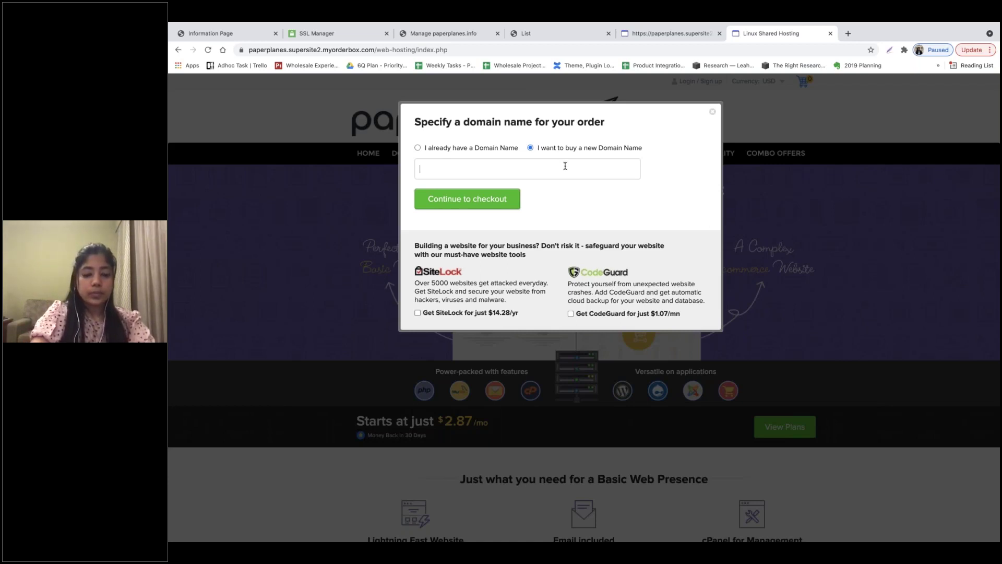
text(get)
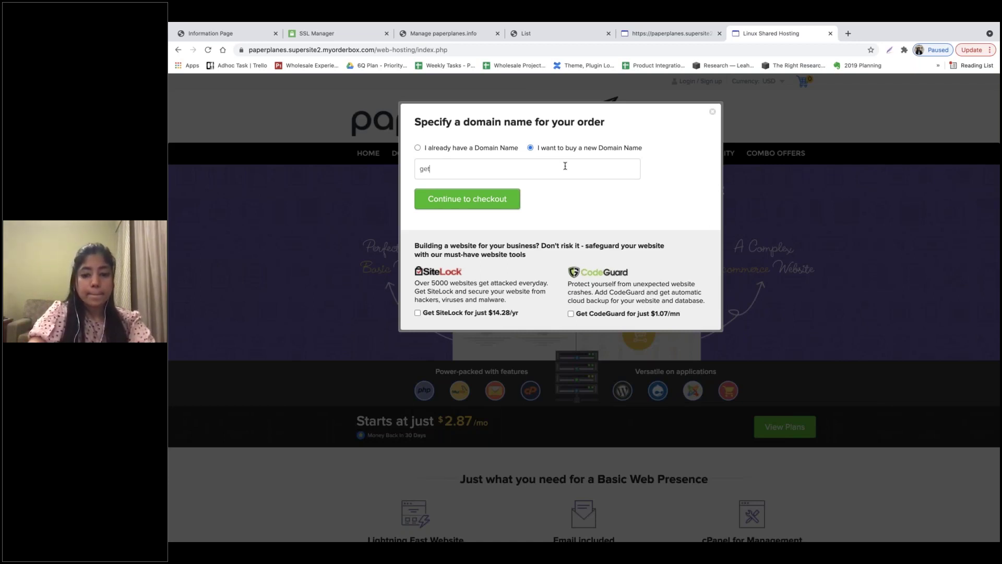
text(nli)
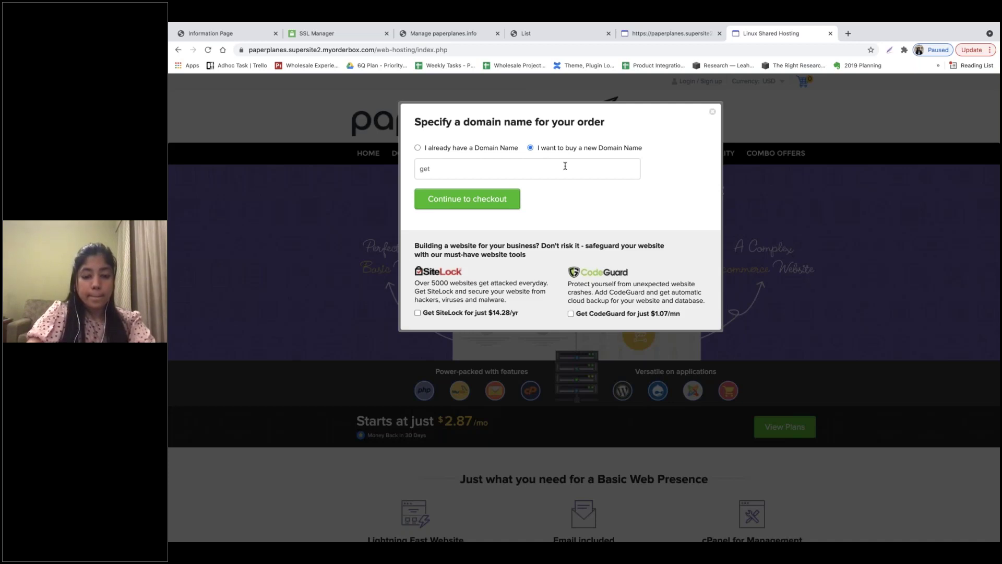
text(couponsfor )
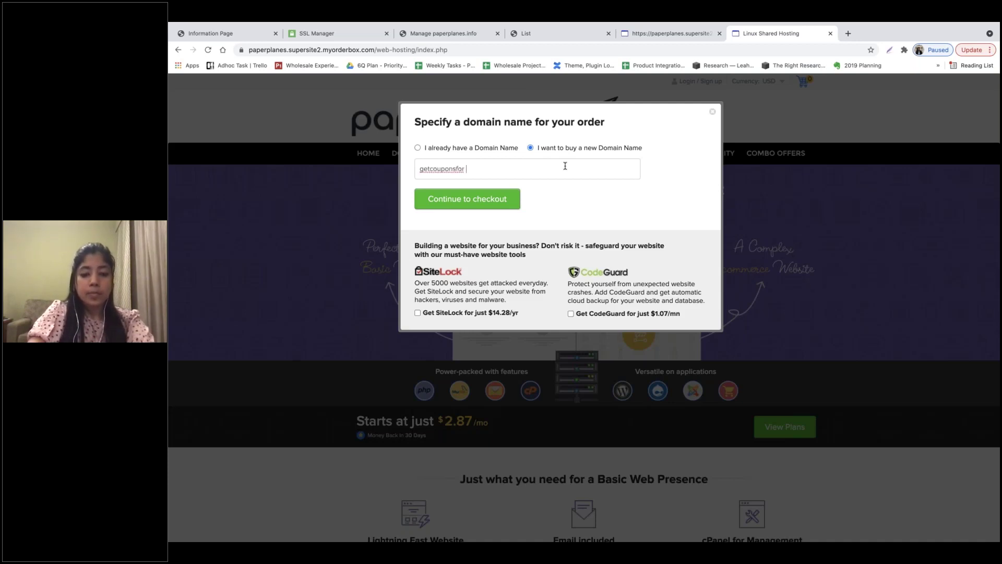
text(business.com)
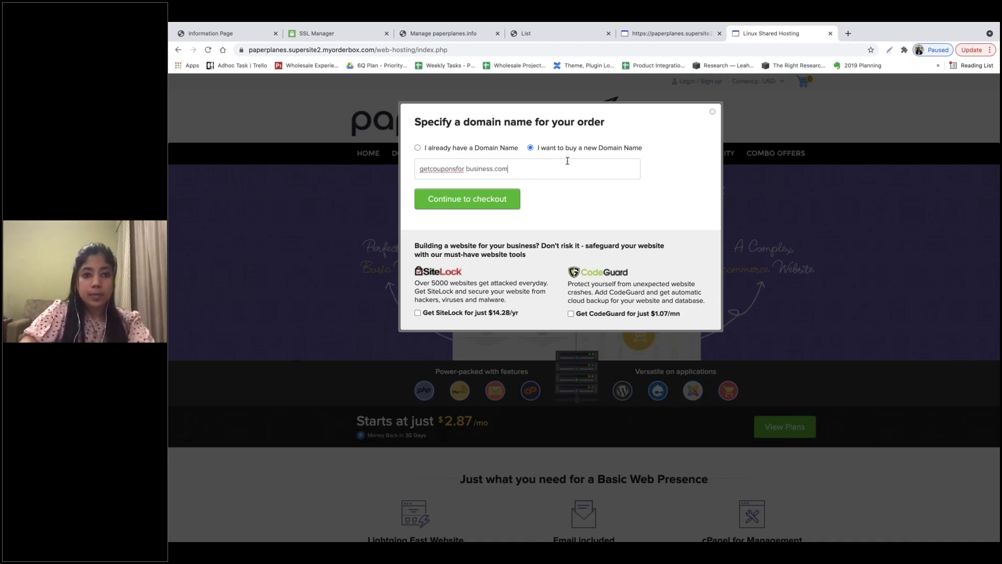
click(466, 171)
key(BackSpace)
click(465, 200)
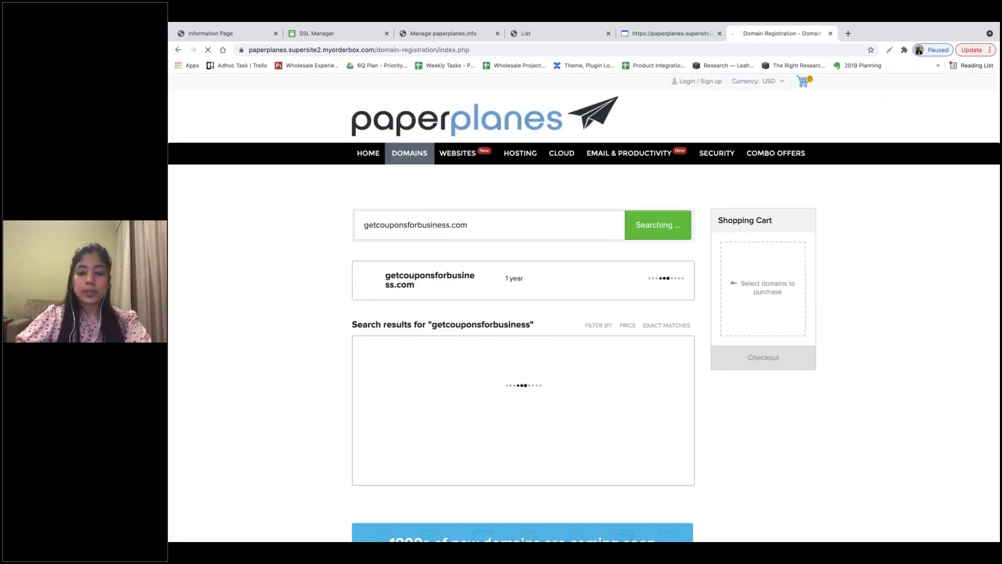
mouse_move(634, 153)
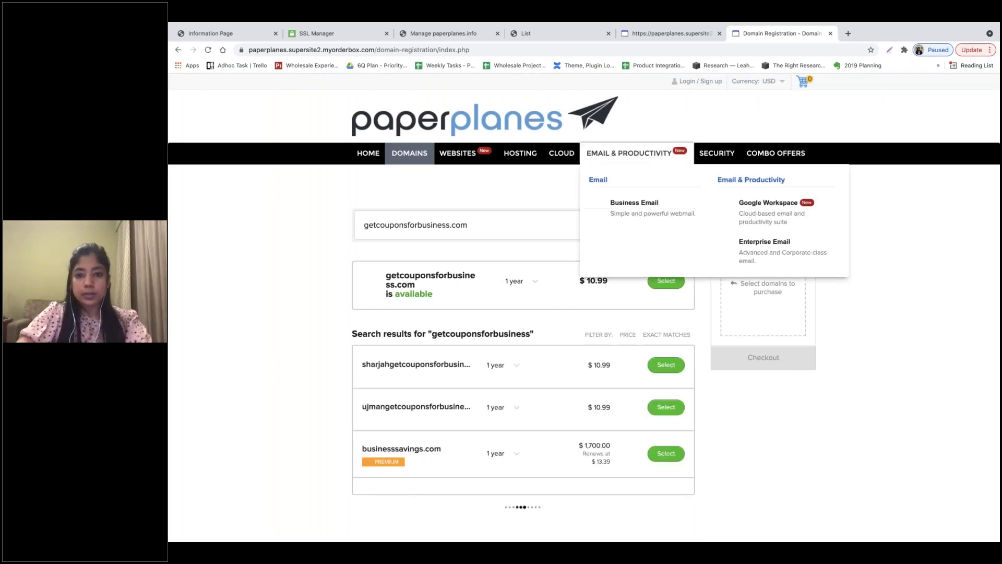
click(670, 281)
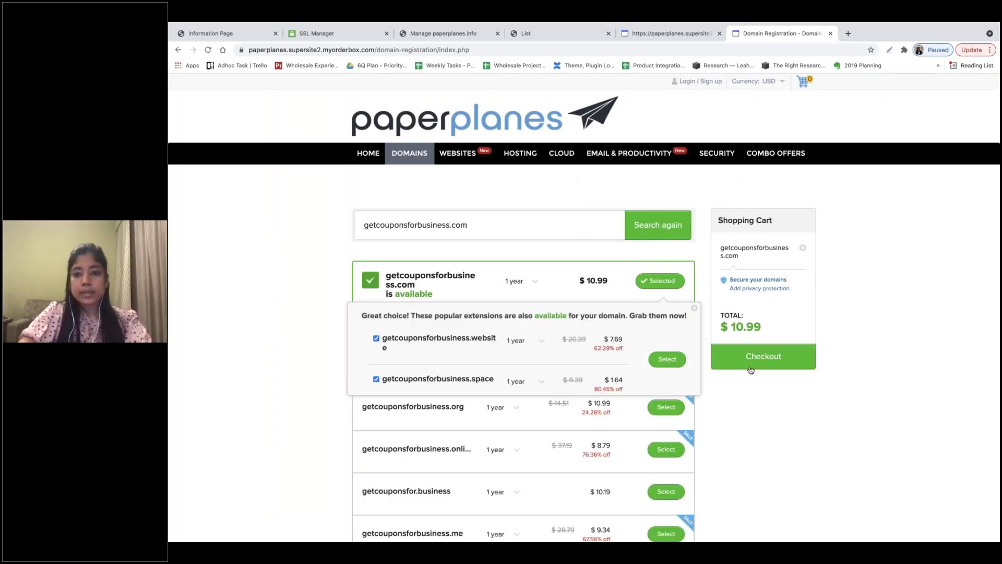
click(750, 359)
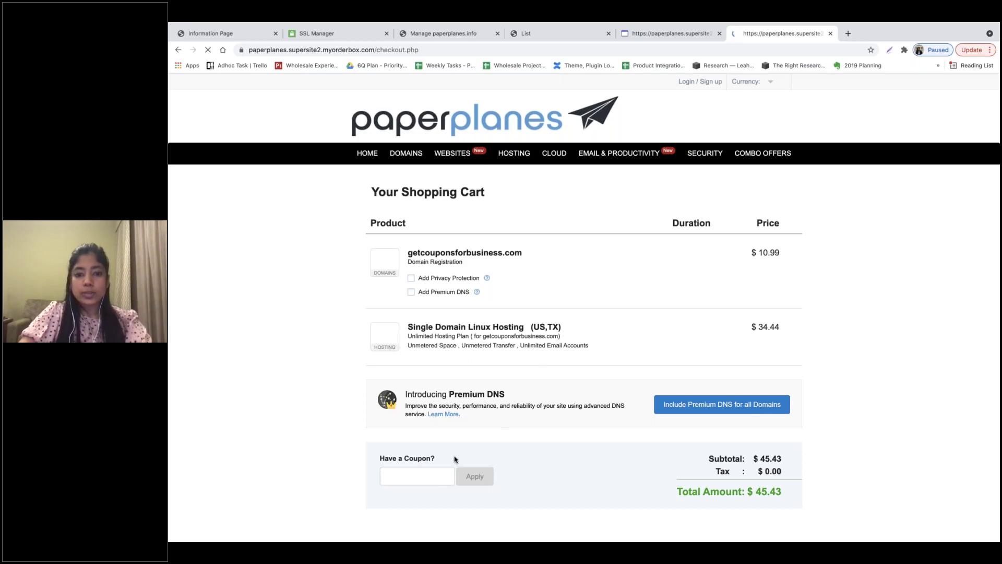
- Apply the coupon code HOSTINGOFF to the paperplanes storefront cart
click(410, 476)
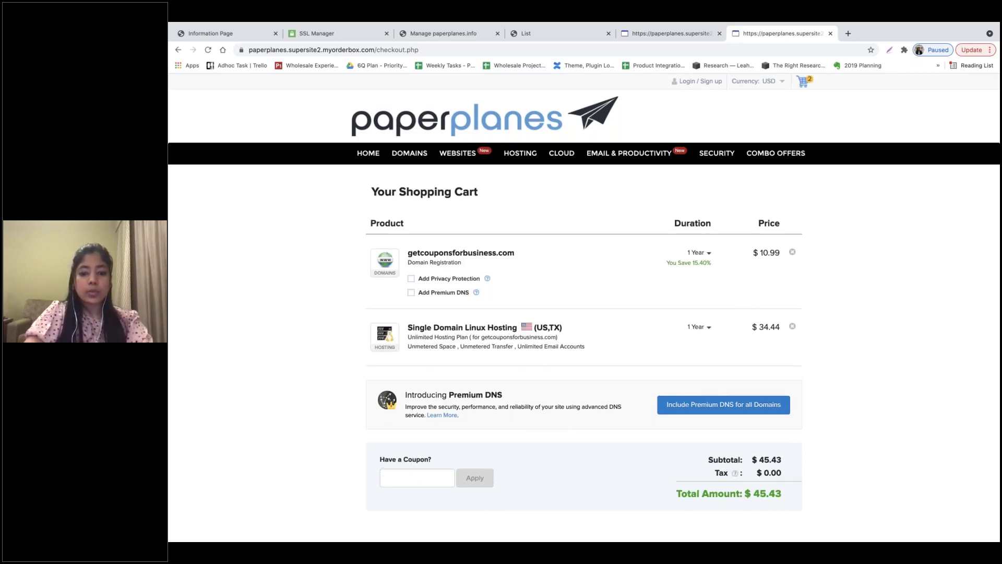
text(HOSTIN)
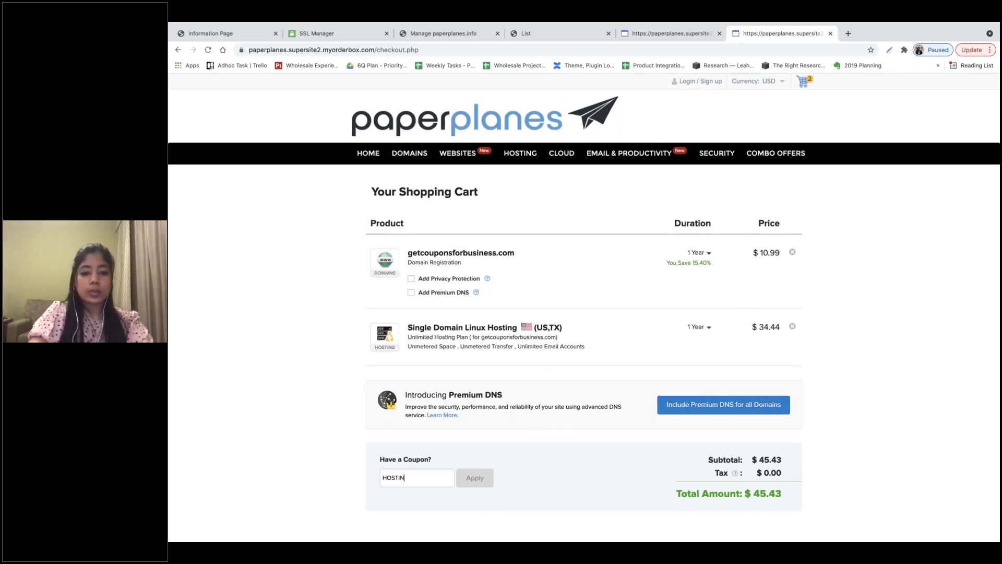
text(GOFF)
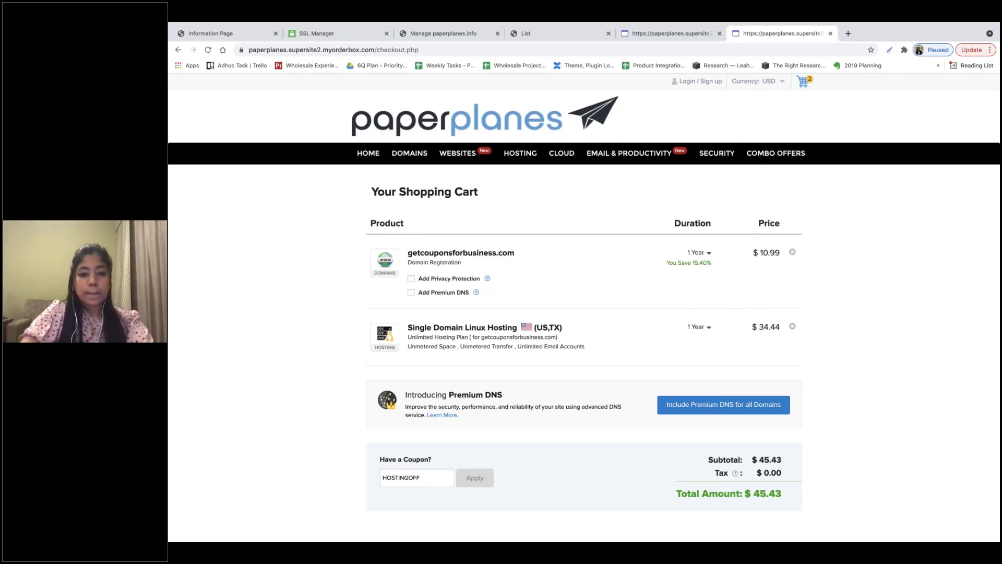
key(Return)
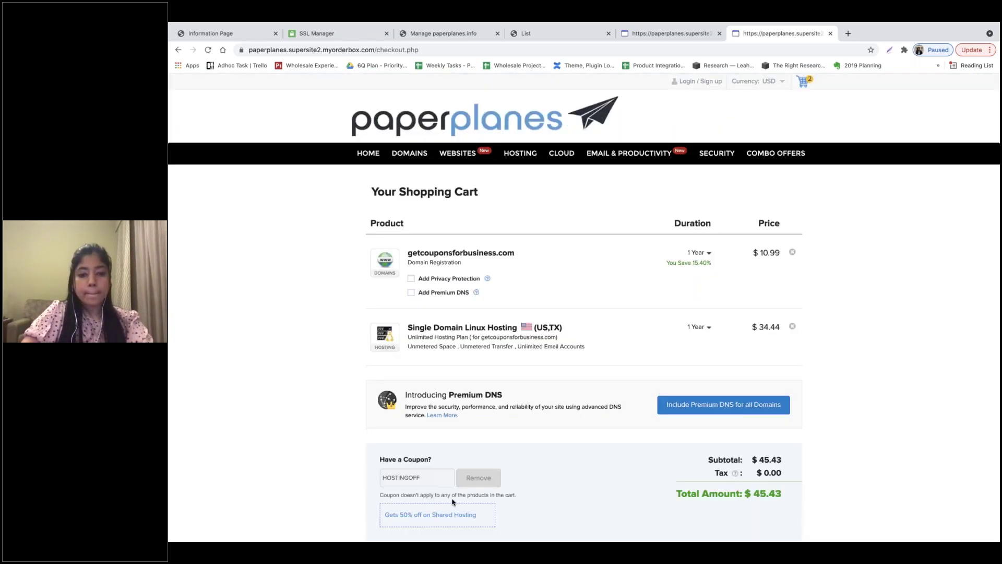
- Review the coupon rejection, the $45.43 total and the 15.40% domain savings figure
scroll(452, 501, down, 1)
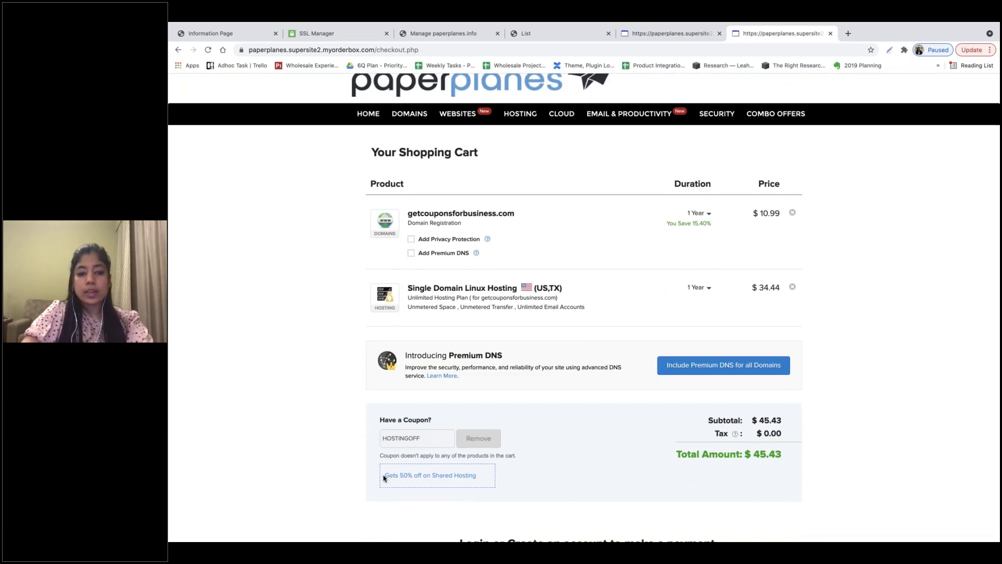
drag(384, 475, 484, 480)
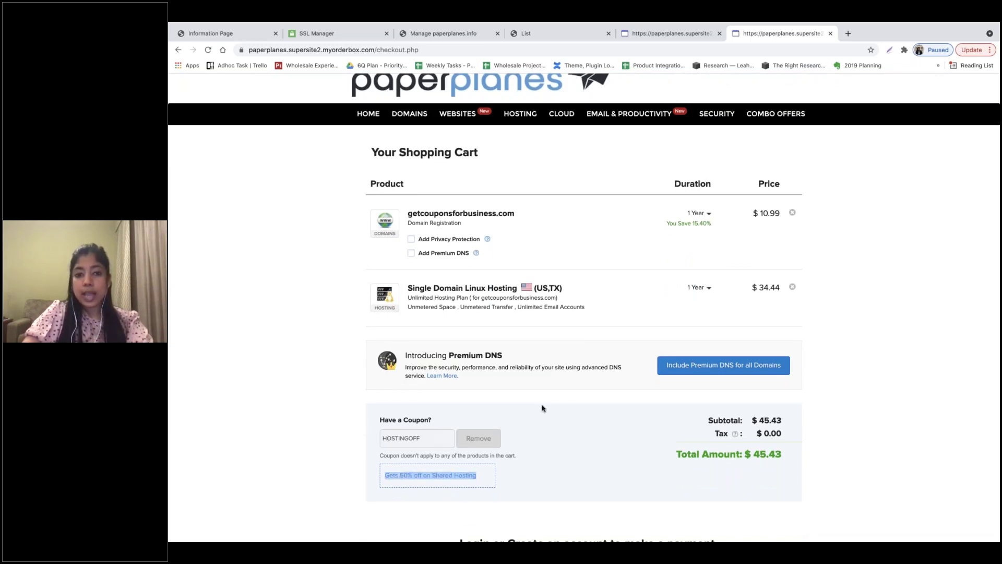
scroll(542, 408, down, 1)
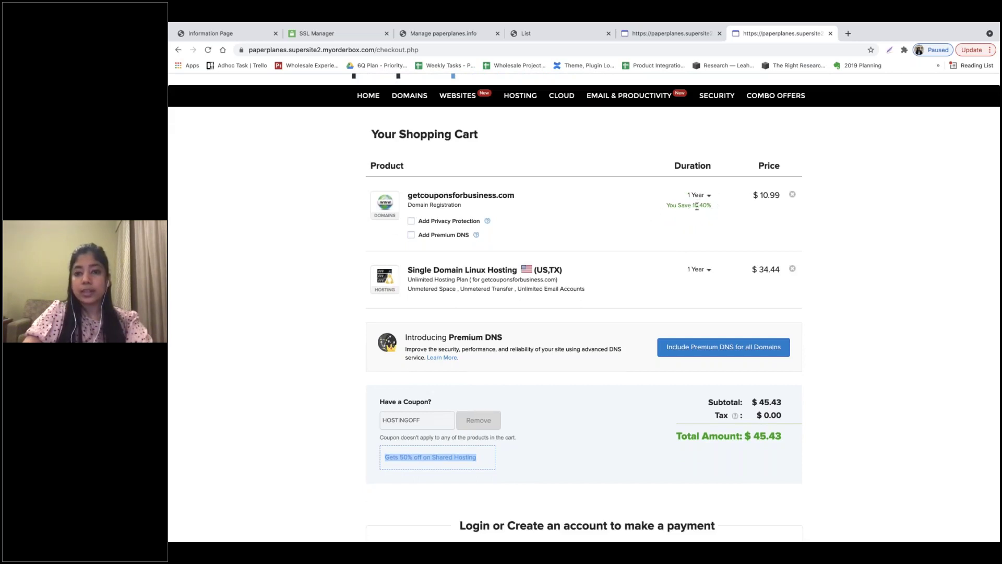
drag(693, 206, 713, 208)
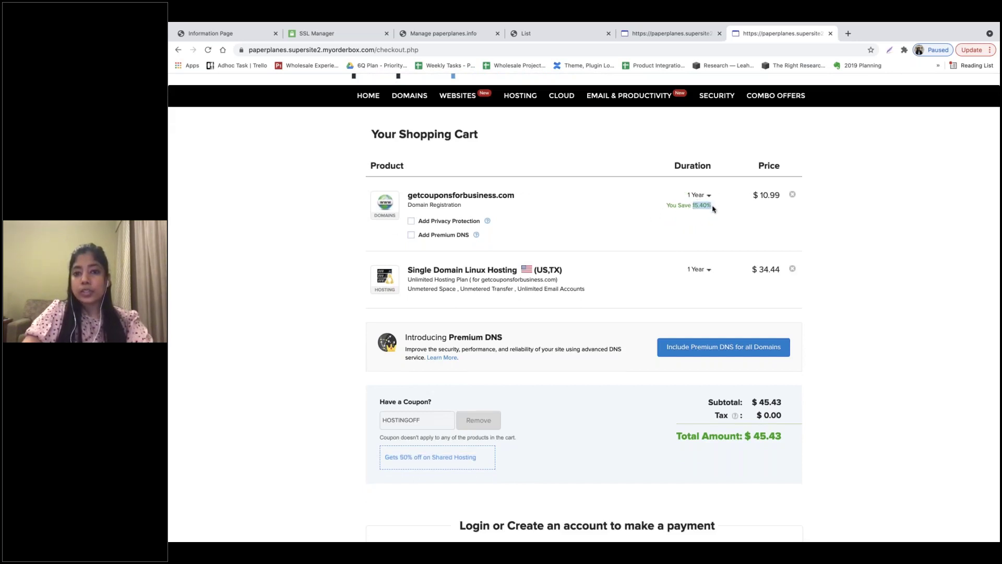
click(696, 232)
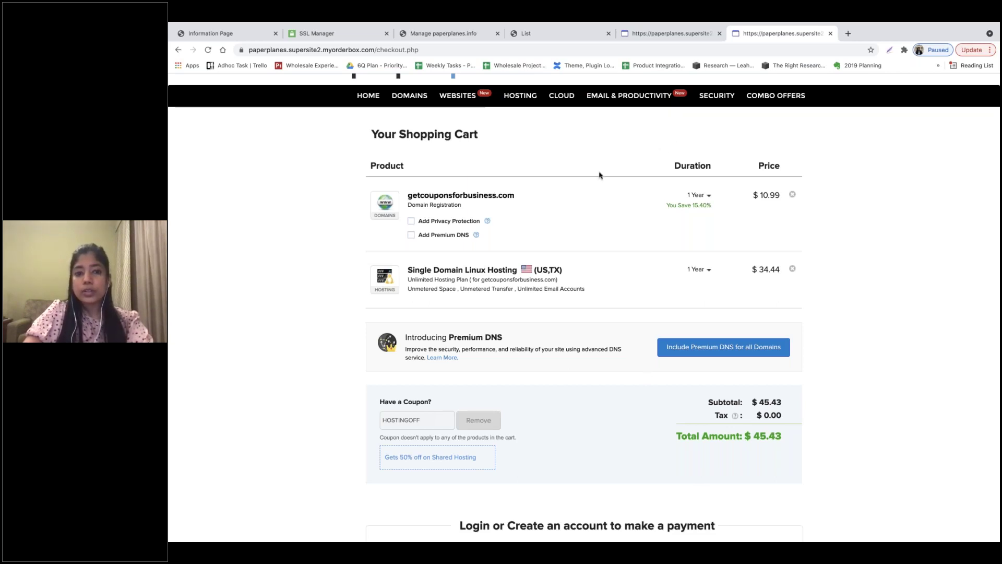
mouse_move(659, 97)
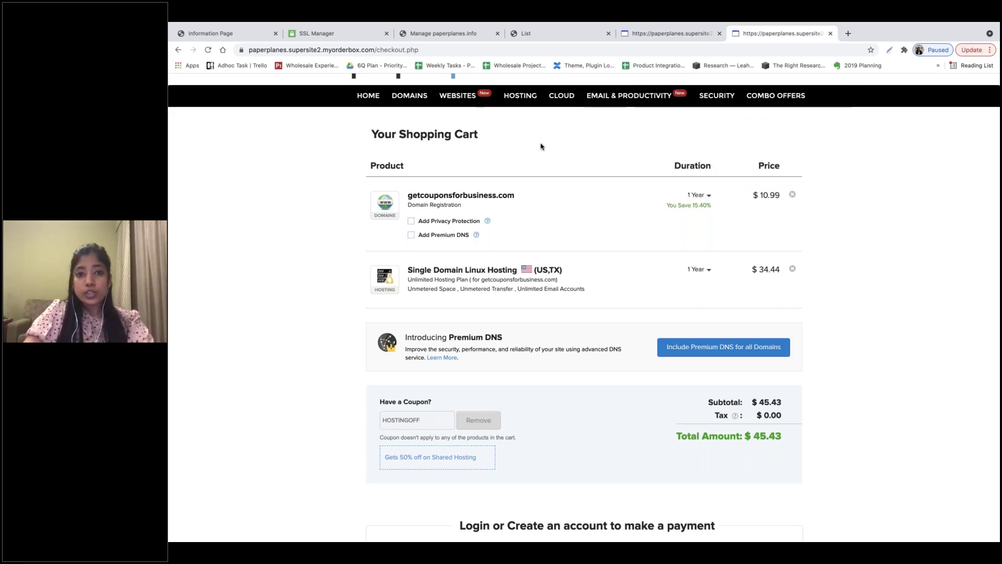
- Move through the coupon admin, cart and DNS pages to reach the Supersite 2 admin dashboard
click(647, 33)
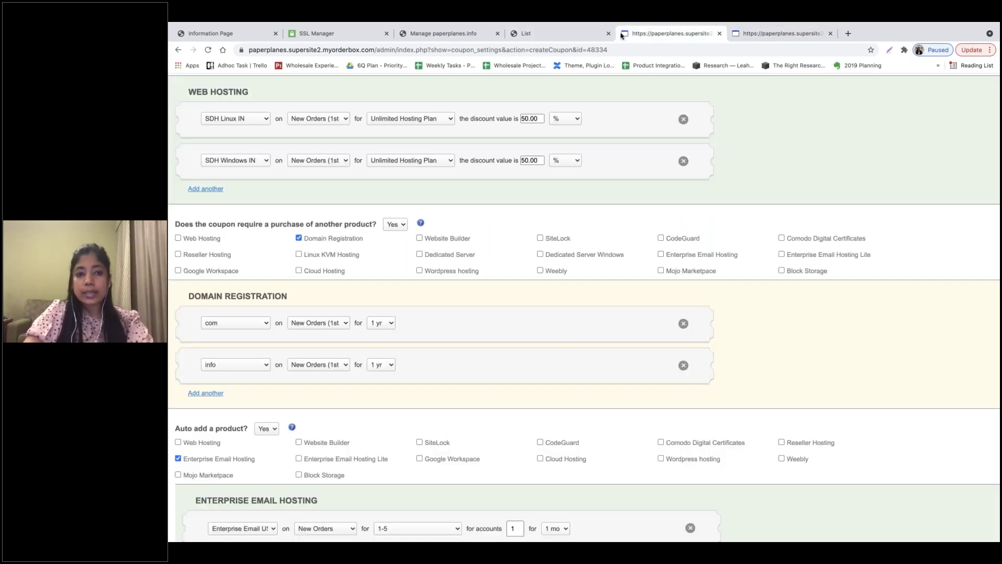
scroll(389, 138, up, 7)
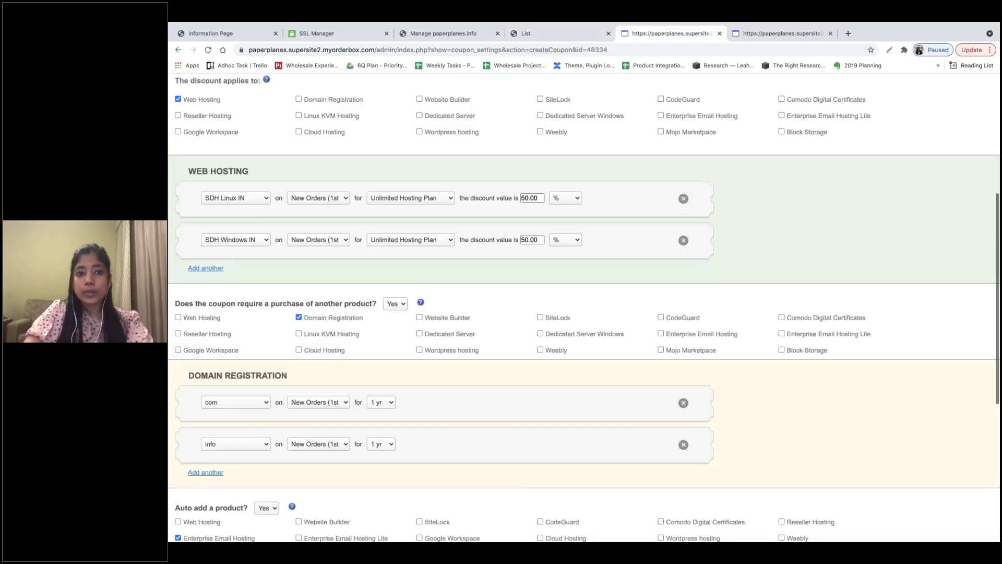
click(372, 116)
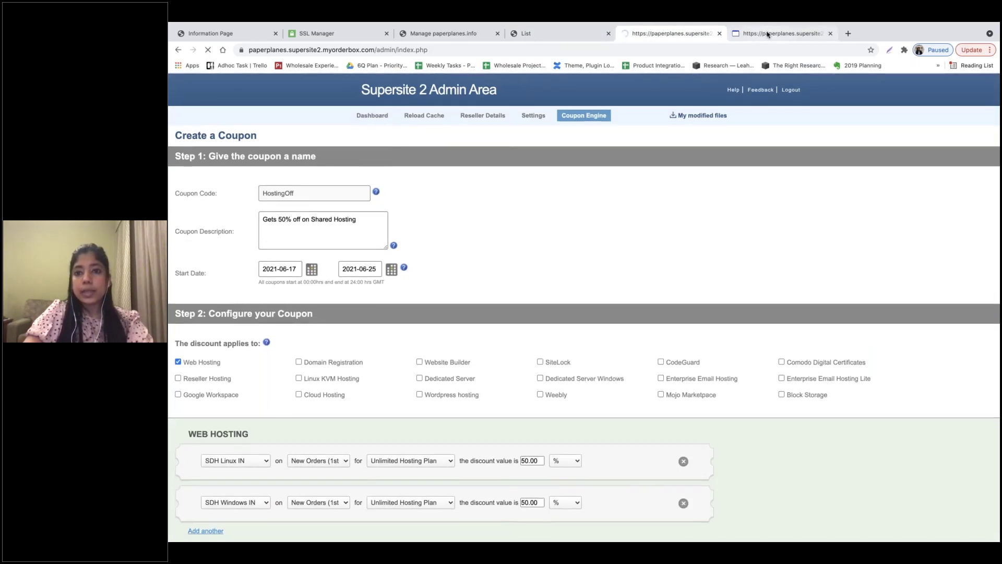
click(747, 36)
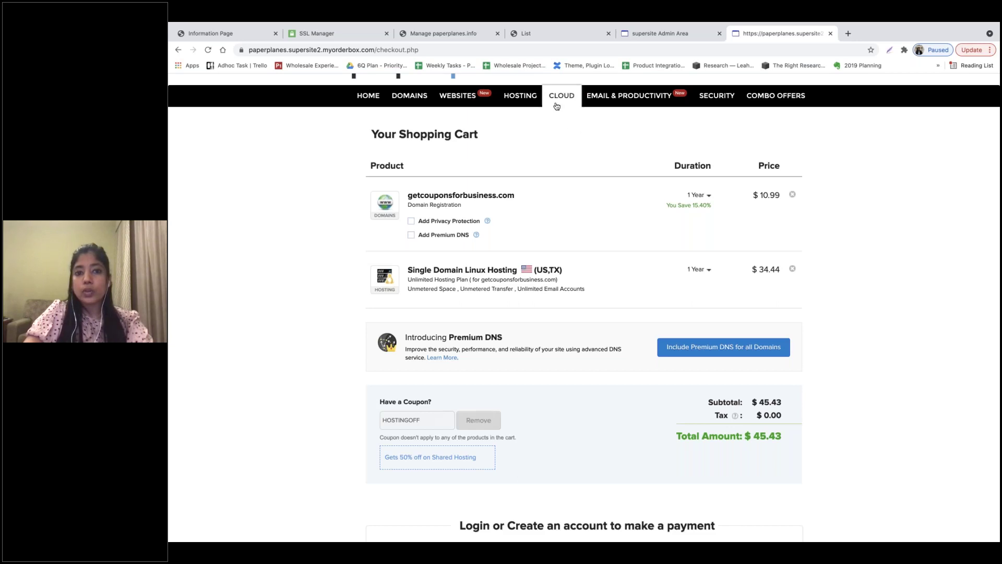
mouse_move(540, 107)
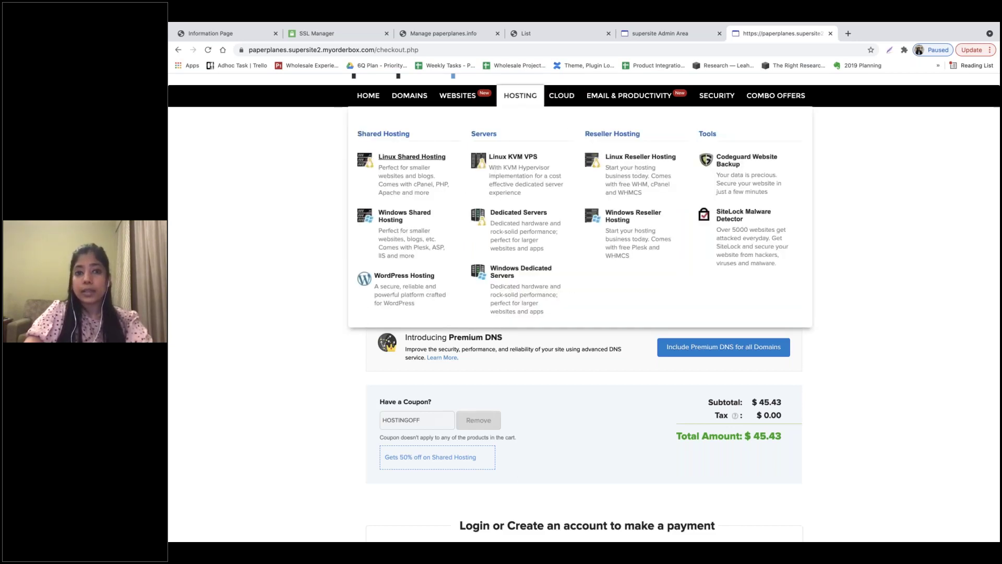
click(574, 34)
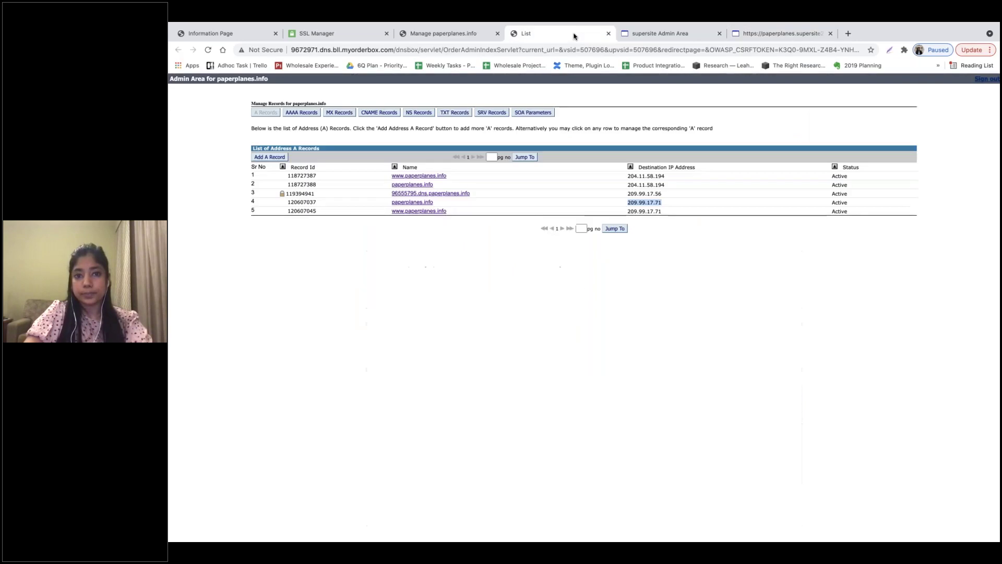
click(663, 34)
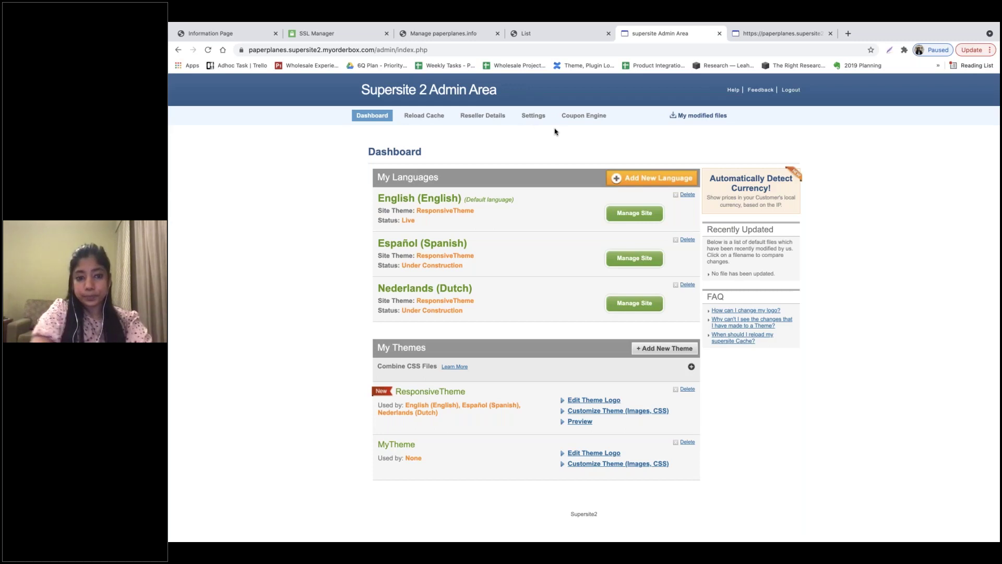
- Open the English site's content pages and locate Robots.txt, Root.html and Sitemap.xml
click(632, 216)
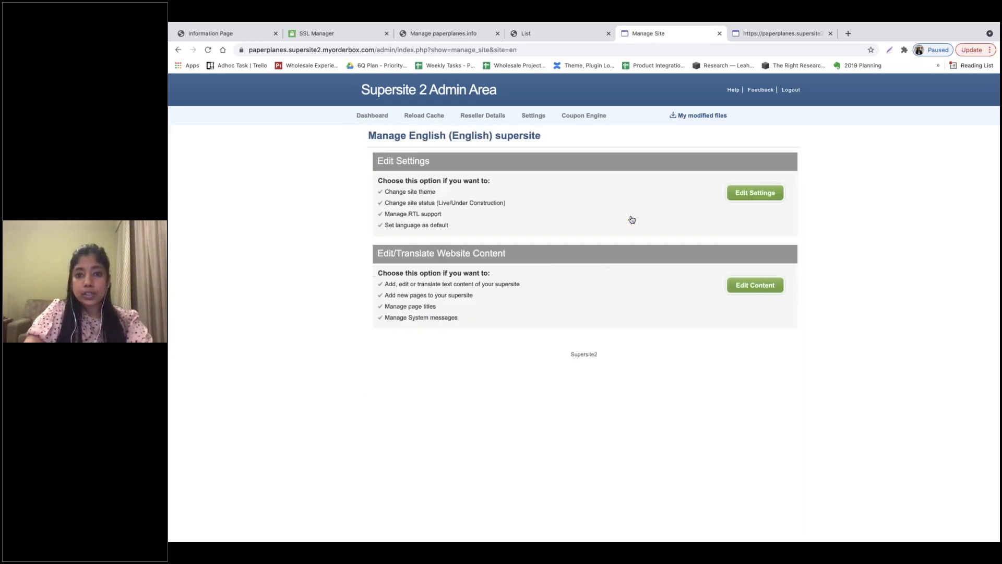
click(740, 291)
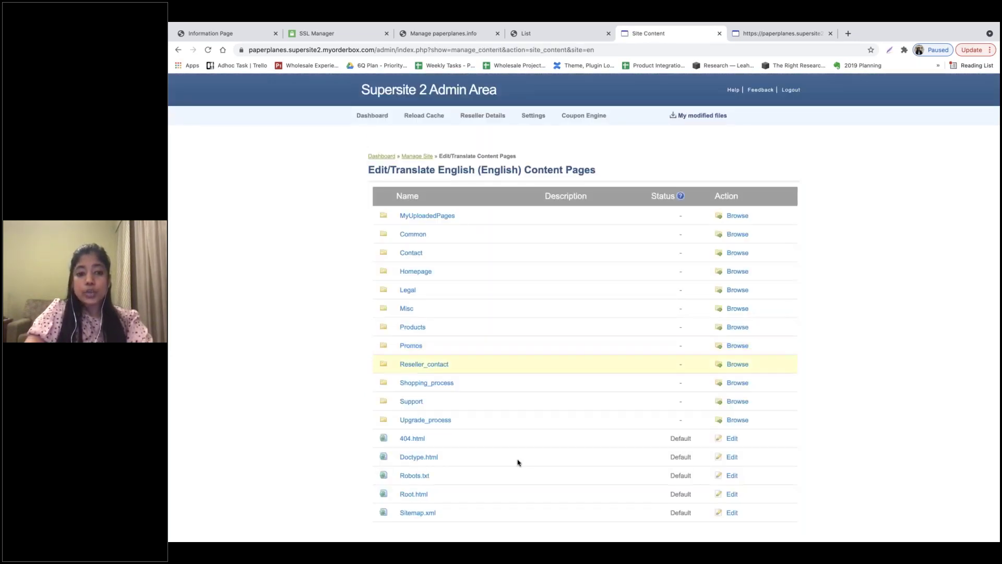
scroll(518, 462, down, 1)
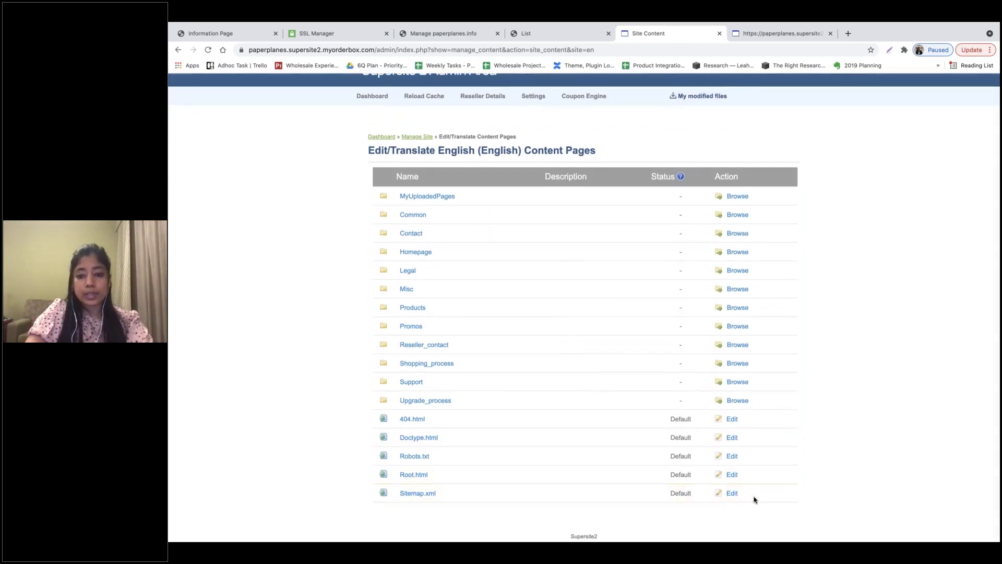
drag(785, 492, 388, 459)
click(324, 468)
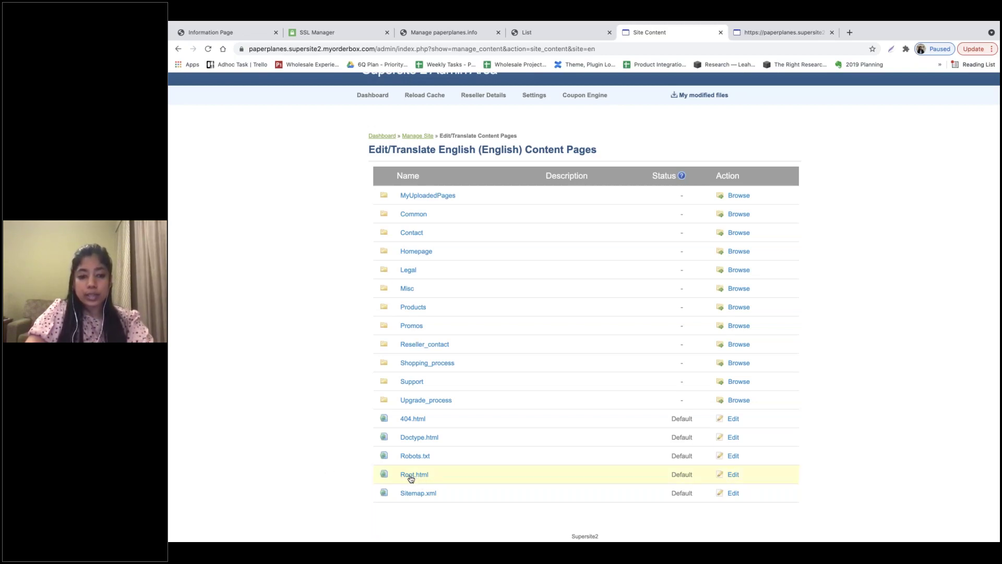
- Open Root.html and add the Google Tag Manager script after <head>, checking the container and tracking IDs
click(411, 479)
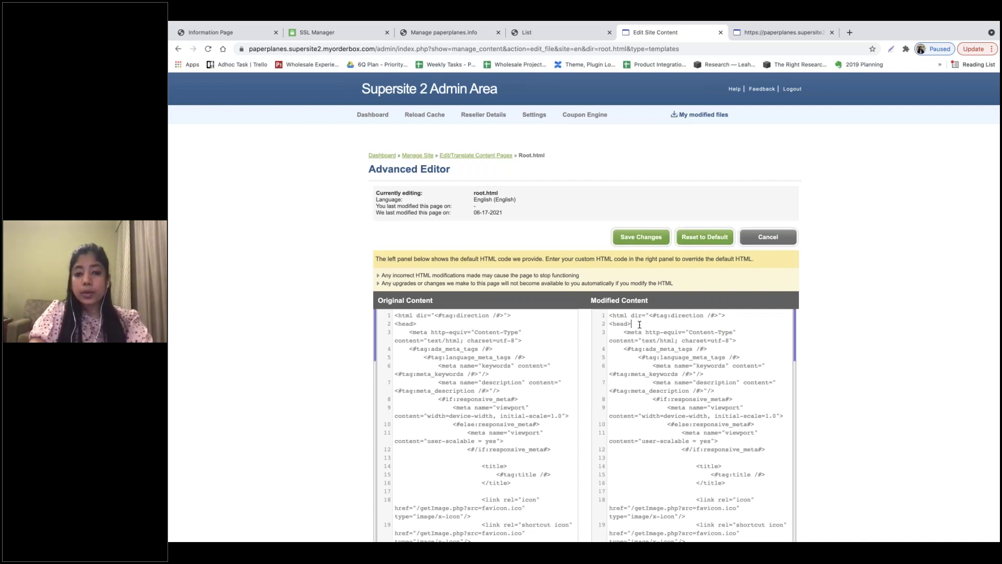
key(Return)
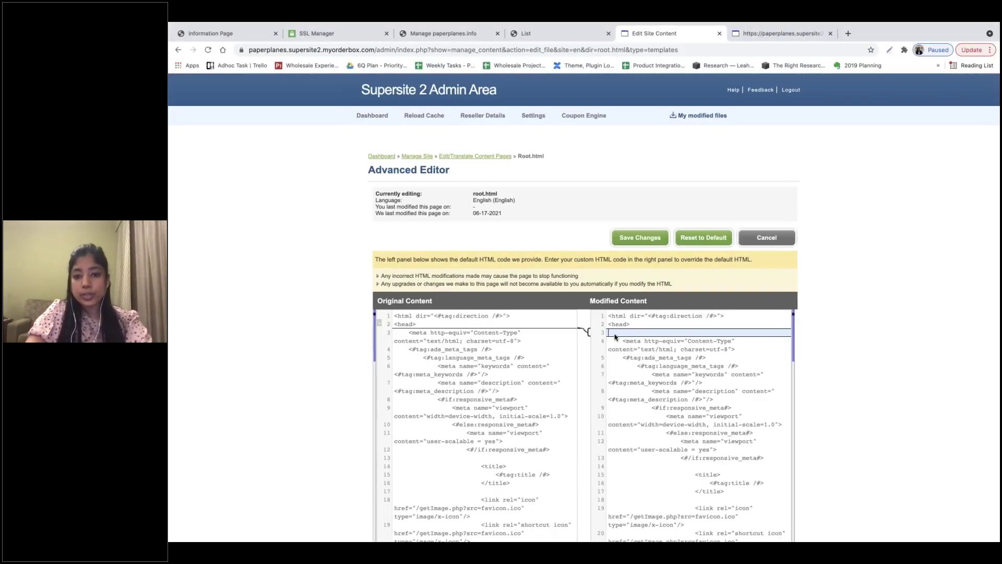
scroll(658, 334, down, 5)
scroll(658, 334, up, 6)
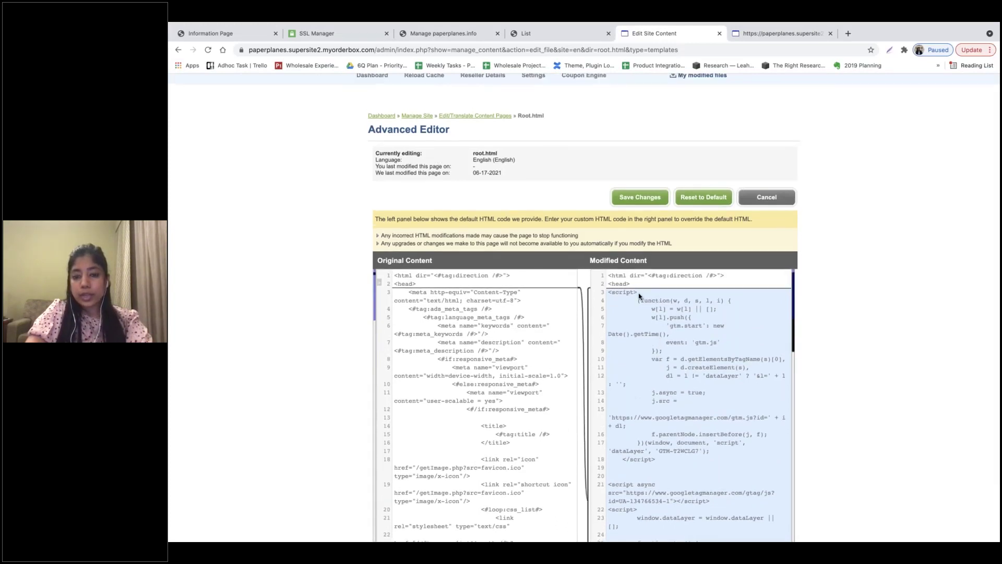
scroll(679, 414, down, 3)
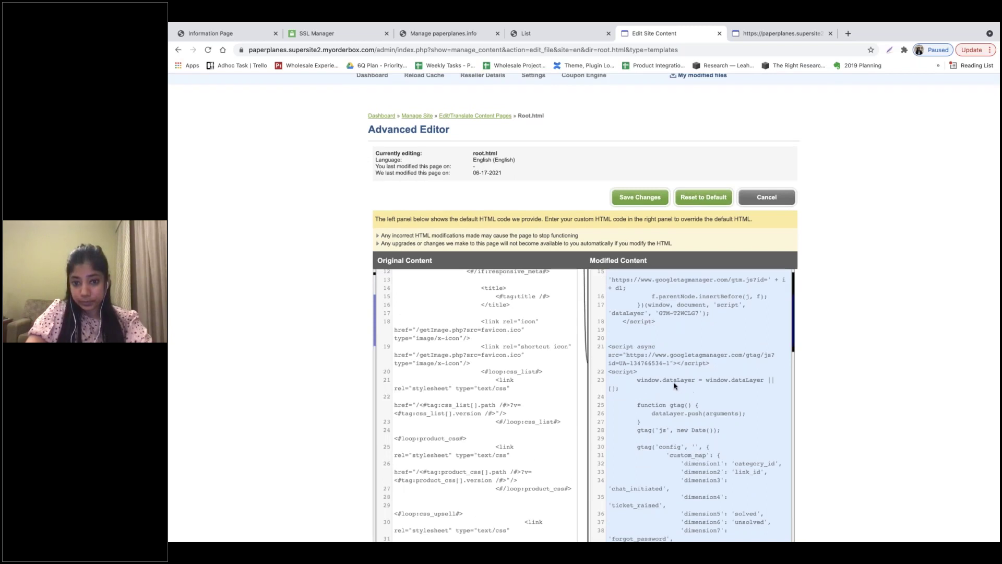
drag(620, 364, 669, 365)
drag(659, 314, 698, 314)
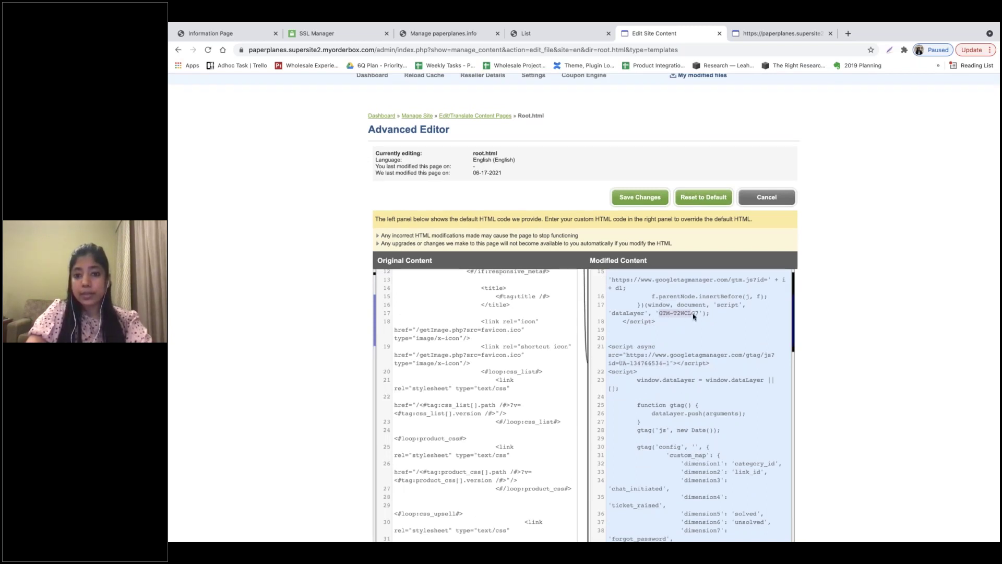
- Save the modified root.html content
scroll(677, 395, down, 5)
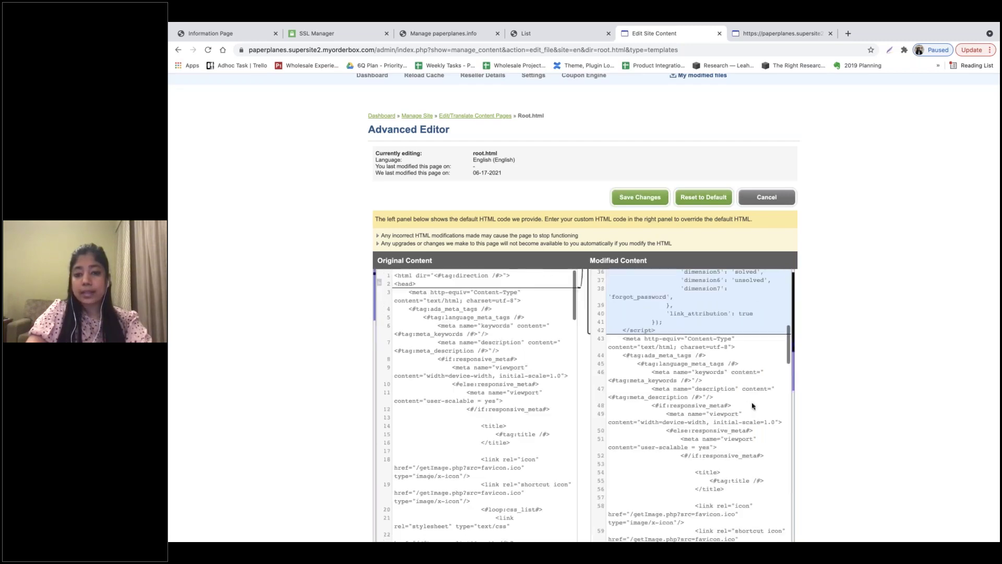
scroll(692, 427, down, 8)
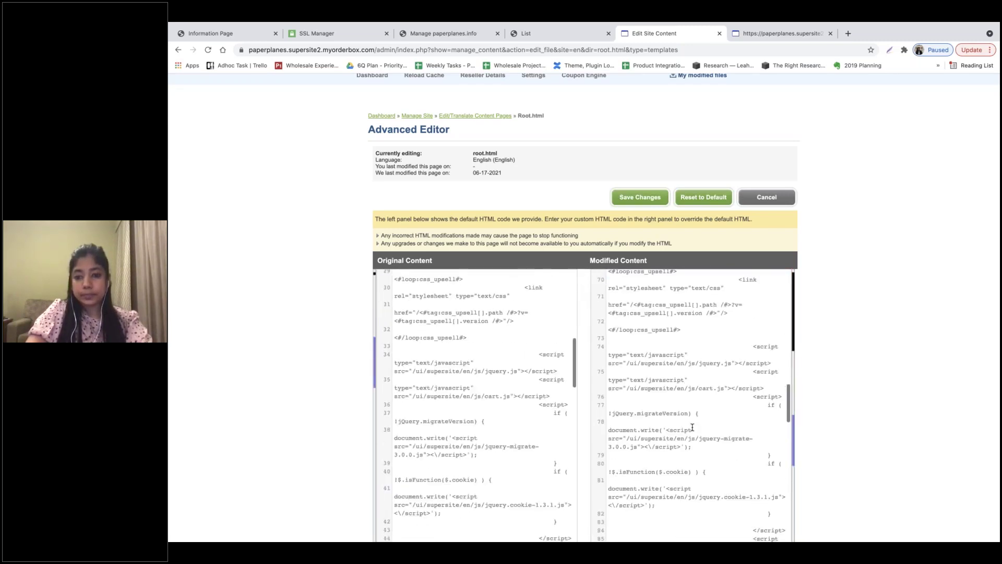
scroll(692, 427, down, 10)
scroll(819, 414, down, 2)
click(640, 489)
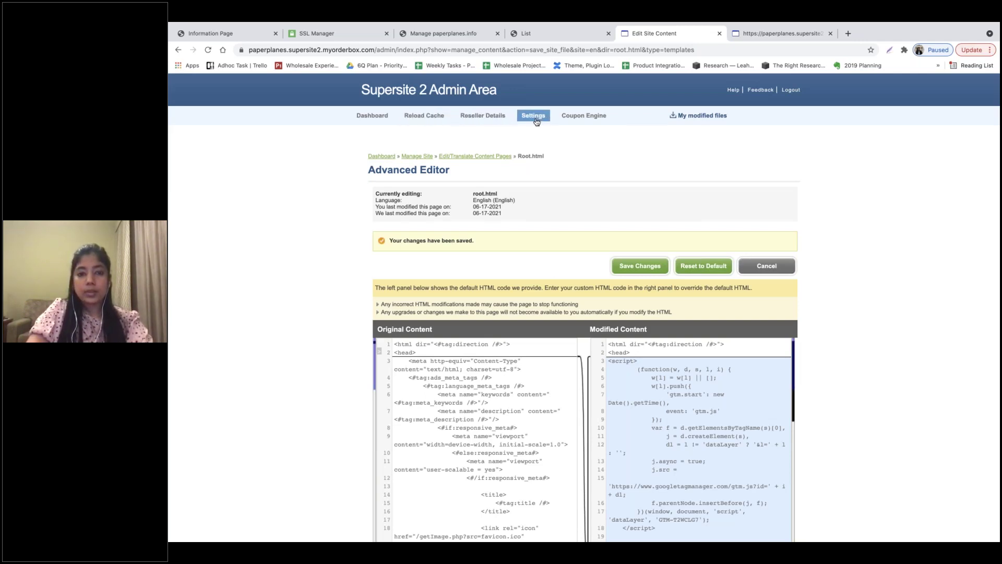
- Go back through Dashboard and the English content pages to open Sitemap.xml in the Advanced Editor
click(372, 118)
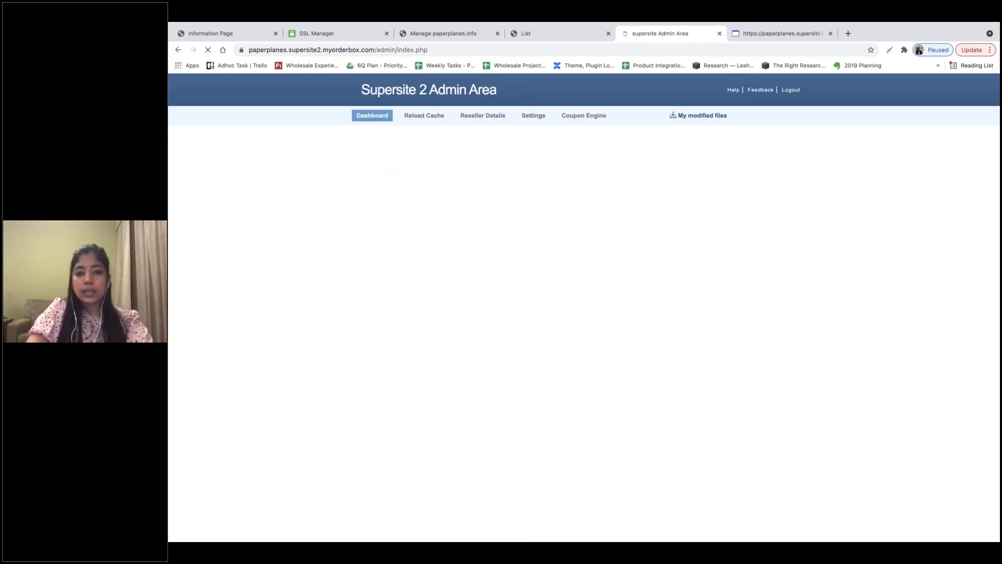
click(634, 213)
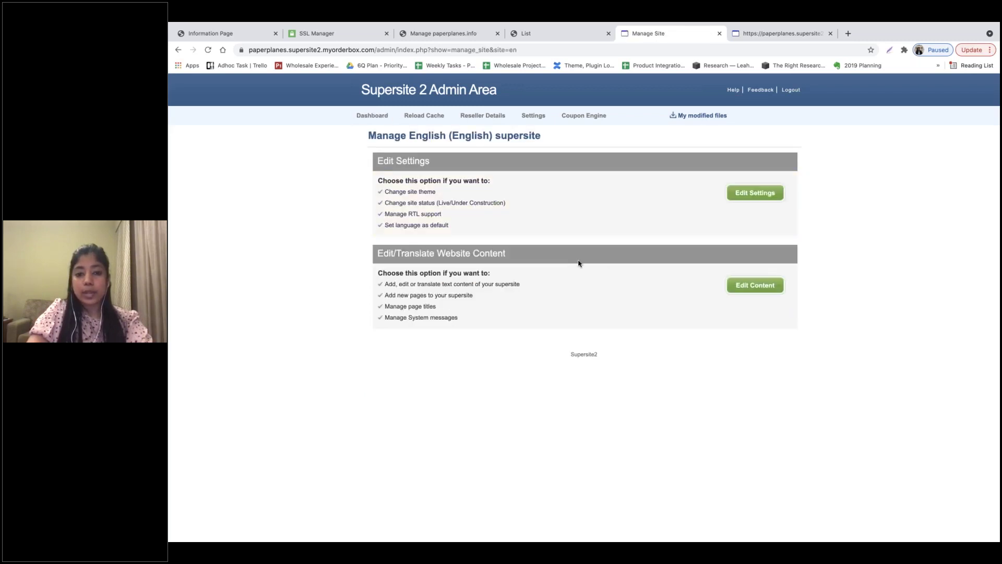
click(745, 291)
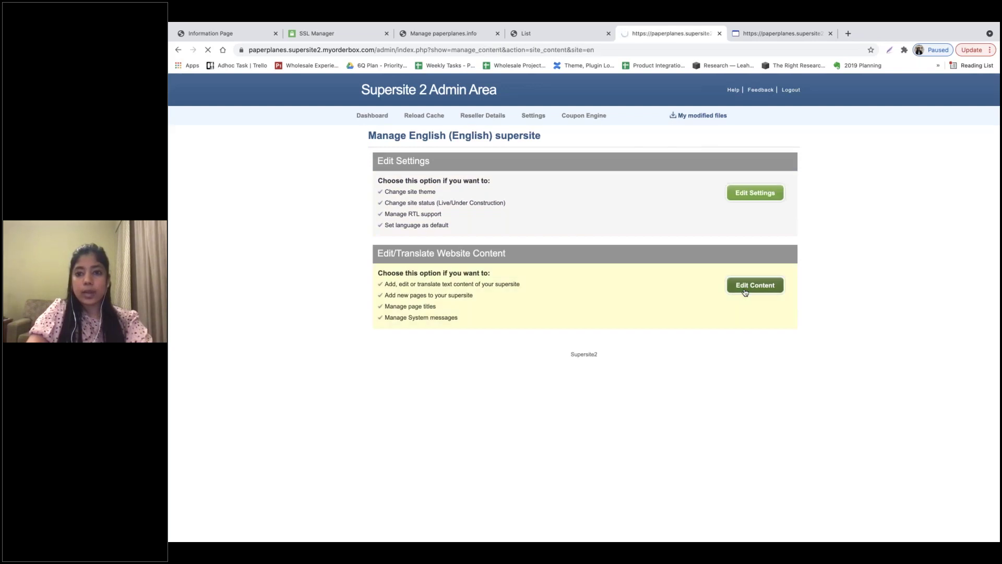
scroll(440, 494, down, 1)
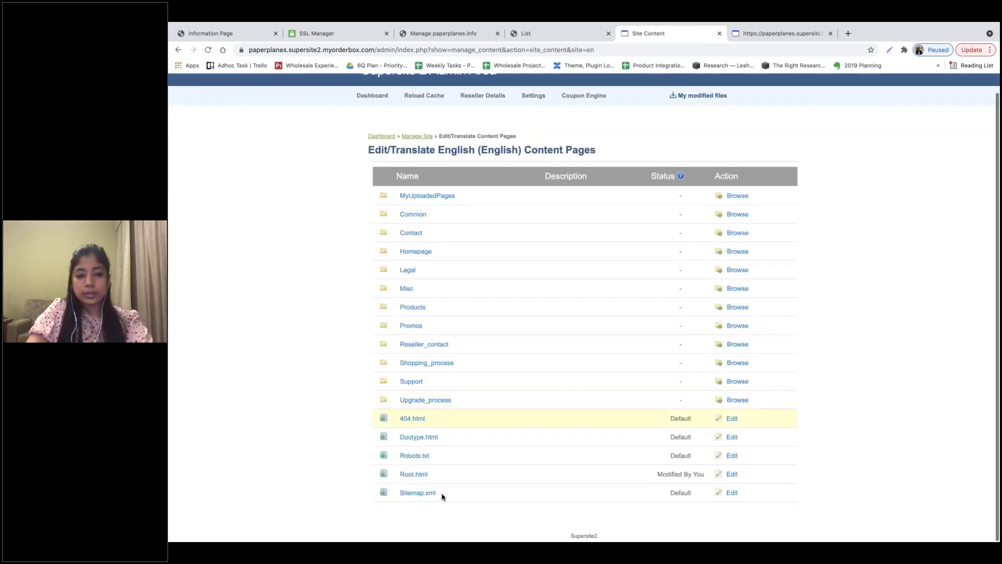
click(431, 494)
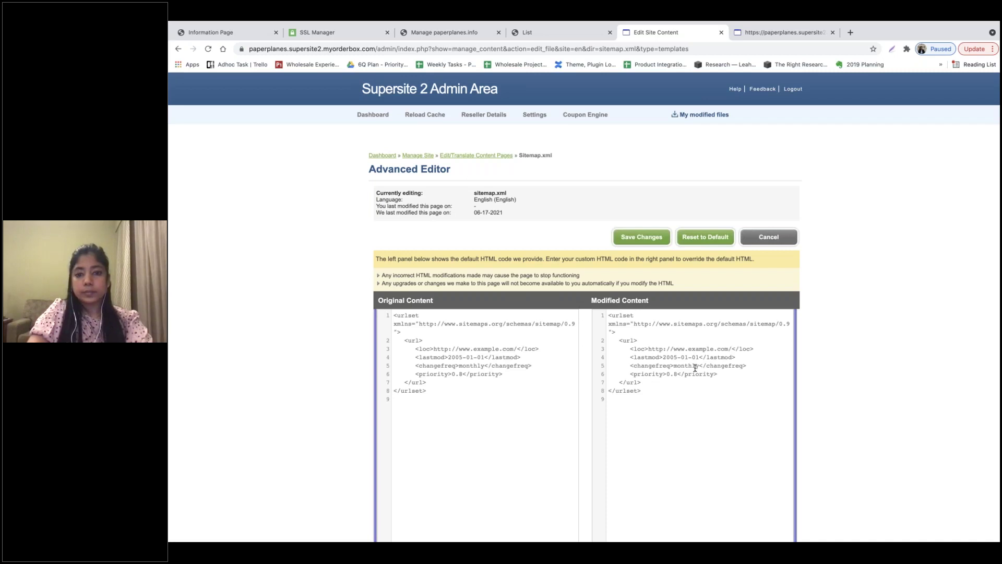
- Return to the Supersite 2 dashboard via the breadcrumb and view all open windows
click(378, 156)
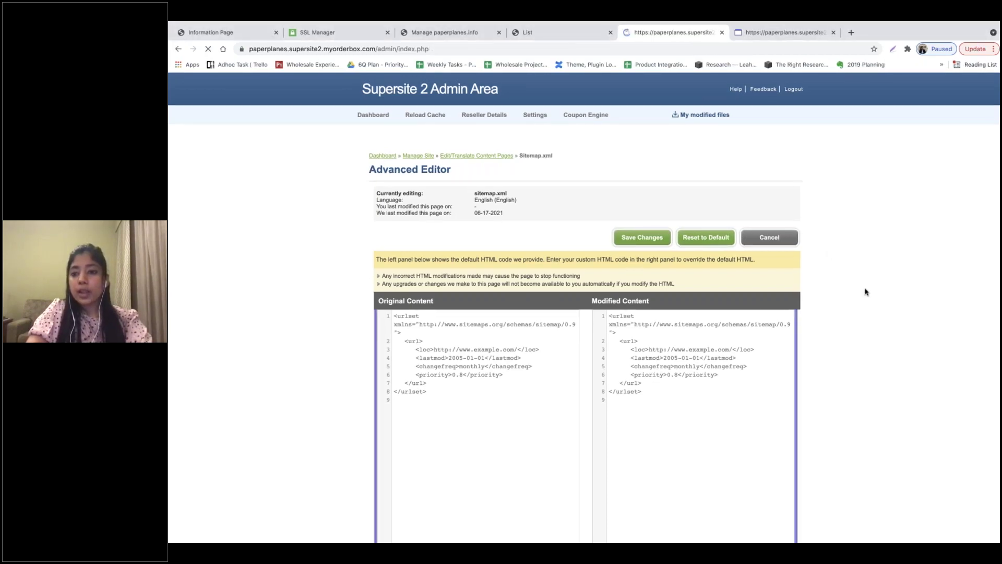
key(ctrl+Up)
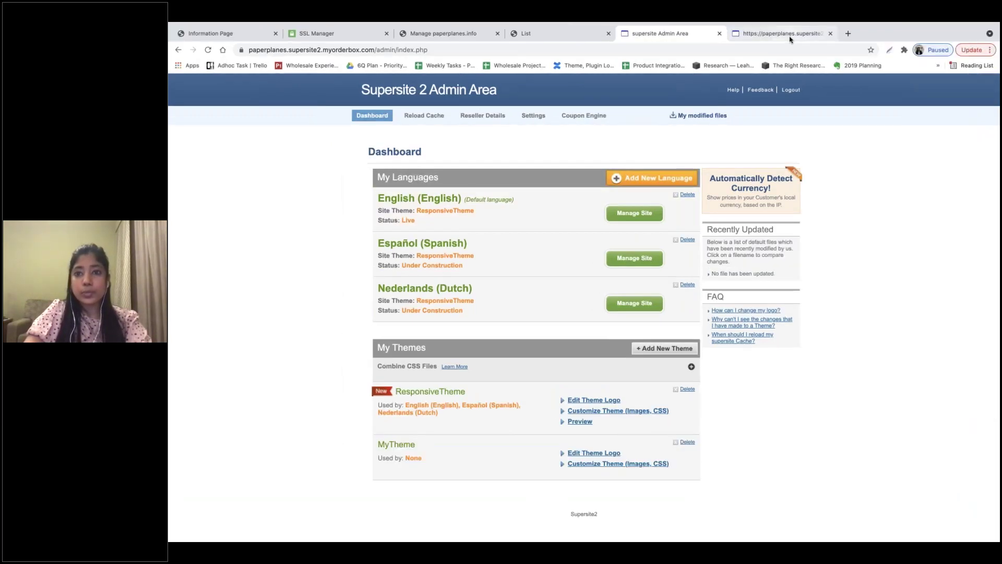
- Show the storefront's full domain pricing list, then switch to the Pre-Webinar slide
click(783, 33)
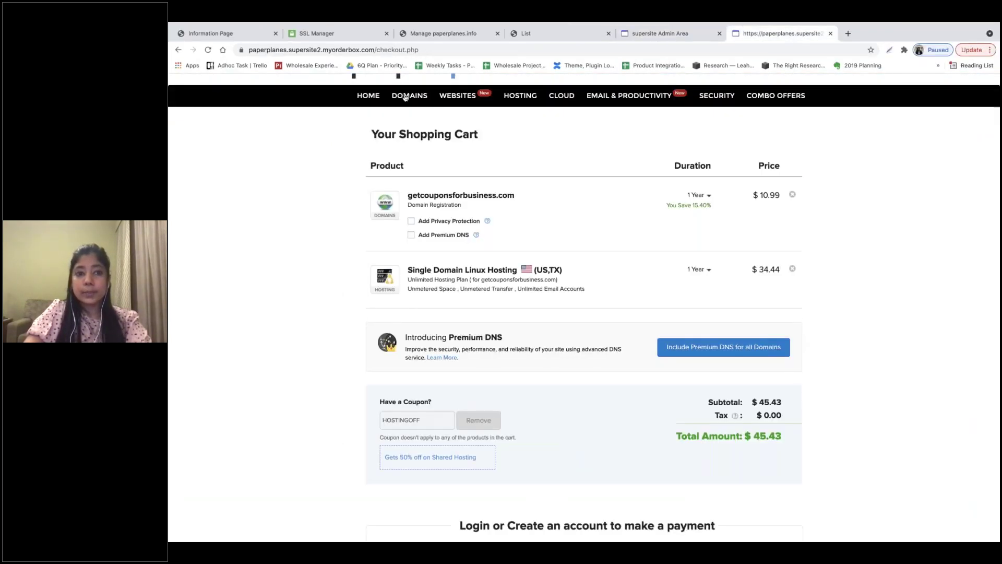
click(405, 97)
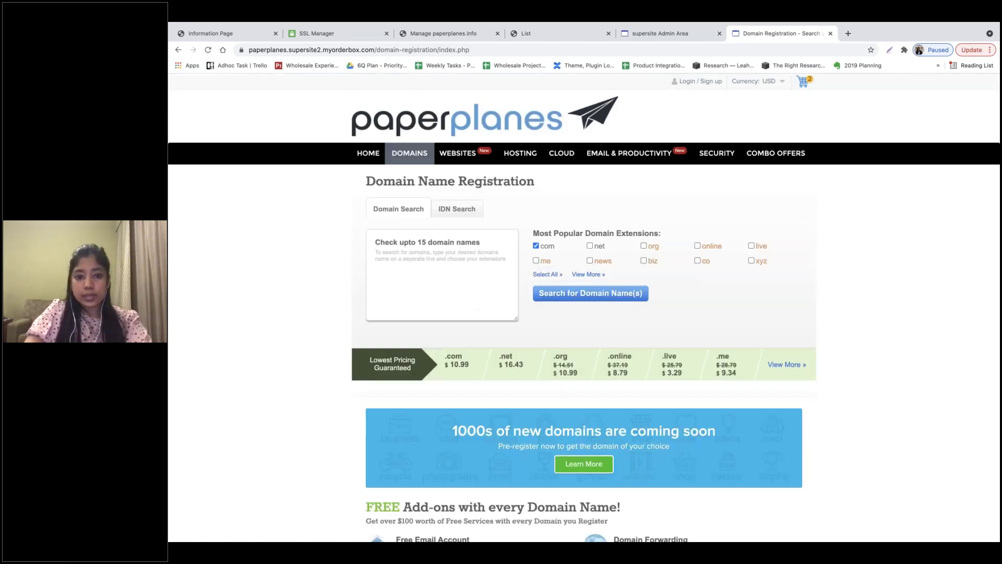
click(780, 369)
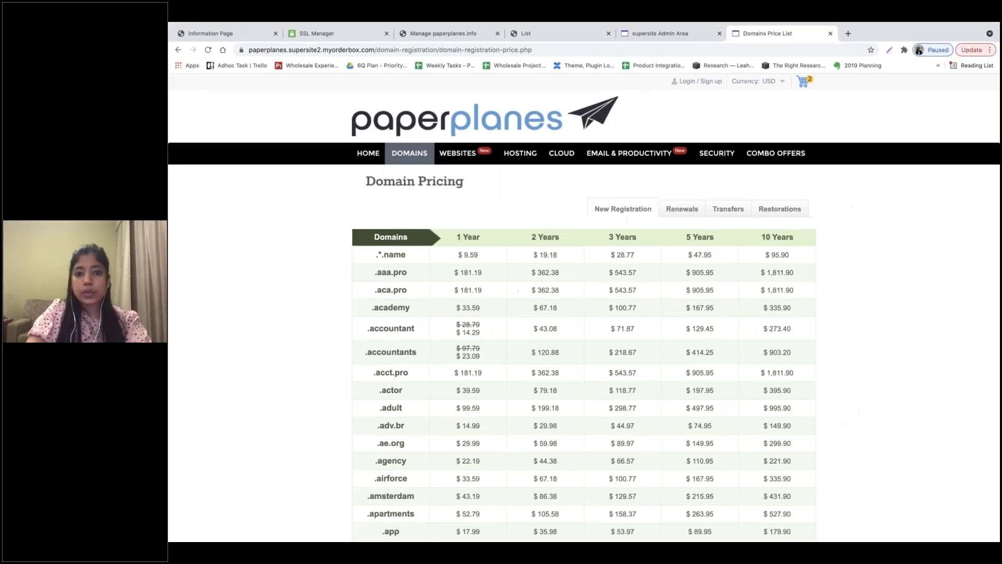
key(alt+Tab)
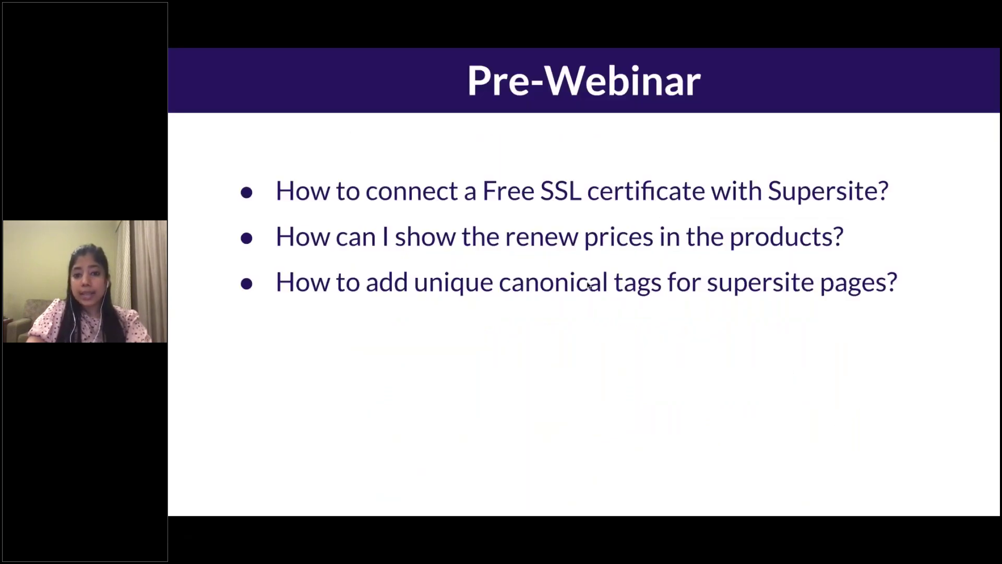